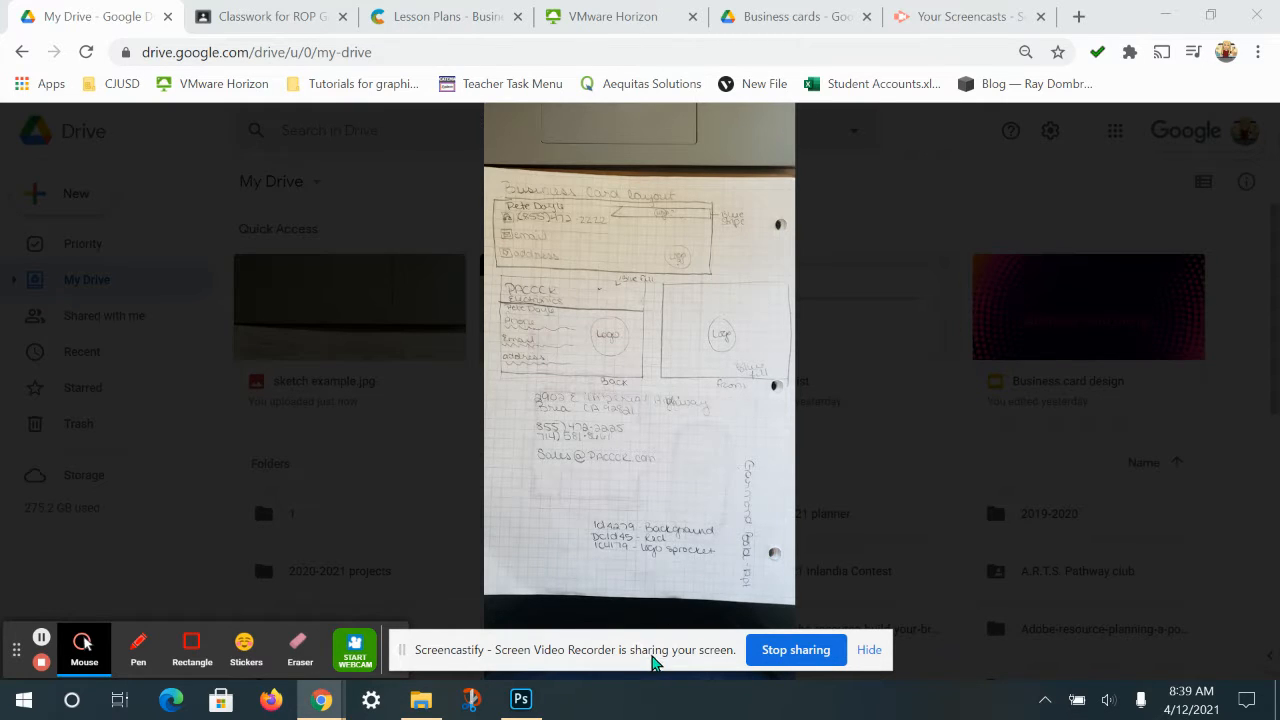
# Enlarge the sketch example.jpg preview in Google Drive for a closer look.
pyautogui.moveTo(651, 663); pyautogui.dragTo(1071, 180)
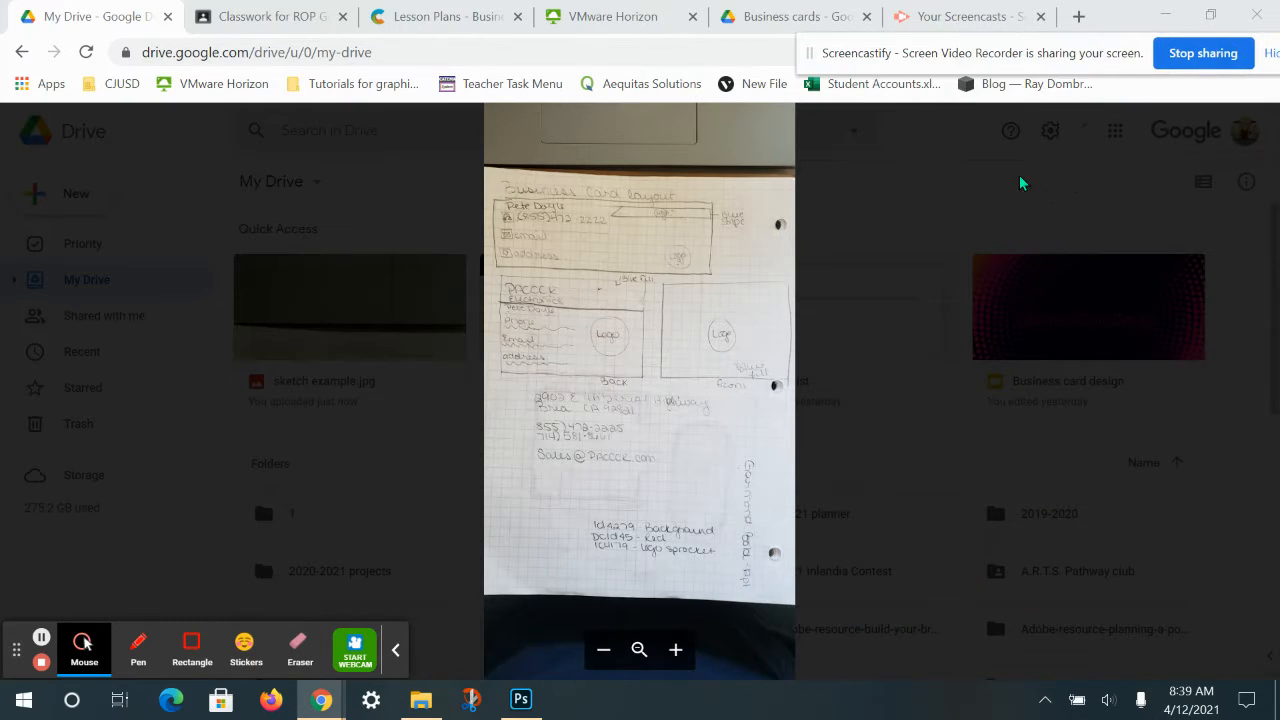
pyautogui.click(675, 650)
pyautogui.scroll(-3, 690, 560)
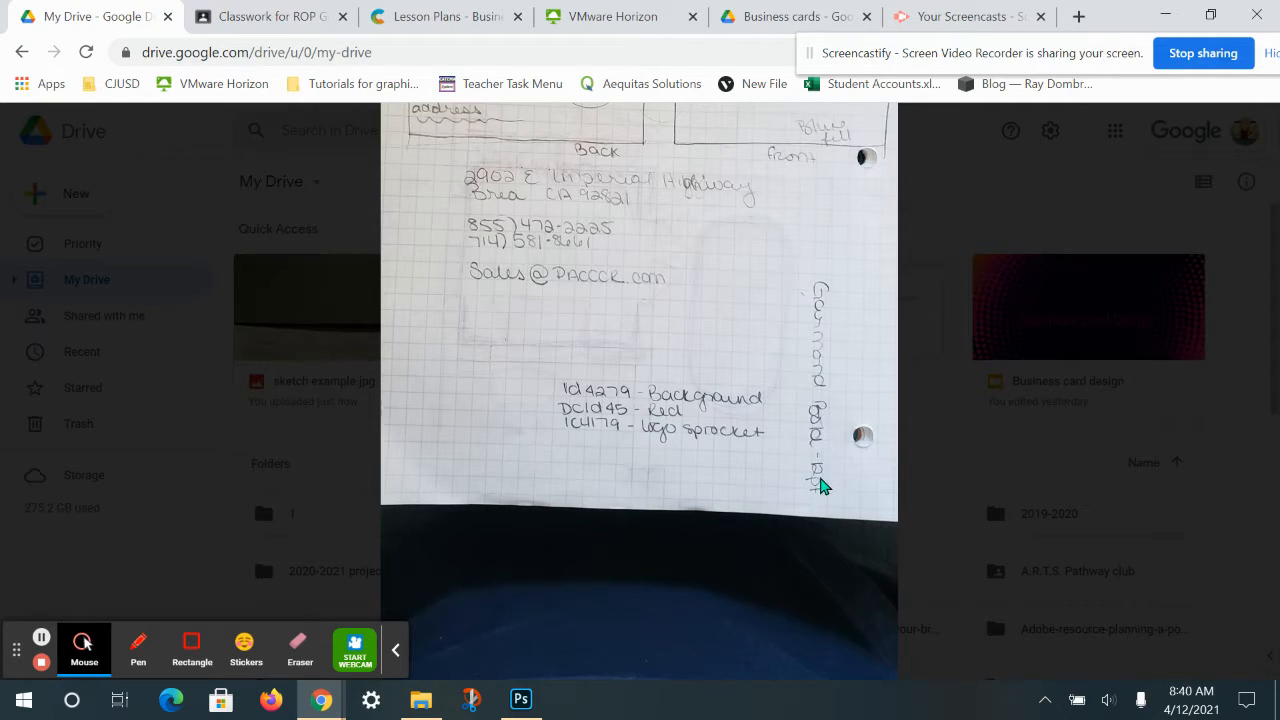
# Pan the sketch to the business card layouts, then switch to the VMware Horizon desktop.
pyautogui.moveTo(708, 298); pyautogui.dragTo(754, 404)
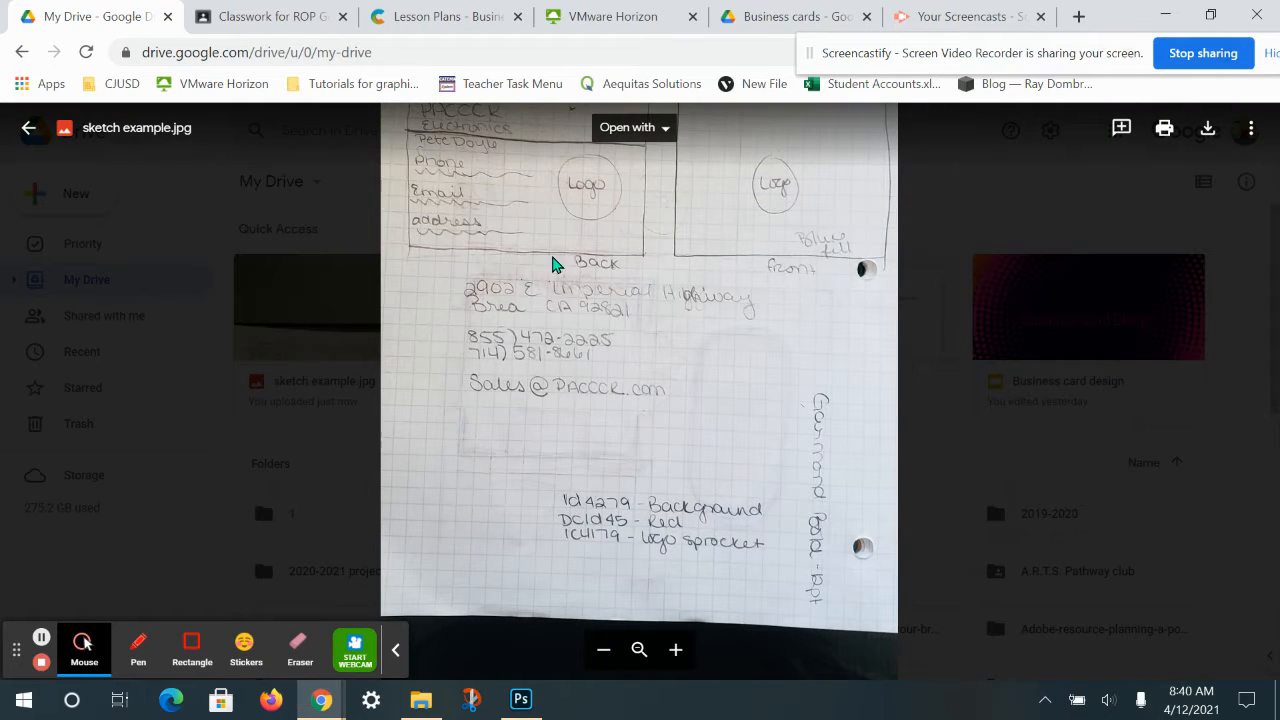
pyautogui.moveTo(640, 294); pyautogui.dragTo(668, 486)
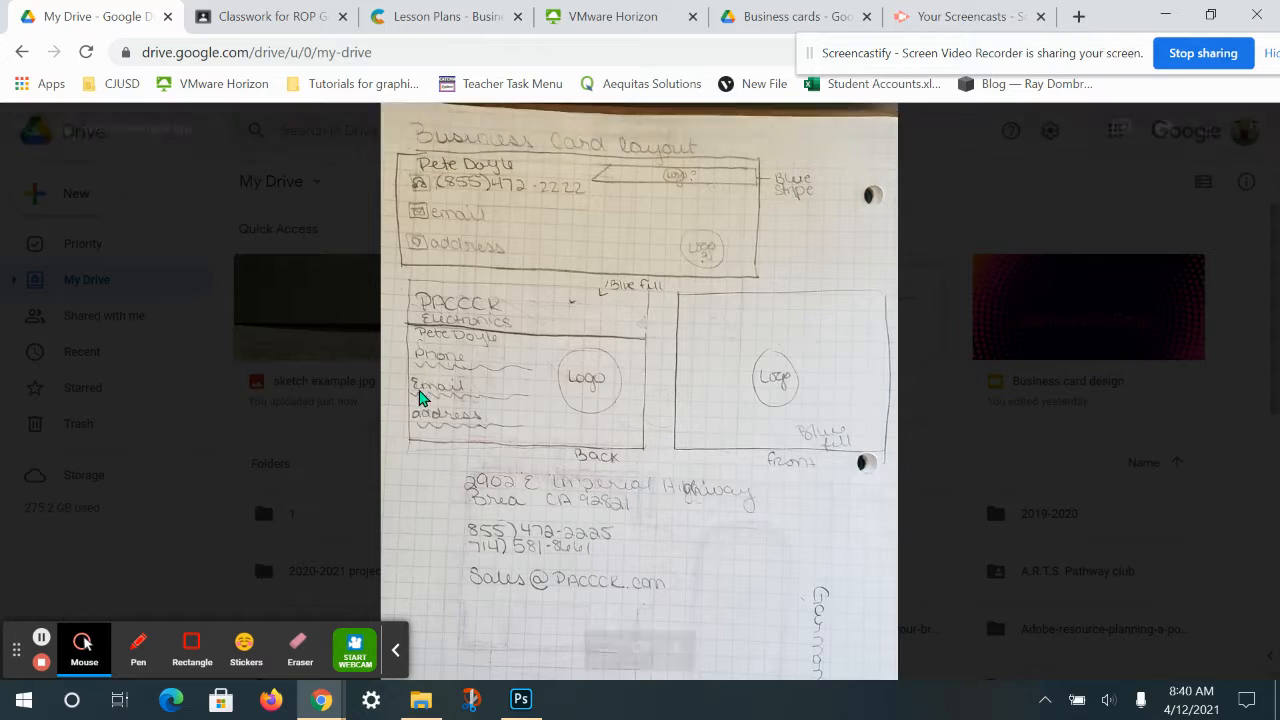
pyautogui.moveTo(788, 272); pyautogui.dragTo(766, 386)
pyautogui.moveTo(737, 437); pyautogui.dragTo(734, 367)
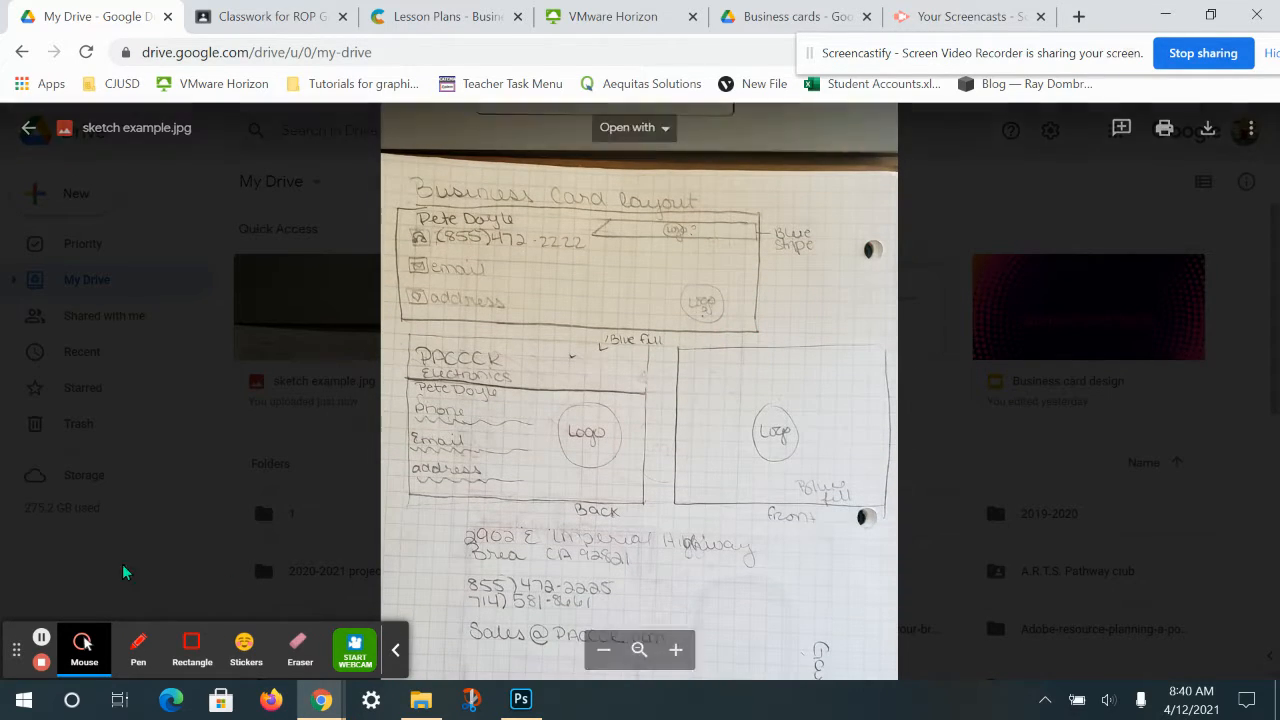
pyautogui.click(561, 14)
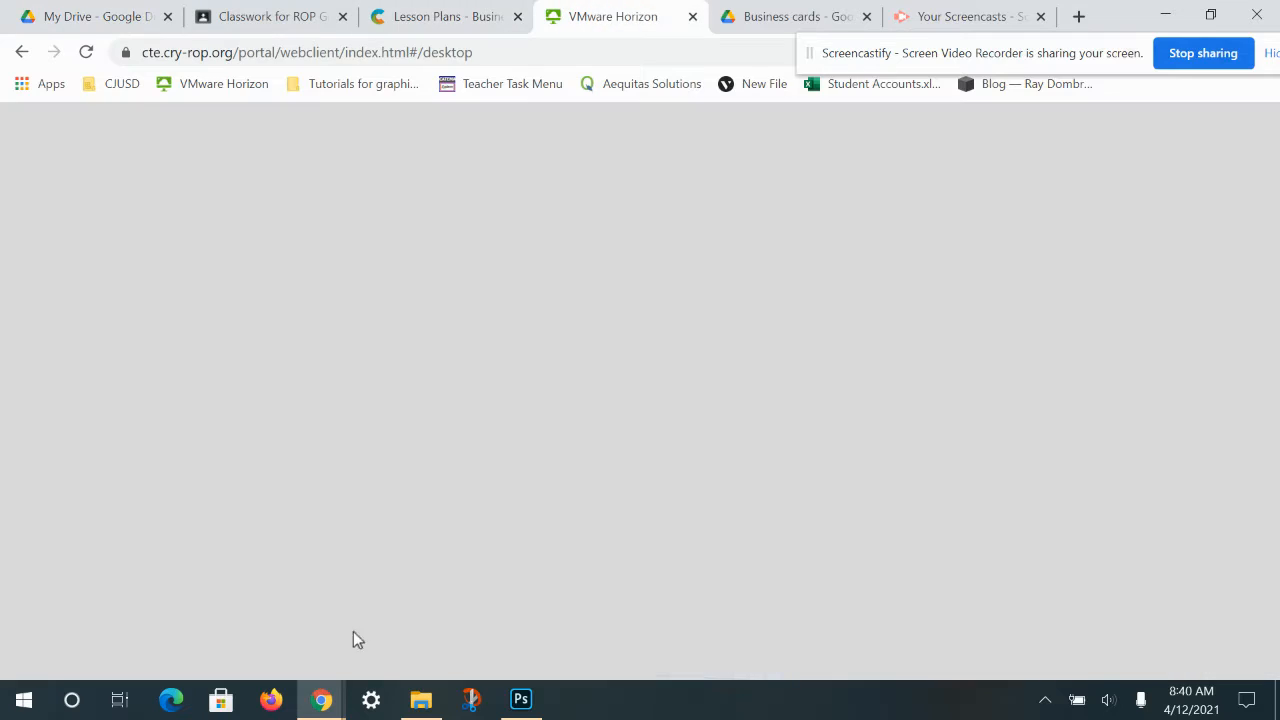
# Start a new Illustrator document from the blank Print presets.
pyautogui.click(286, 515)
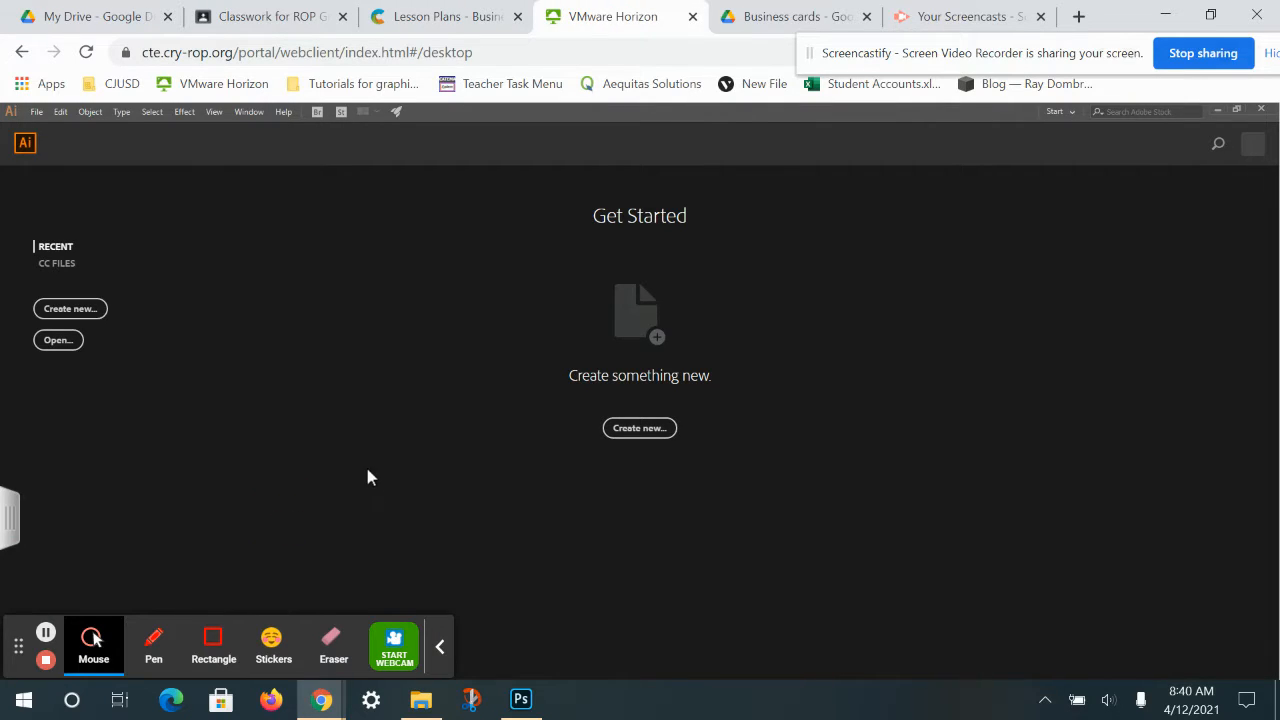
pyautogui.click(67, 311)
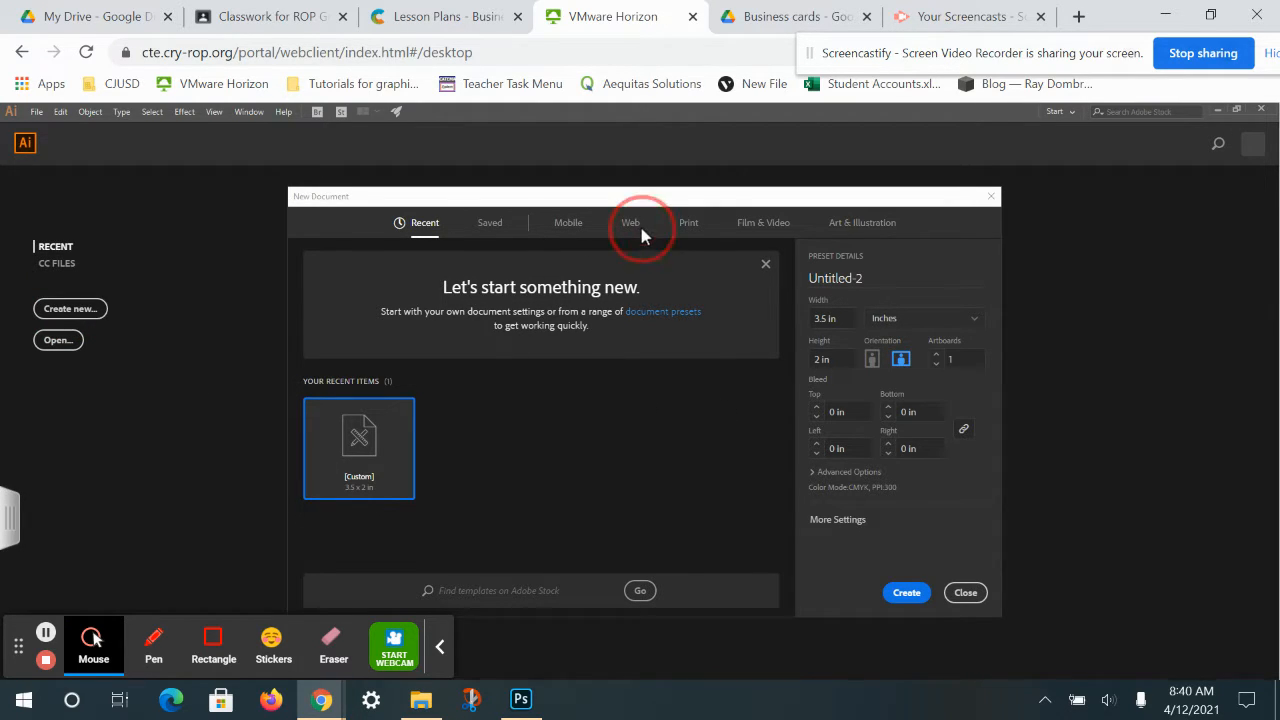
pyautogui.click(686, 222)
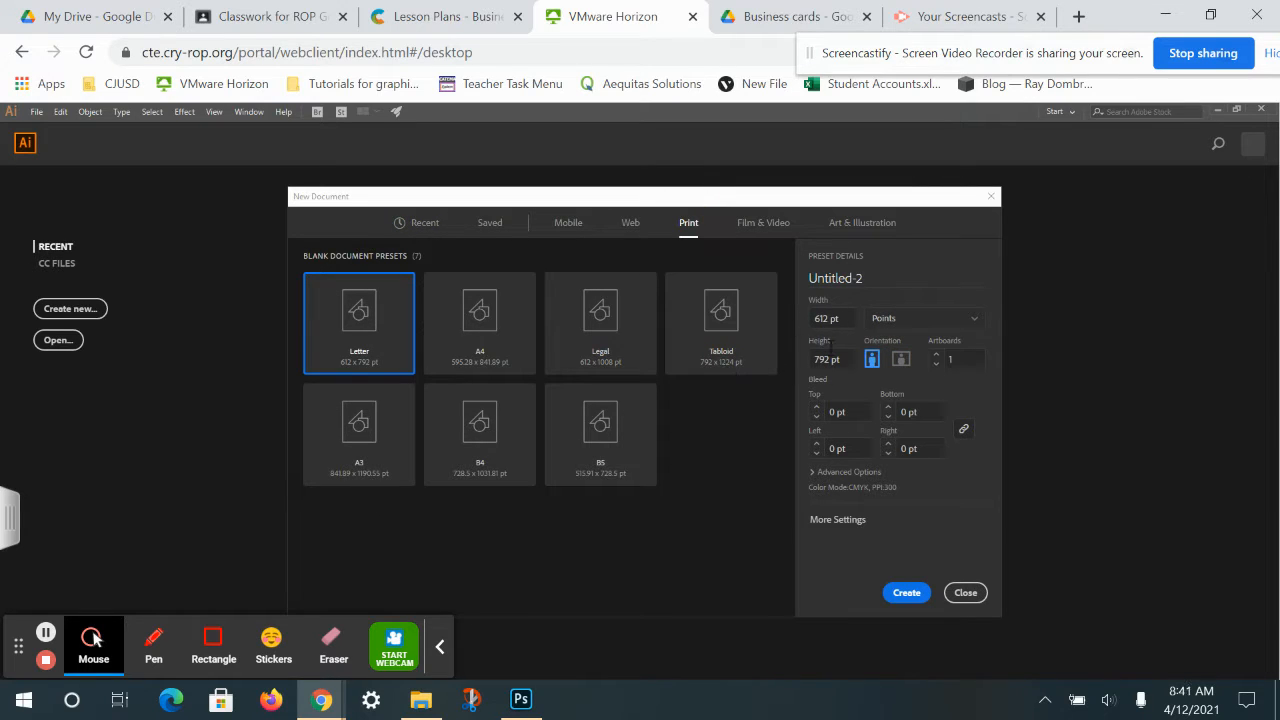
# Set the document units to inches with width 3.5 and height 2.
pyautogui.click(885, 318)
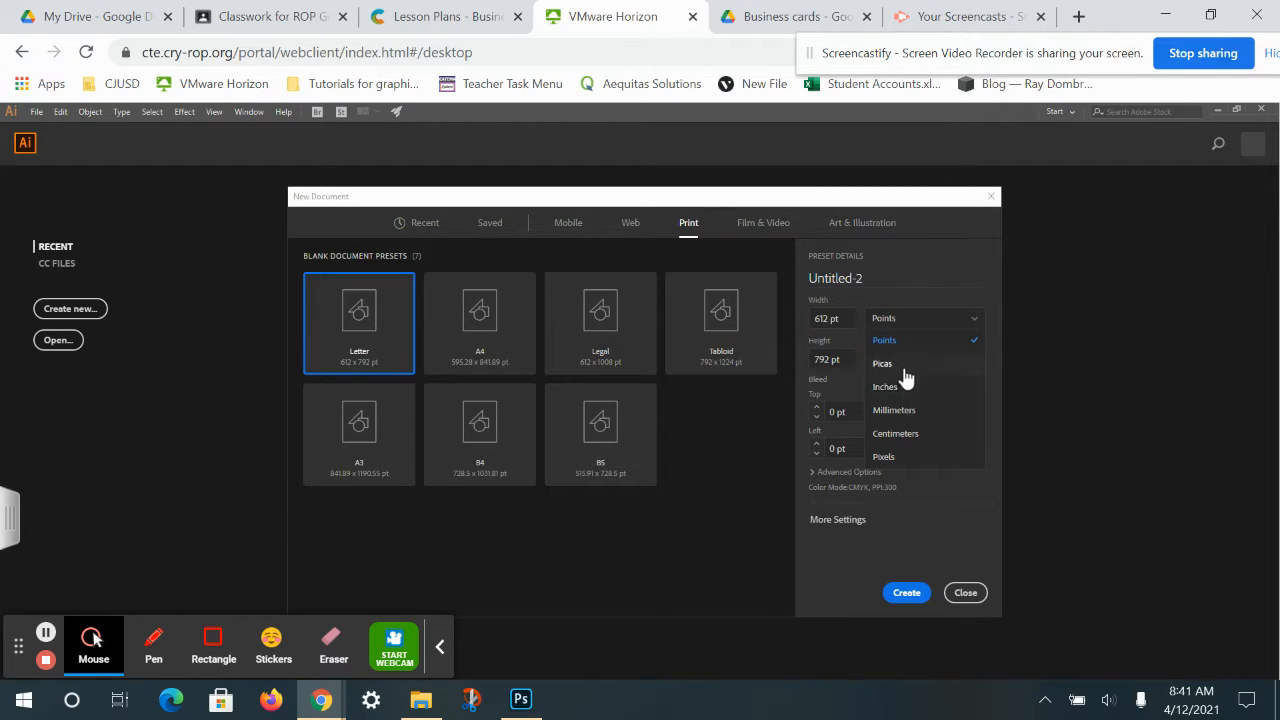
pyautogui.click(893, 390)
pyautogui.write('3.5')
pyautogui.press('Tab')
pyautogui.write('2')
# Enter the document name and create the two-artboard business card document.
pyautogui.click(880, 280)
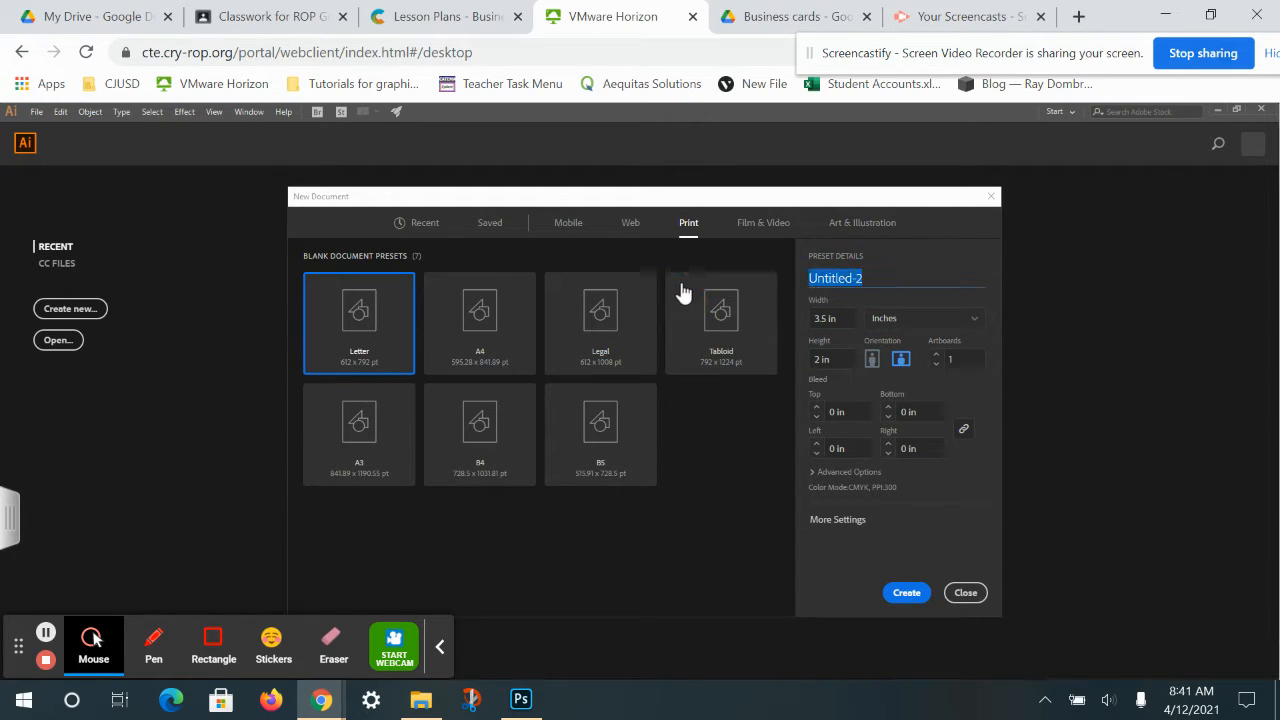
pyautogui.write('wtemples_business card')
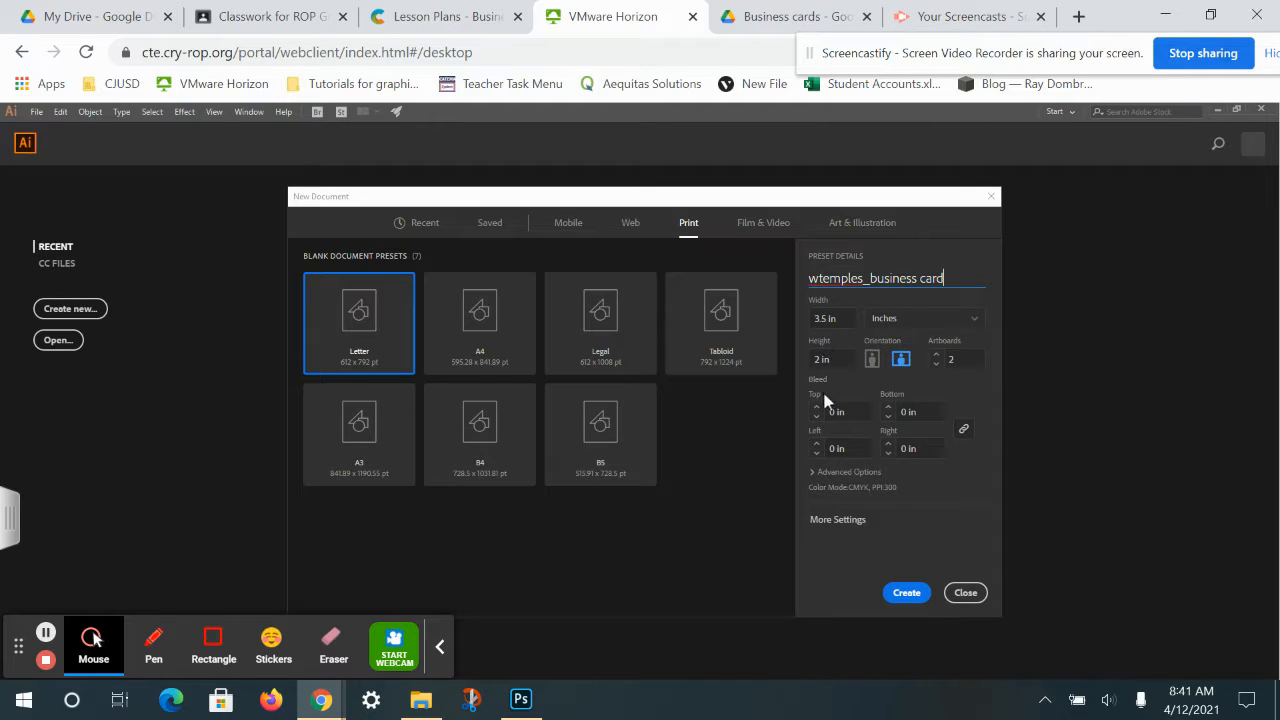
pyautogui.click(813, 476)
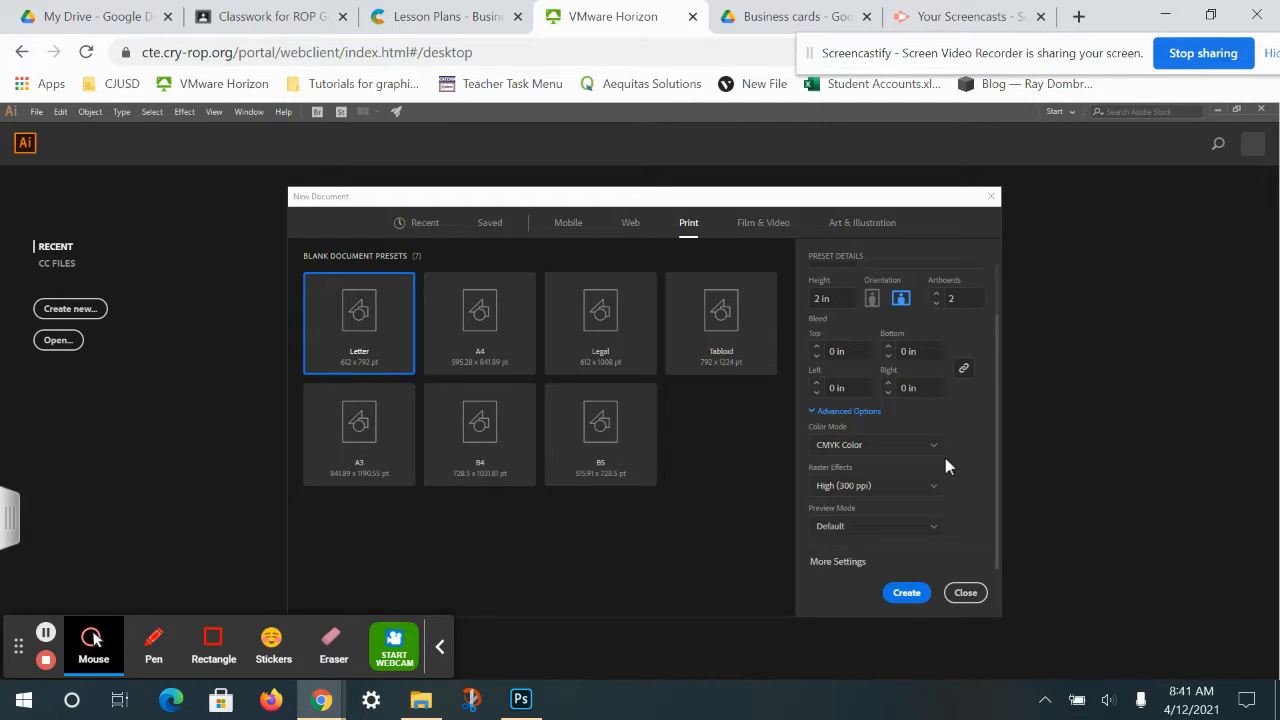
pyautogui.click(904, 594)
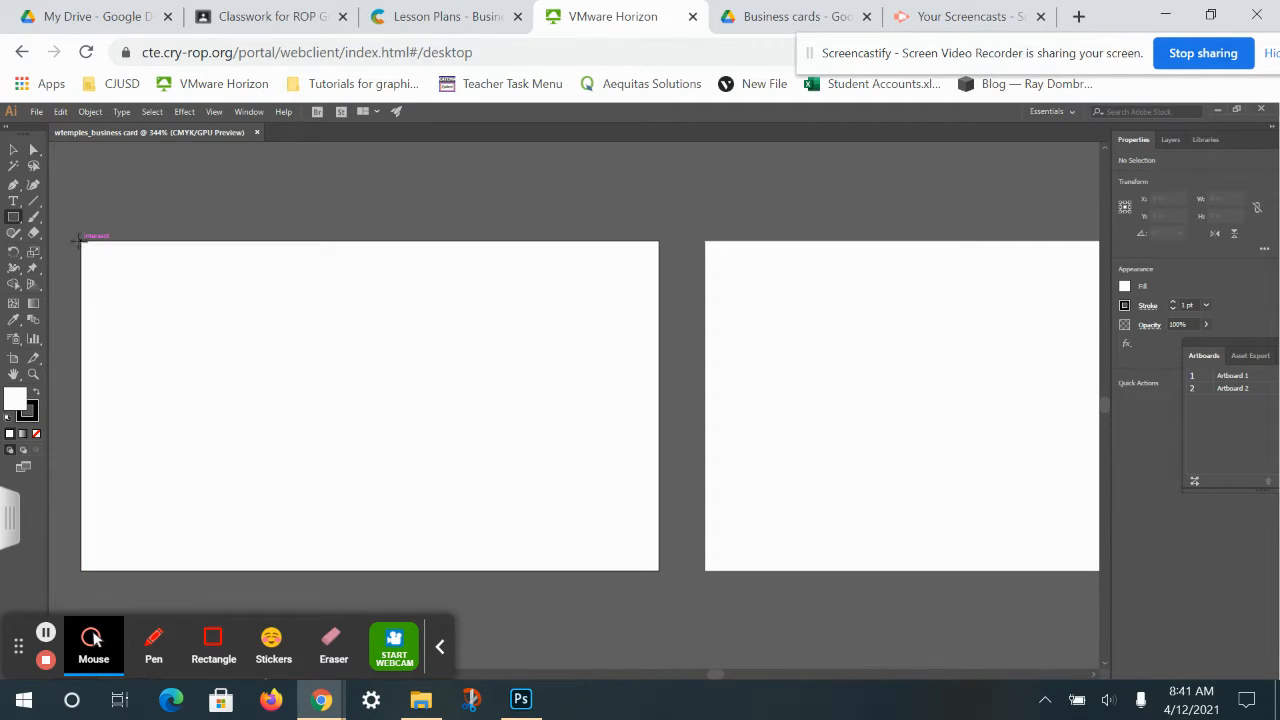
pyautogui.moveTo(81, 240); pyautogui.dragTo(661, 564)
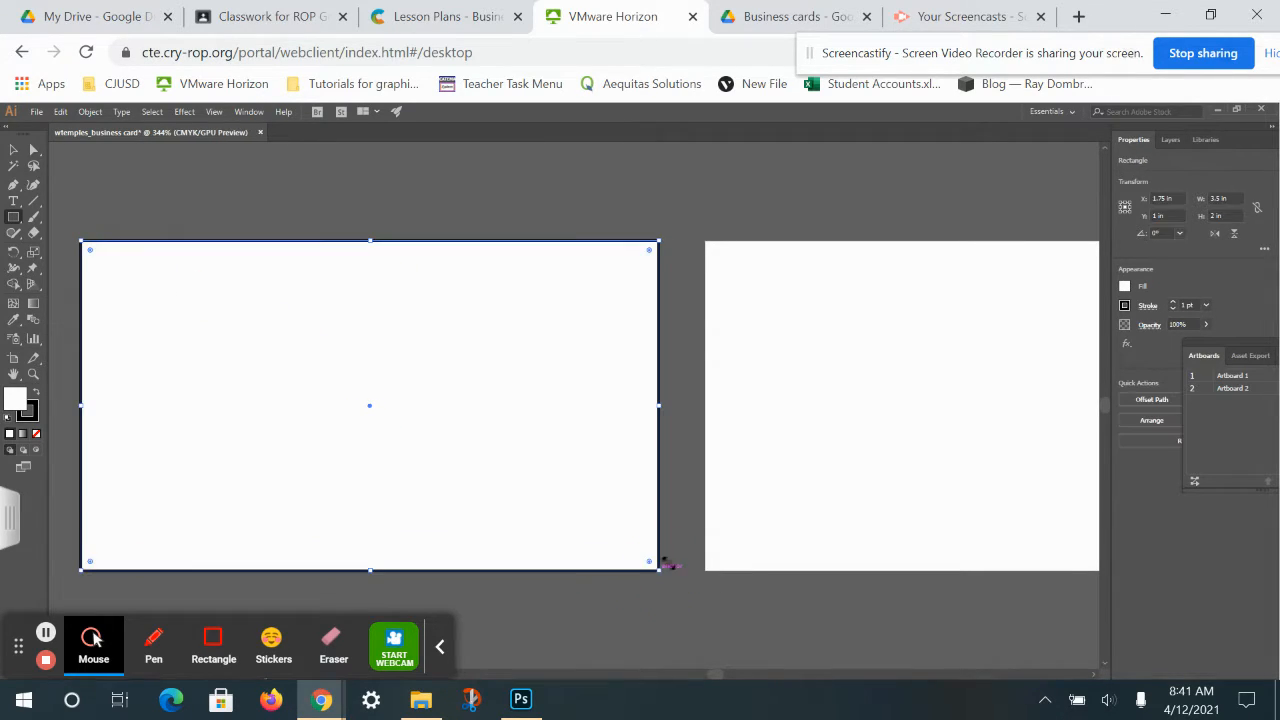
pyautogui.click(18, 404)
pyautogui.doubleClick(18, 404)
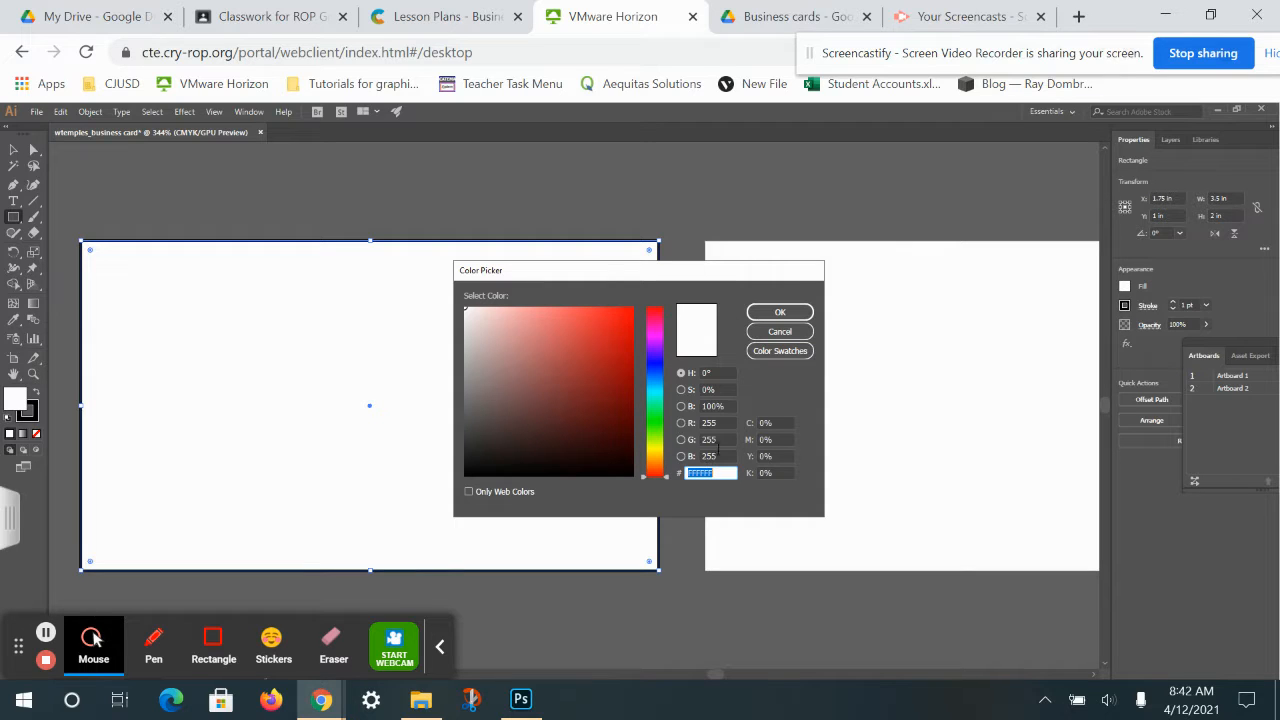
pyautogui.click(777, 333)
pyautogui.hotkey('ctrl', 'z')
pyautogui.press('space')
pyautogui.moveTo(459, 391); pyautogui.dragTo(663, 340)
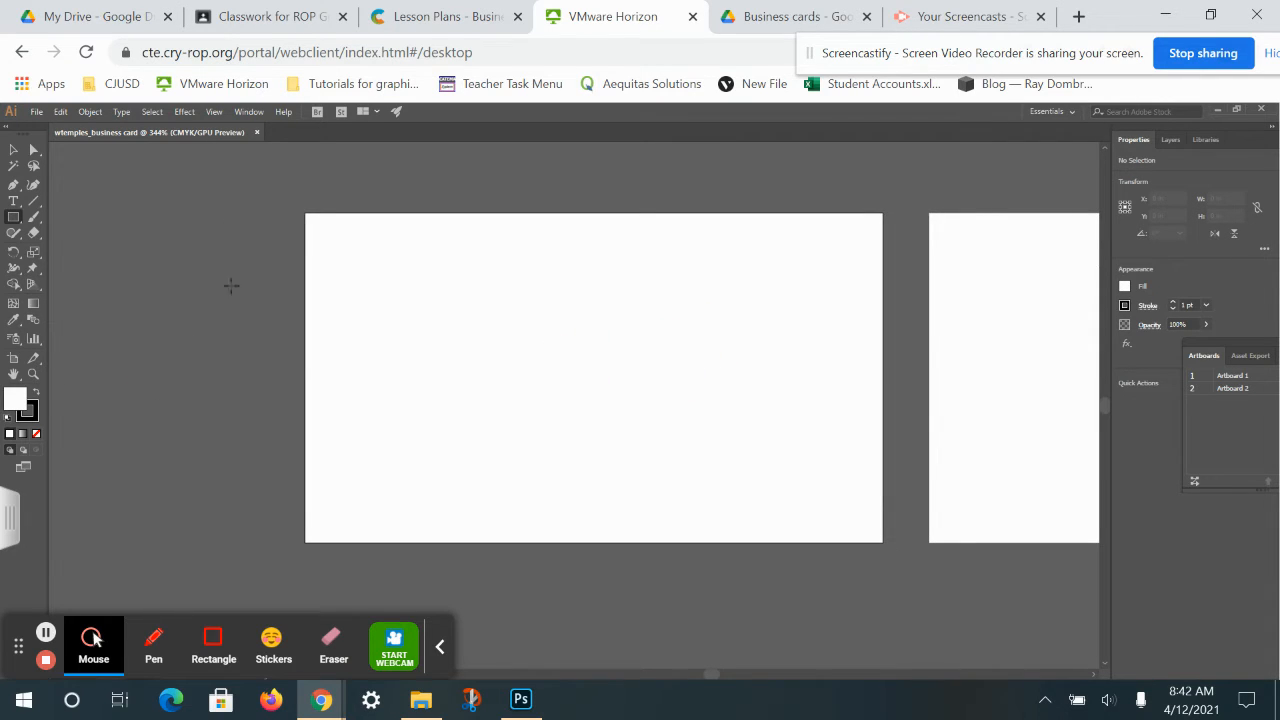
pyautogui.click(15, 217)
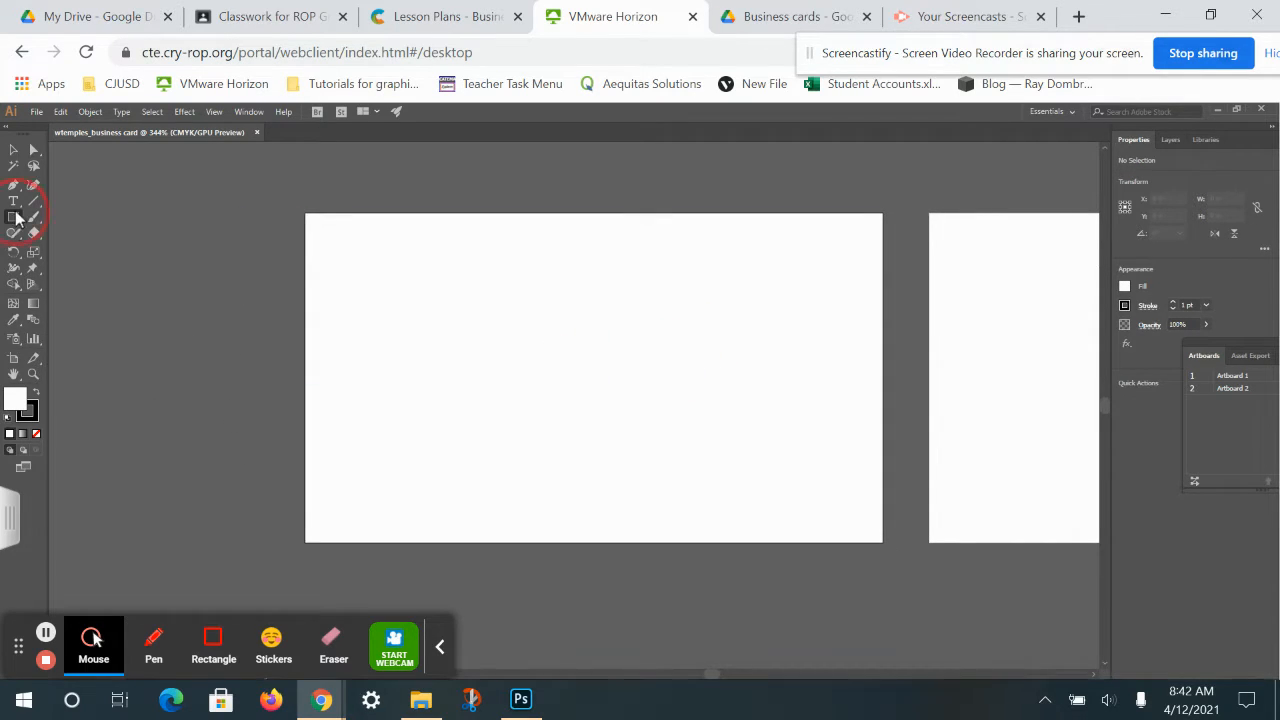
# Draw a small box left of the first artboard and place a copy below it.
pyautogui.click(100, 219)
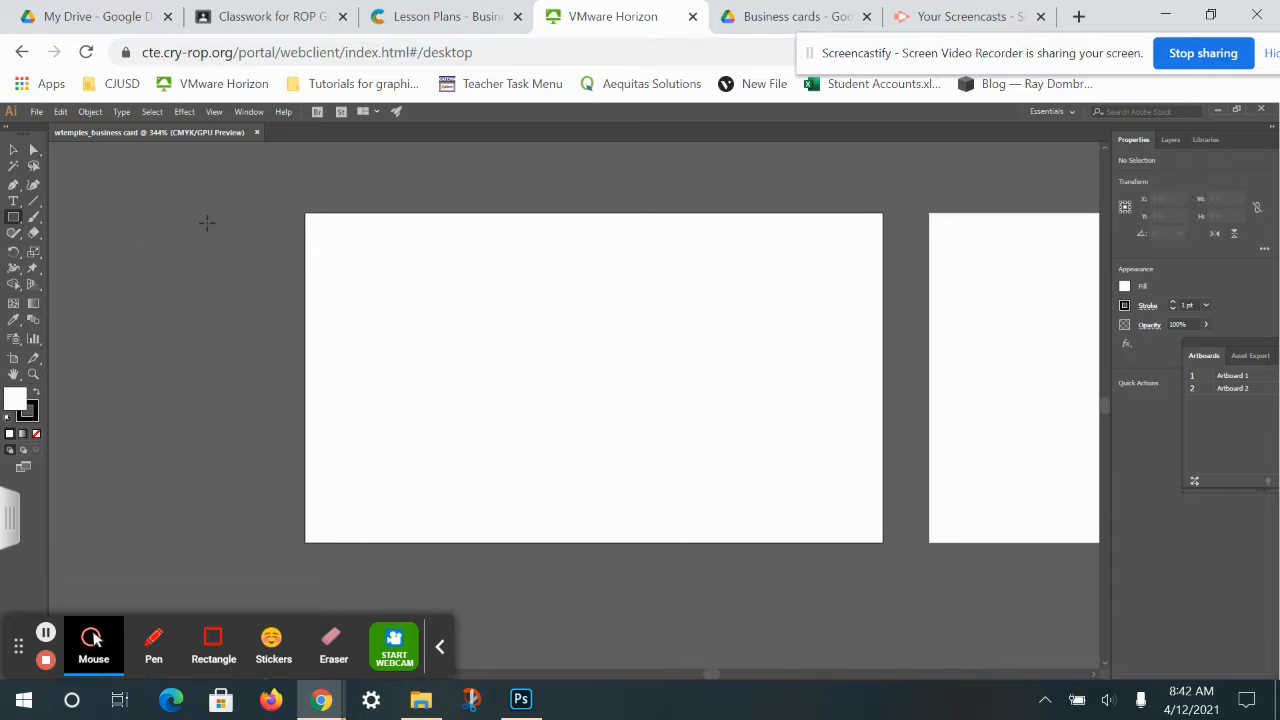
pyautogui.moveTo(215, 215); pyautogui.dragTo(281, 295)
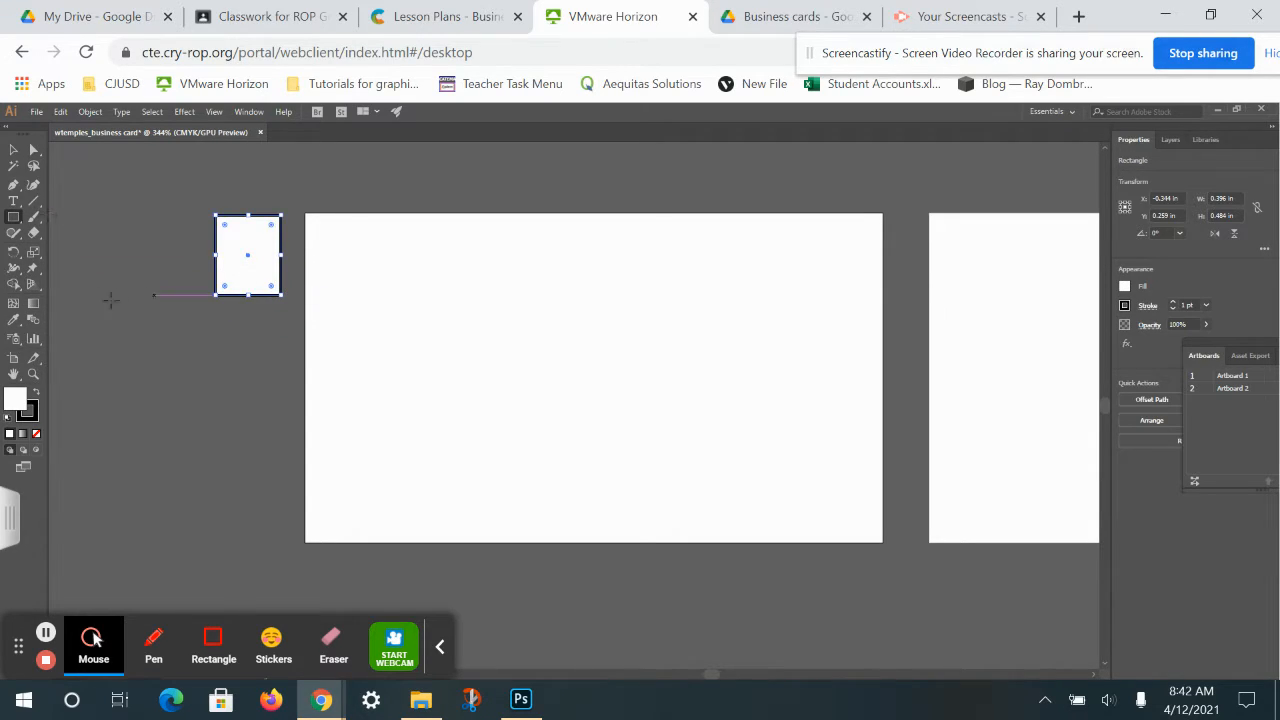
pyautogui.click(13, 151)
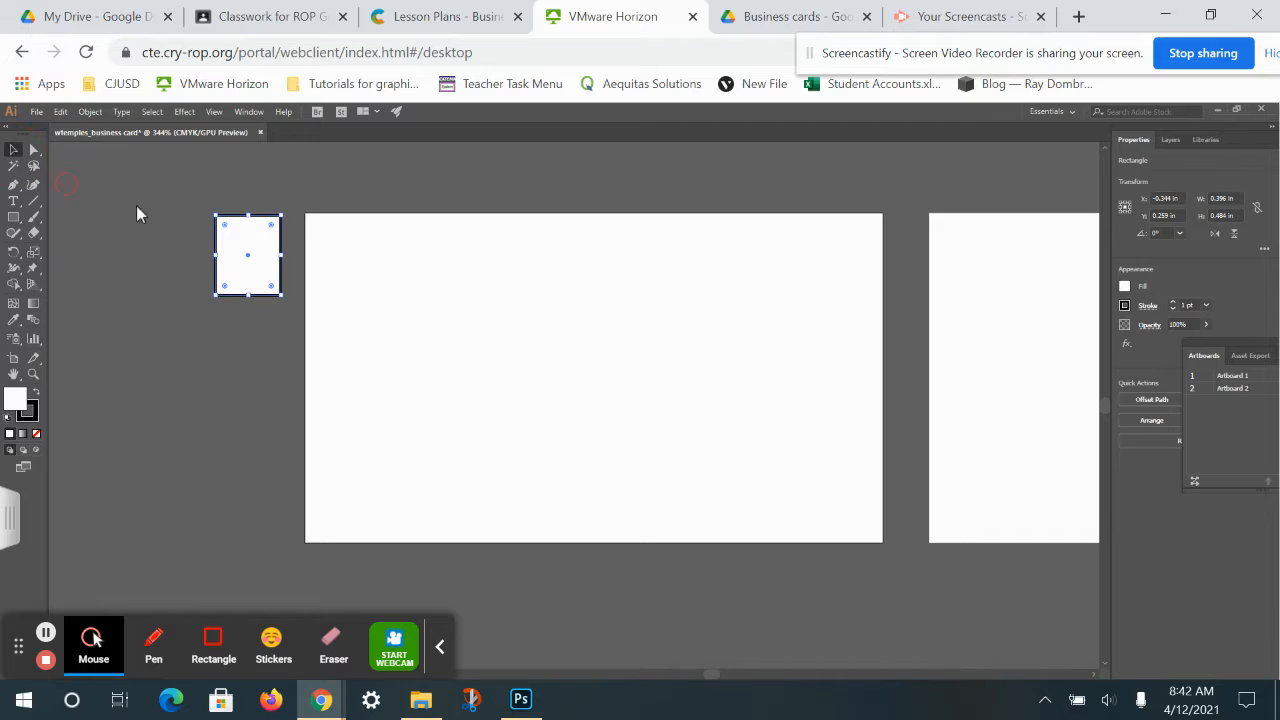
pyautogui.moveTo(266, 270); pyautogui.dragTo(267, 454)
# Fill the top box blue 1d4279 and remove its outline.
pyautogui.click(255, 250)
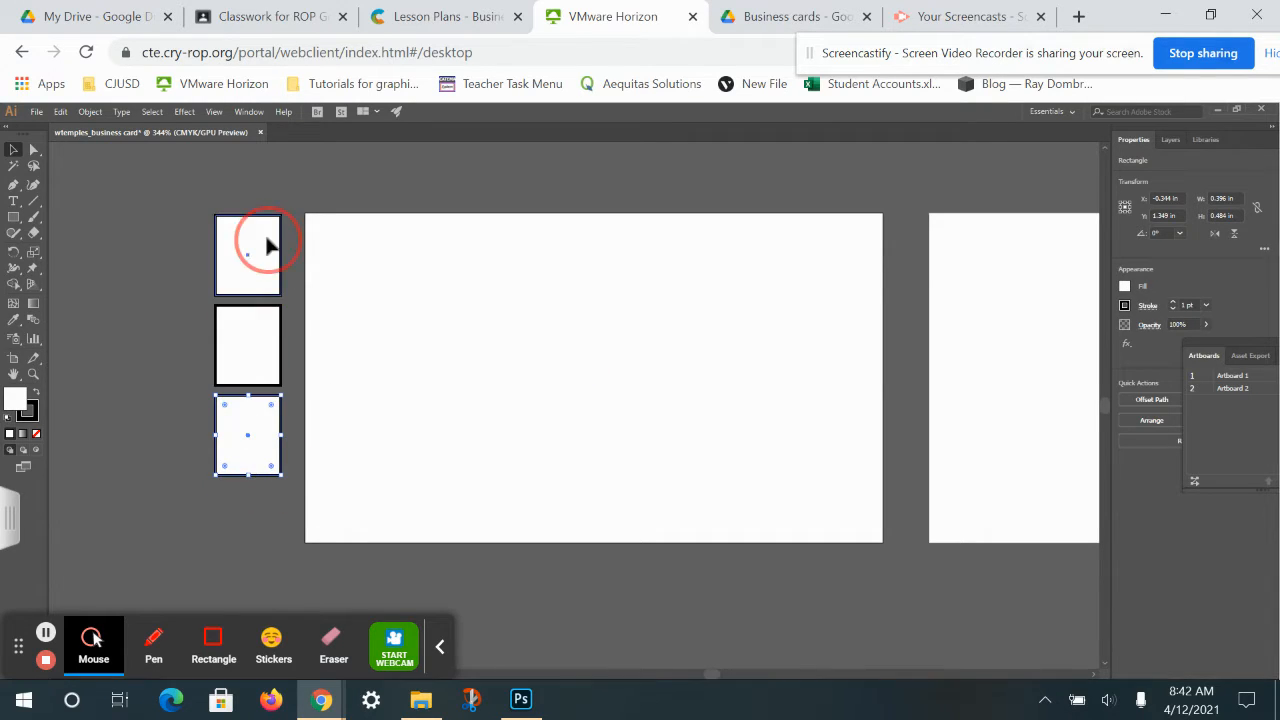
pyautogui.click(16, 405)
pyautogui.click(16, 406)
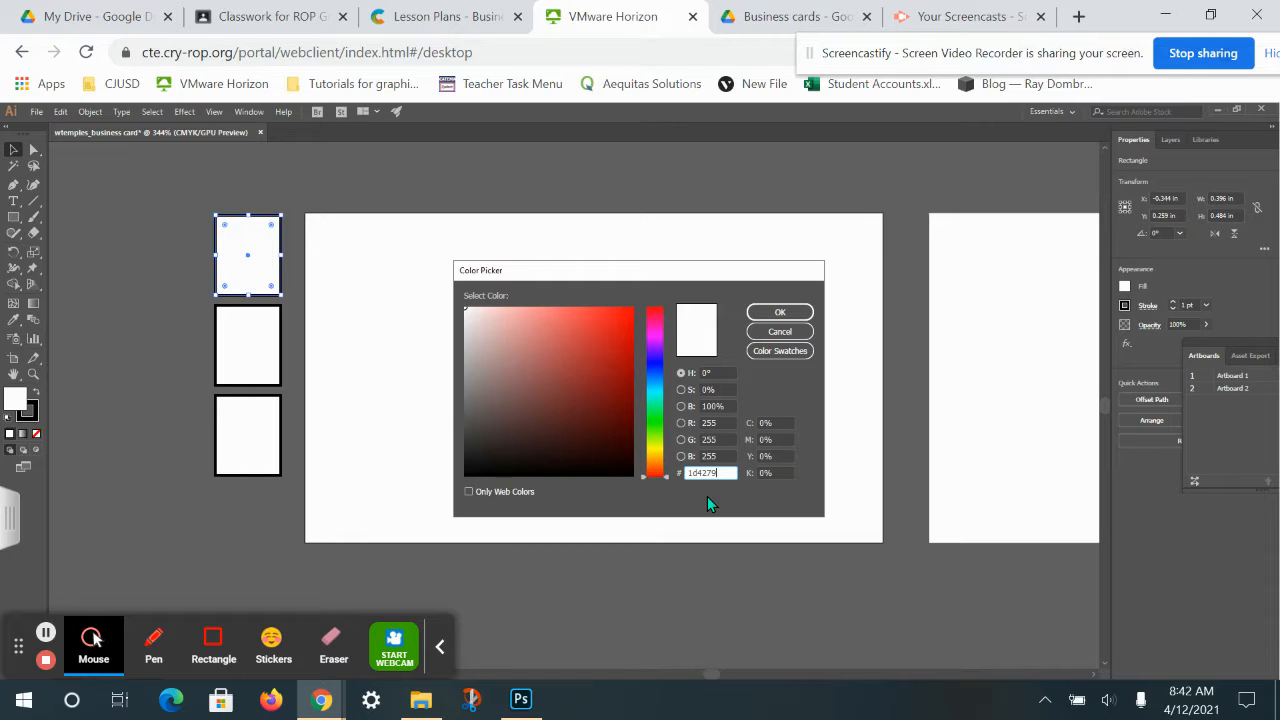
pyautogui.press('Return')
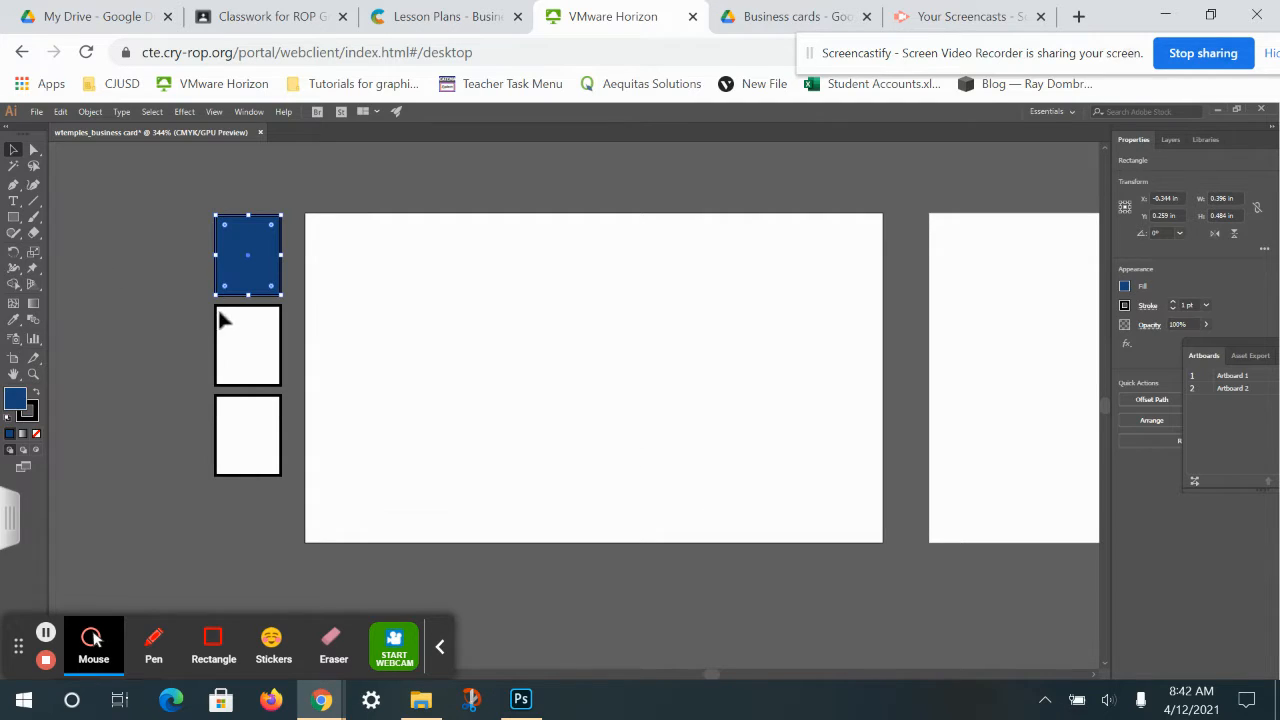
pyautogui.click(35, 412)
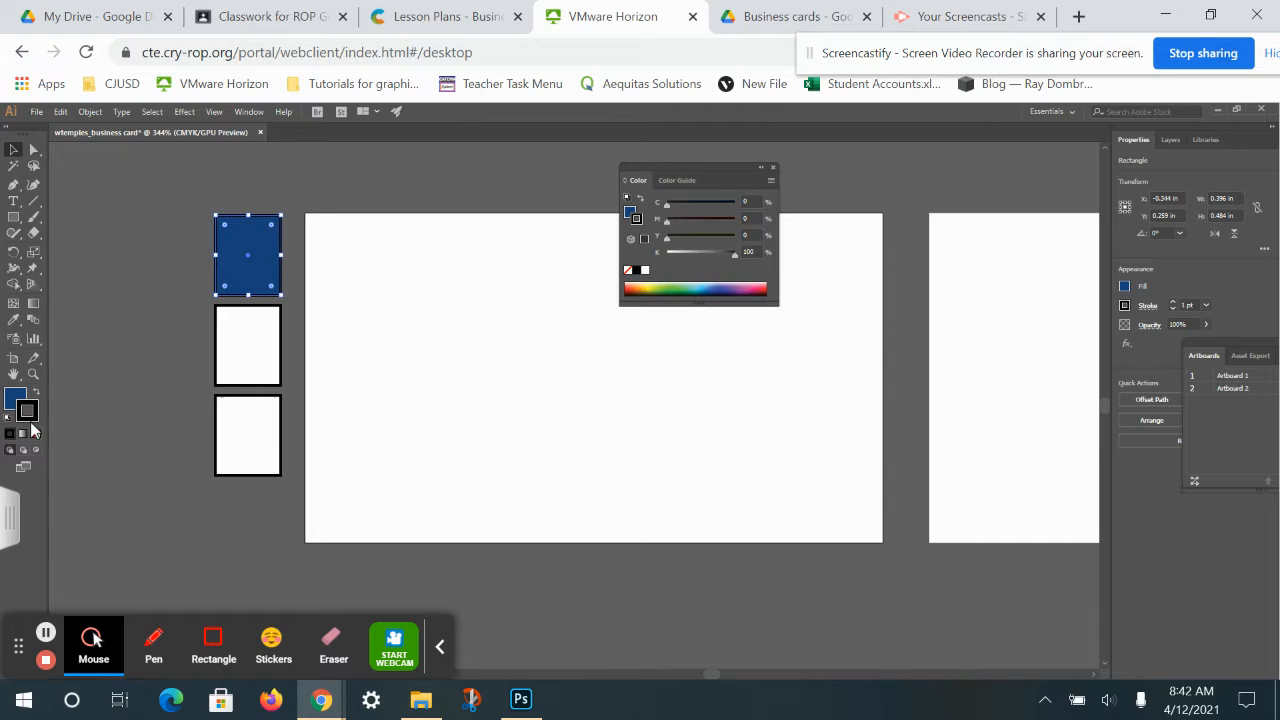
pyautogui.click(36, 434)
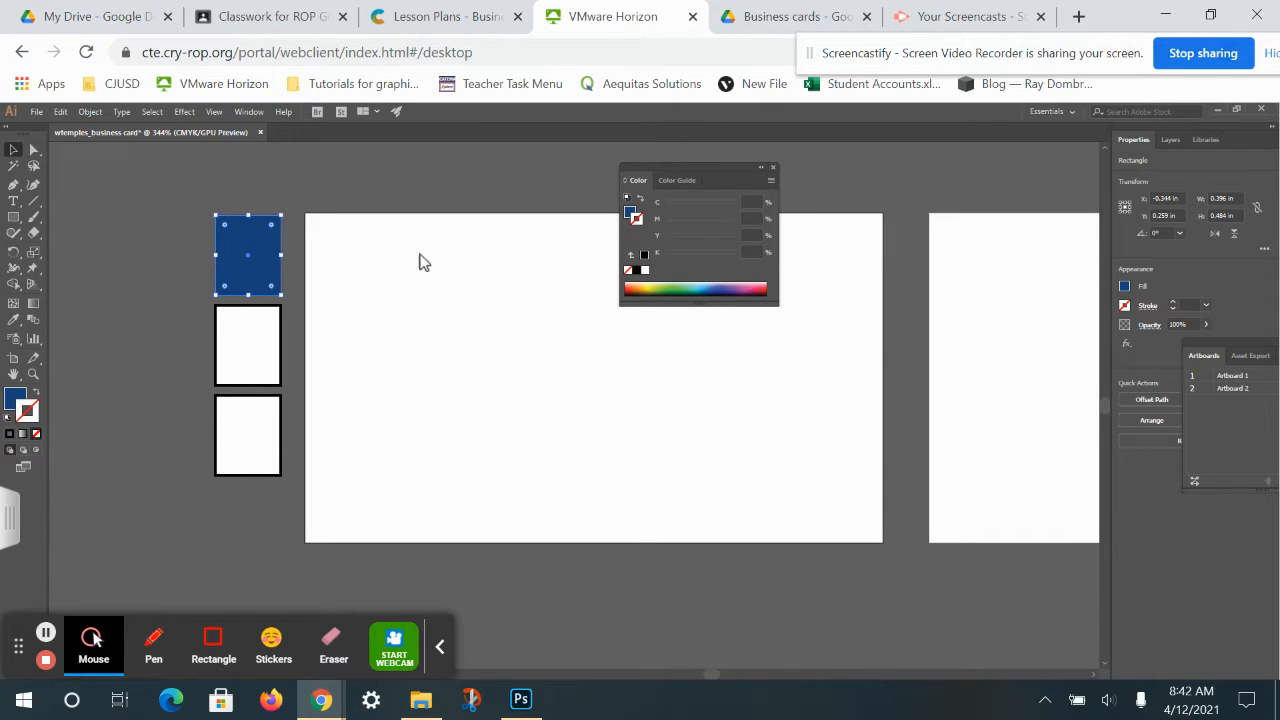
# Remove the second box's outline and fill it red dc1d45.
pyautogui.click(250, 368)
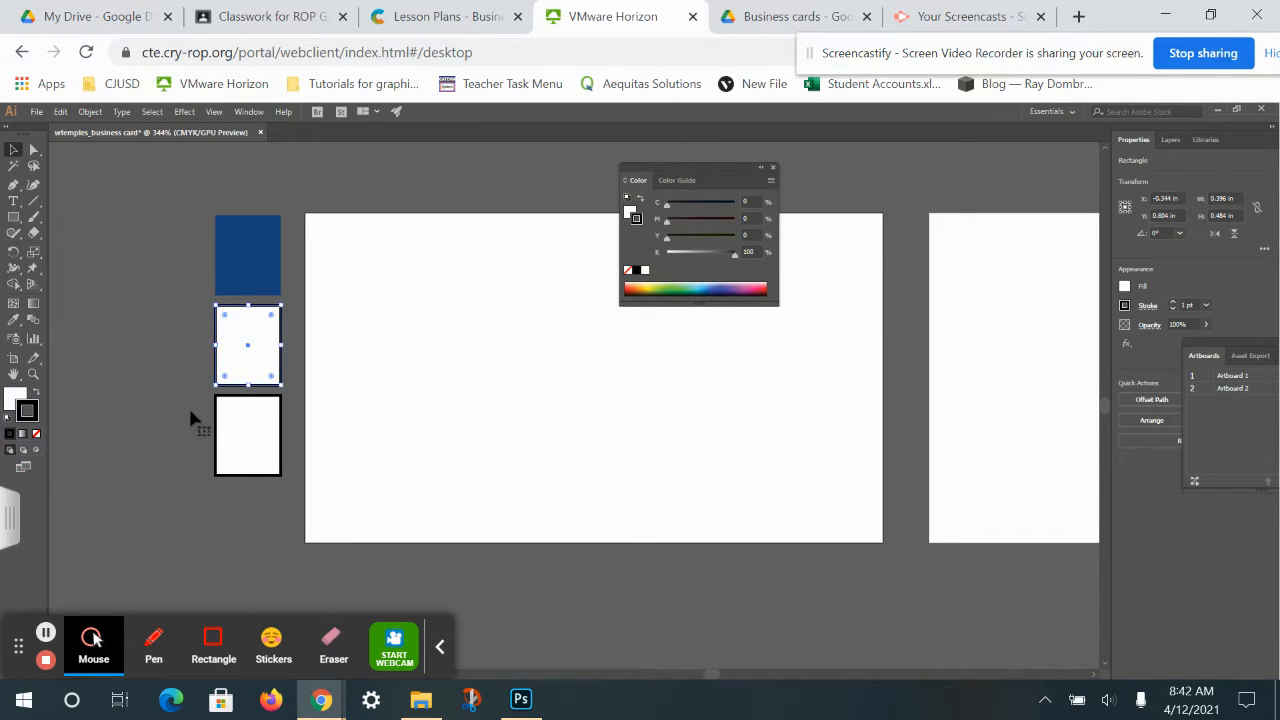
pyautogui.click(37, 434)
pyautogui.click(17, 399)
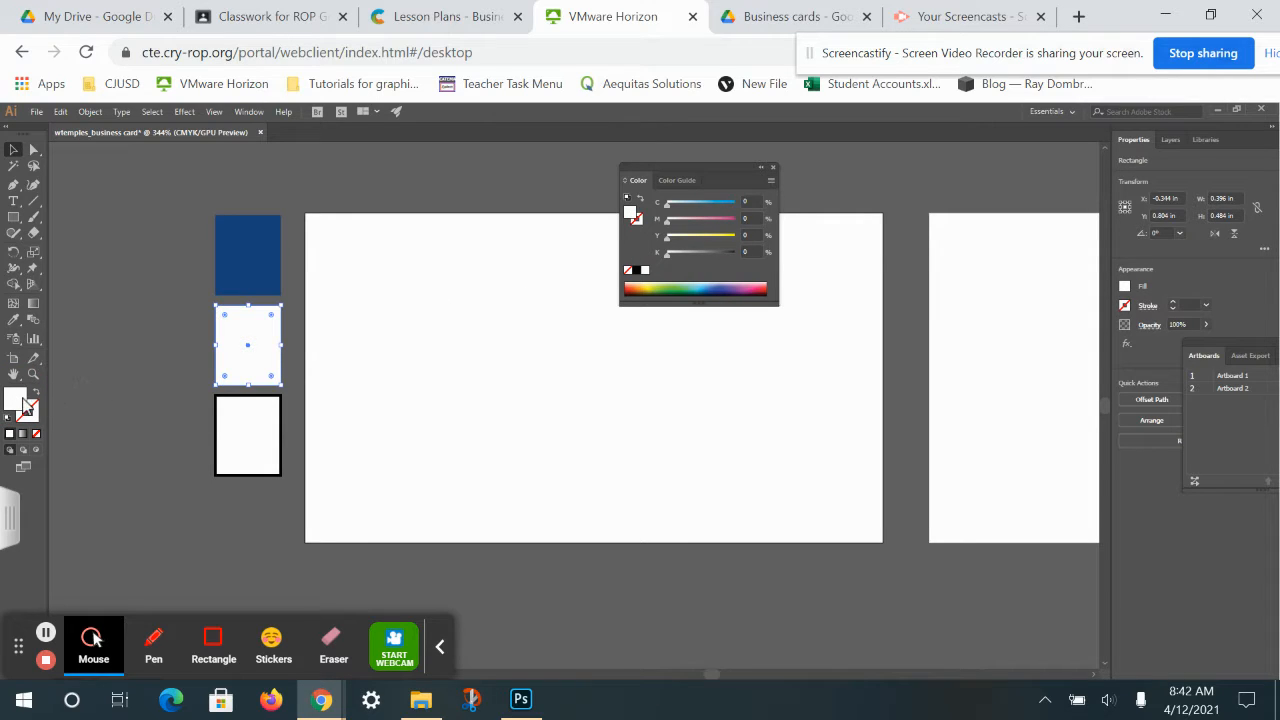
pyautogui.doubleClick(18, 400)
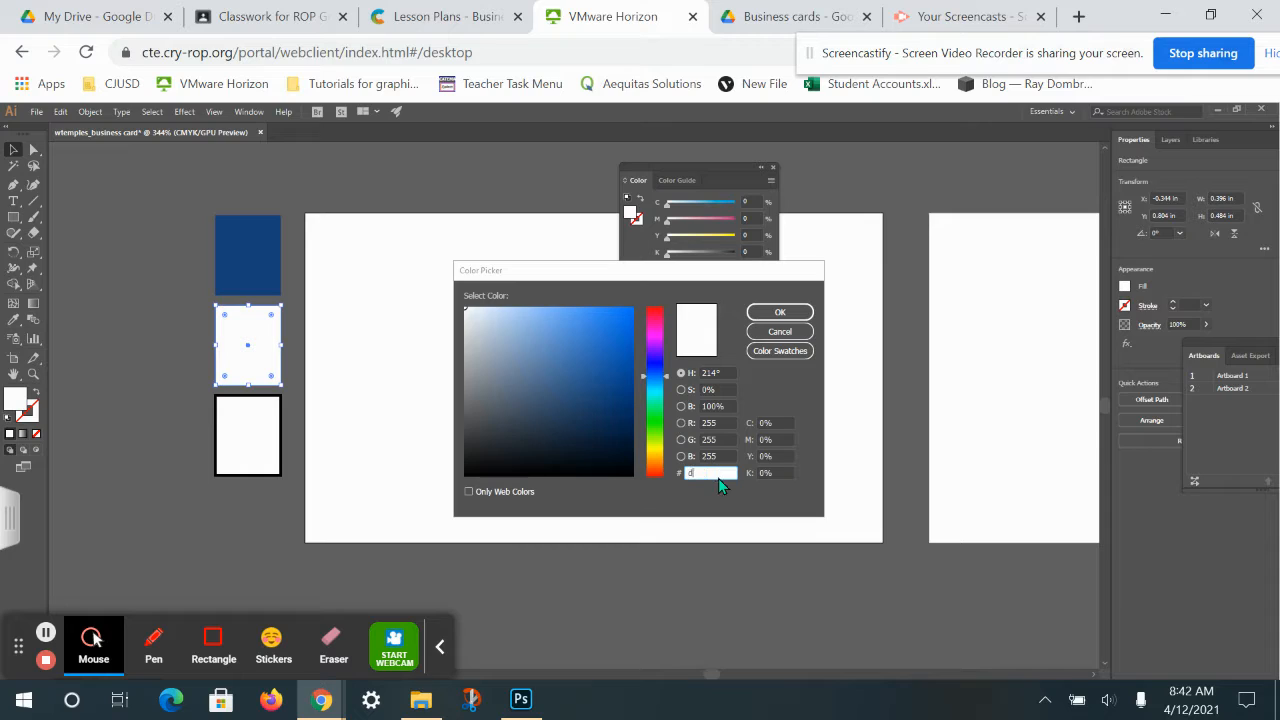
pyautogui.write('dc1d45')
pyautogui.press('Return')
# Fill the remaining white square dark blue 1c4179 with no outline.
pyautogui.click(246, 451)
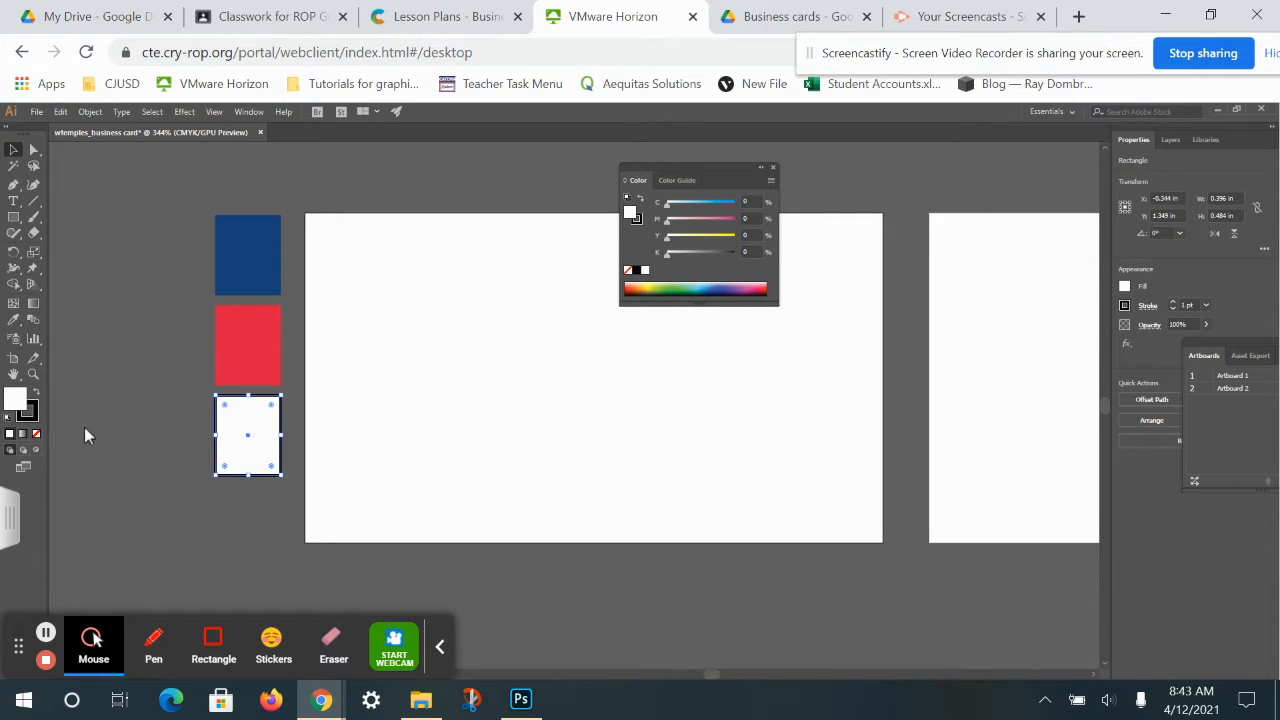
pyautogui.click(36, 392)
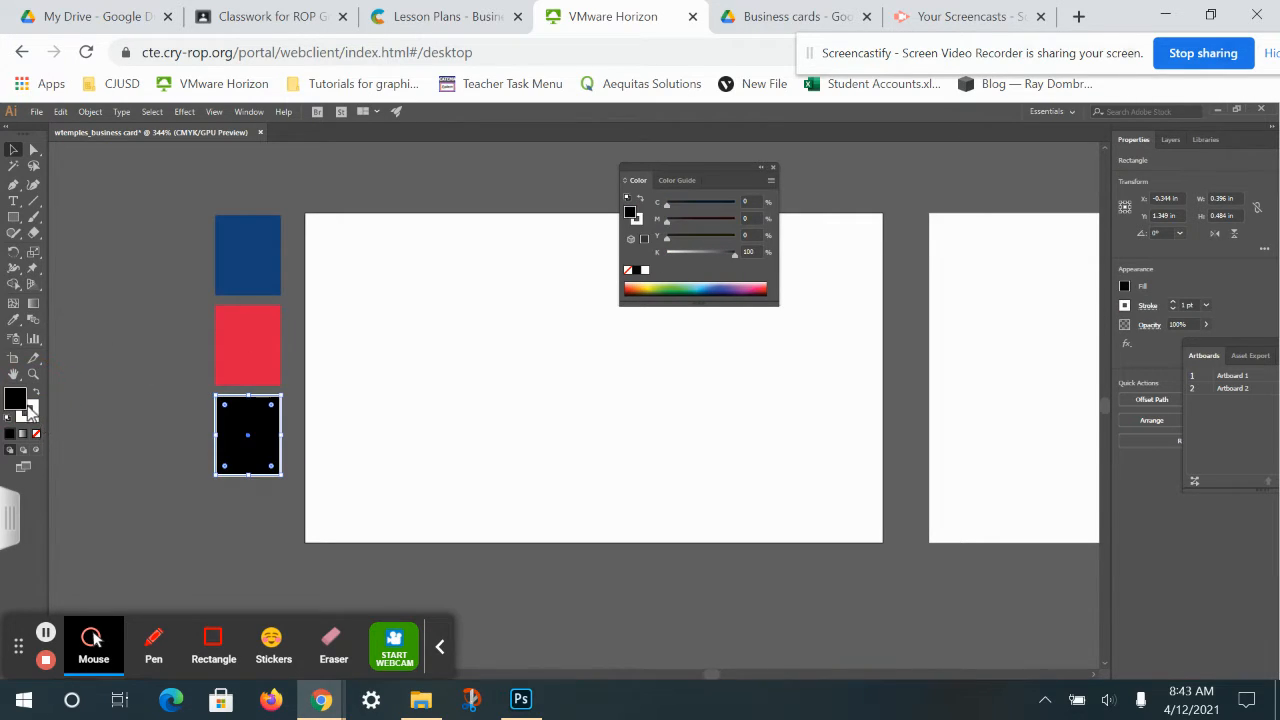
pyautogui.doubleClick(17, 400)
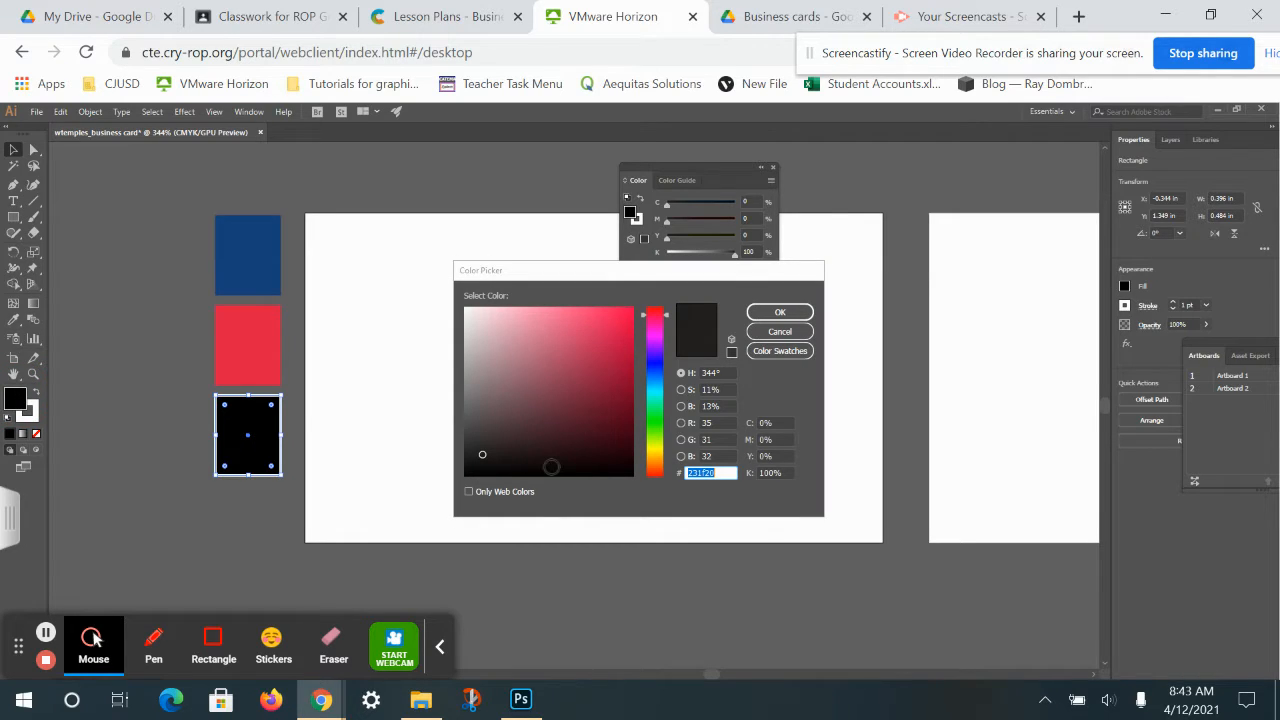
pyautogui.write('1c4179')
pyautogui.click(780, 312)
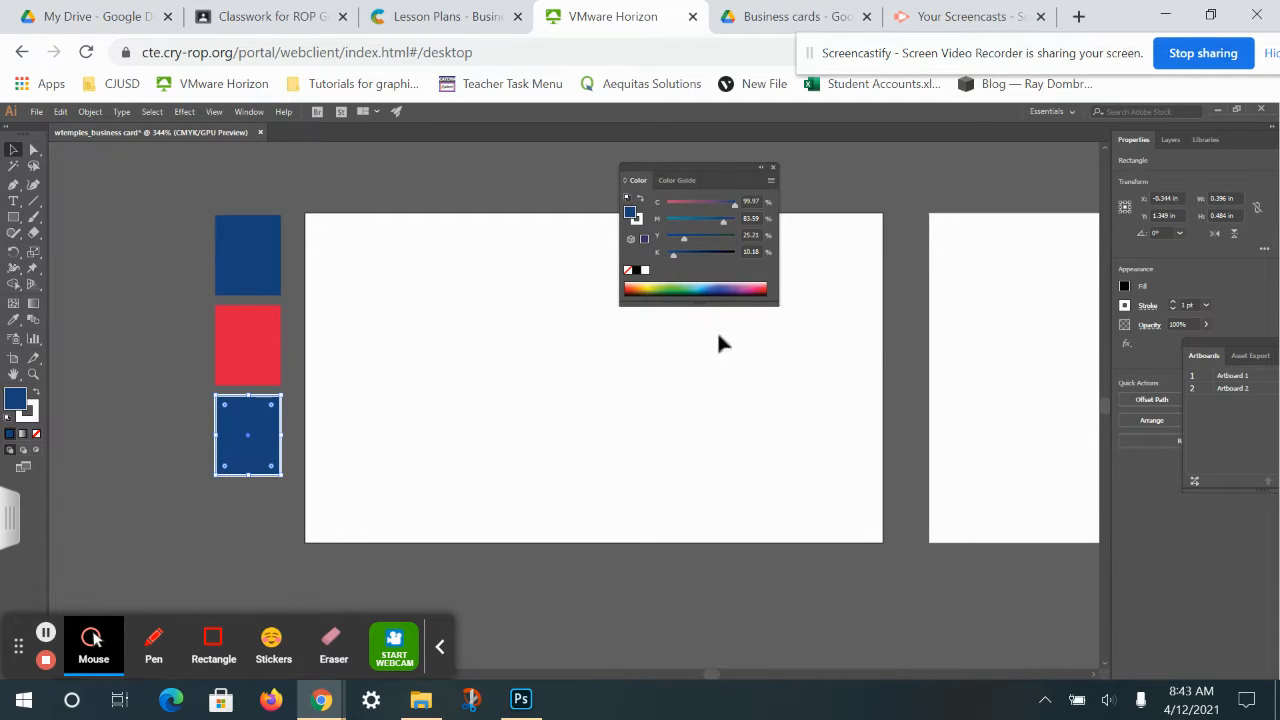
pyautogui.click(32, 412)
pyautogui.click(37, 433)
# Move the blue squares with Direct Selection so one sits below the red square.
pyautogui.click(33, 149)
pyautogui.click(185, 460)
pyautogui.moveTo(113, 261); pyautogui.dragTo(150, 268)
pyautogui.click(131, 500)
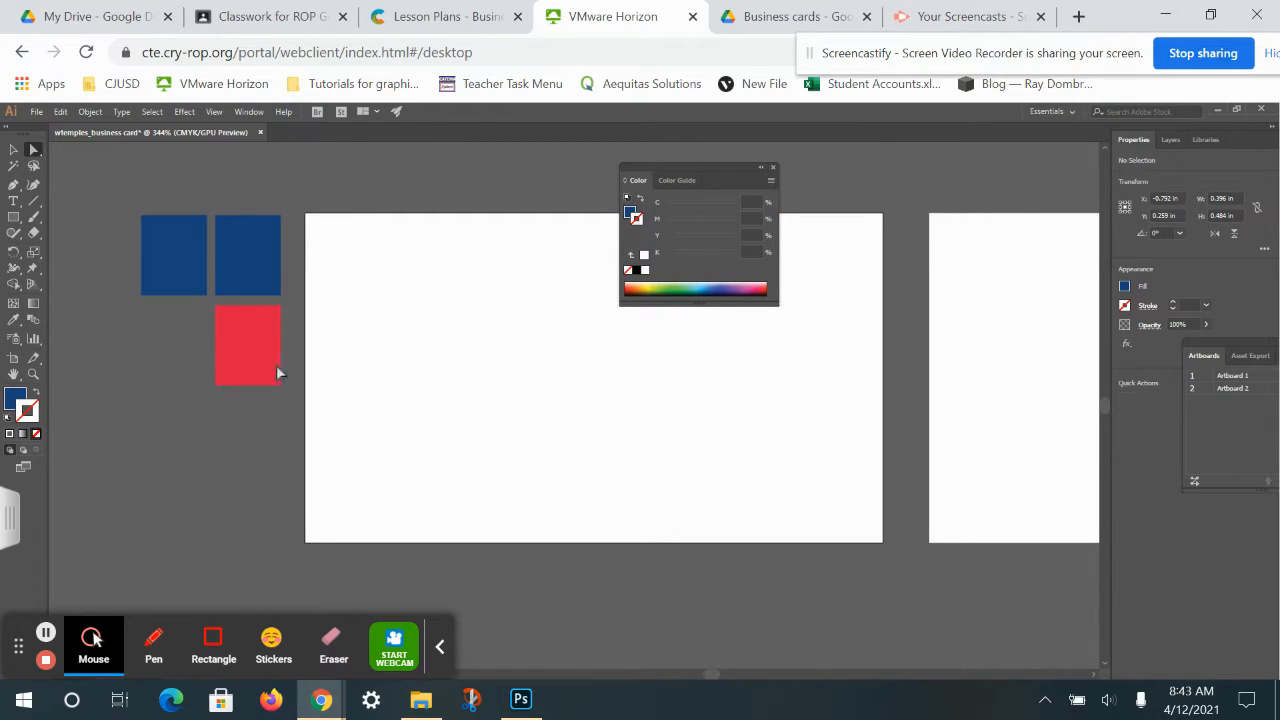
pyautogui.click(180, 265)
pyautogui.click(255, 266)
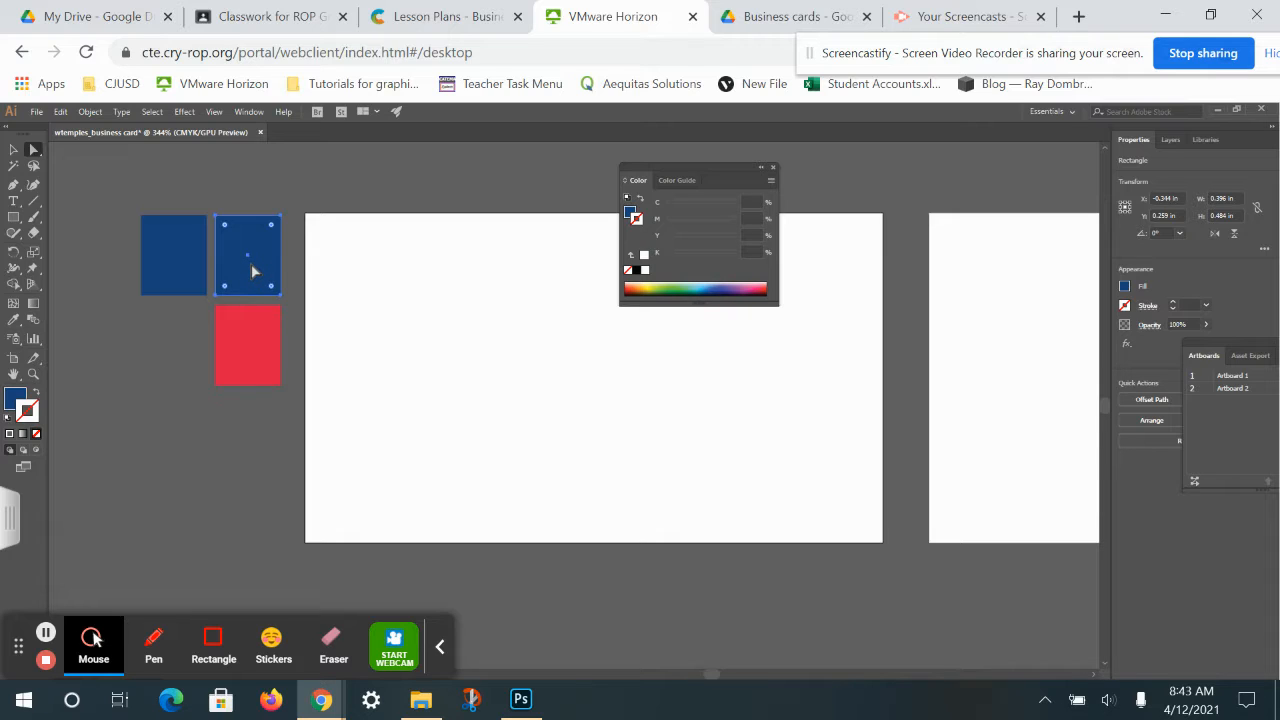
pyautogui.moveTo(167, 274); pyautogui.dragTo(236, 452)
# Shift the top blue square up and left and drag the Color panel aside.
pyautogui.click(254, 264)
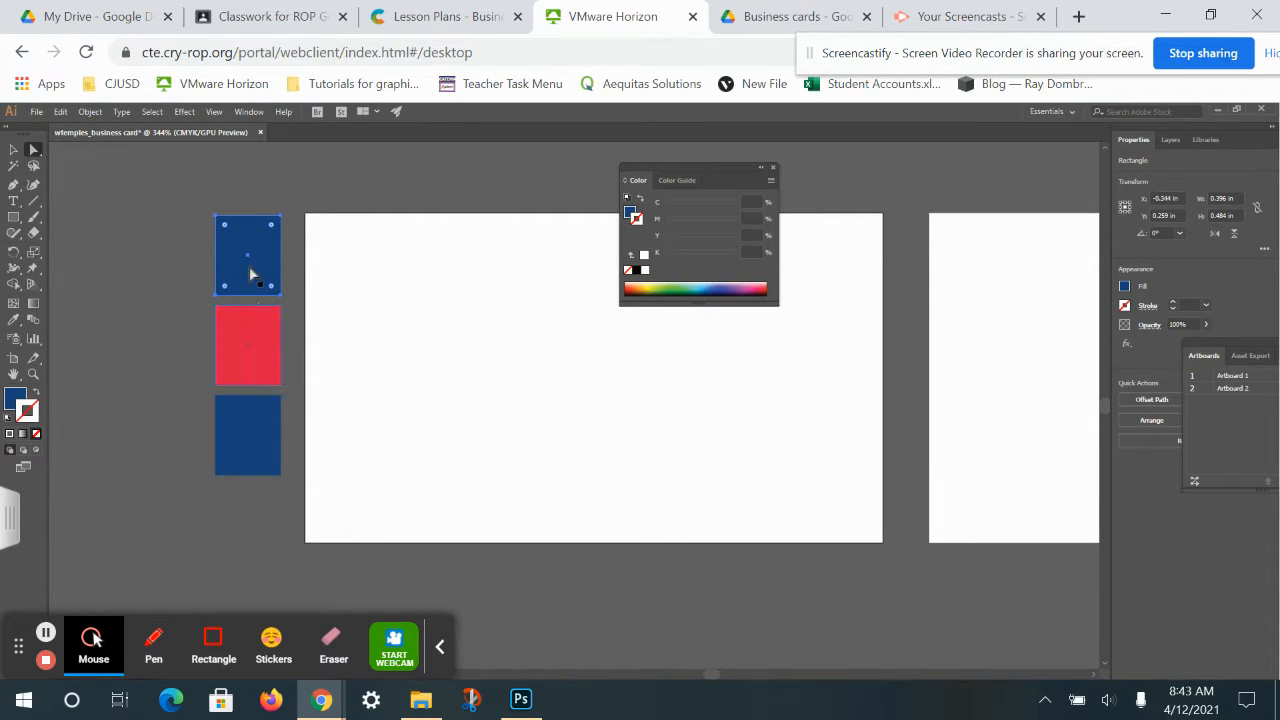
pyautogui.moveTo(251, 266); pyautogui.dragTo(213, 255)
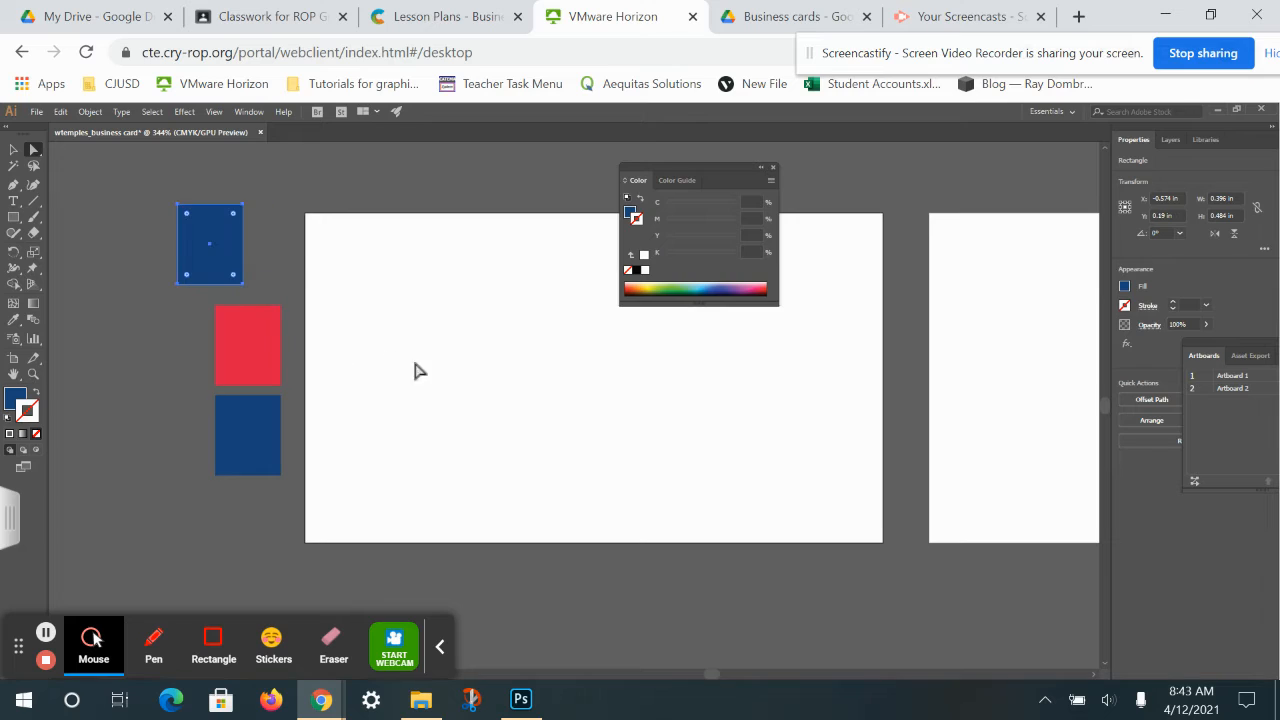
pyautogui.moveTo(697, 161); pyautogui.dragTo(967, 173)
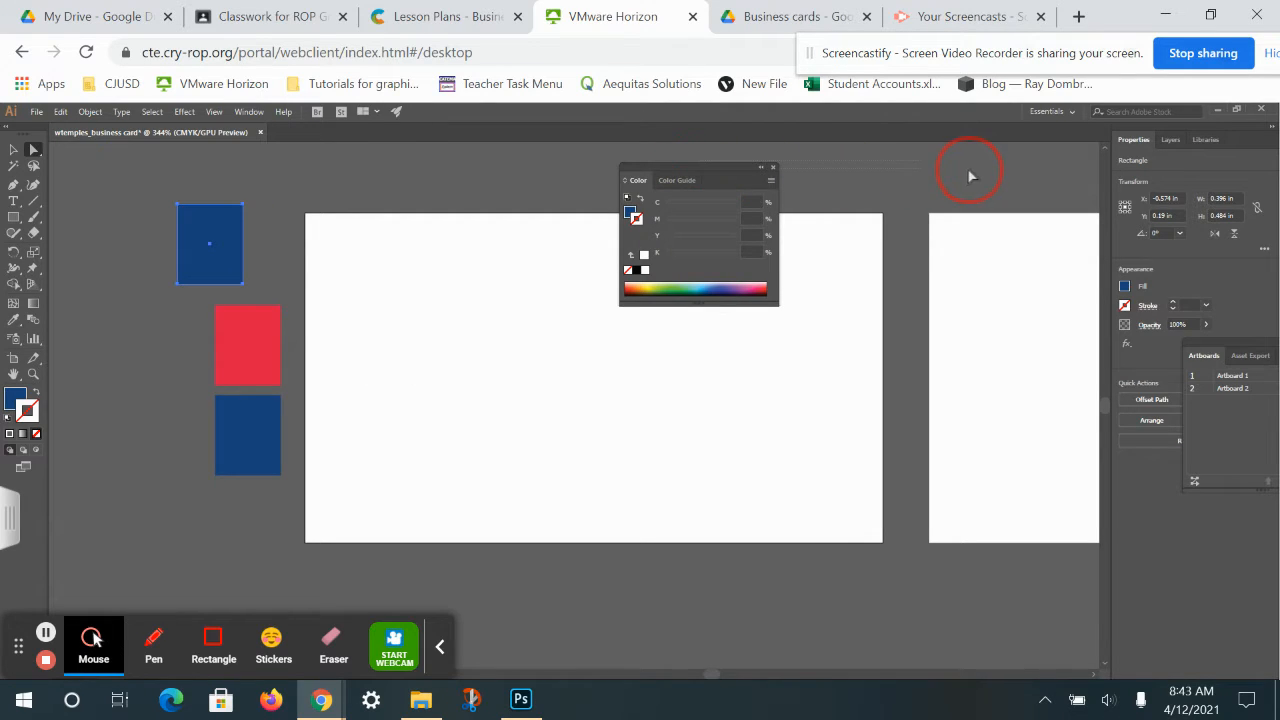
pyautogui.moveTo(739, 166); pyautogui.dragTo(937, 197)
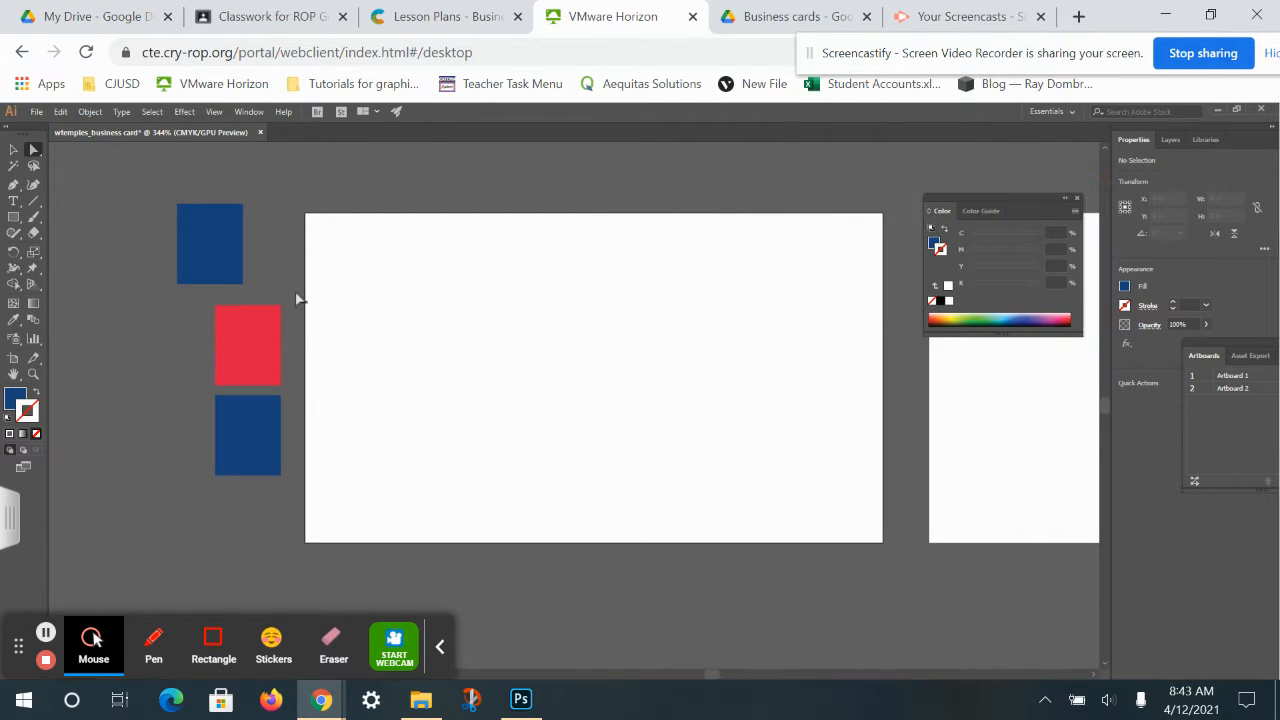
pyautogui.click(13, 216)
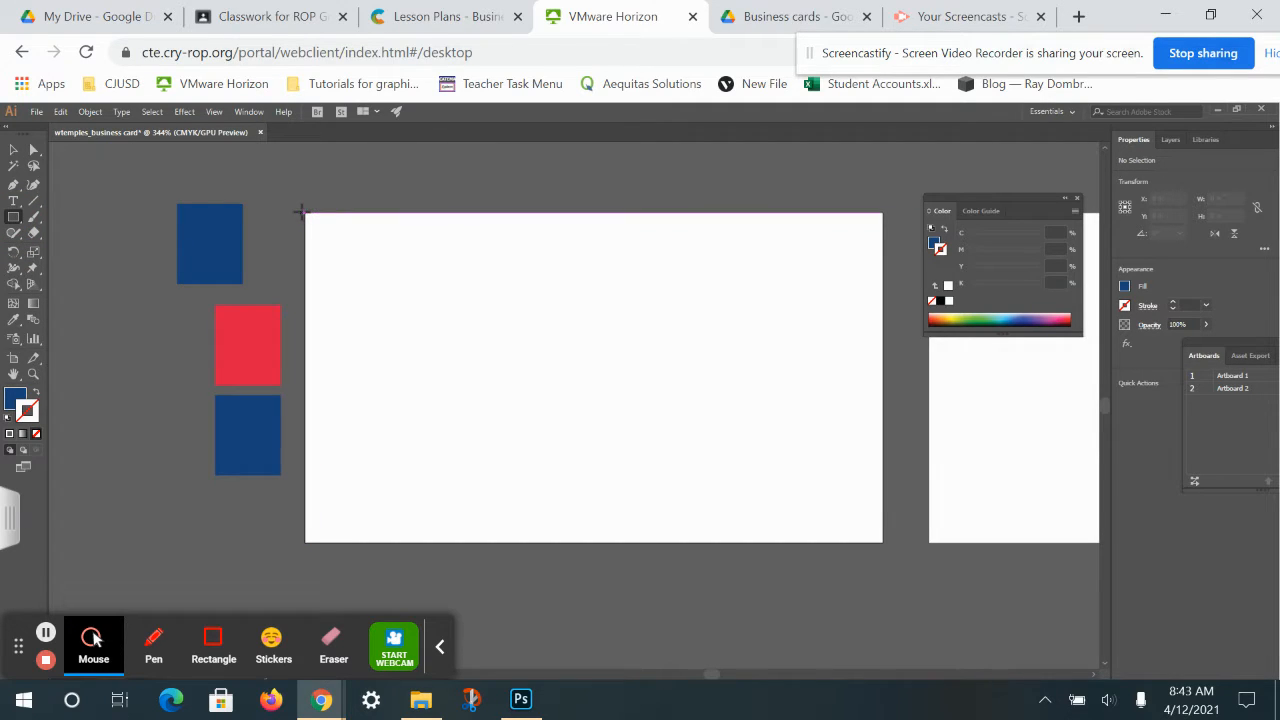
# Cover the first artboard with a rectangle filled navy 1d4279, then choose File > Place.
pyautogui.moveTo(307, 213); pyautogui.dragTo(883, 542)
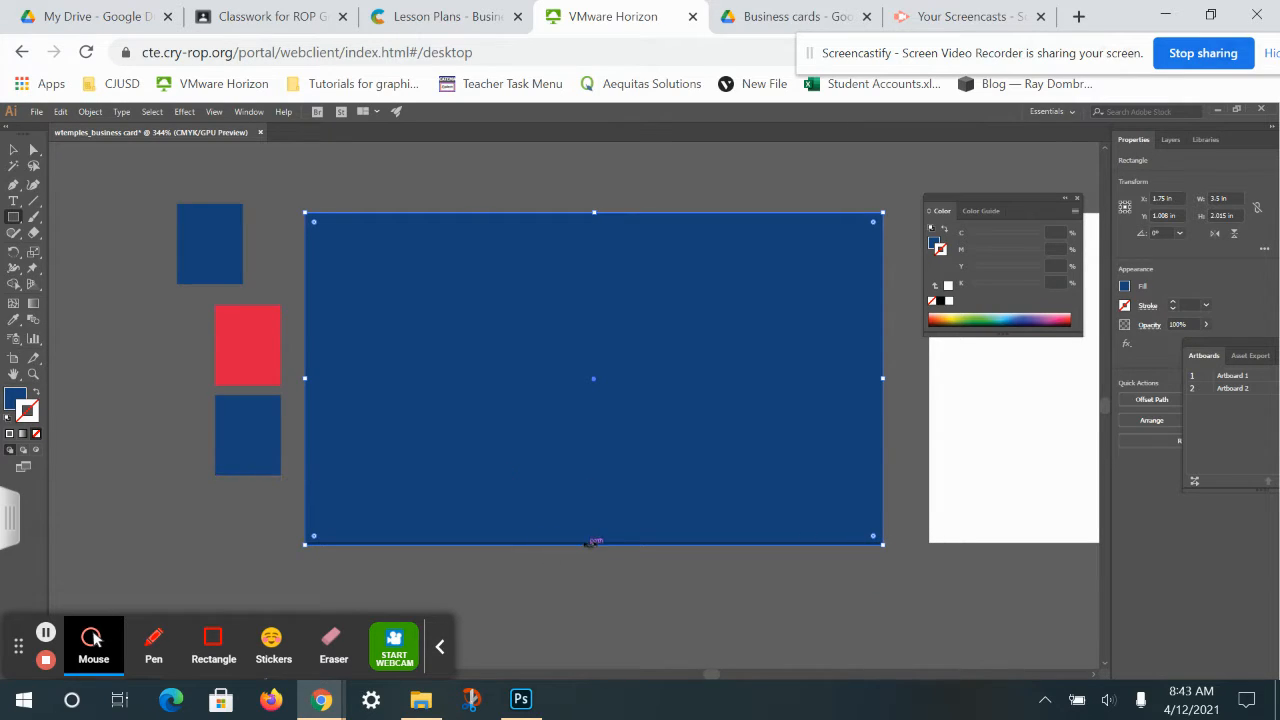
pyautogui.moveTo(594, 545); pyautogui.dragTo(594, 542)
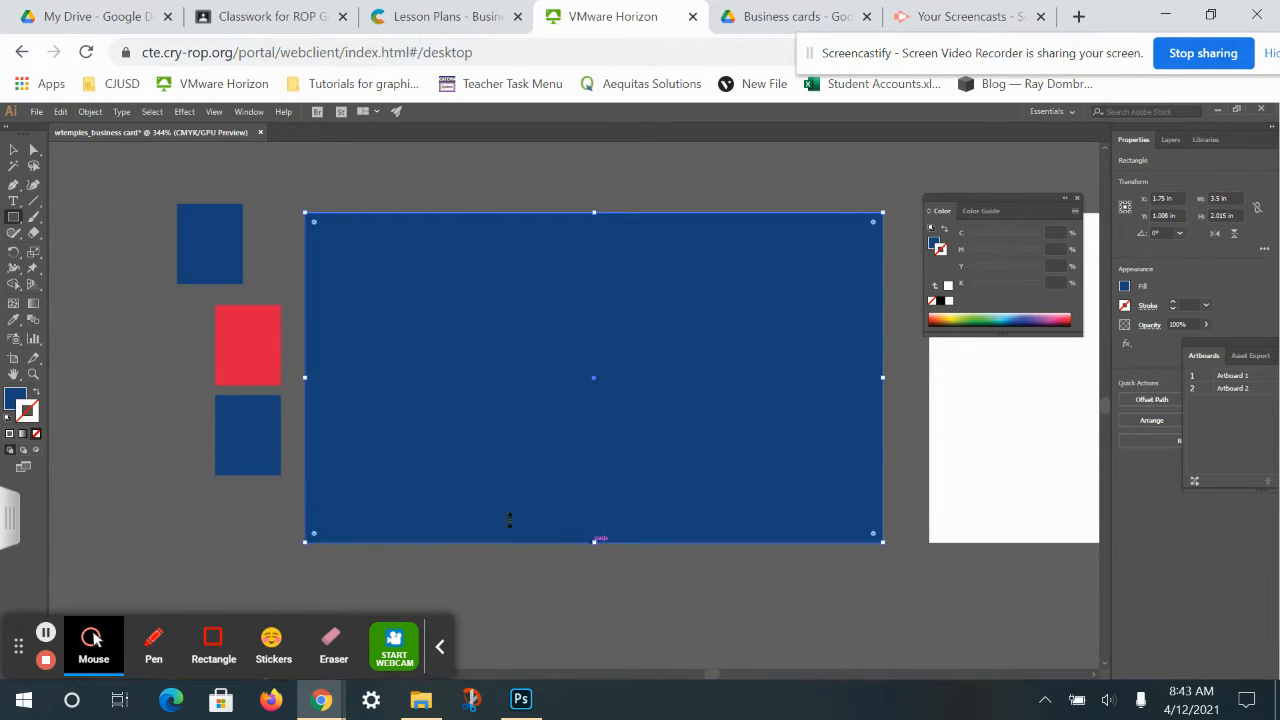
pyautogui.doubleClick(15, 401)
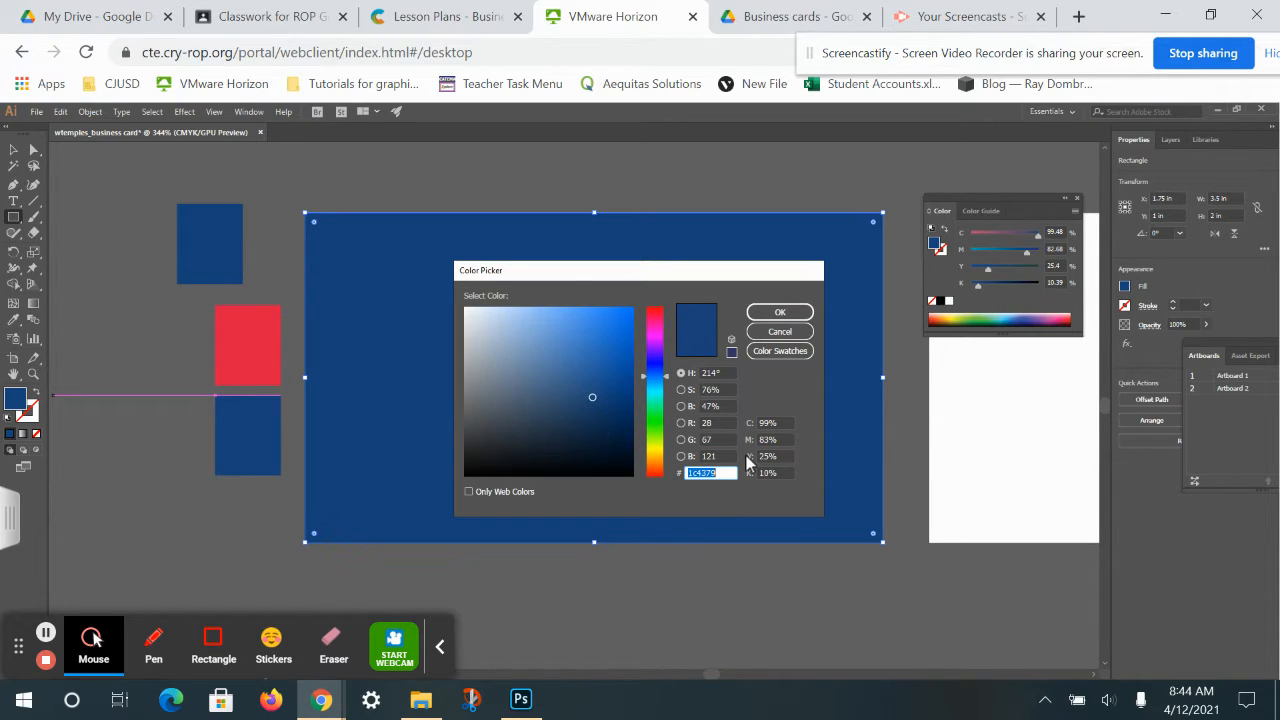
pyautogui.write('1')
pyautogui.write('d4279')
pyautogui.press('Return')
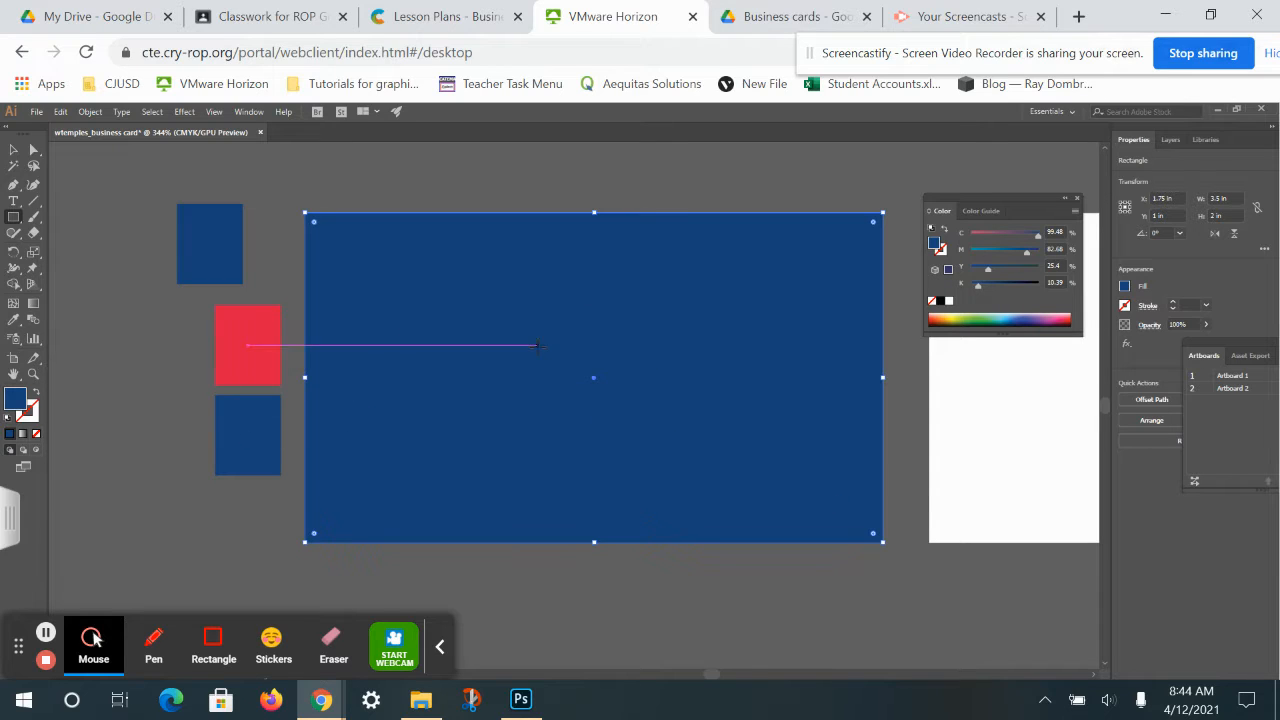
pyautogui.click(36, 111)
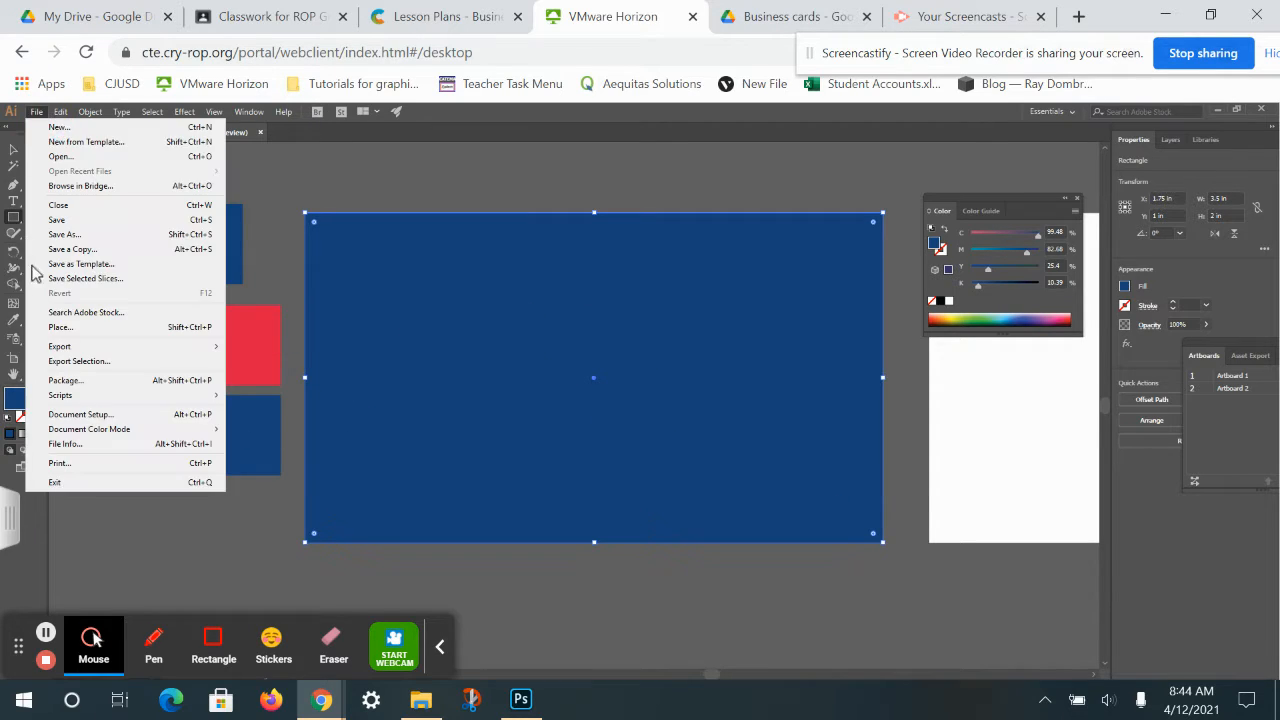
pyautogui.click(70, 330)
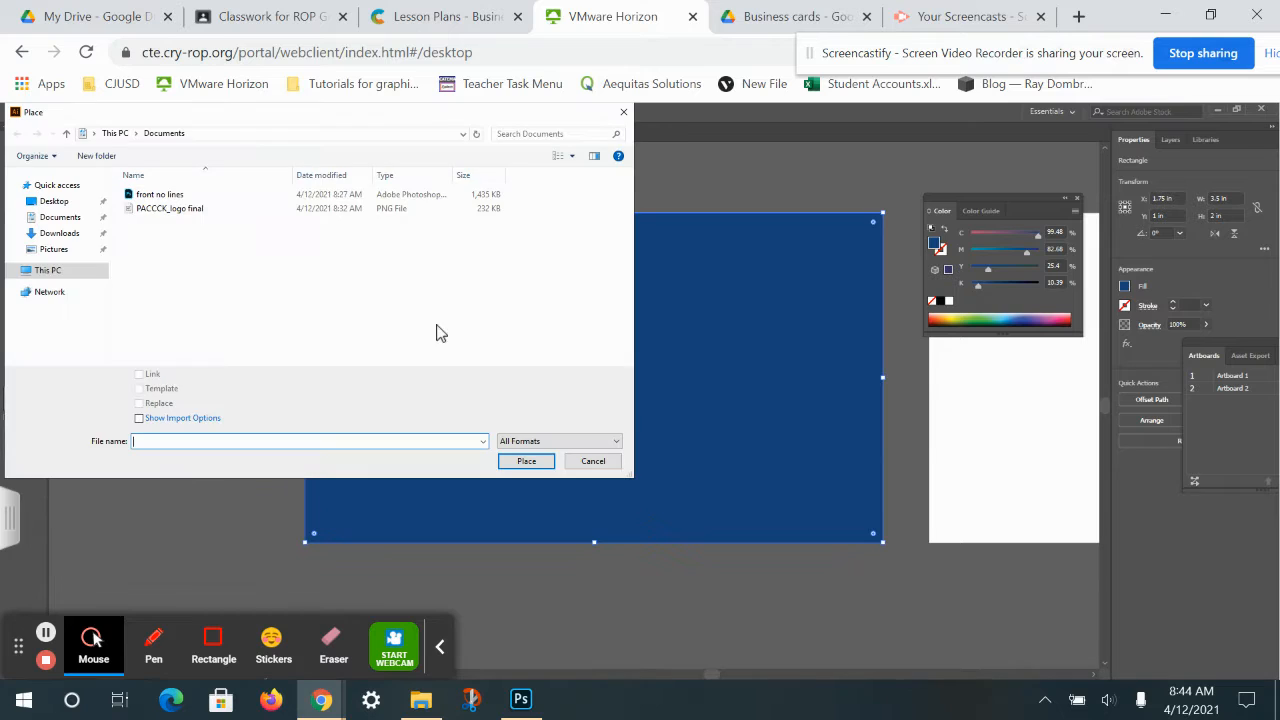
# Place the PACCCK_logo final image onto the blue rectangle.
pyautogui.doubleClick(166, 208)
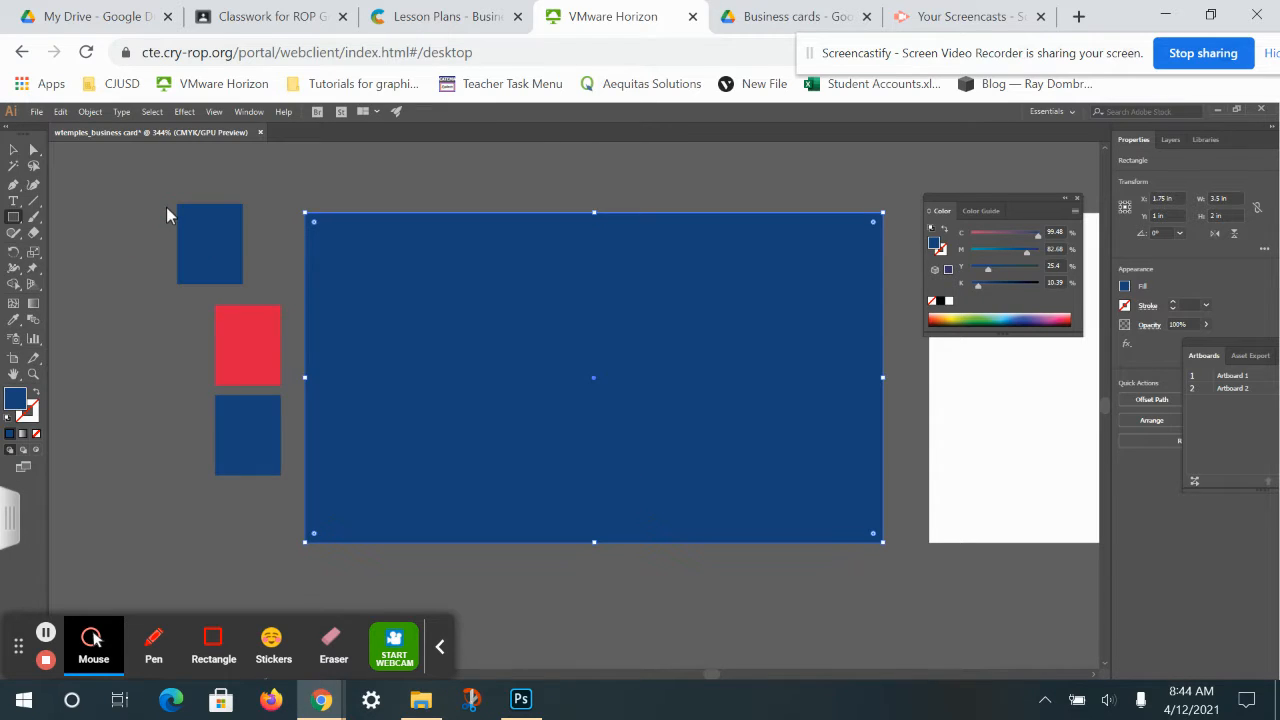
pyautogui.moveTo(519, 301); pyautogui.dragTo(703, 470)
pyautogui.click(11, 150)
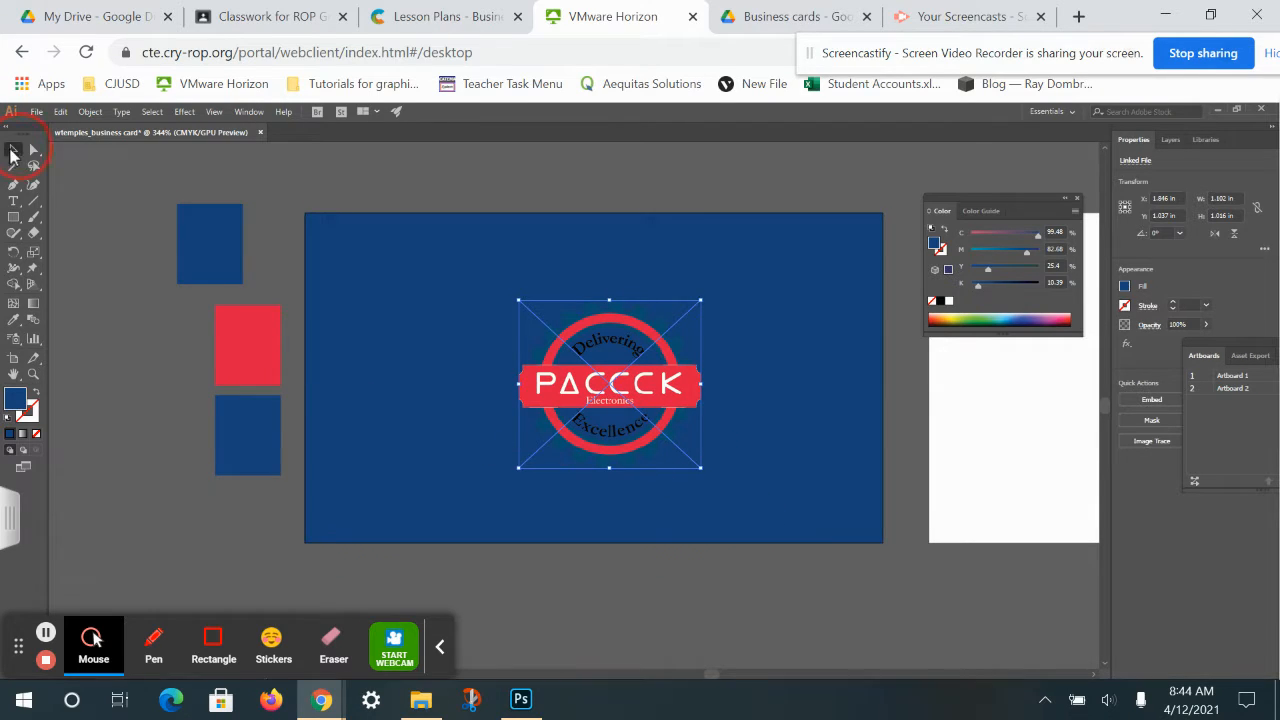
pyautogui.moveTo(590, 450); pyautogui.dragTo(576, 452)
# Centre the logo horizontally and vertically on the navy background using the Control bar.
pyautogui.click(705, 470)
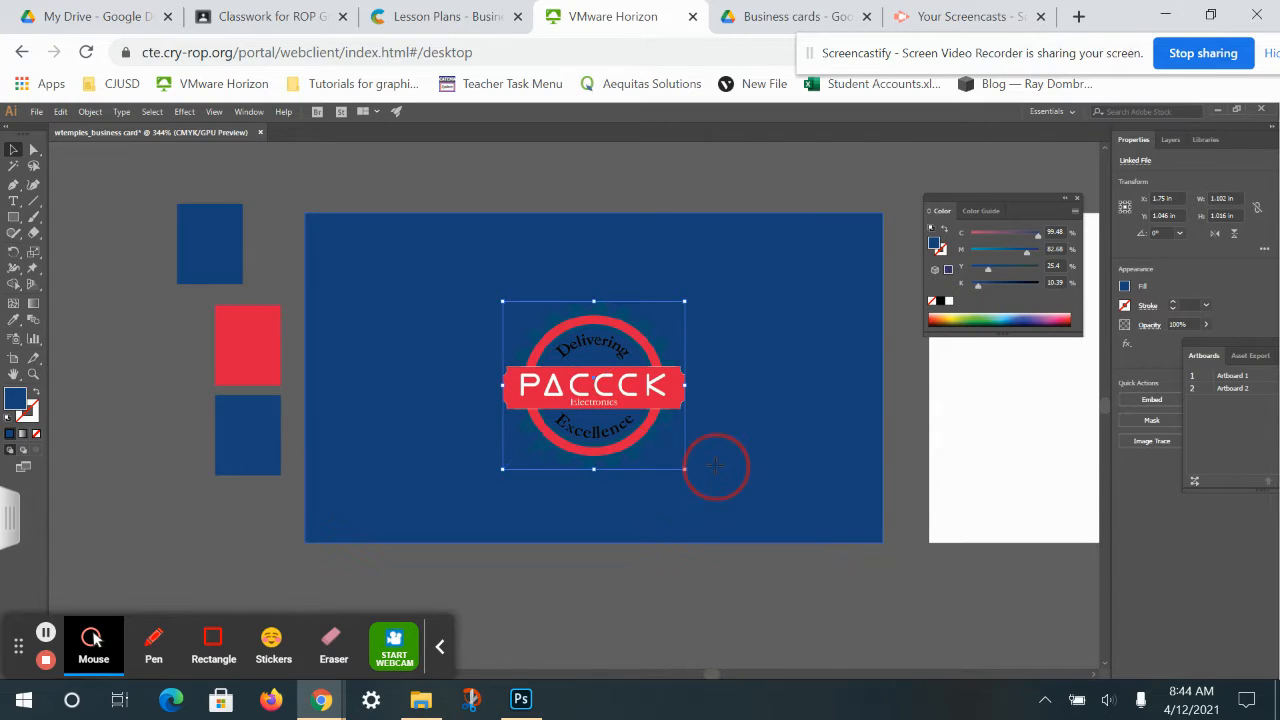
pyautogui.click(628, 425)
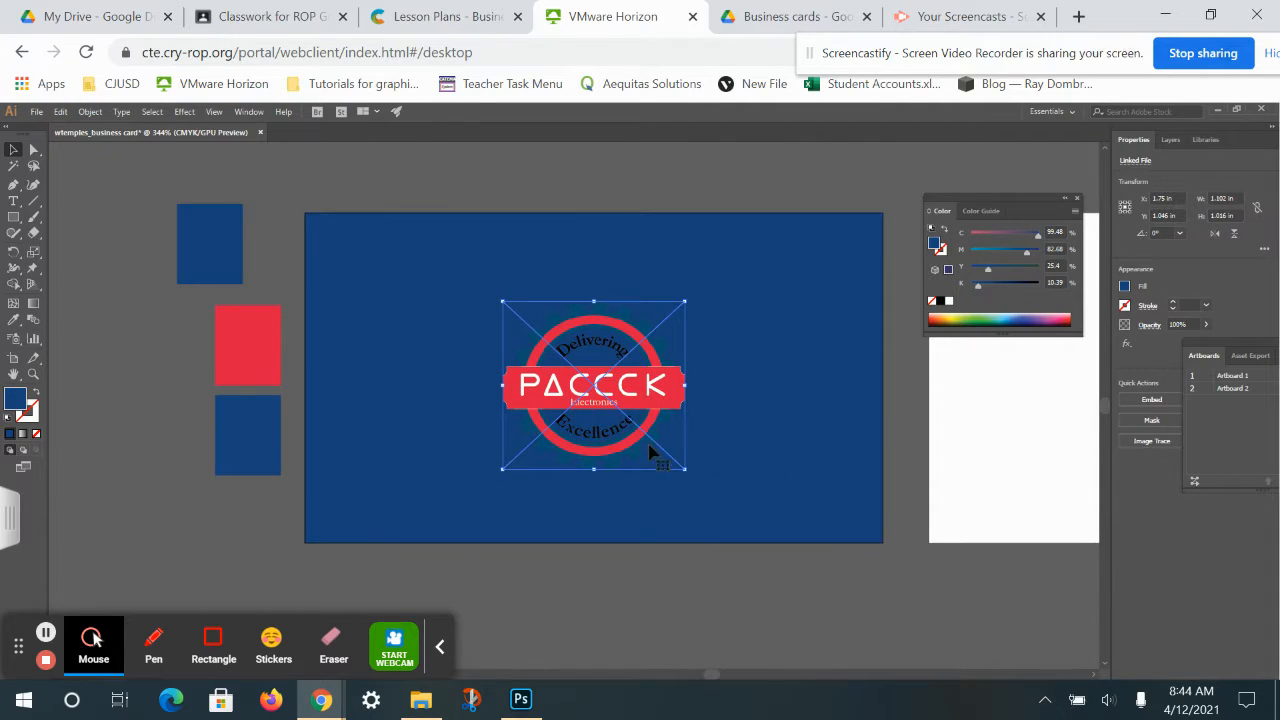
pyautogui.keyDown('shift'); pyautogui.click(745, 470); pyautogui.keyUp('shift')
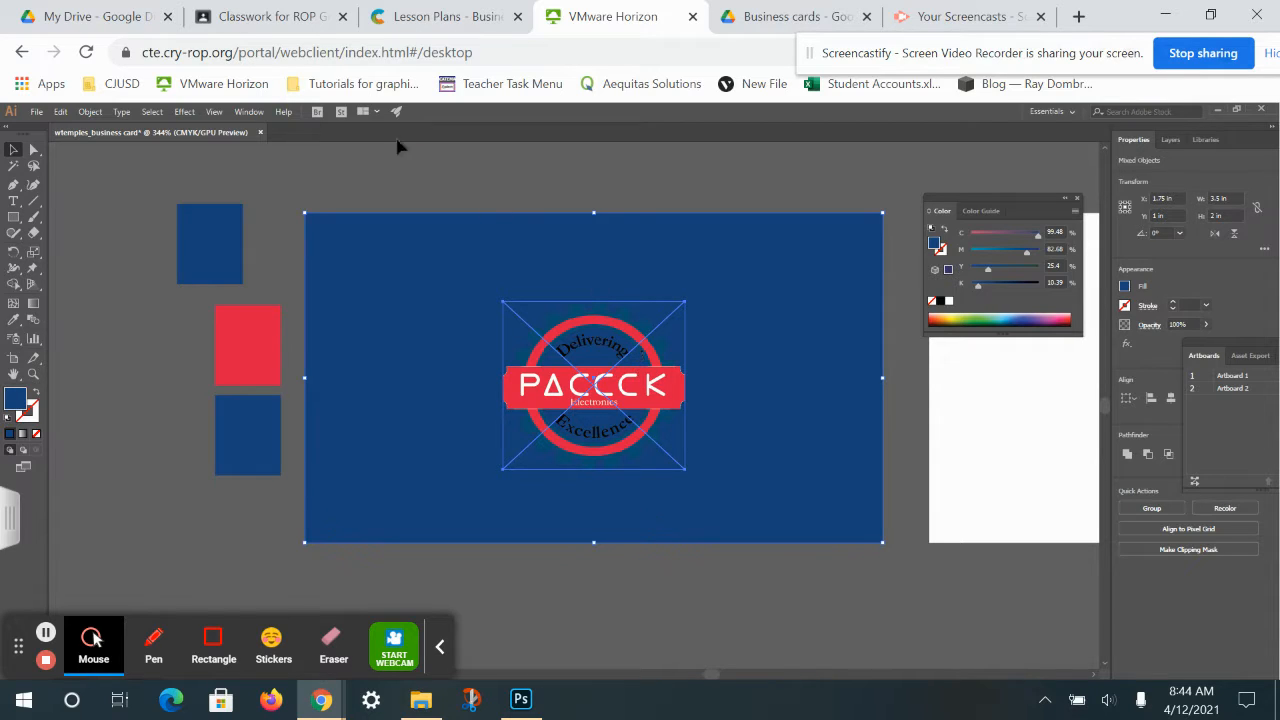
pyautogui.click(249, 111)
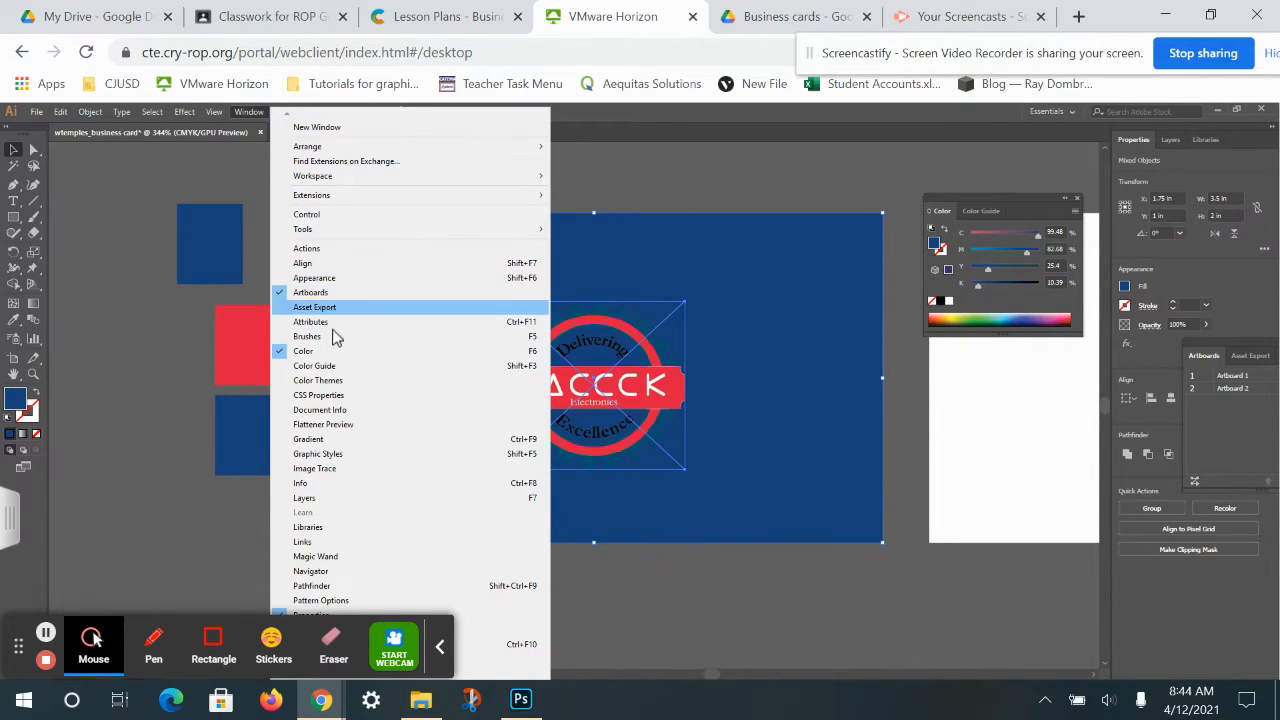
pyautogui.click(307, 215)
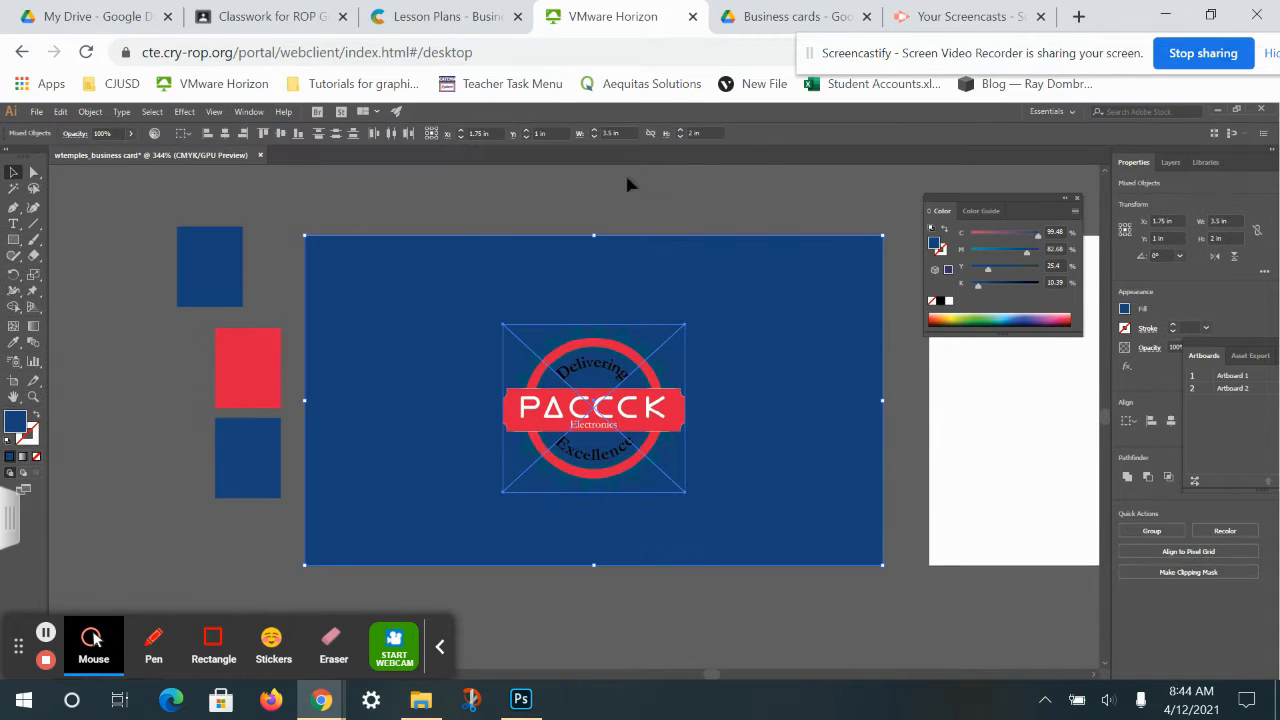
pyautogui.click(392, 136)
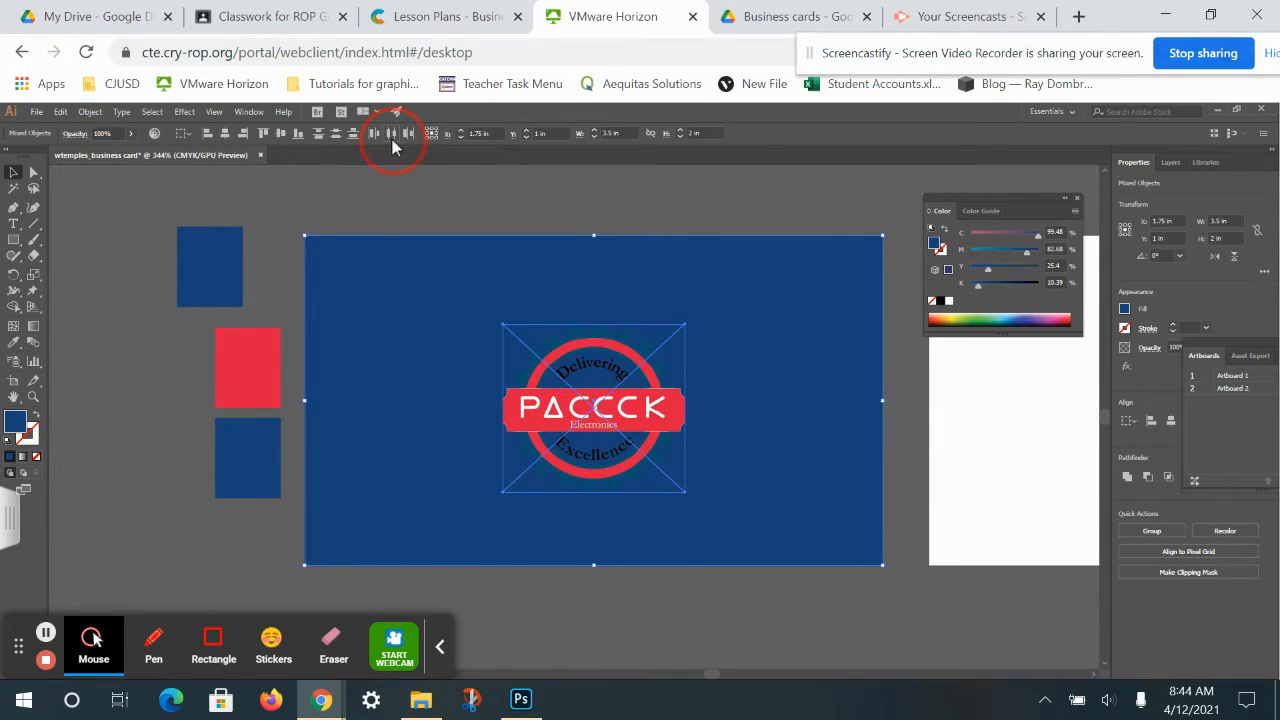
pyautogui.click(336, 142)
pyautogui.click(632, 190)
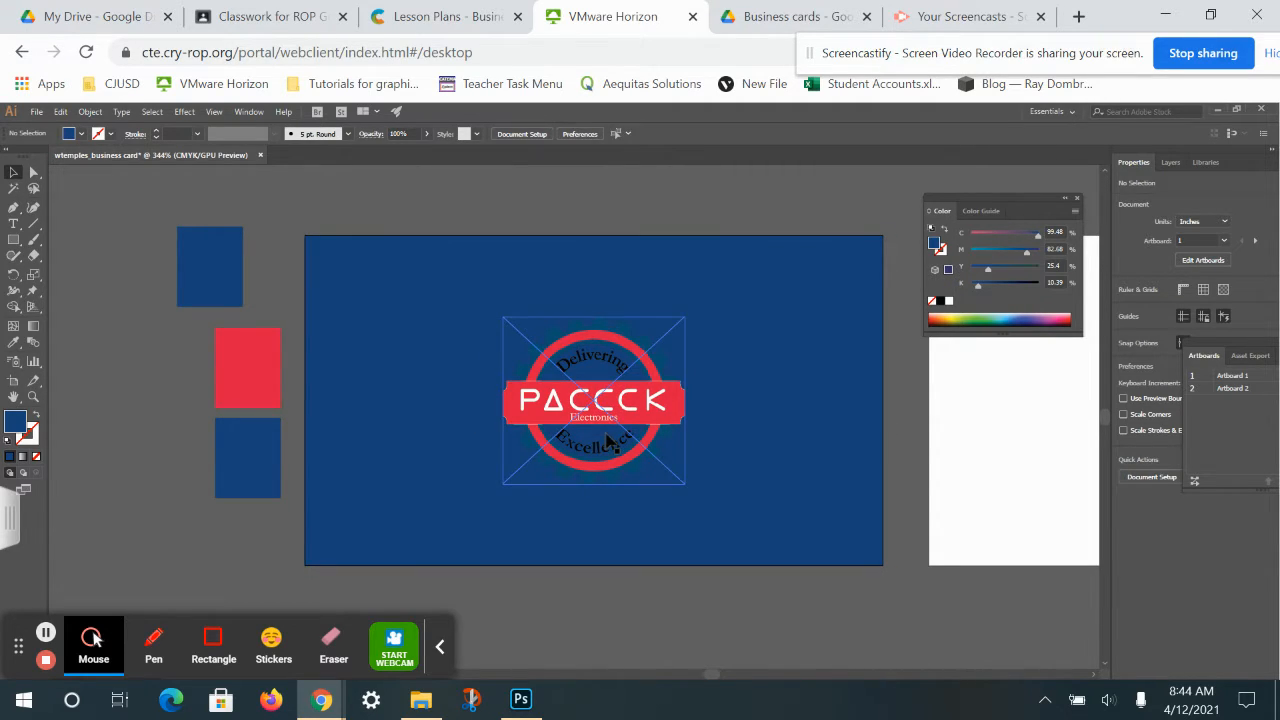
# Draw a circle with the Ellipse tool centred over the logo's ring.
pyautogui.click(14, 241)
pyautogui.moveTo(14, 241); pyautogui.dragTo(80, 274)
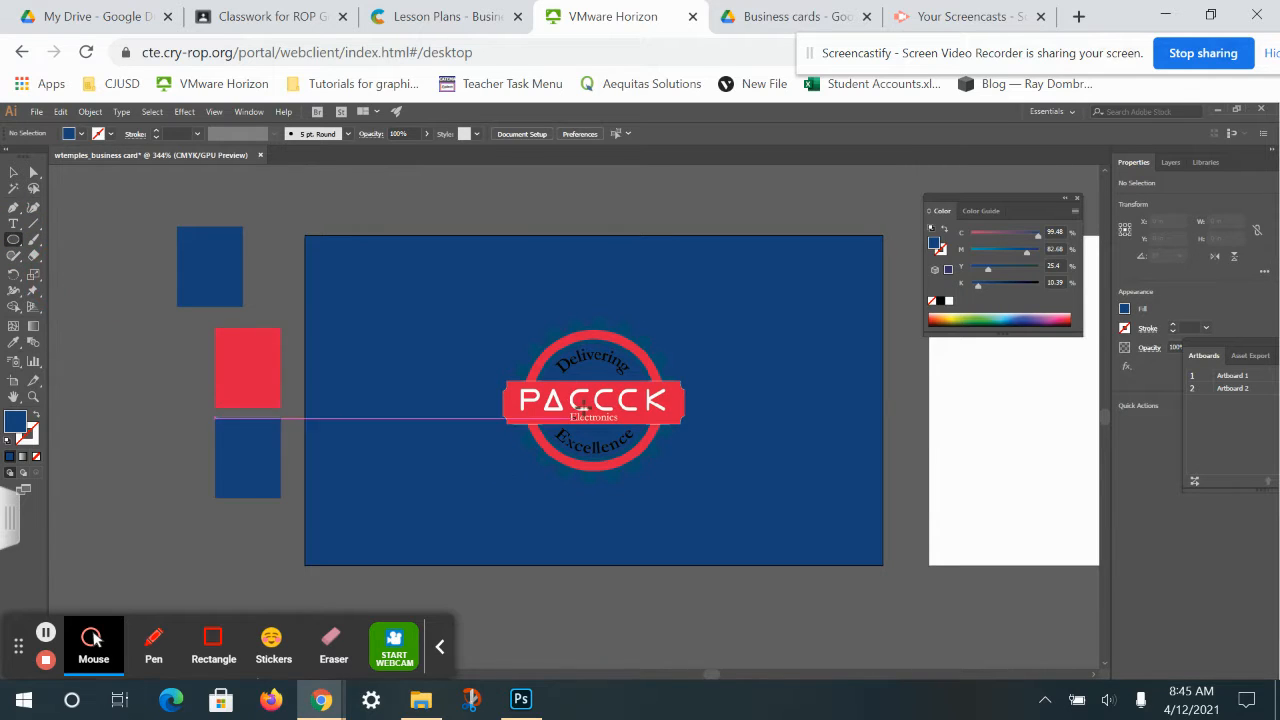
pyautogui.moveTo(596, 401); pyautogui.dragTo(525, 334)
pyautogui.click(13, 172)
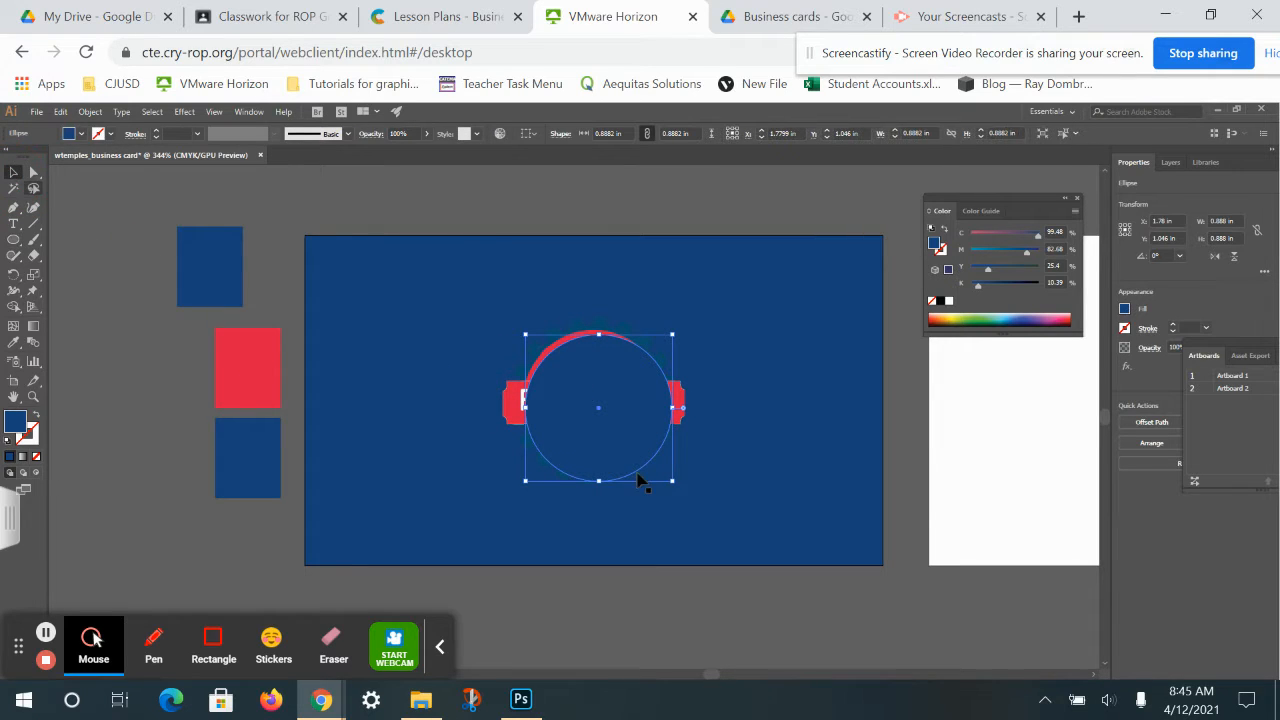
pyautogui.moveTo(640, 480); pyautogui.dragTo(616, 436)
pyautogui.moveTo(1245, 347); pyautogui.dragTo(1022, 431)
# Apply a gradient preset to the circle and make its black stop white.
pyautogui.click(31, 330)
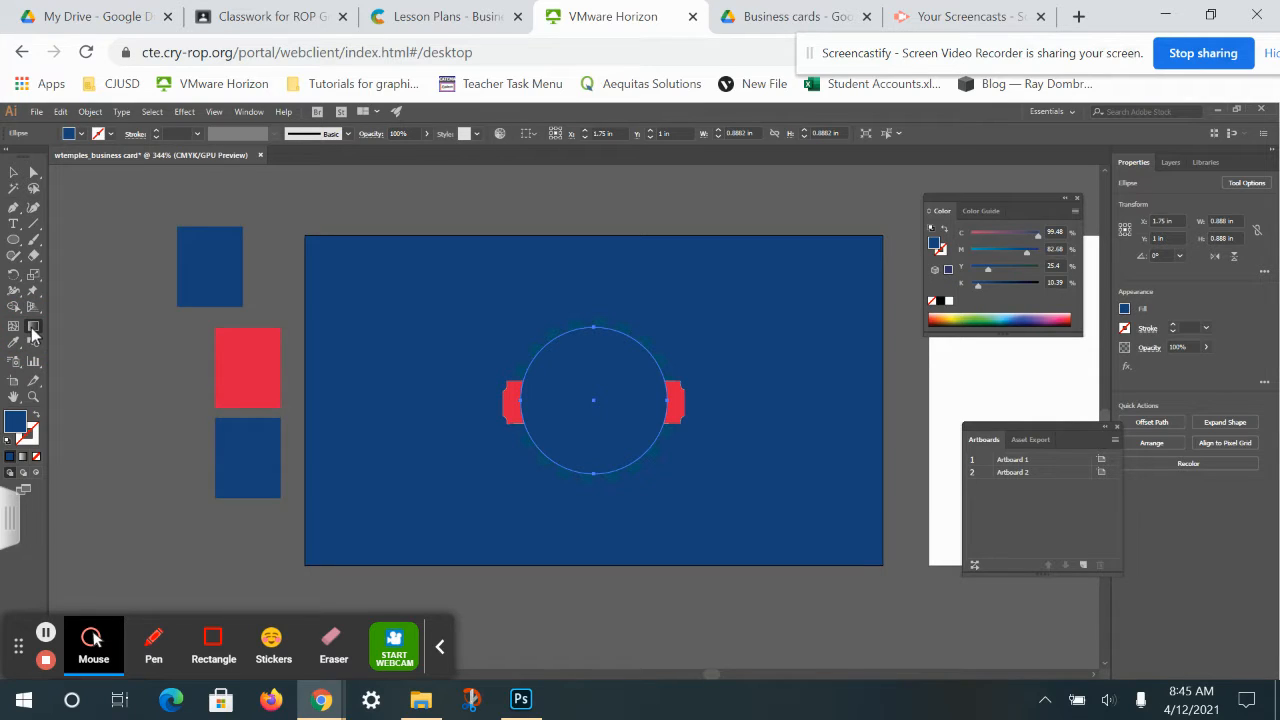
pyautogui.doubleClick(31, 333)
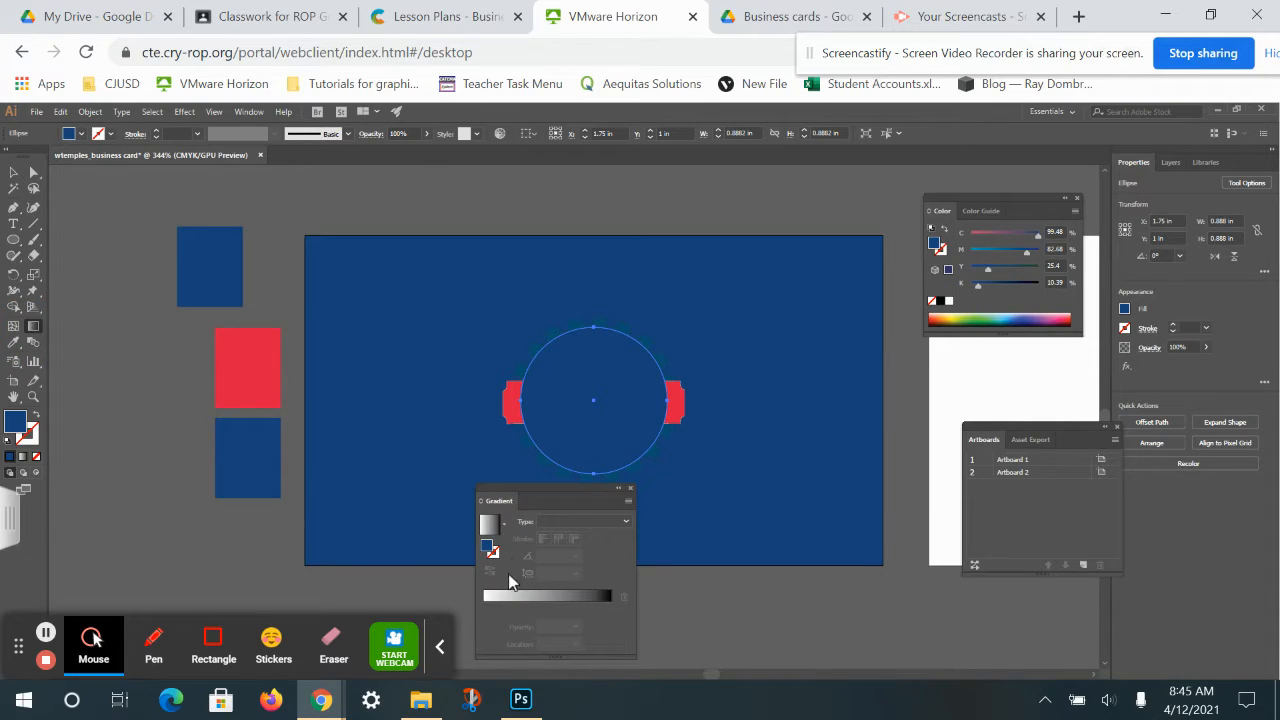
pyautogui.click(506, 523)
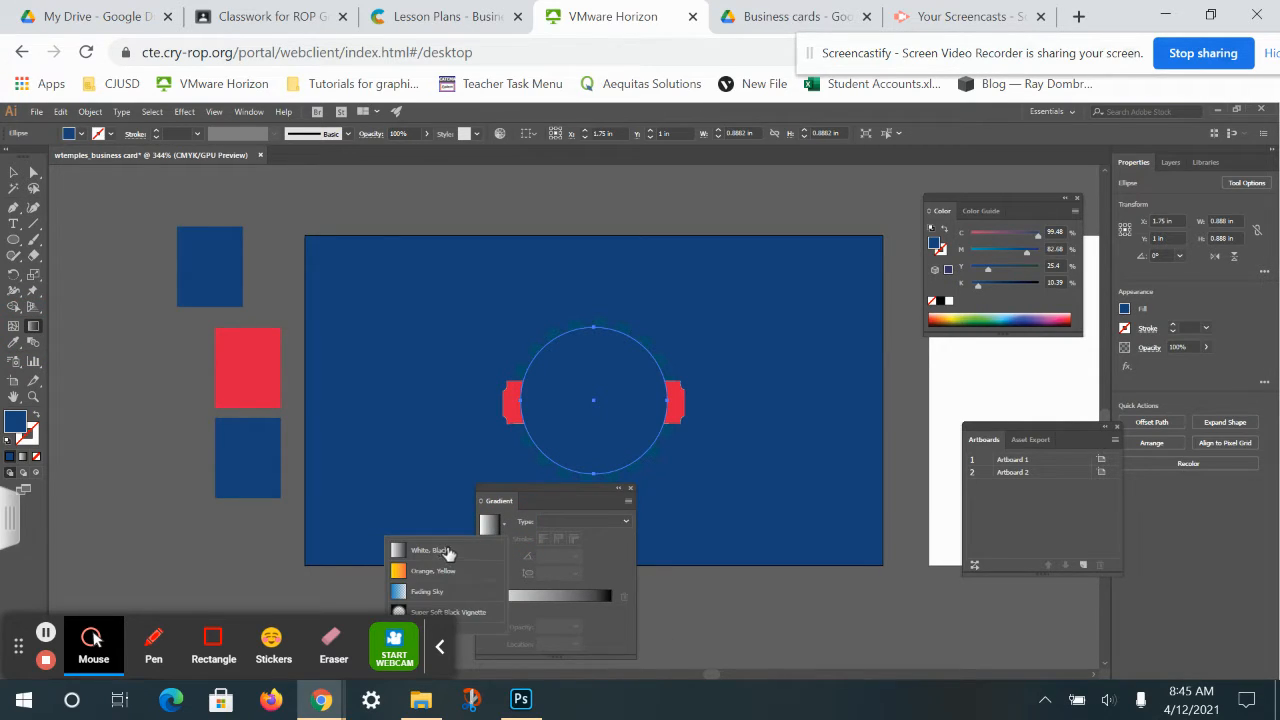
pyautogui.click(468, 617)
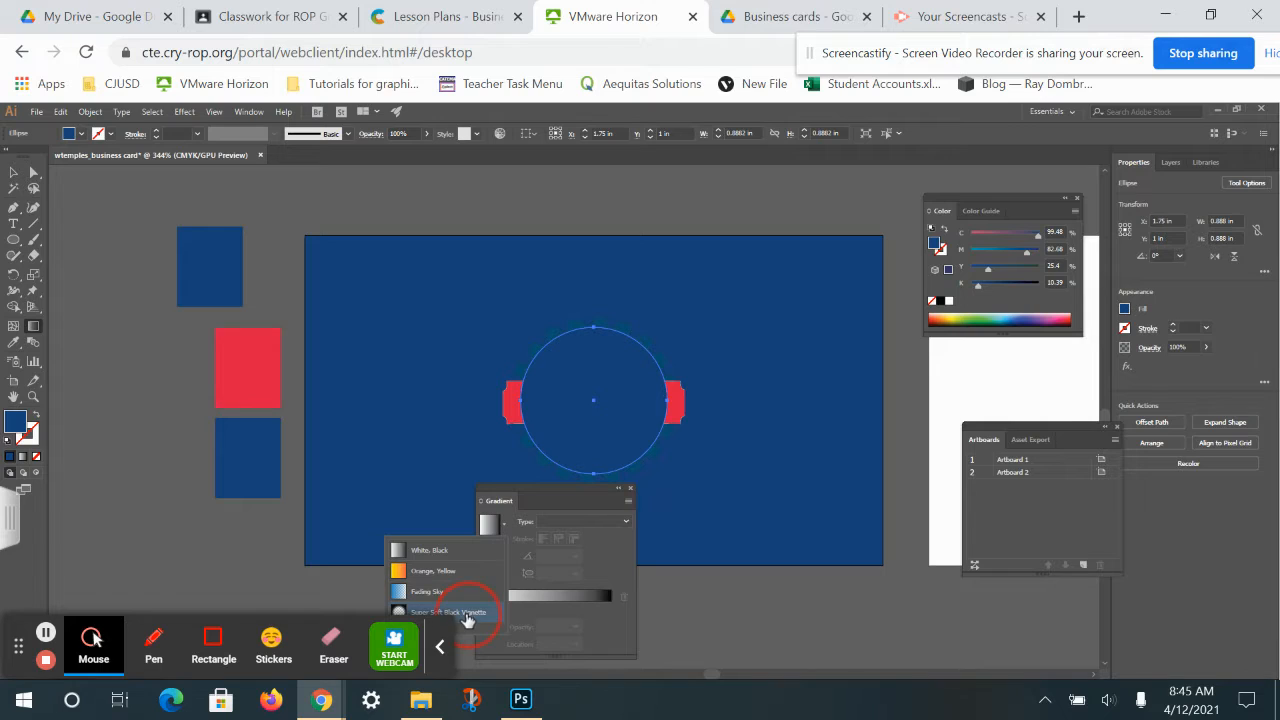
pyautogui.click(606, 603)
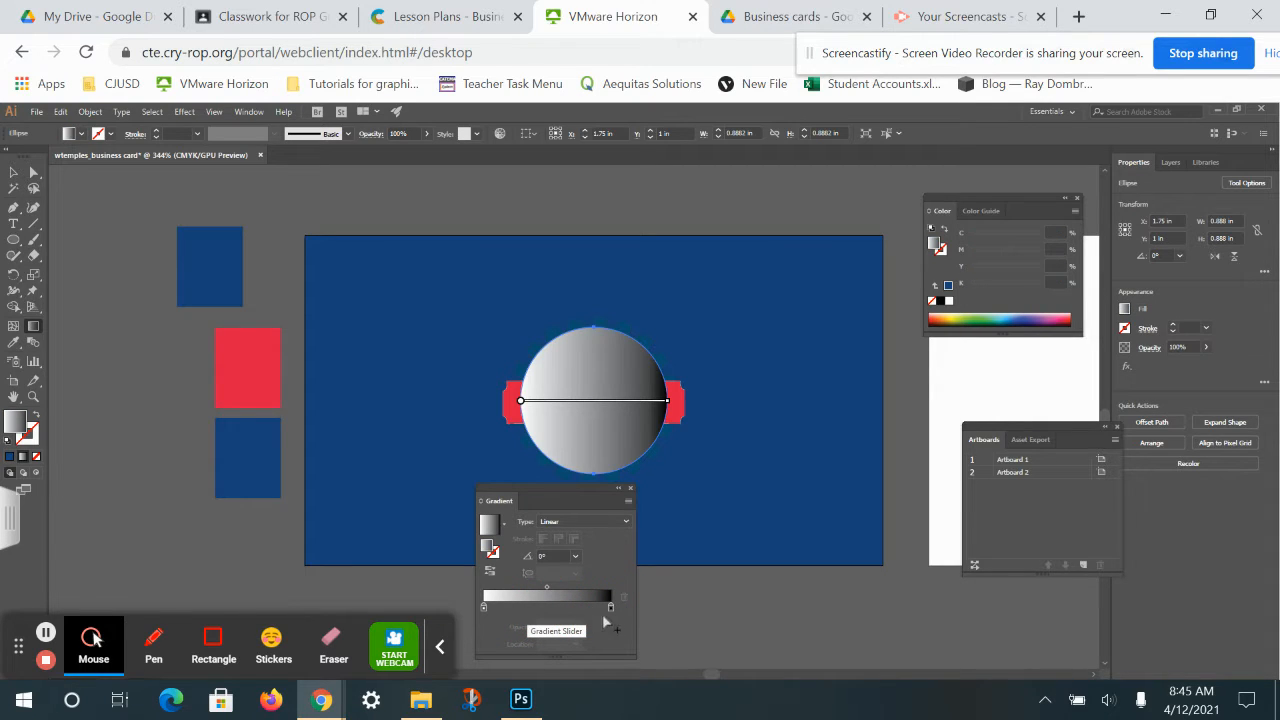
pyautogui.doubleClick(608, 605)
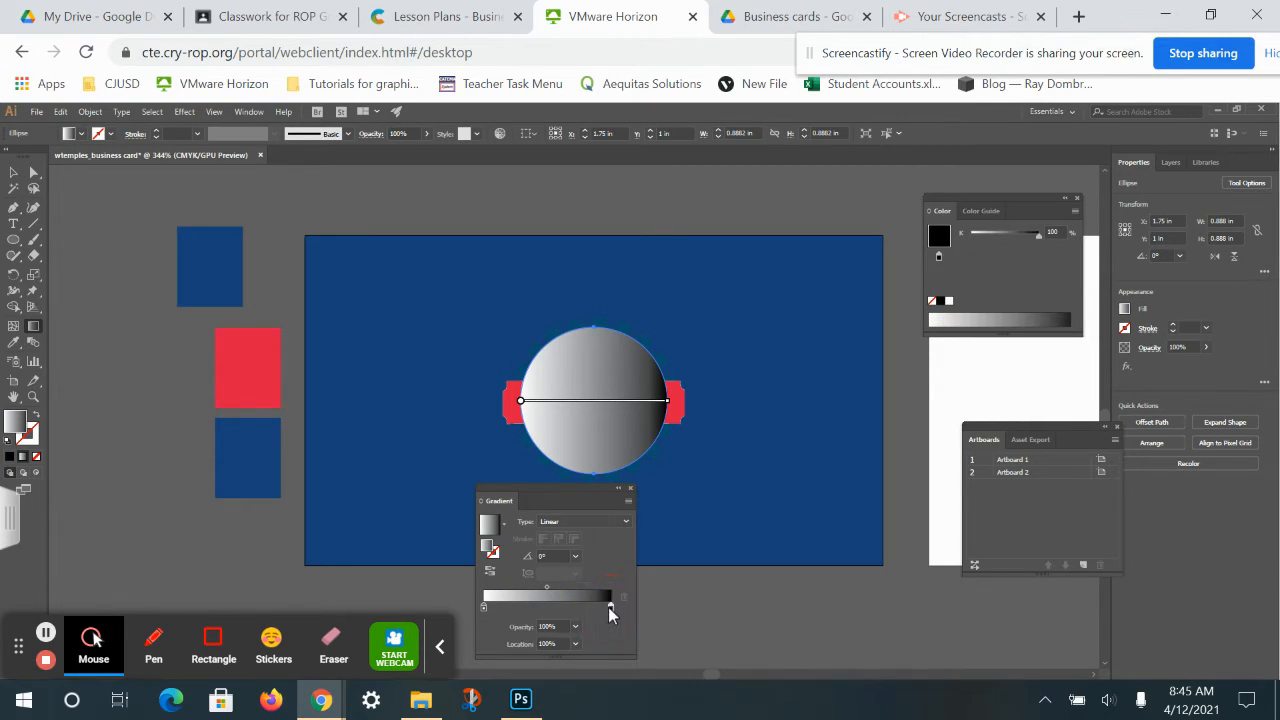
pyautogui.click(470, 548)
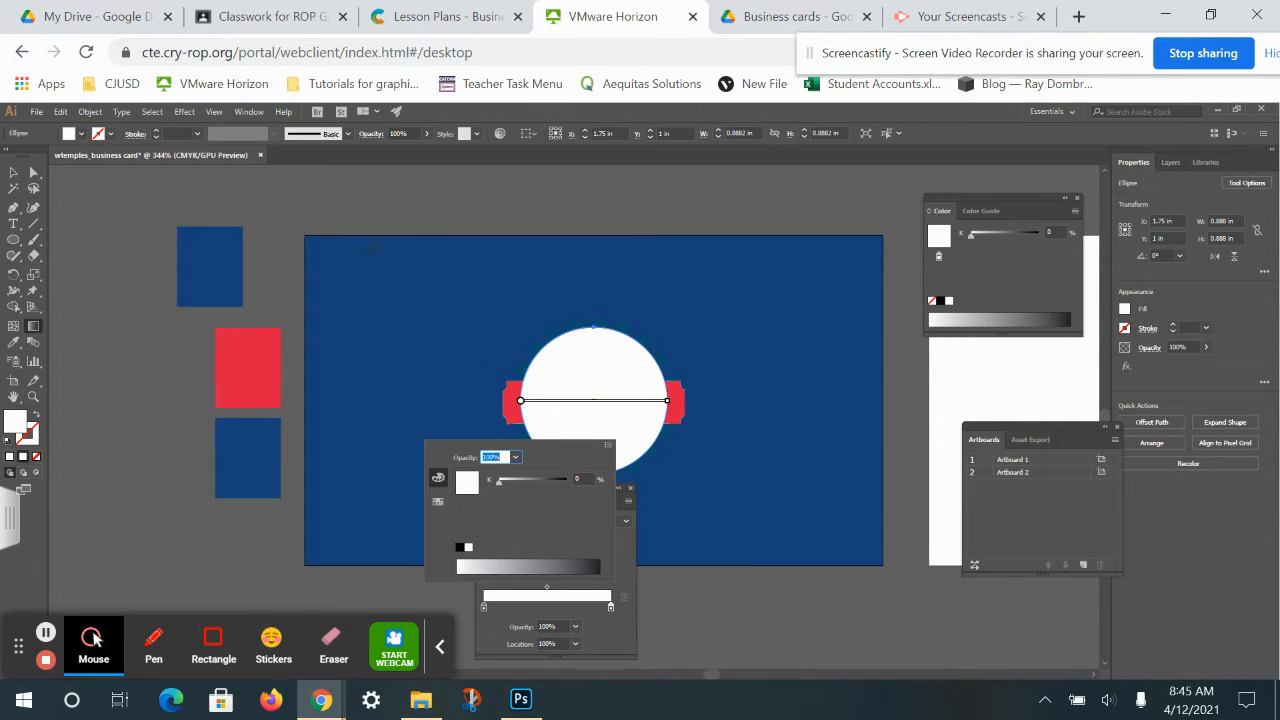
# Delete the trial circle and close the gradient settings.
pyautogui.click(115, 334)
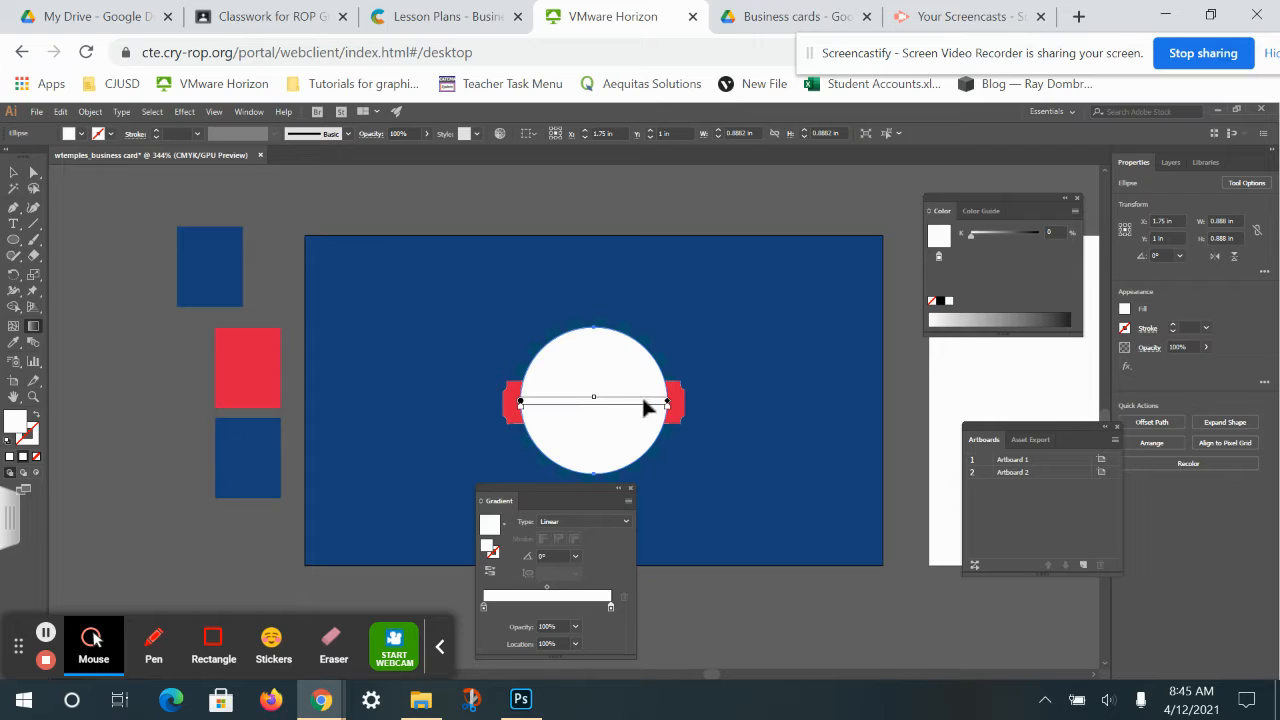
pyautogui.press('Delete')
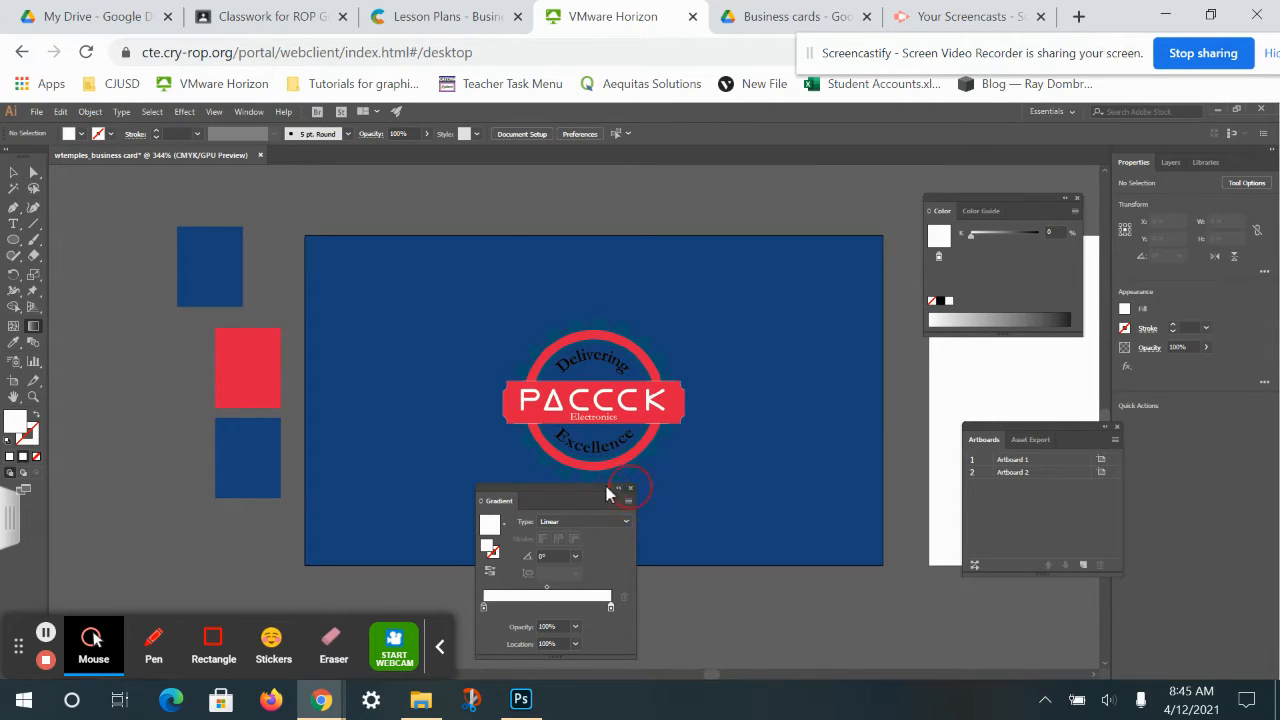
pyautogui.click(630, 487)
pyautogui.click(13, 239)
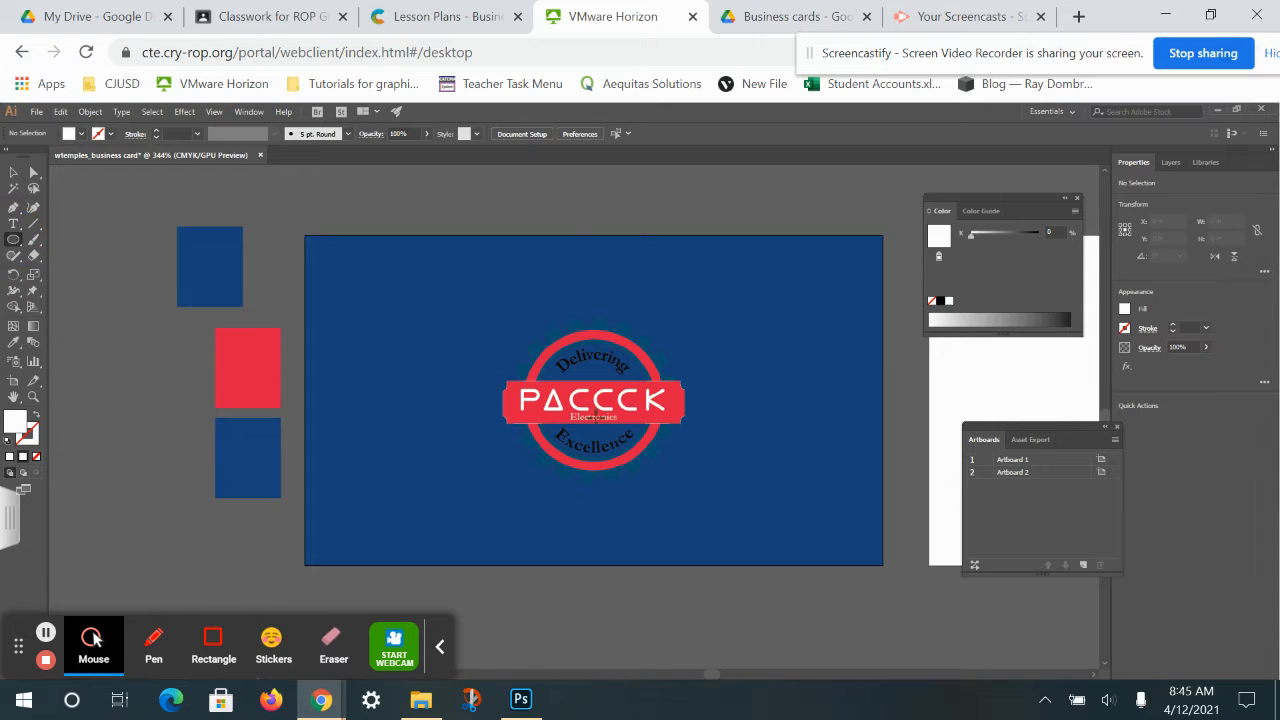
# Draw a white circle centred on the logo.
pyautogui.moveTo(594, 408); pyautogui.dragTo(523, 337)
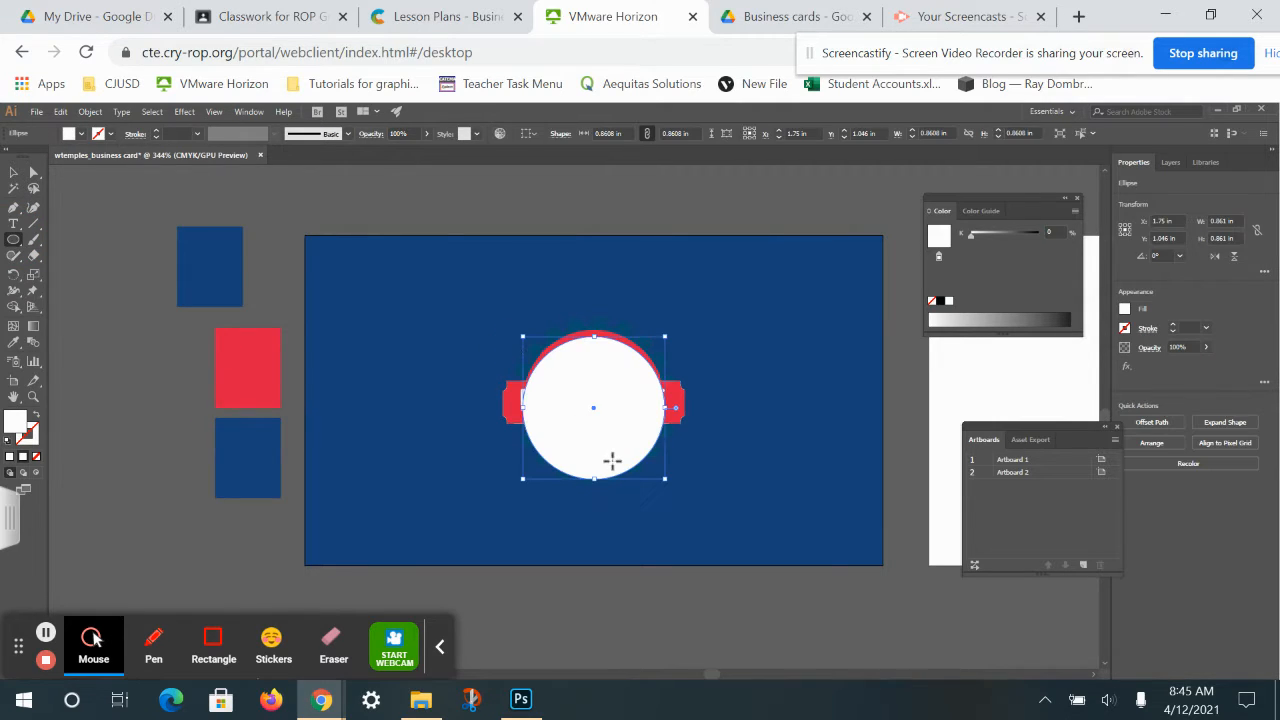
pyautogui.click(13, 172)
pyautogui.moveTo(608, 457); pyautogui.dragTo(594, 438)
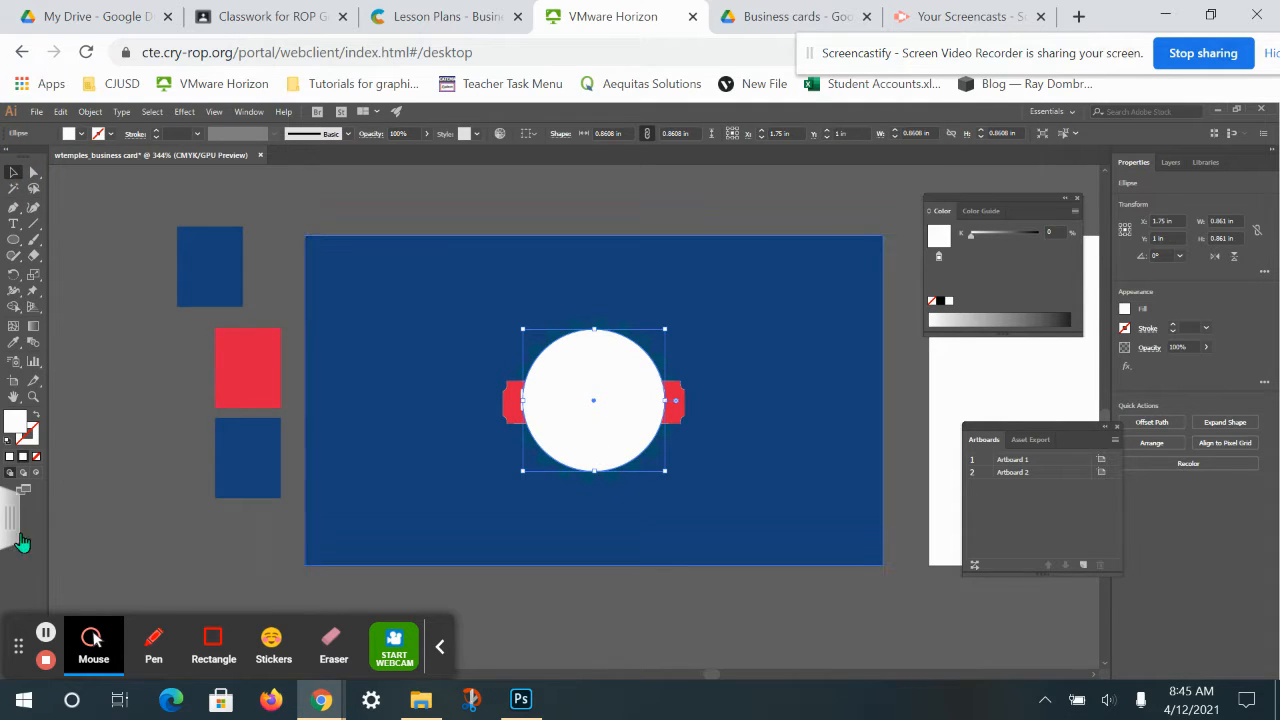
pyautogui.moveTo(1059, 426); pyautogui.dragTo(995, 363)
# Apply a 10-pixel Gaussian Blur to the white circle.
pyautogui.click(1125, 366)
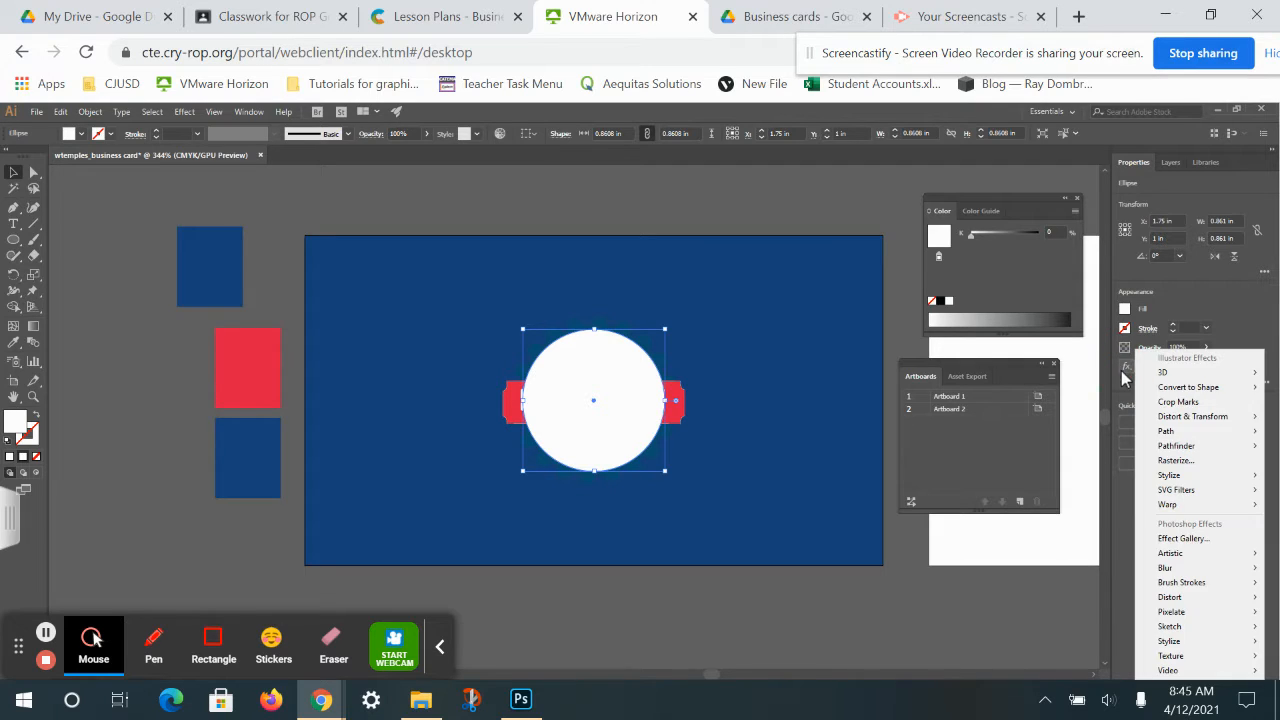
pyautogui.moveTo(1198, 573)
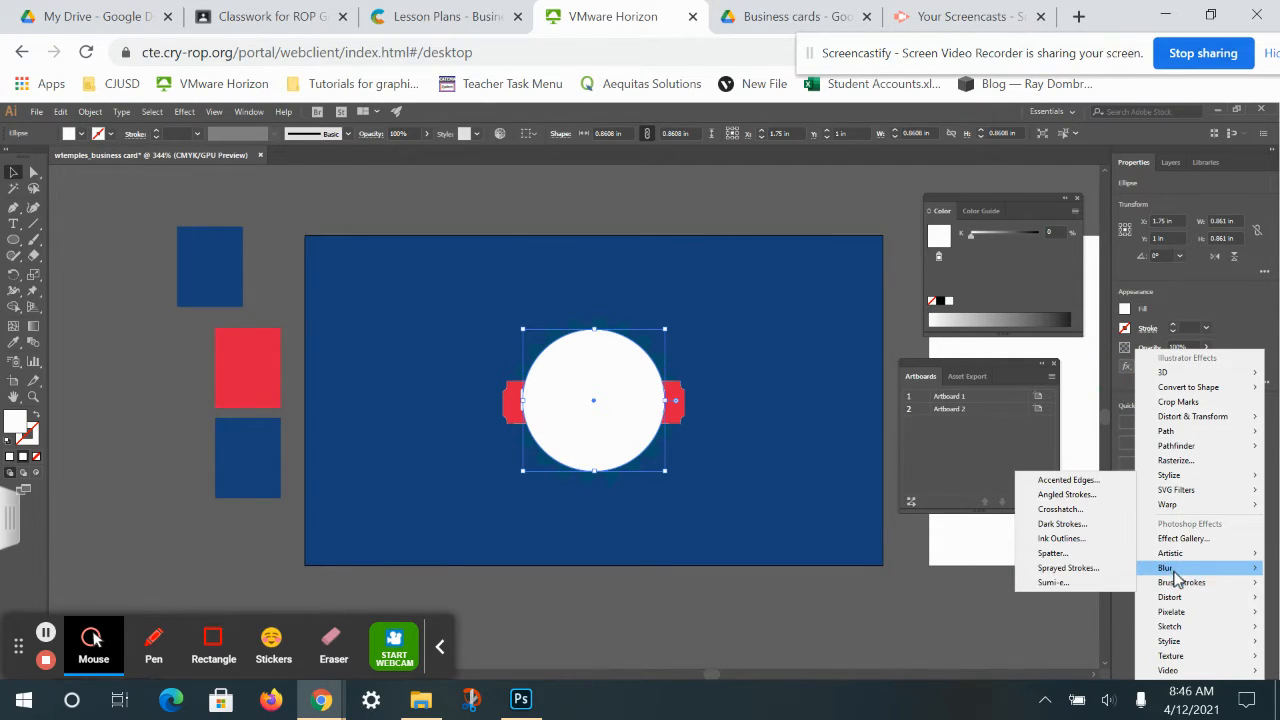
pyautogui.click(1106, 572)
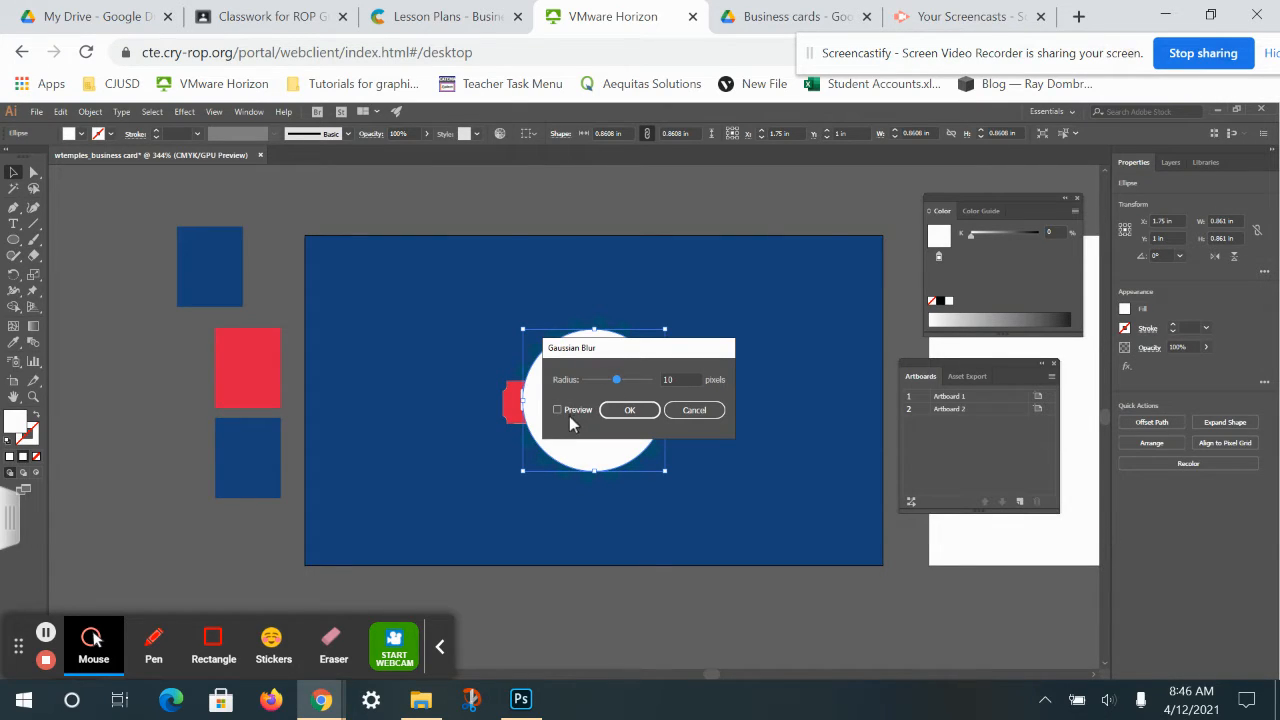
pyautogui.click(557, 410)
pyautogui.moveTo(600, 348); pyautogui.dragTo(856, 342)
pyautogui.click(854, 367)
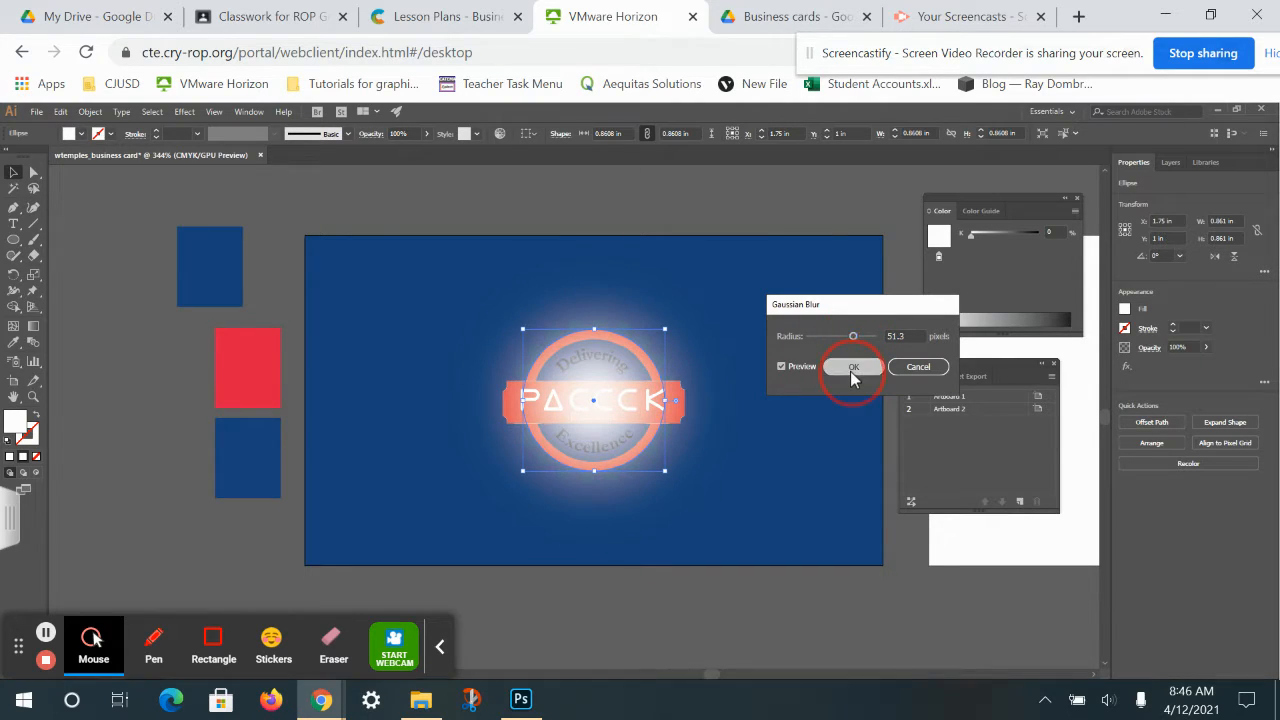
# Send the glow behind the logo and lower its opacity to 69%.
pyautogui.rightClick(595, 447)
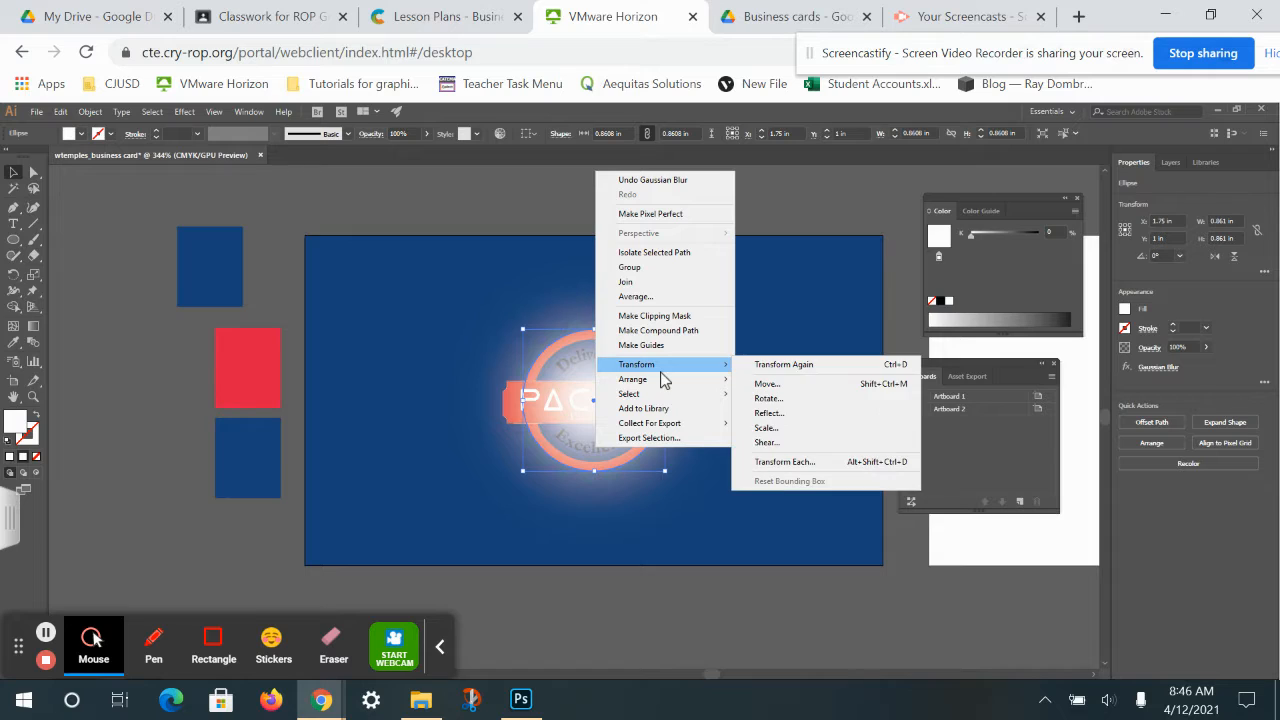
pyautogui.moveTo(675, 381)
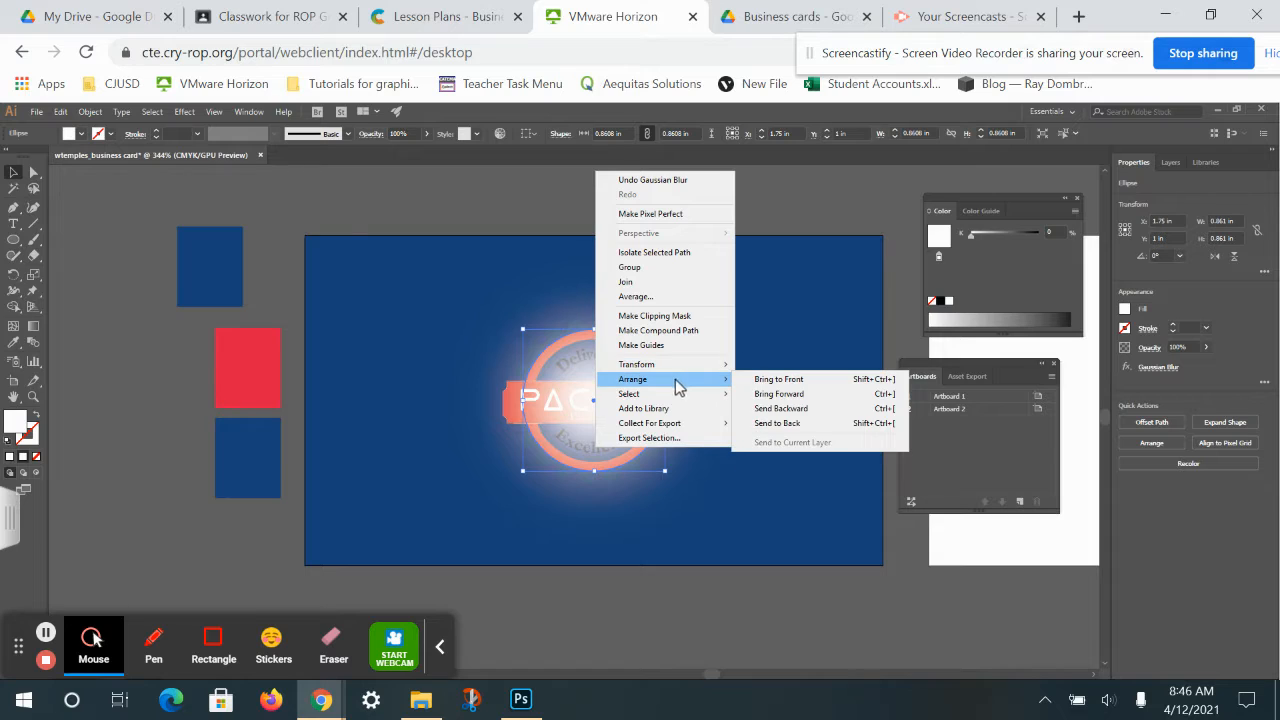
pyautogui.click(777, 420)
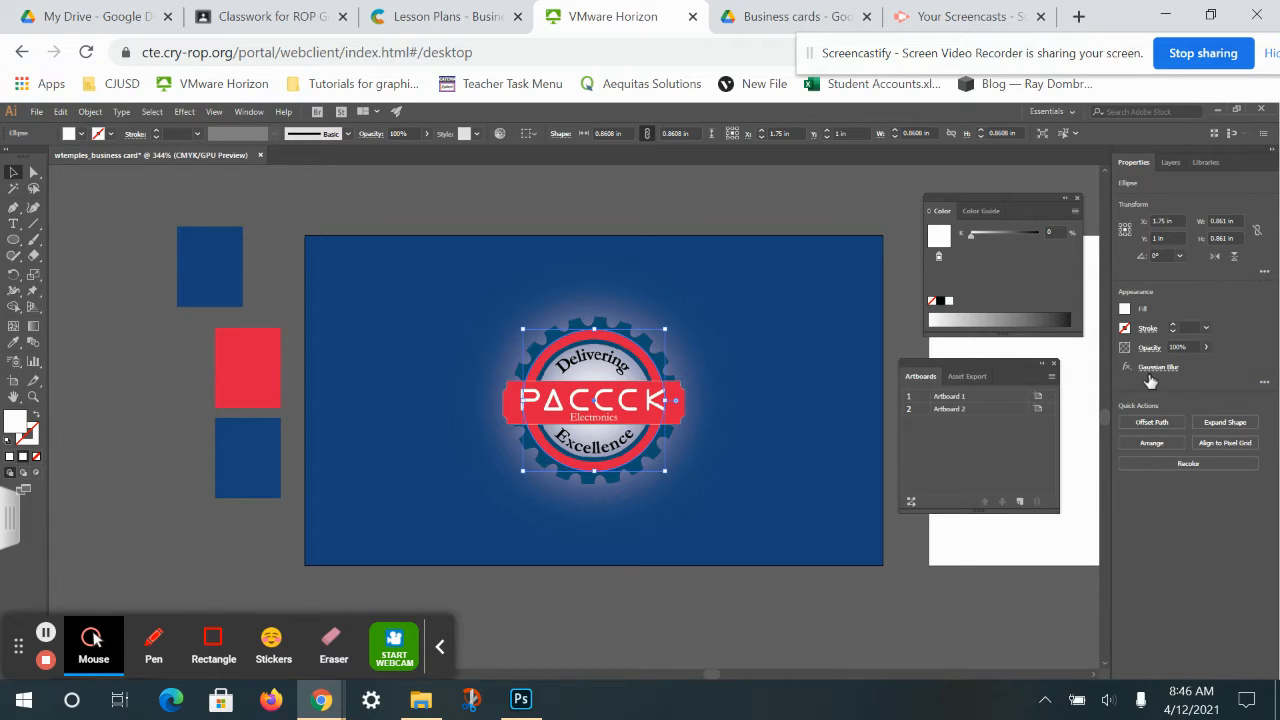
pyautogui.click(1205, 347)
pyautogui.moveTo(1204, 362); pyautogui.dragTo(1190, 373)
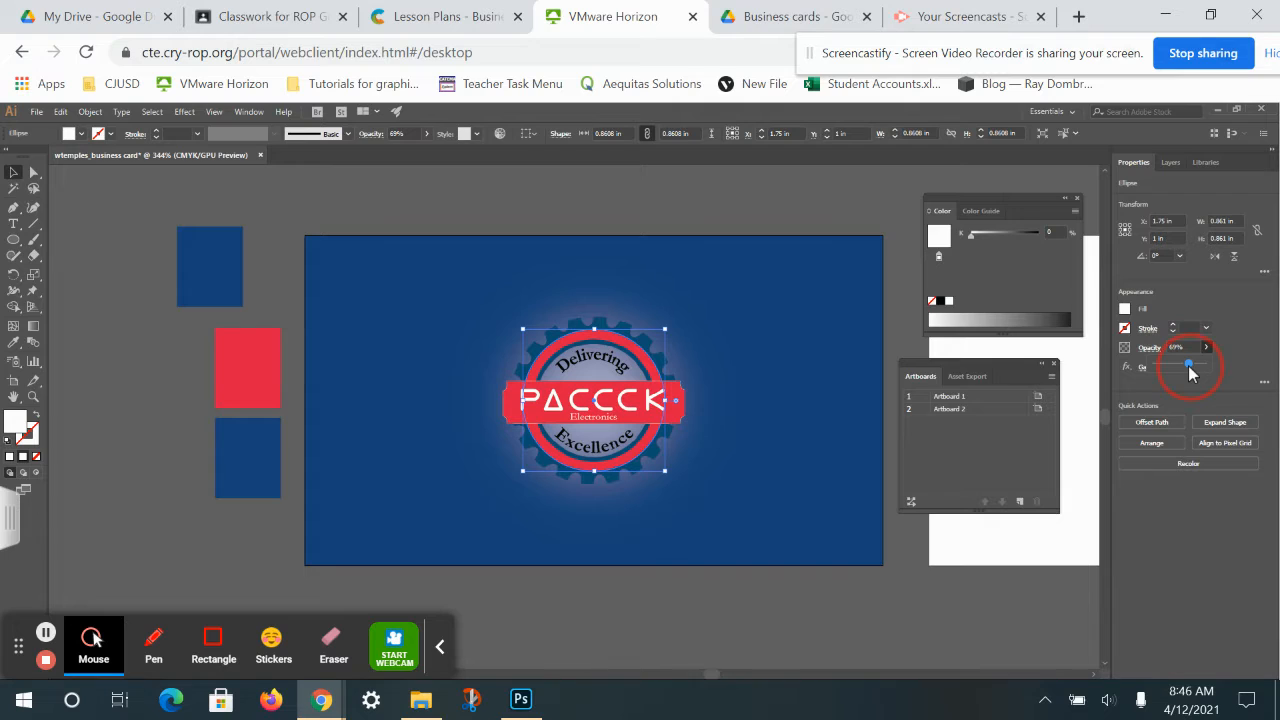
pyautogui.click(484, 364)
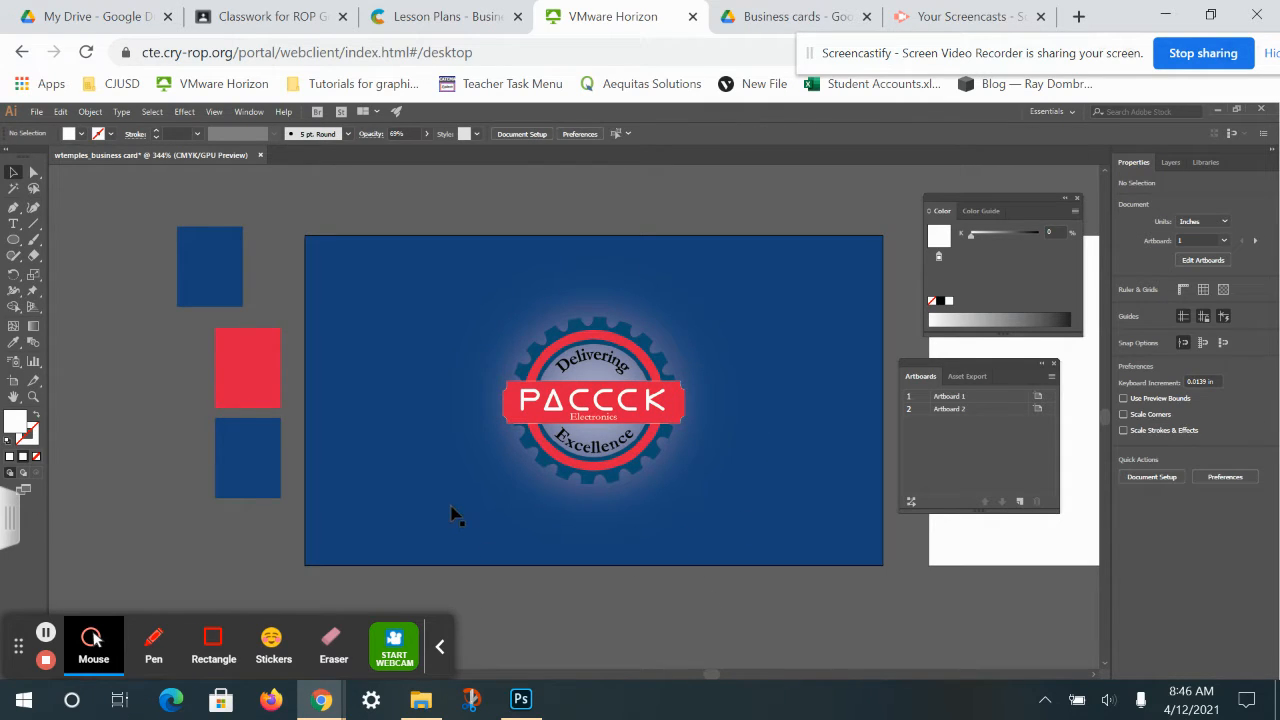
pyautogui.moveTo(920, 600); pyautogui.dragTo(512, 546)
# Draw a rectangular band across the top of the second artboard.
pyautogui.moveTo(600, 430); pyautogui.dragTo(509, 523)
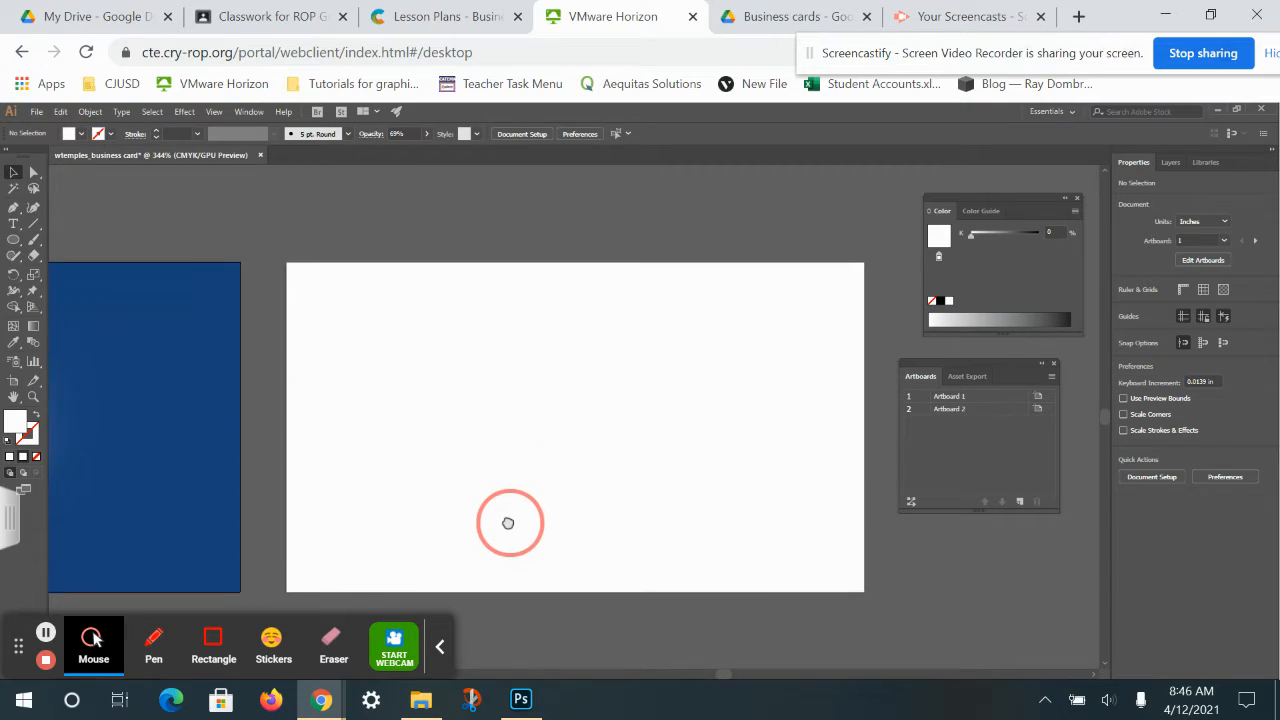
pyautogui.moveTo(24, 240); pyautogui.dragTo(57, 238)
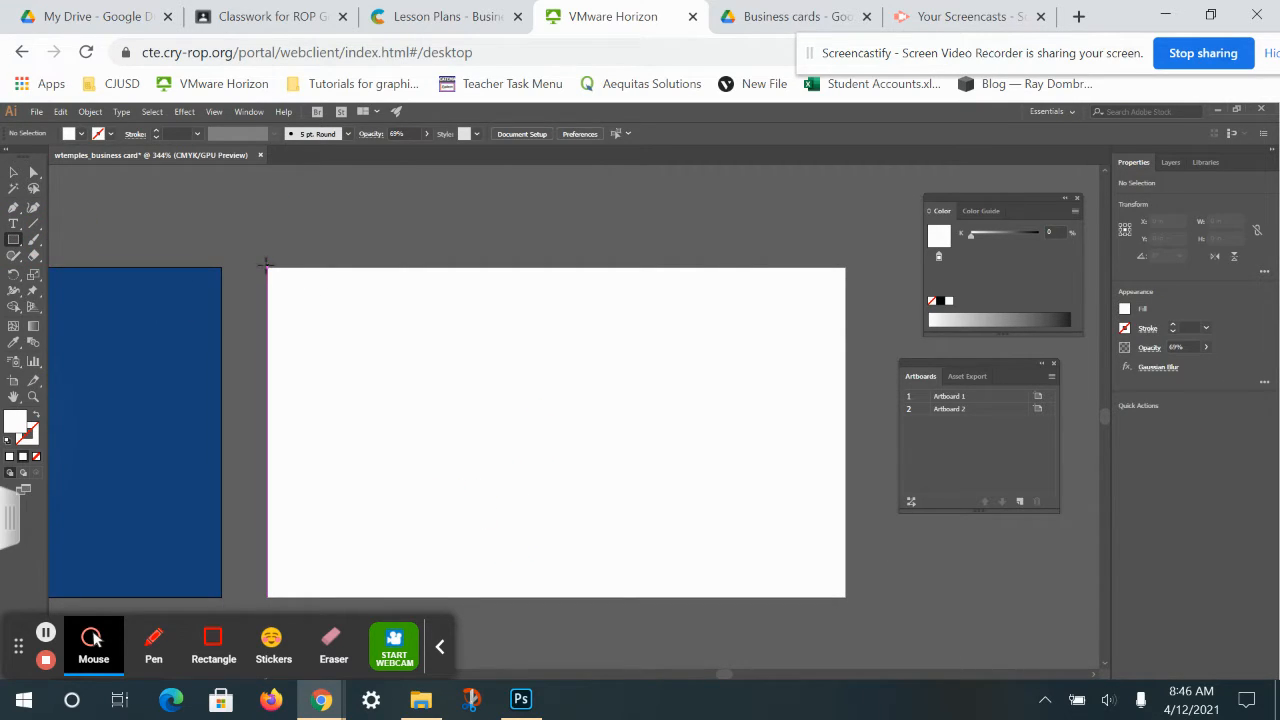
pyautogui.moveTo(268, 268); pyautogui.dragTo(833, 365)
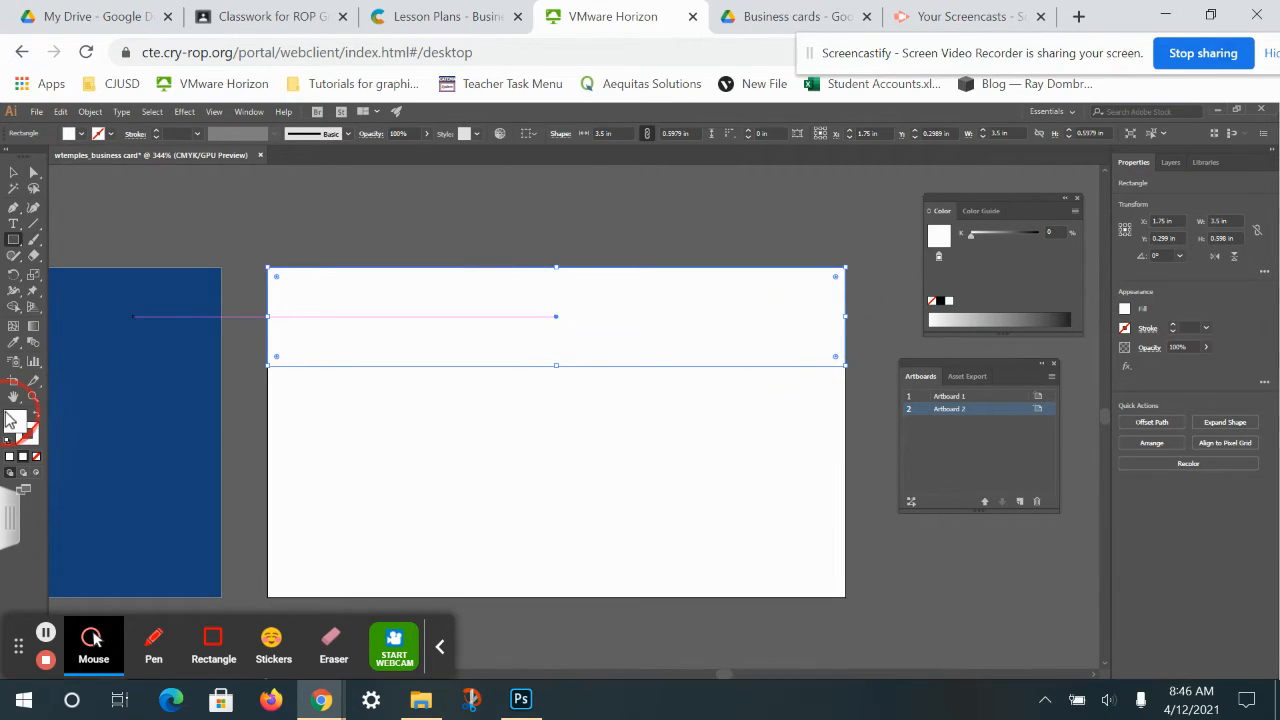
pyautogui.doubleClick(22, 424)
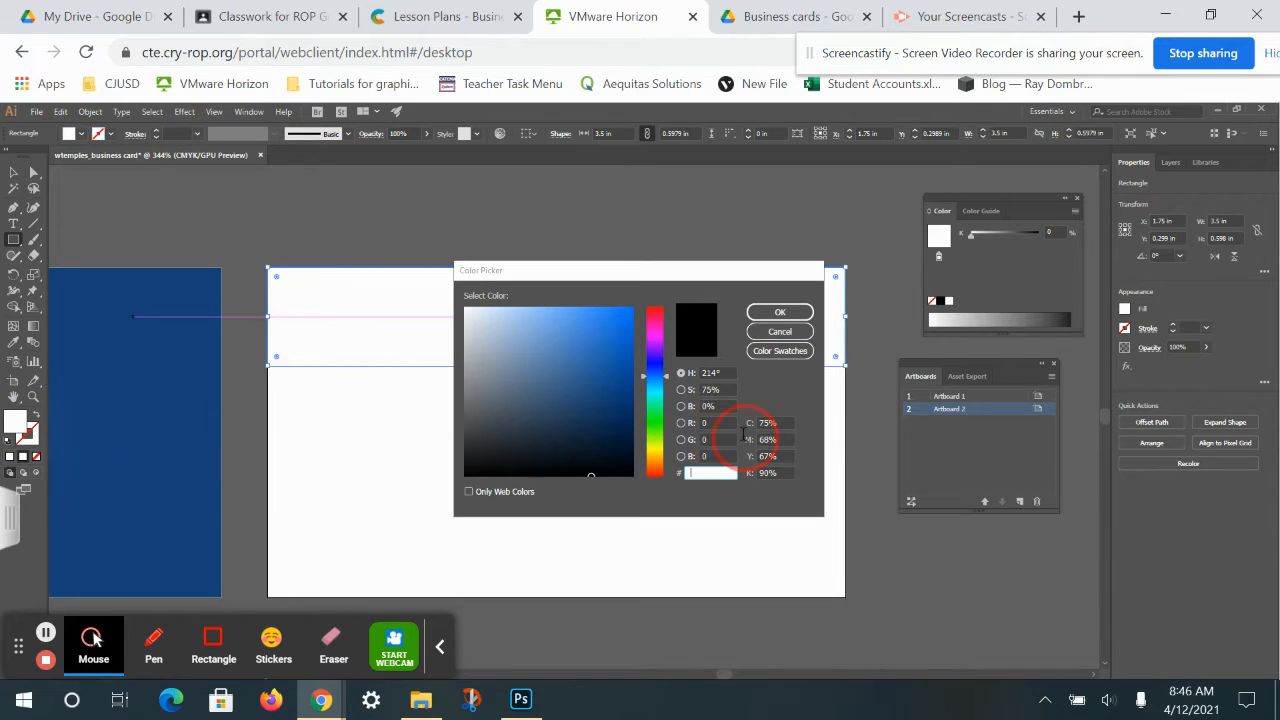
pyautogui.click(781, 333)
# Sample the front card's navy blue onto the band with the Eyedropper.
pyautogui.moveTo(277, 436); pyautogui.dragTo(737, 429)
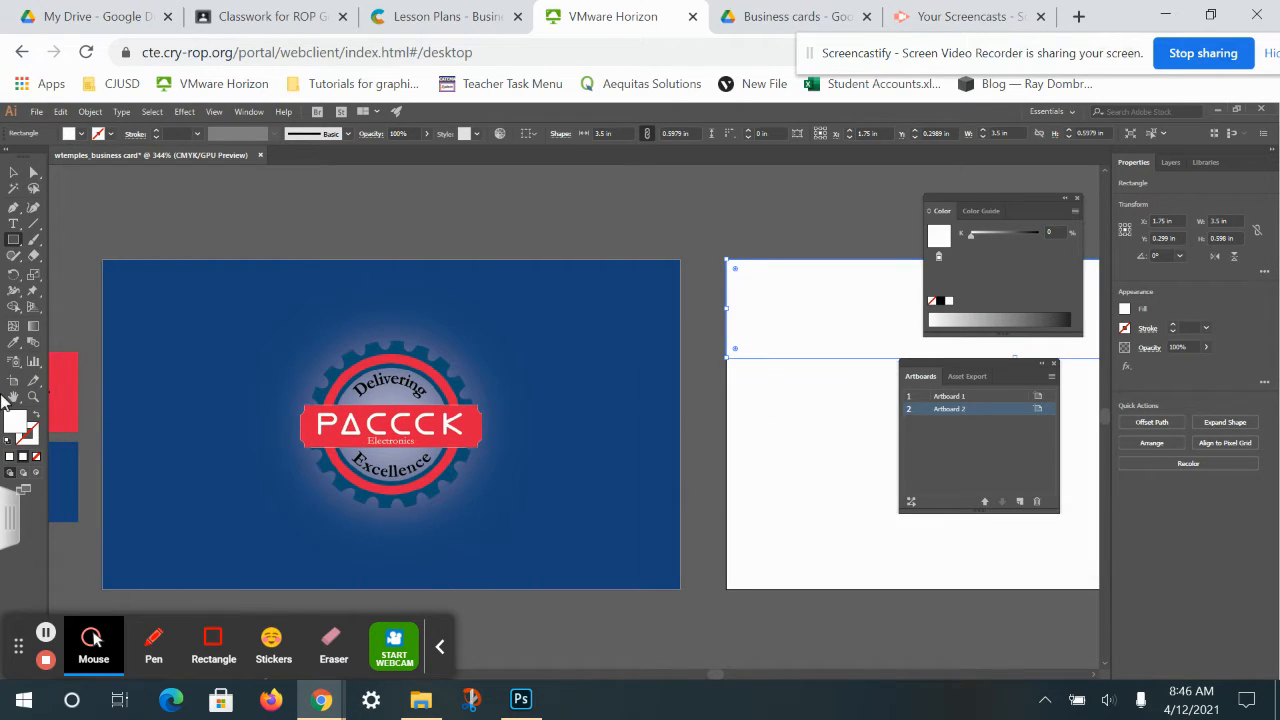
pyautogui.click(15, 344)
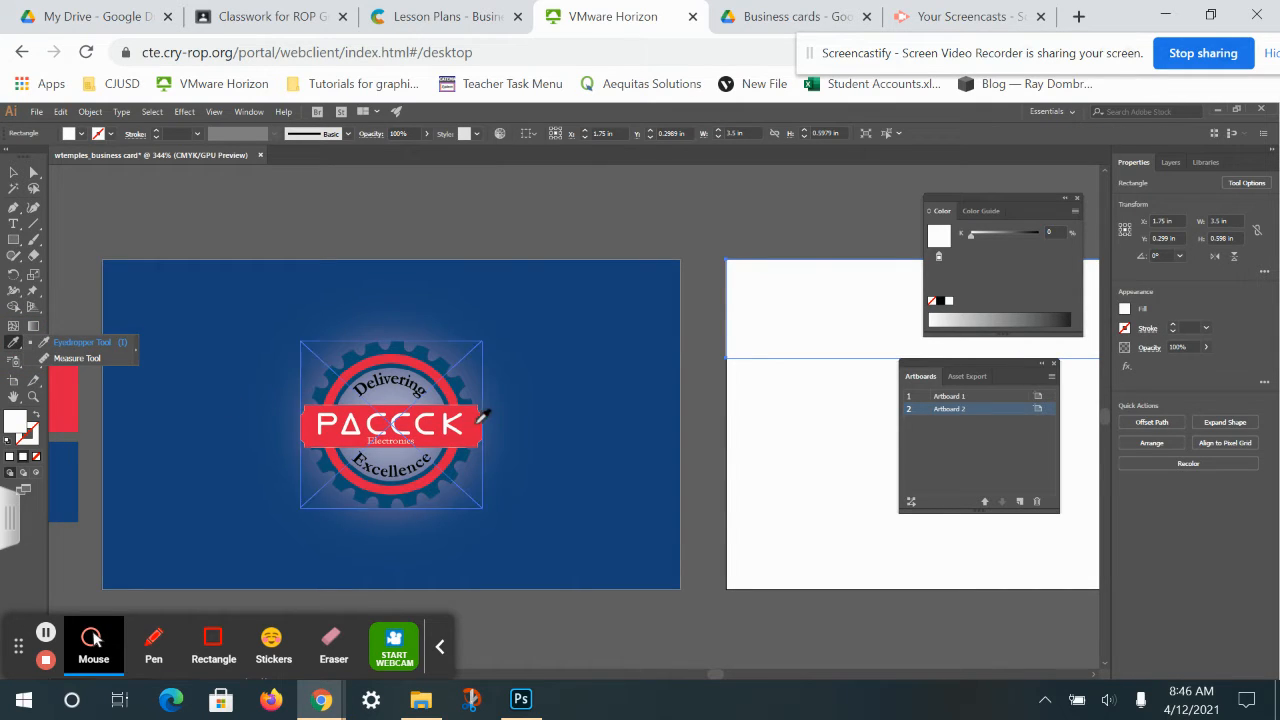
pyautogui.click(679, 283)
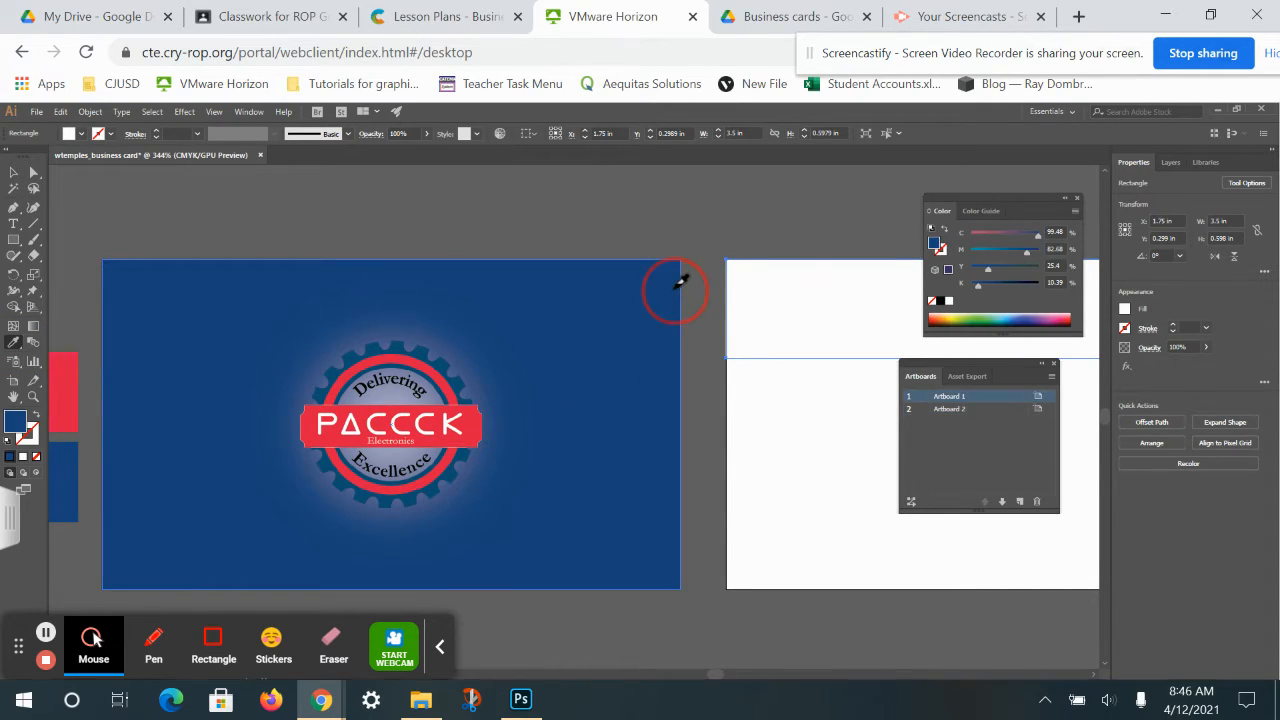
pyautogui.moveTo(777, 471); pyautogui.dragTo(437, 462)
pyautogui.moveTo(669, 461); pyautogui.dragTo(569, 479)
# Set a text insertion point below the PACCCK logo on the front card.
pyautogui.click(15, 224)
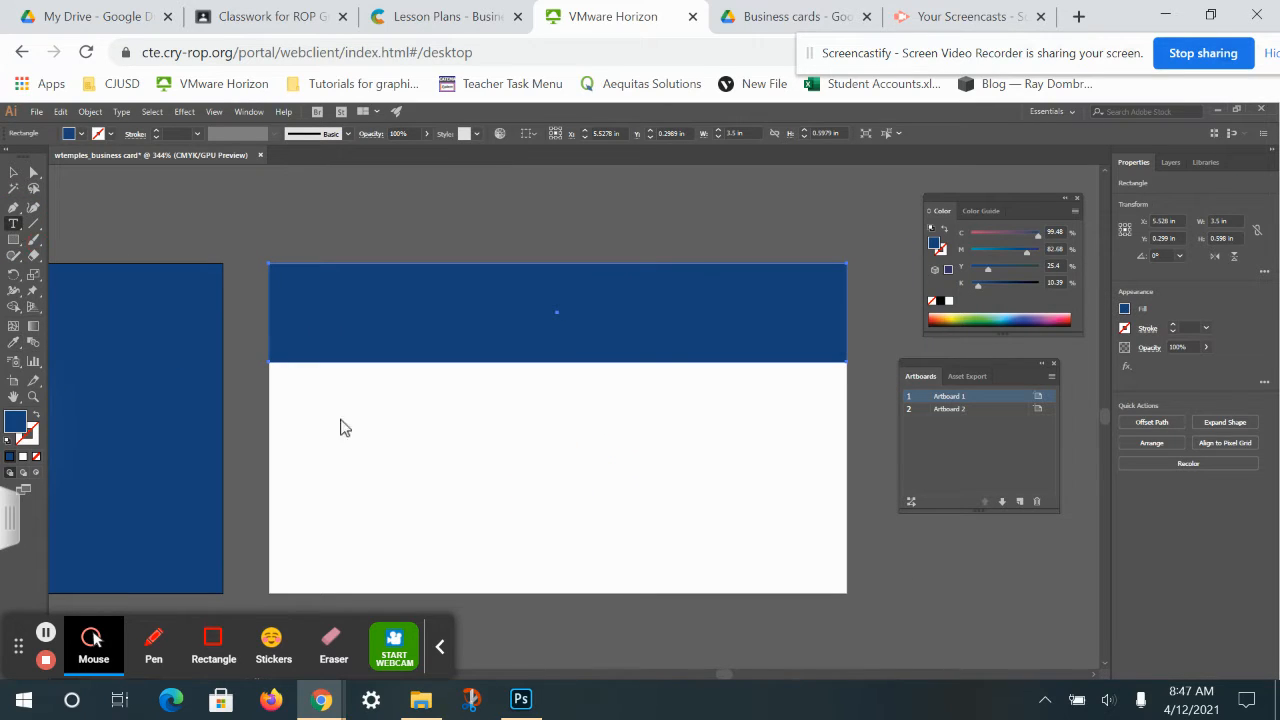
pyautogui.moveTo(320, 392); pyautogui.dragTo(886, 269)
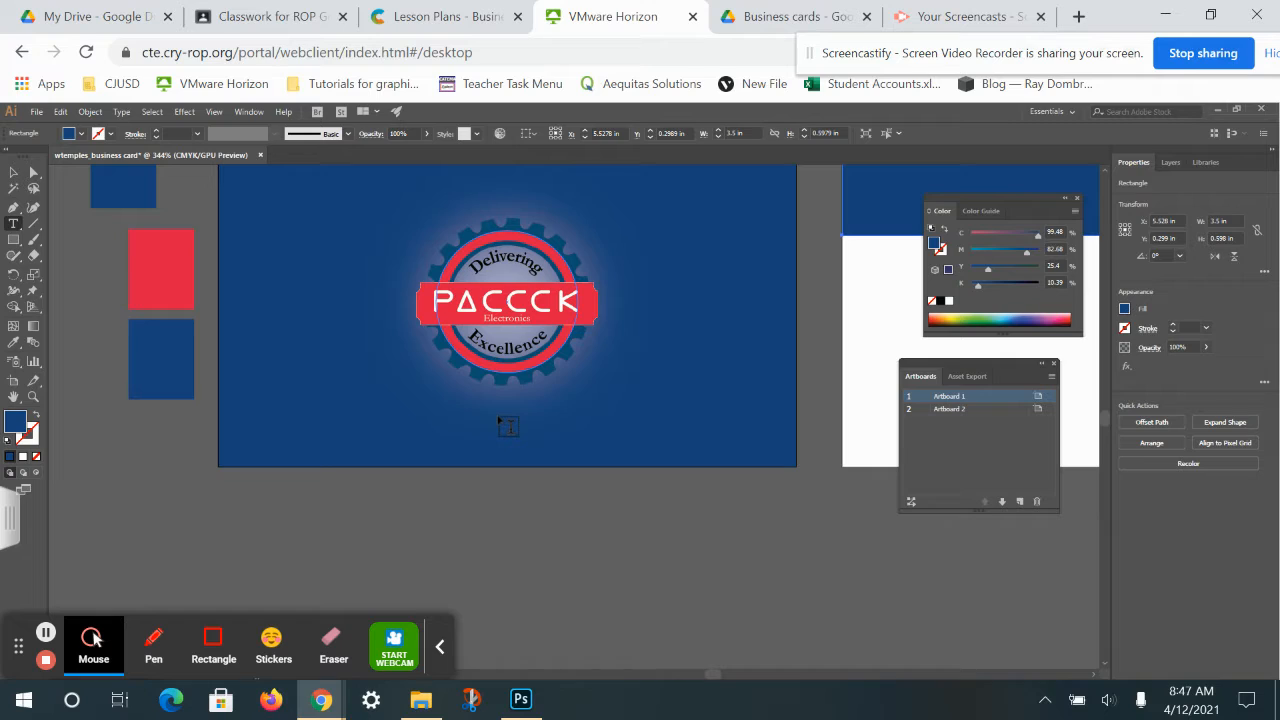
pyautogui.click(505, 422)
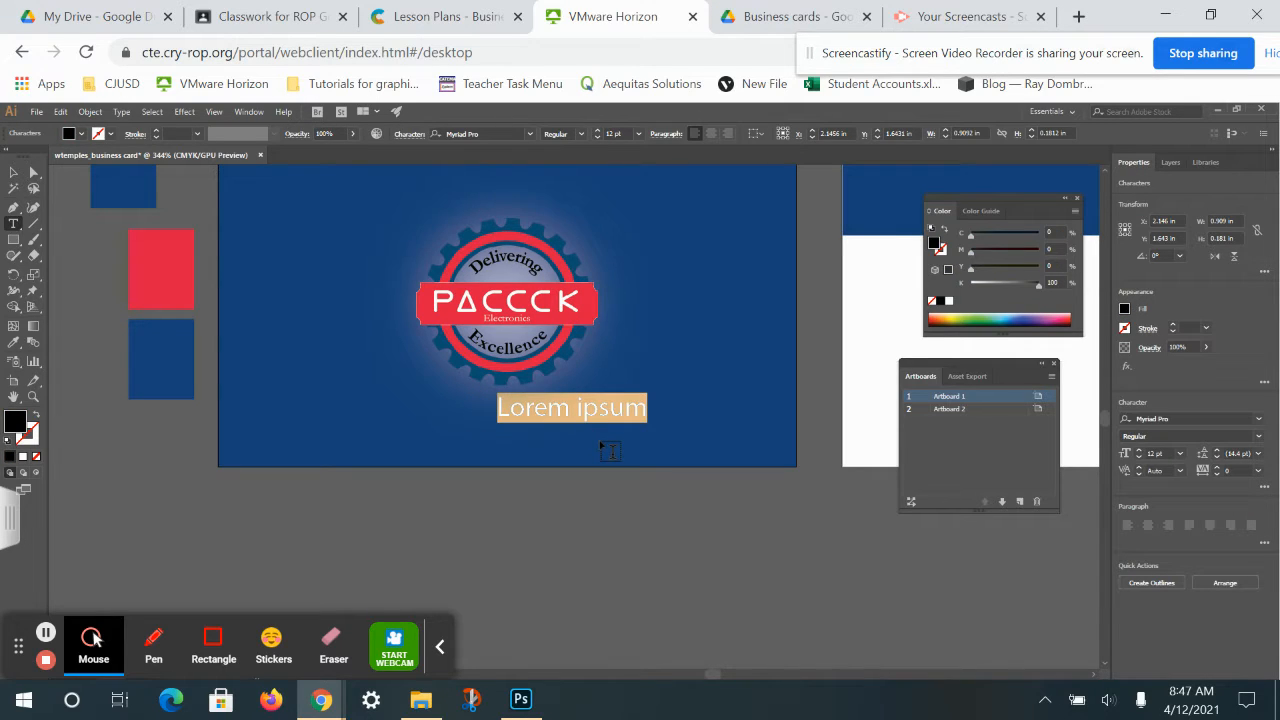
# Type 'paccck.com' under the logo, select it and search fonts for 'garm'.
pyautogui.write('o')
pyautogui.press('BackSpace')
pyautogui.write('p')
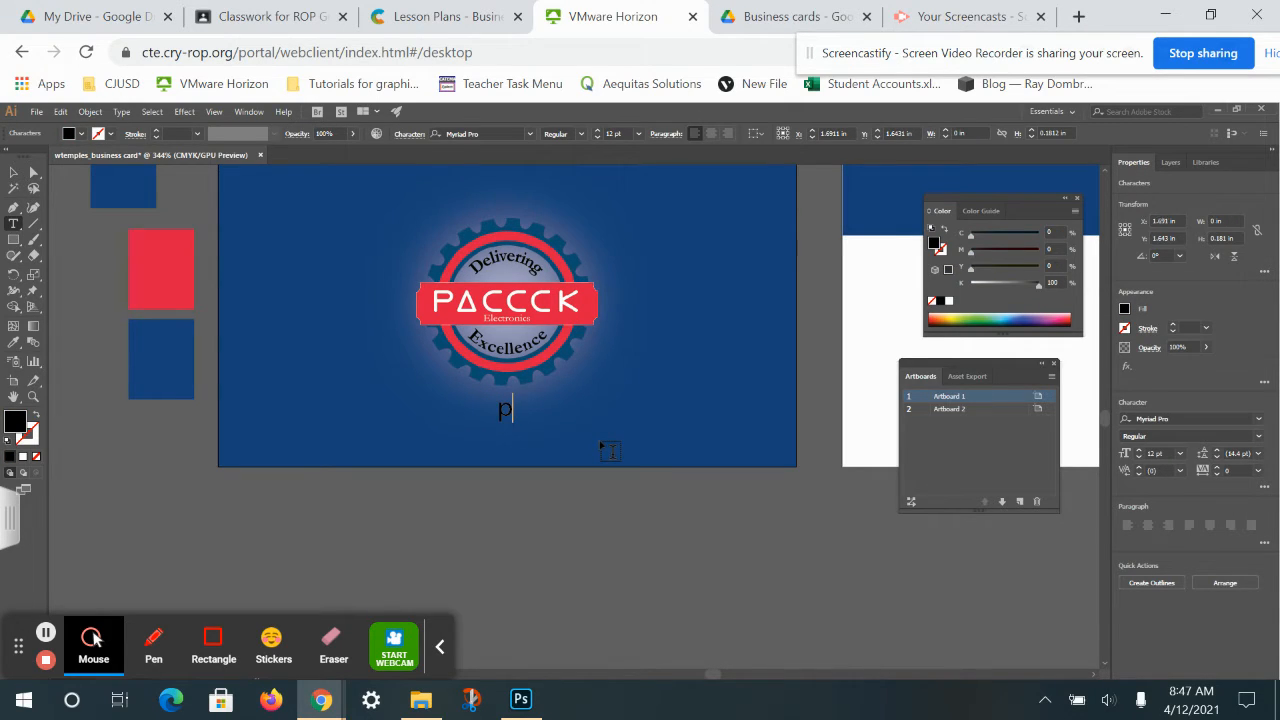
pyautogui.write('accck.com')
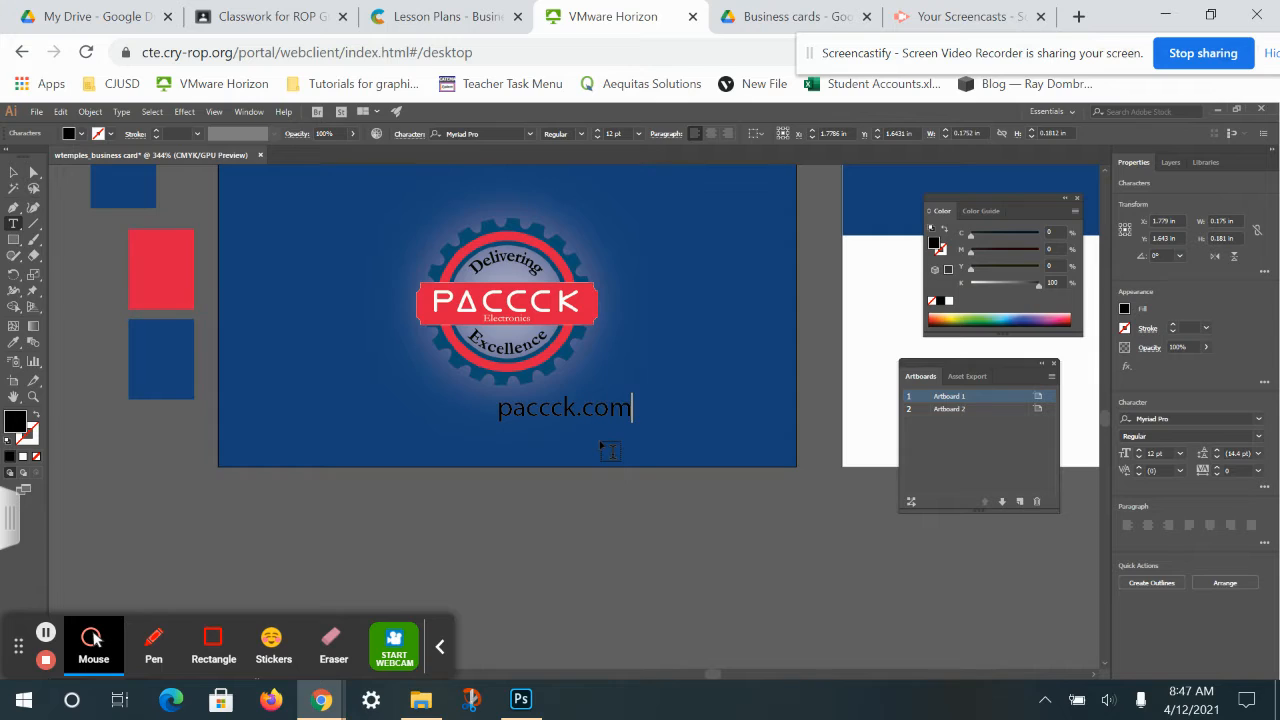
pyautogui.moveTo(630, 407); pyautogui.dragTo(420, 406)
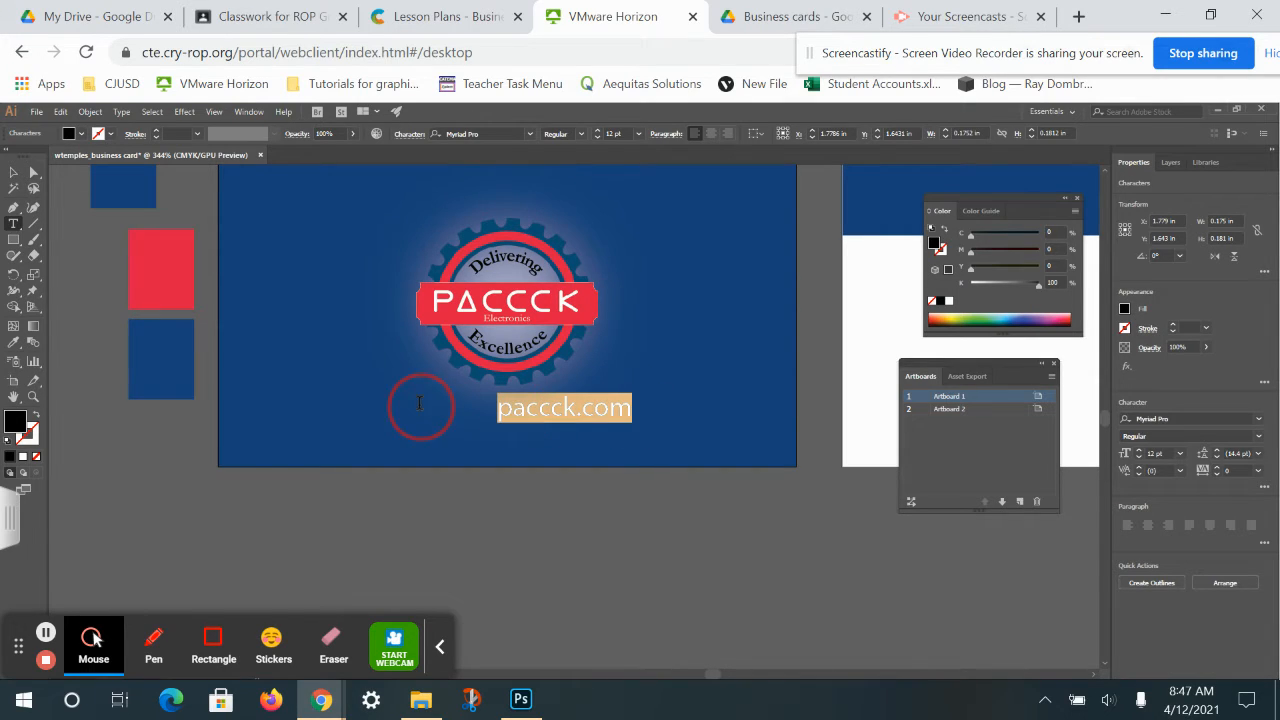
pyautogui.click(493, 134)
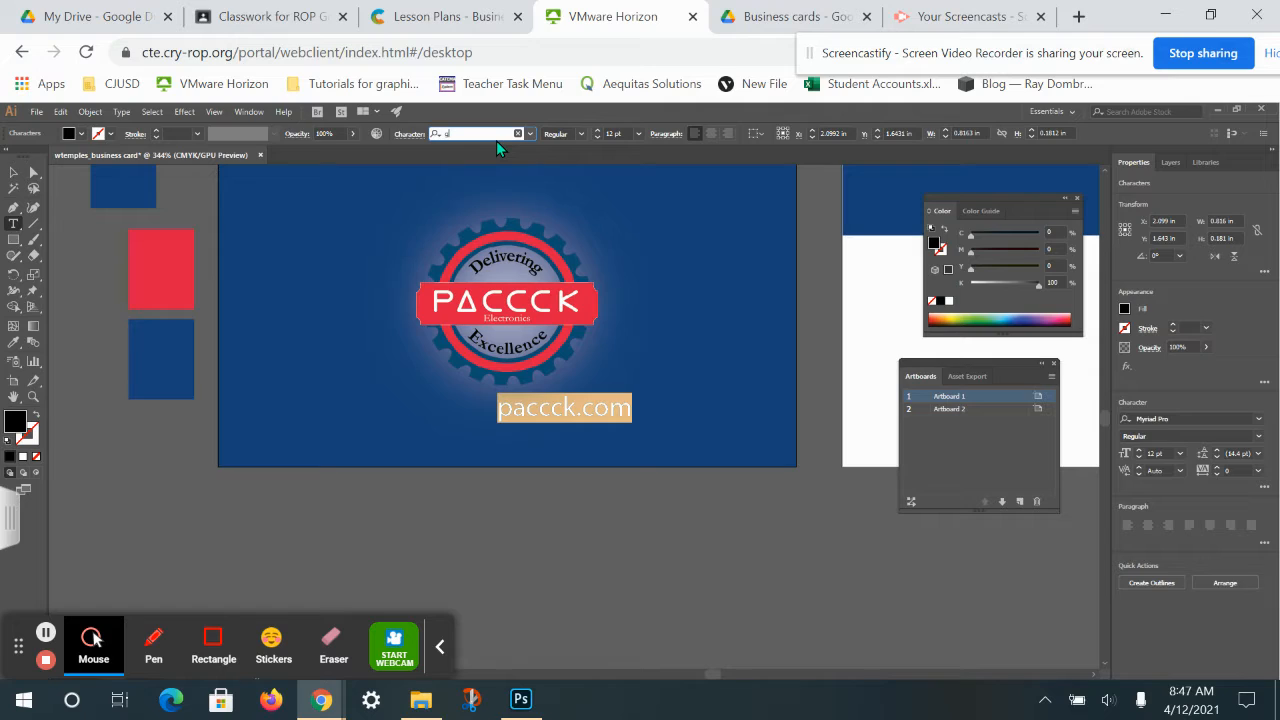
pyautogui.write('garm')
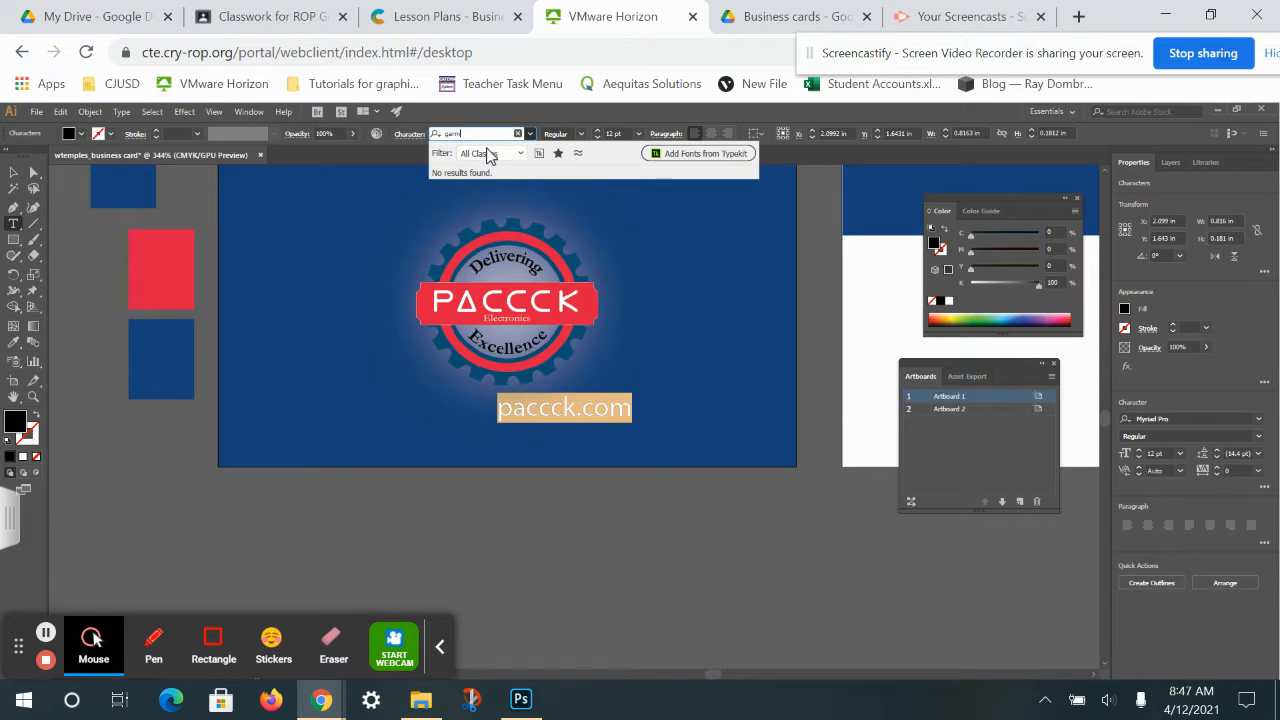
# Set paccck.com in Garamond Bold at 13 pt.
pyautogui.press('BackSpace')
pyautogui.press('BackSpace')
pyautogui.press('BackSpace')
pyautogui.press('BackSpace')
pyautogui.write('gar')
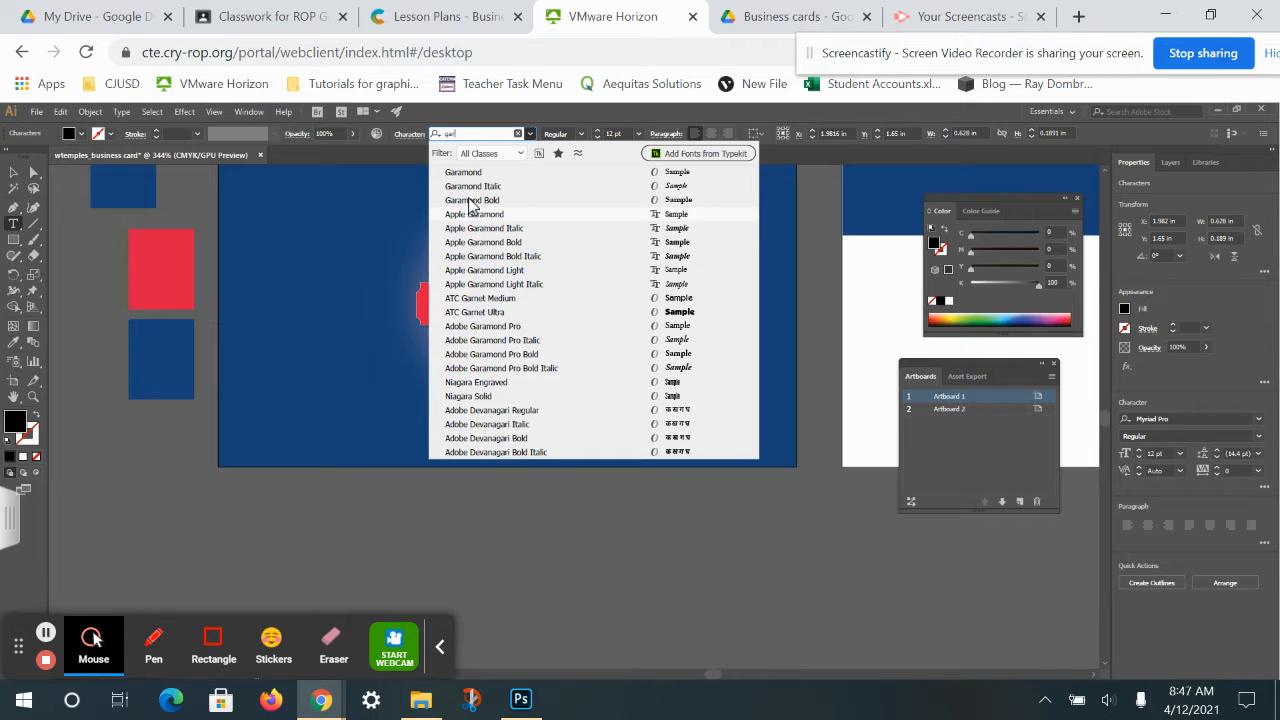
pyautogui.click(470, 200)
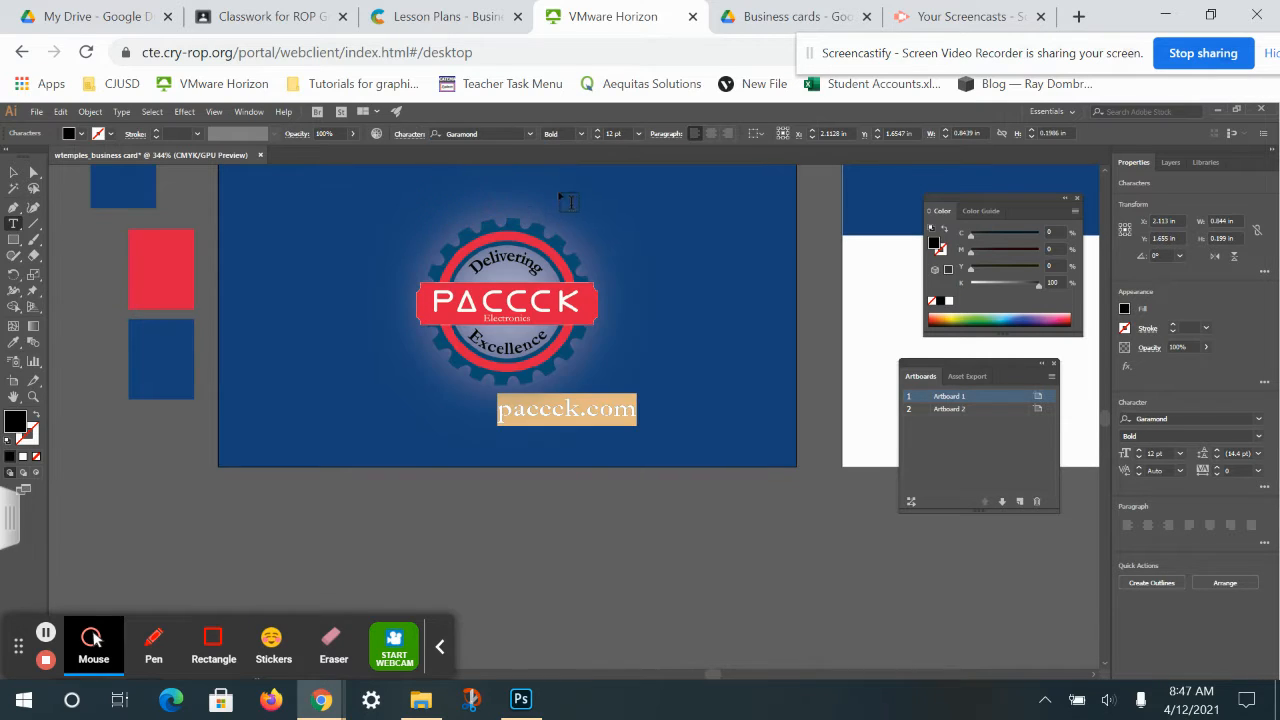
pyautogui.click(598, 131)
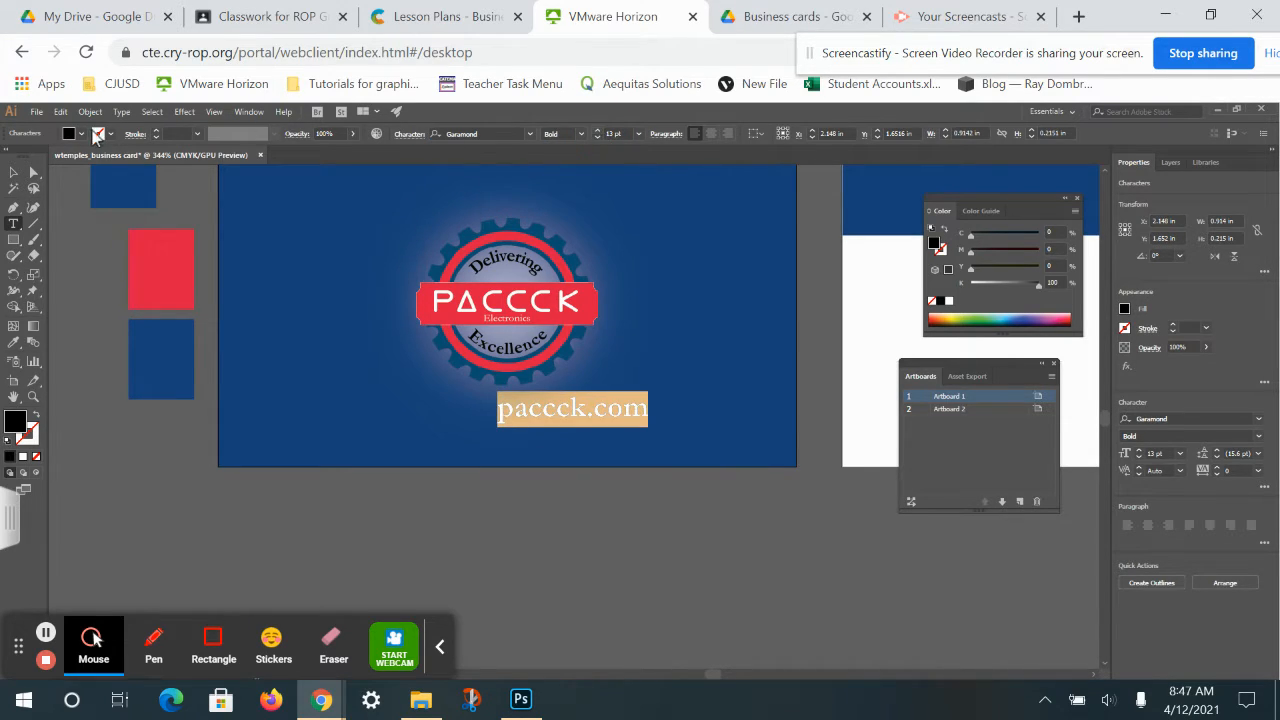
pyautogui.click(13, 187)
# Give paccck.com a pale near-white pink fill and centre it beneath the logo.
pyautogui.click(13, 172)
pyautogui.click(585, 416)
pyautogui.doubleClick(585, 416)
pyautogui.click(20, 426)
pyautogui.click(471, 307)
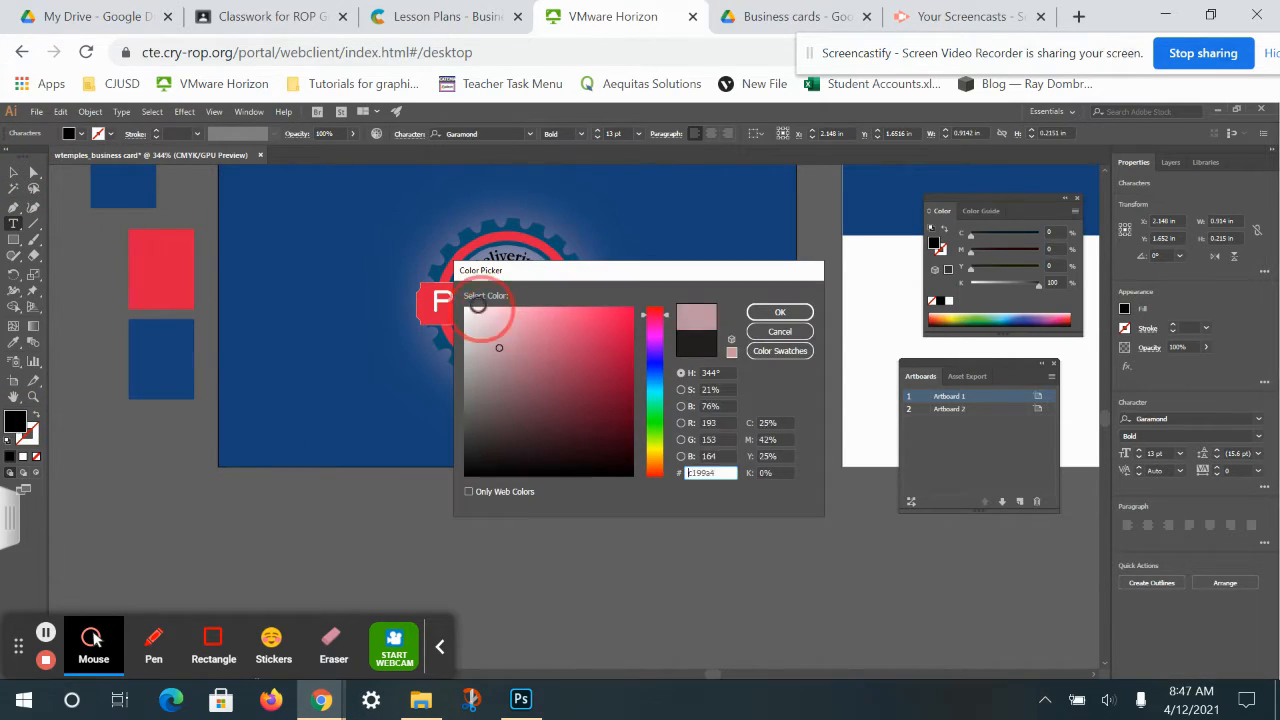
pyautogui.press('Return')
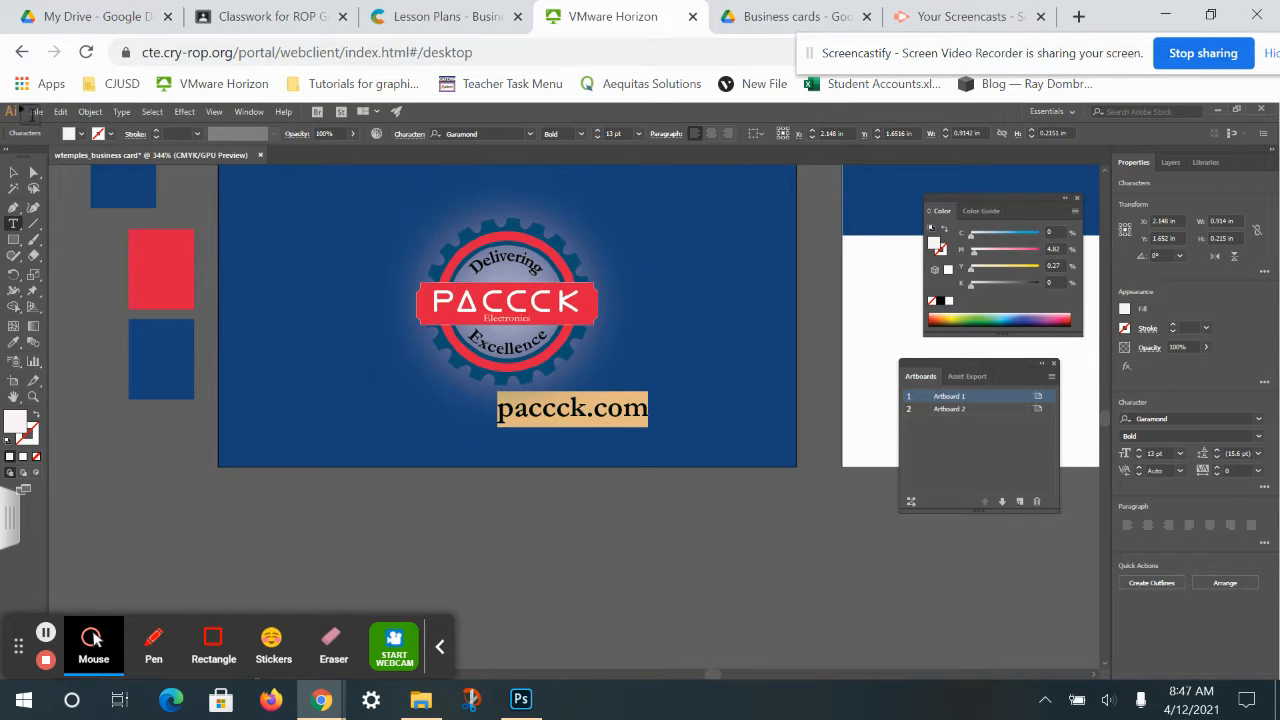
pyautogui.click(13, 172)
pyautogui.moveTo(628, 410); pyautogui.dragTo(543, 424)
pyautogui.click(629, 543)
# Pan to the second artboard and add a placeholder text block there, nudged slightly lower.
pyautogui.press('b')
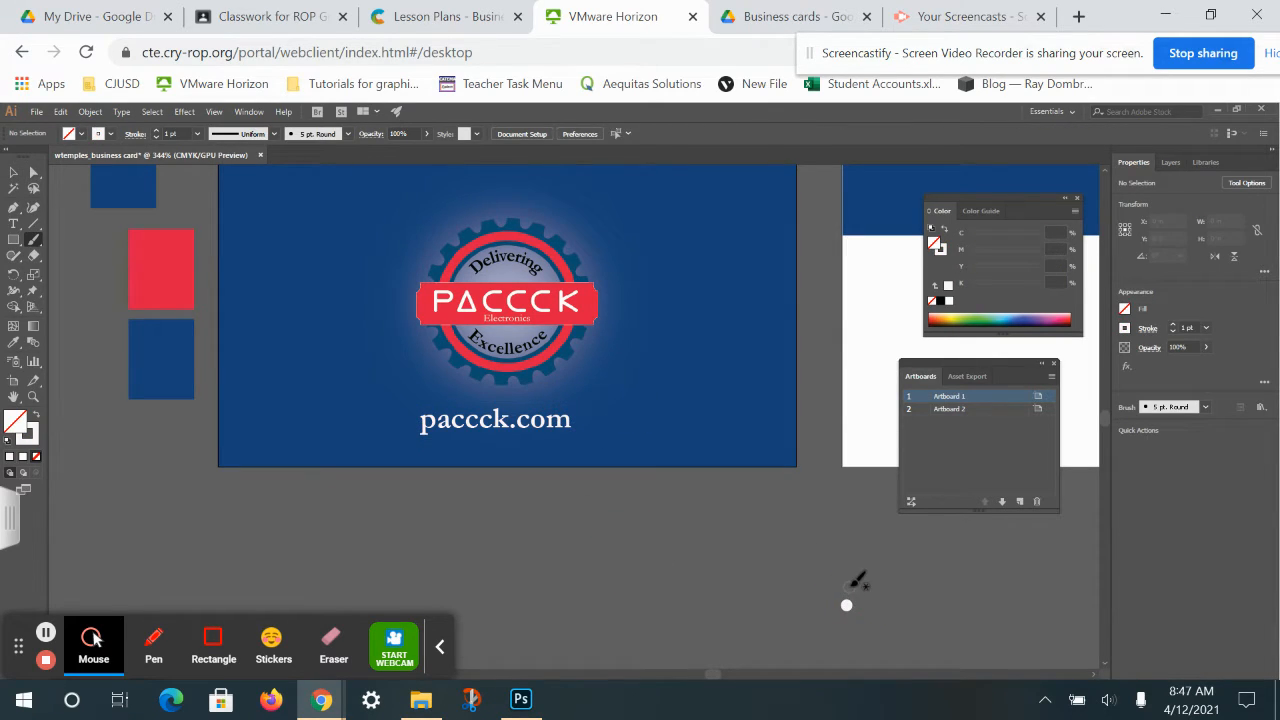
pyautogui.press('space')
pyautogui.moveTo(849, 586); pyautogui.dragTo(394, 650)
pyautogui.moveTo(630, 492); pyautogui.dragTo(557, 371)
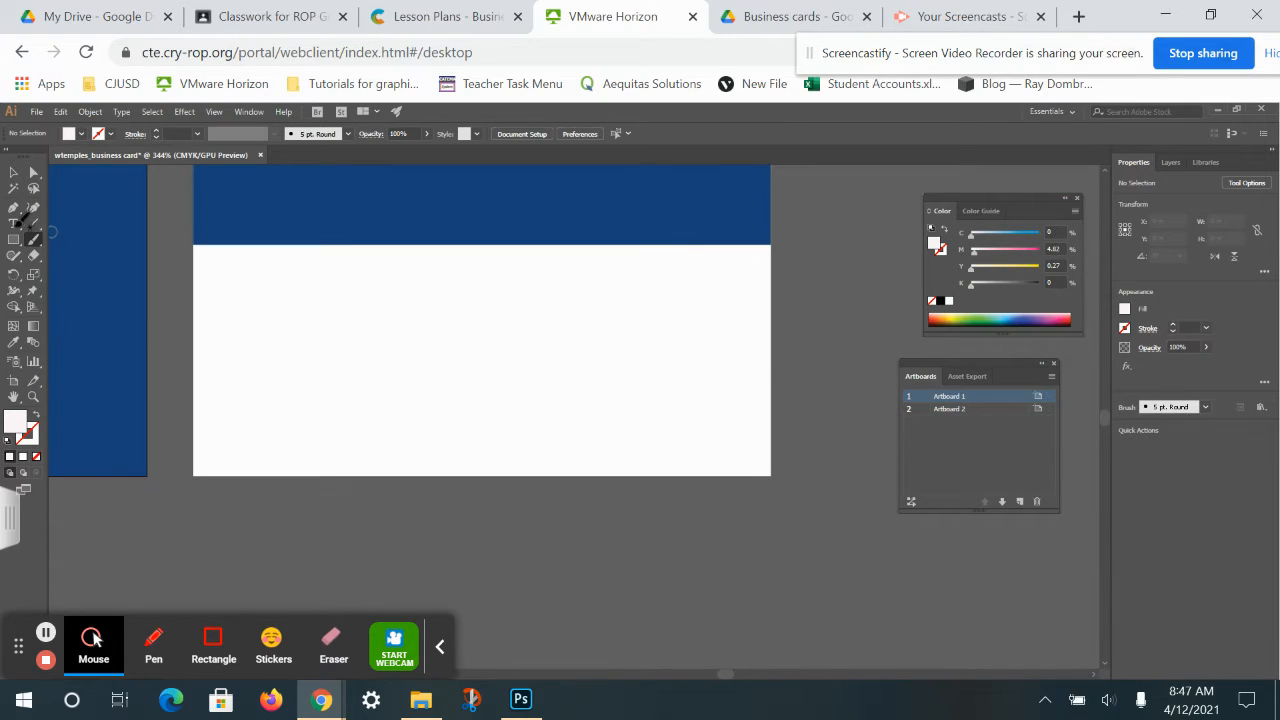
pyautogui.click(13, 223)
pyautogui.click(215, 256)
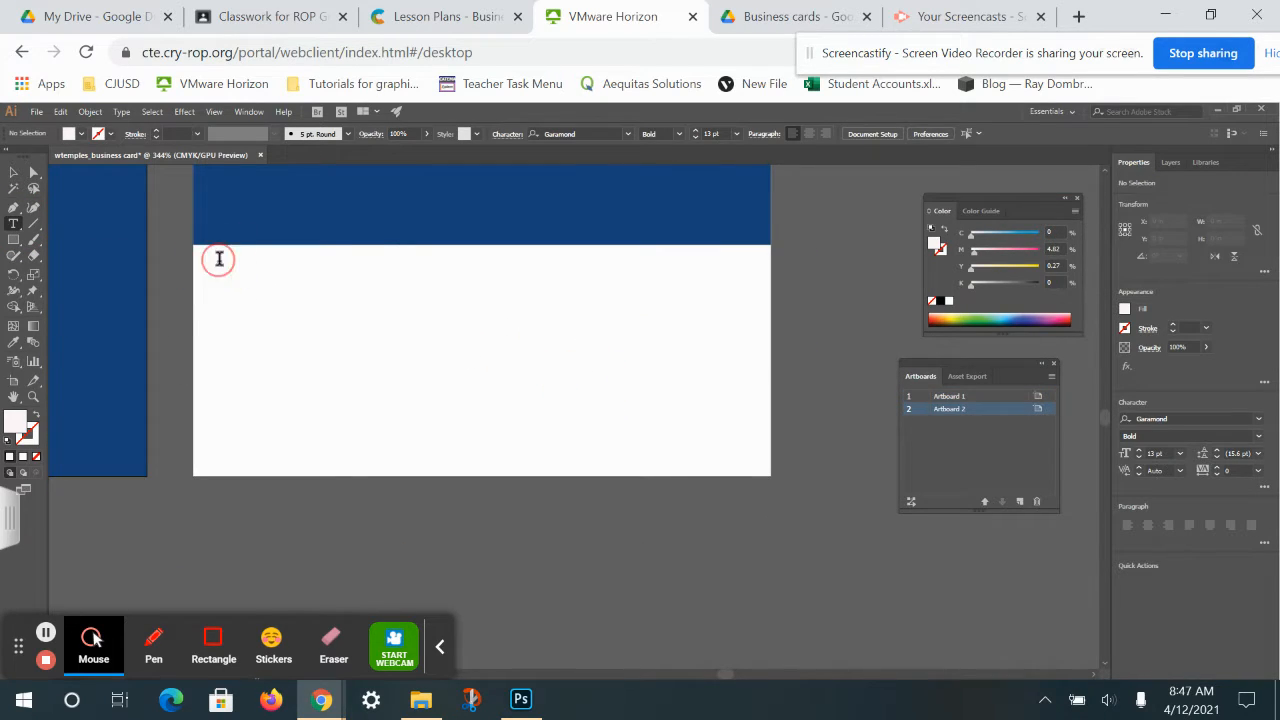
pyautogui.keyDown('ctrl'); pyautogui.click(363, 326); pyautogui.keyUp('ctrl')
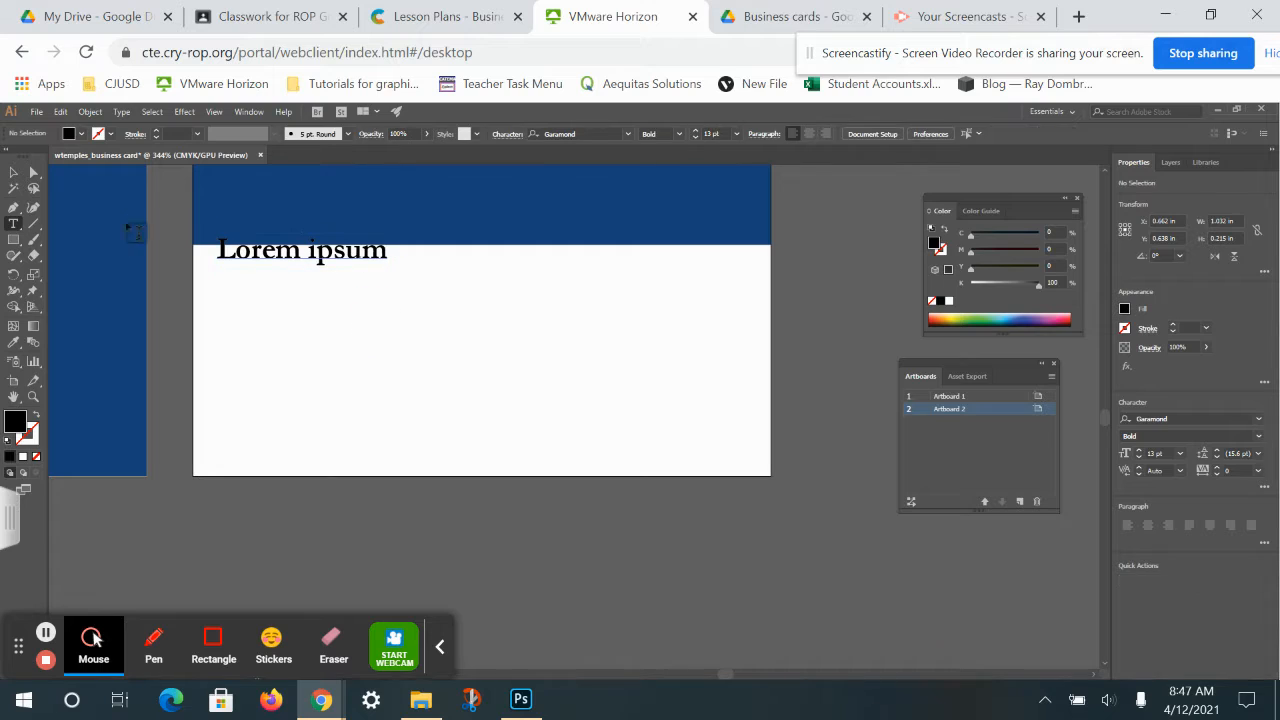
pyautogui.click(13, 172)
pyautogui.moveTo(272, 260); pyautogui.dragTo(272, 280)
# Replace the placeholder with the contact's full name at 12 pt, fixing a typo in the surname.
pyautogui.doubleClick(272, 280)
pyautogui.tripleClick(272, 280)
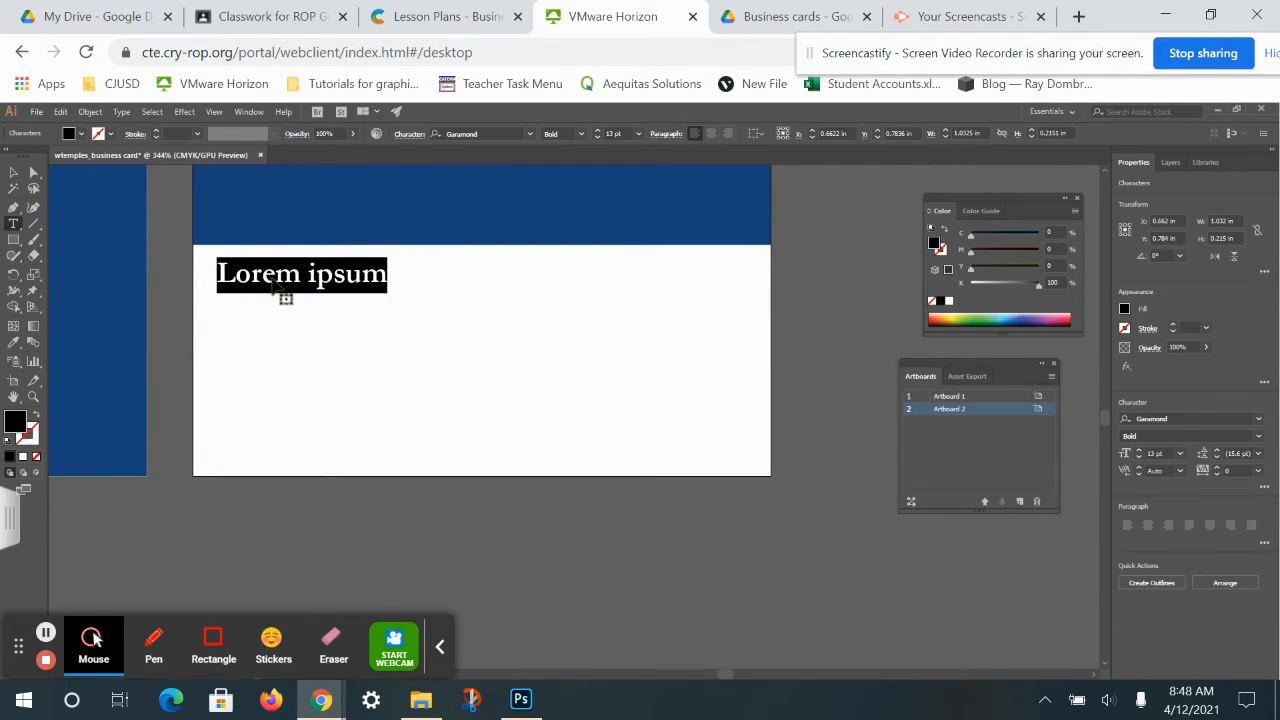
pyautogui.click(597, 137)
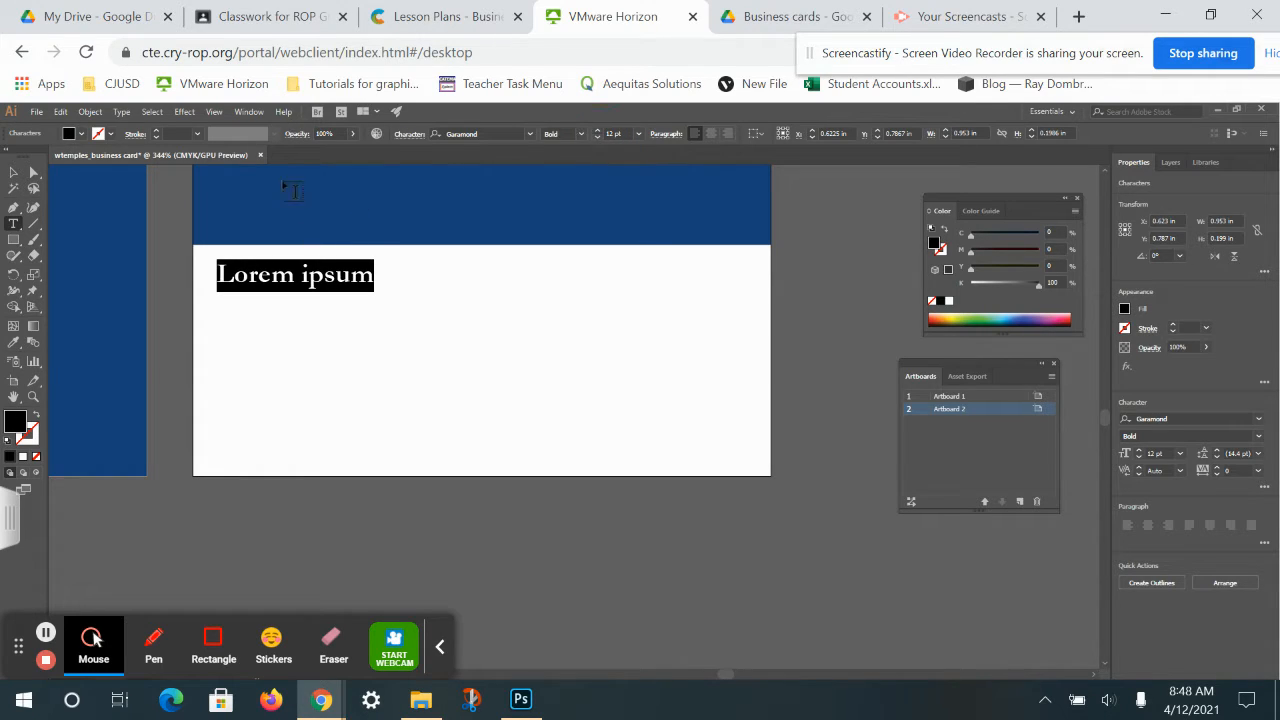
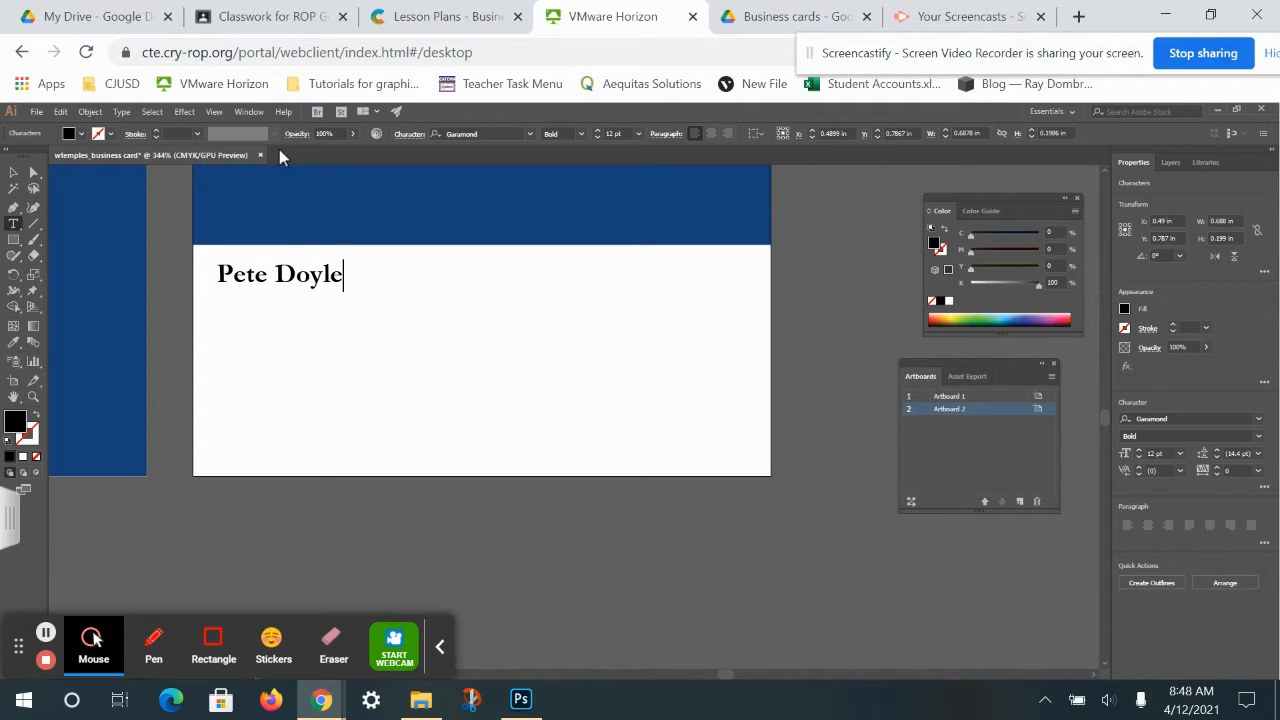
# Change the name line's font style from Bold to Regular.
pyautogui.click(315, 281)
pyautogui.tripleClick(315, 281)
pyautogui.click(315, 281)
pyautogui.doubleClick(313, 281)
pyautogui.tripleClick(313, 281)
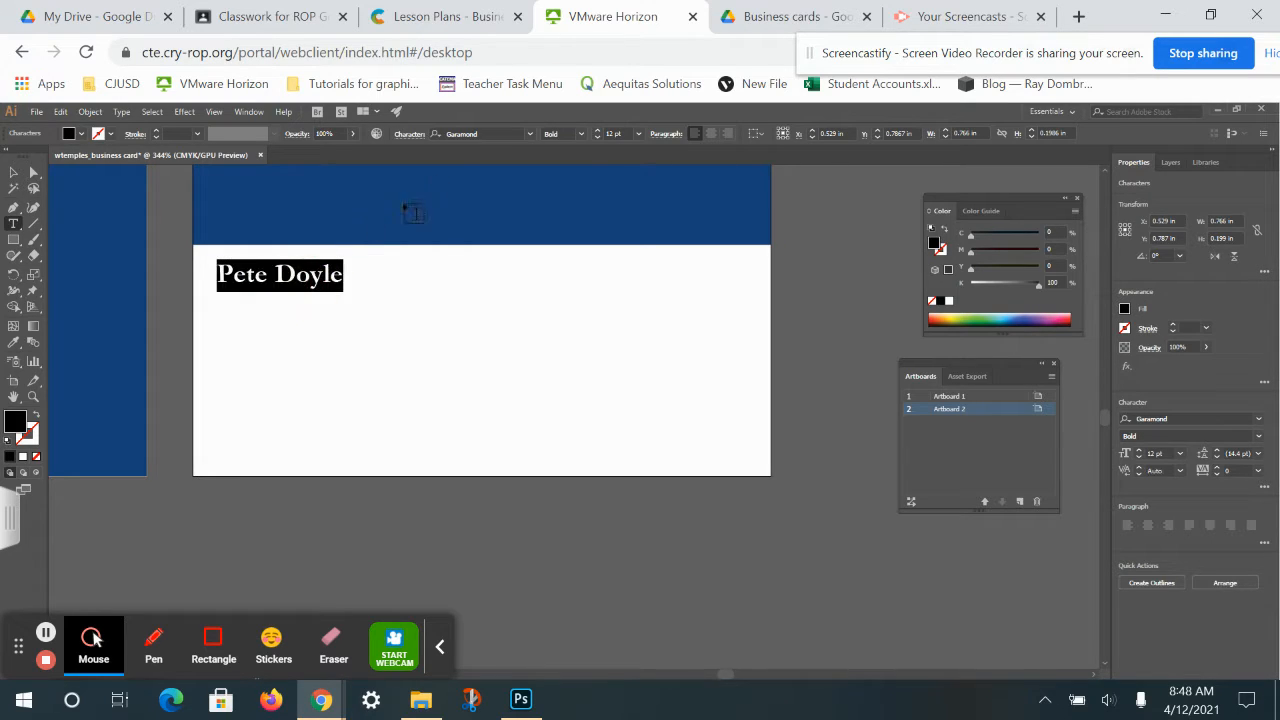
pyautogui.click(568, 137)
pyautogui.click(566, 157)
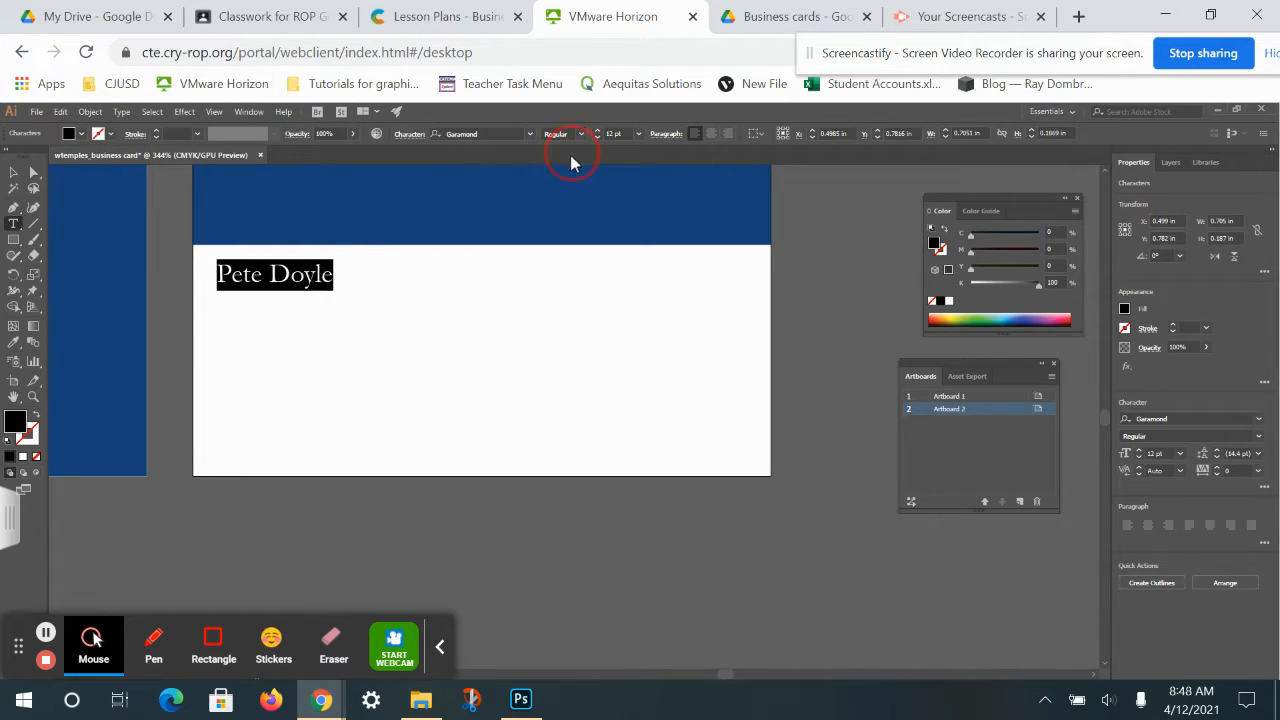
# Type the two phone numbers and the sales e-mail address after the name.
pyautogui.click(327, 271)
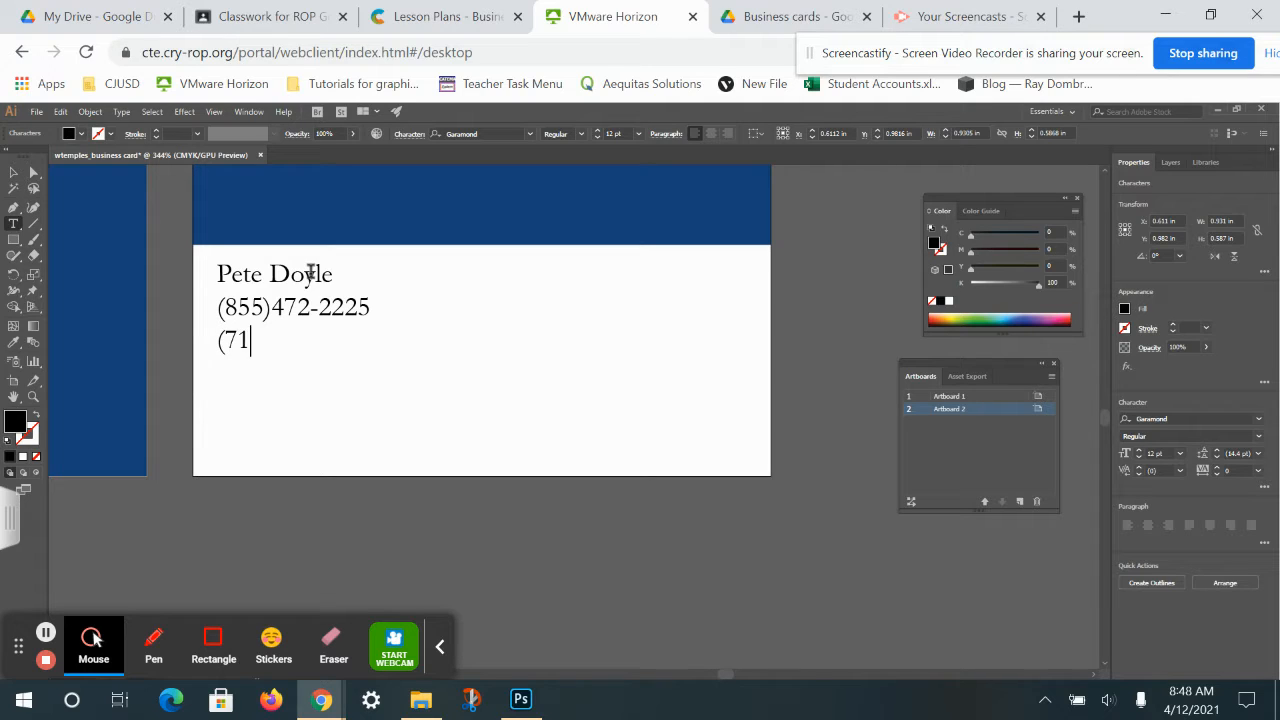
pyautogui.write('581-8661')
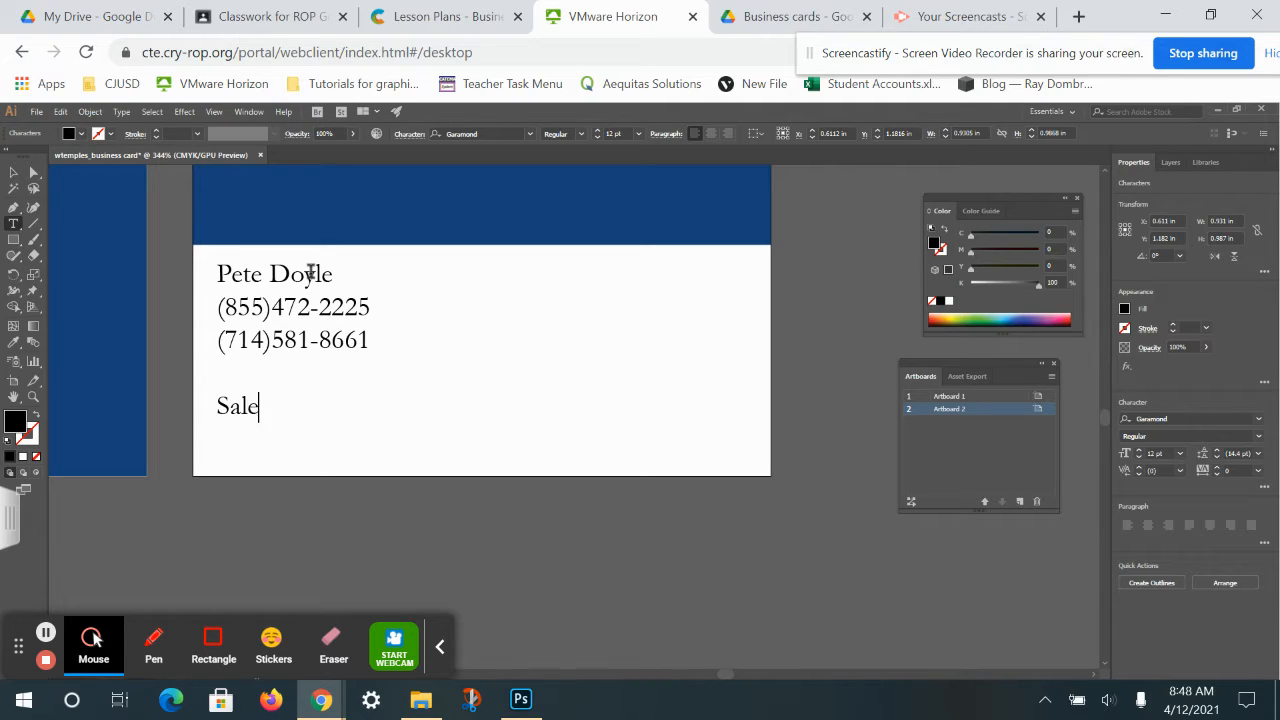
pyautogui.write('@packc')
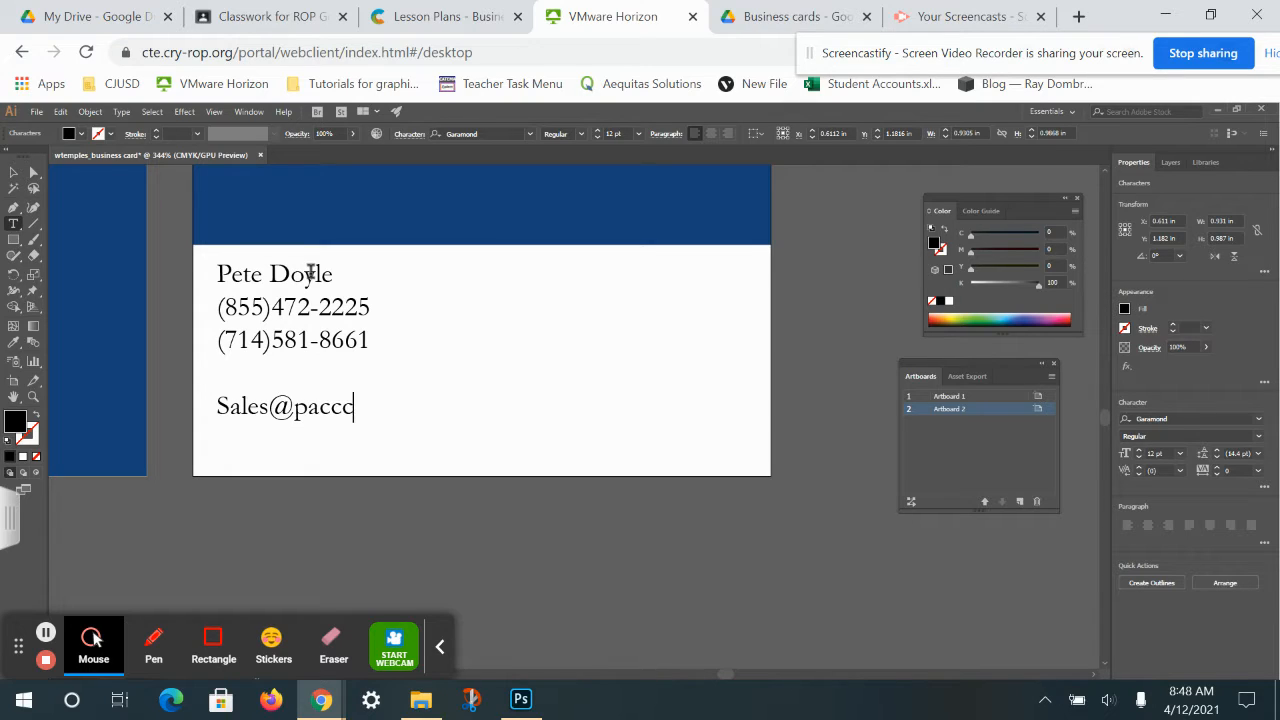
pyautogui.write('k.com')
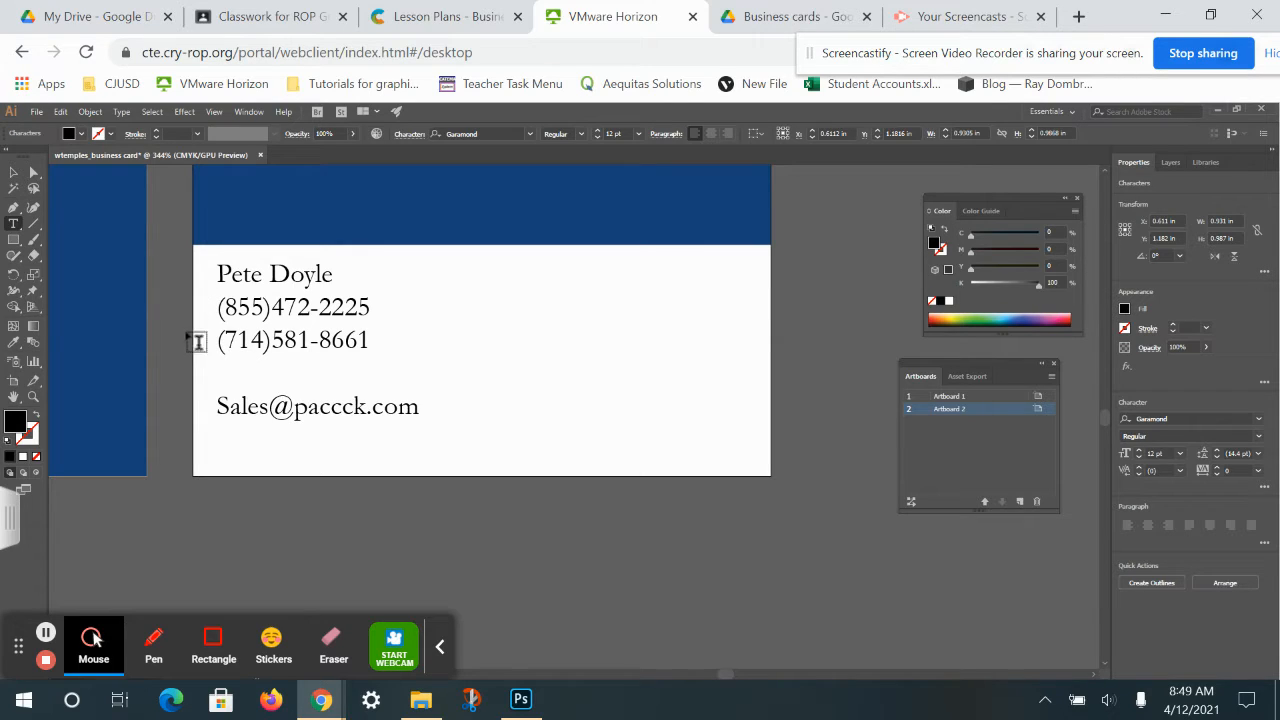
# Cut the name line out of the contact text block with Edit > Cut.
pyautogui.click(416, 408)
pyautogui.click(228, 369)
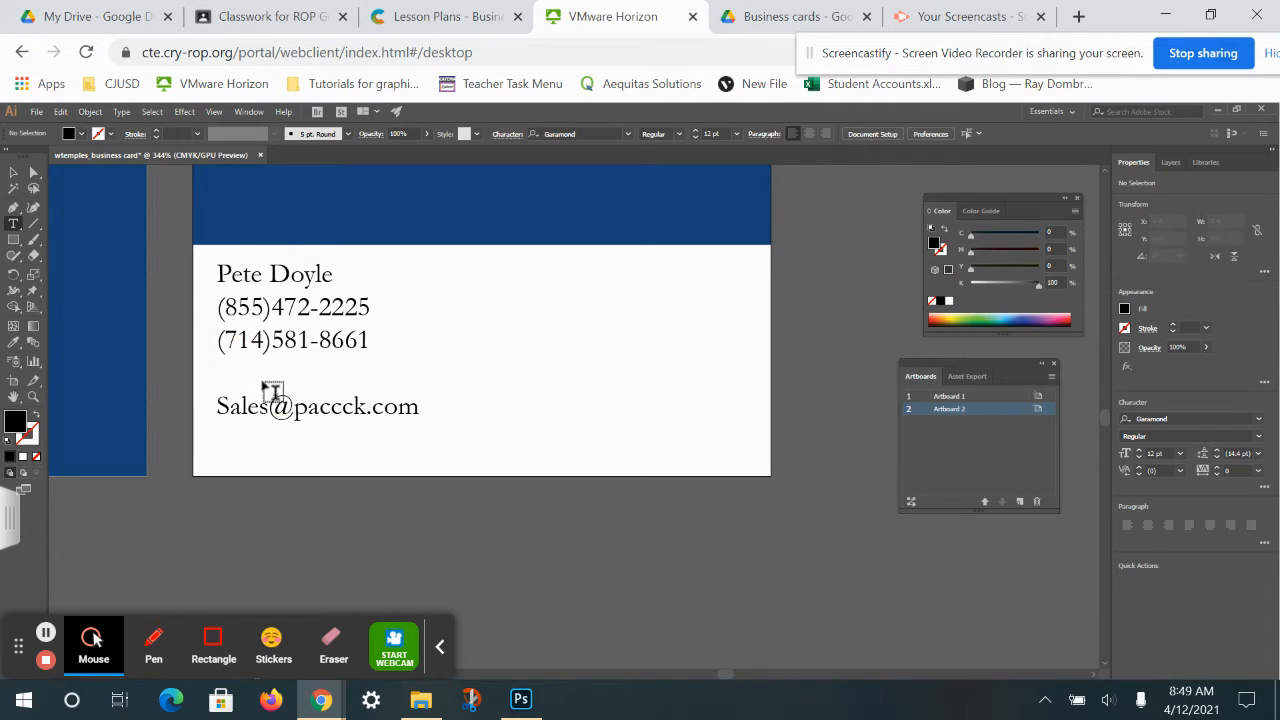
pyautogui.click(246, 271)
pyautogui.moveTo(336, 273); pyautogui.dragTo(203, 272)
pyautogui.rightClick(254, 283)
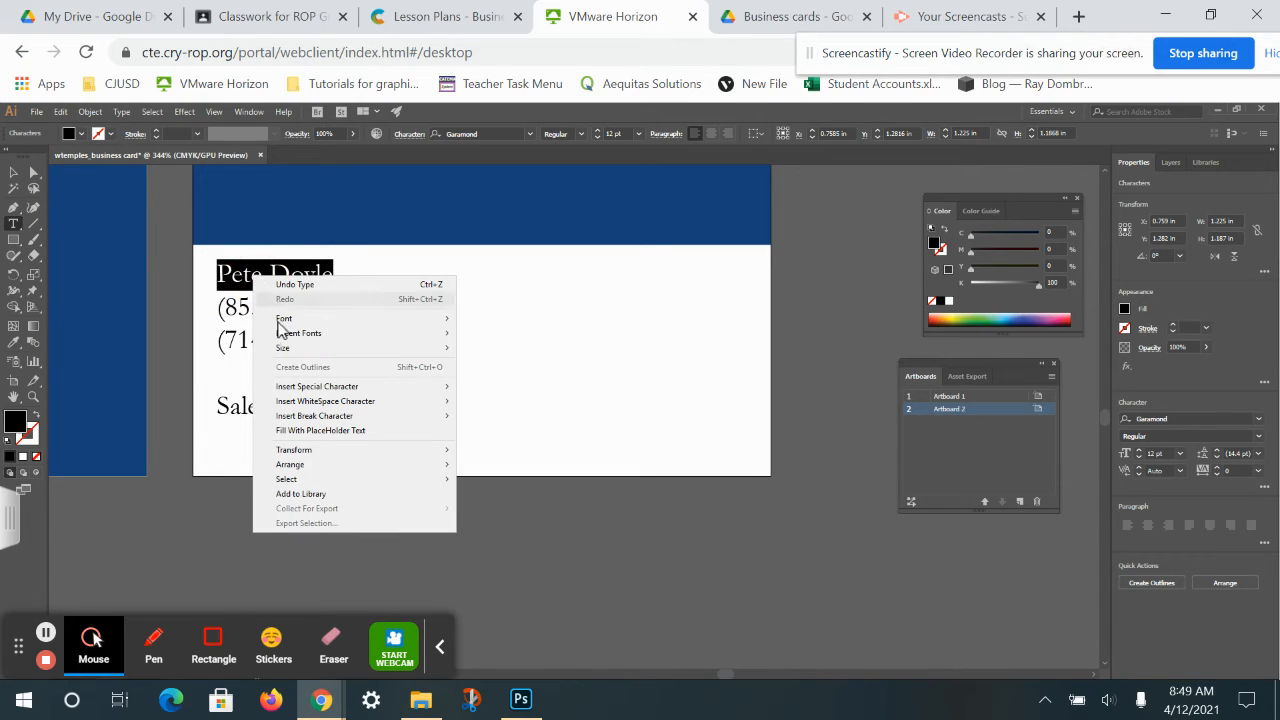
pyautogui.moveTo(285, 318)
pyautogui.click(61, 112)
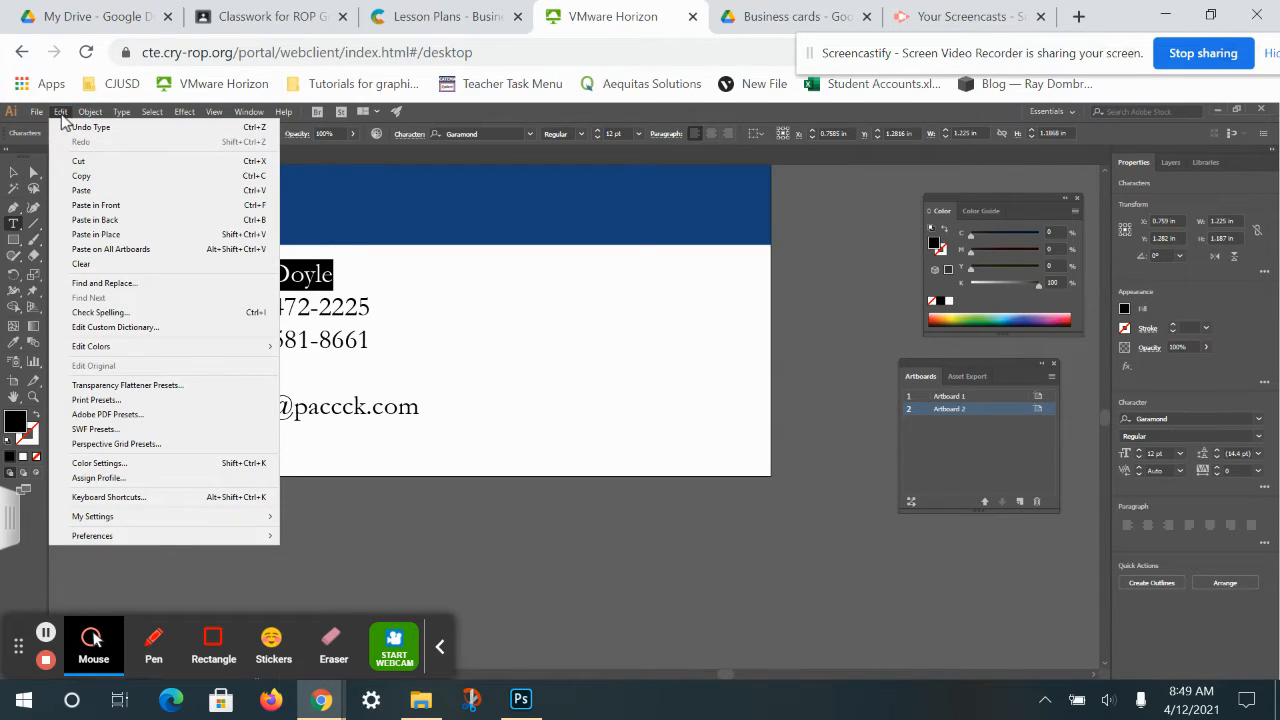
pyautogui.click(84, 160)
# Start a new text line above the phone numbers and type the contact's name into it.
pyautogui.click(244, 197)
pyautogui.rightClick(247, 198)
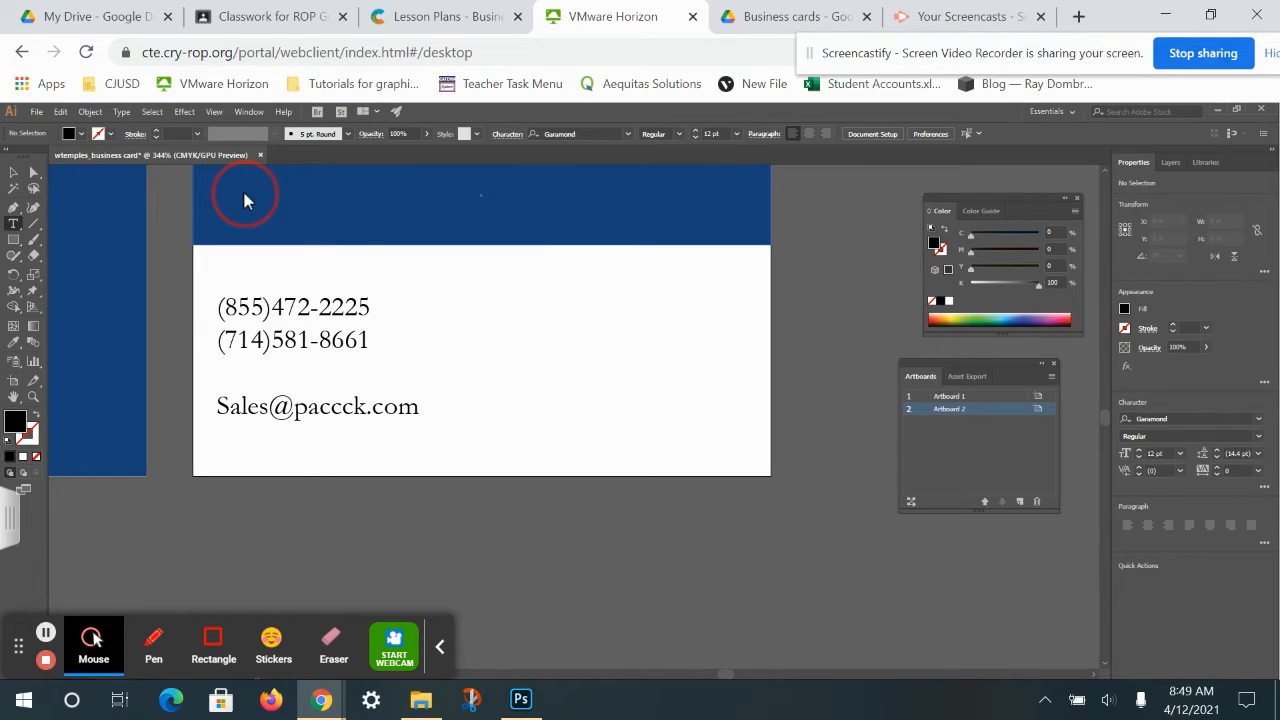
pyautogui.click(228, 307)
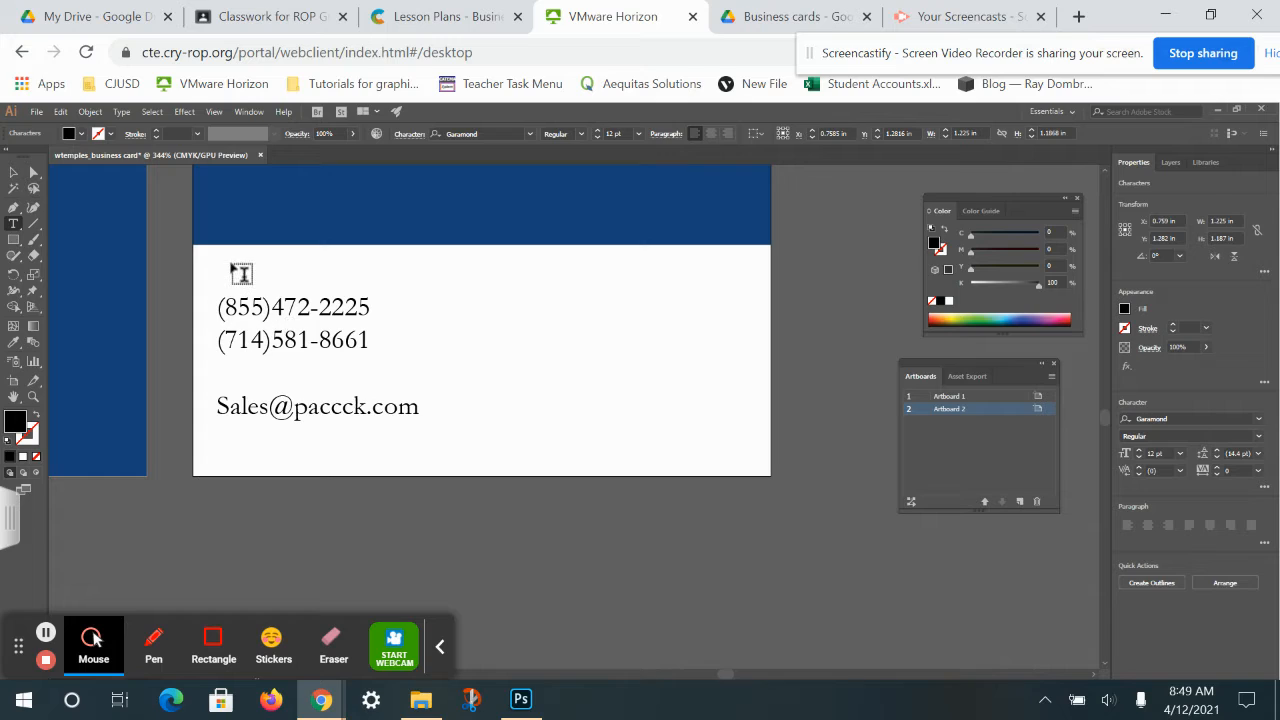
pyautogui.click(242, 270)
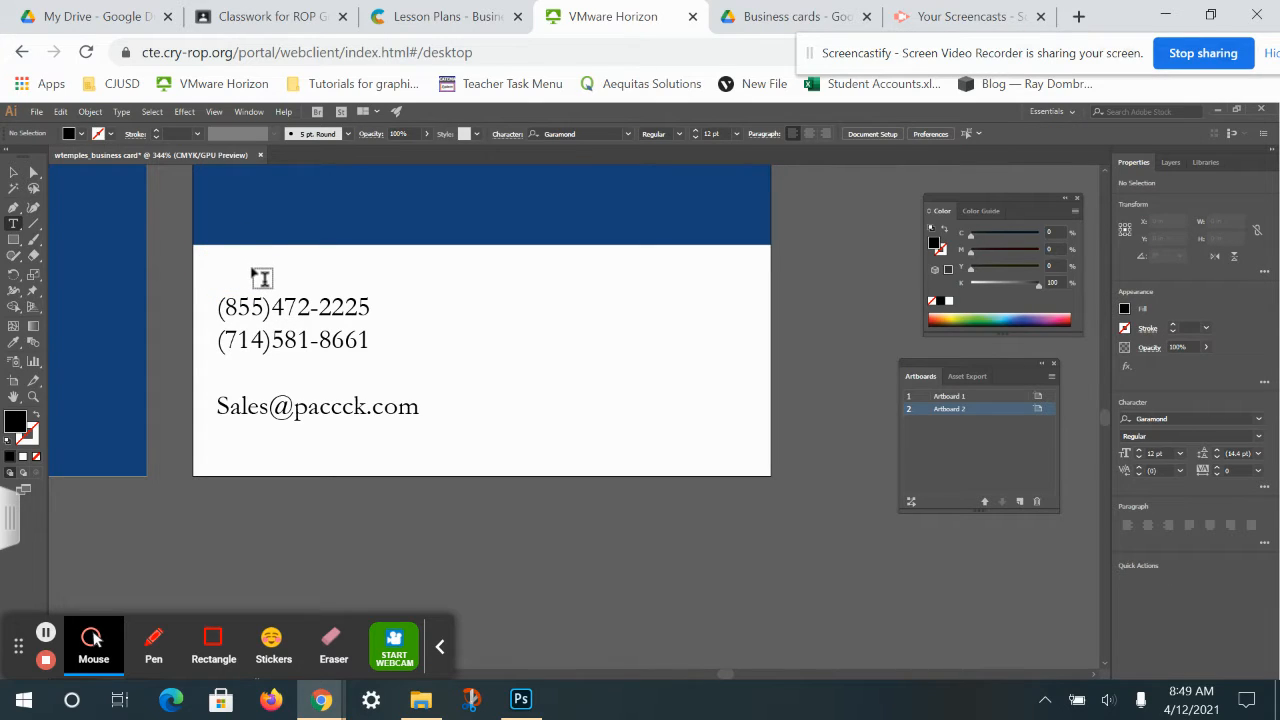
pyautogui.click(262, 277)
pyautogui.press('ctrl')
pyautogui.hotkey('ctrl', 'v')
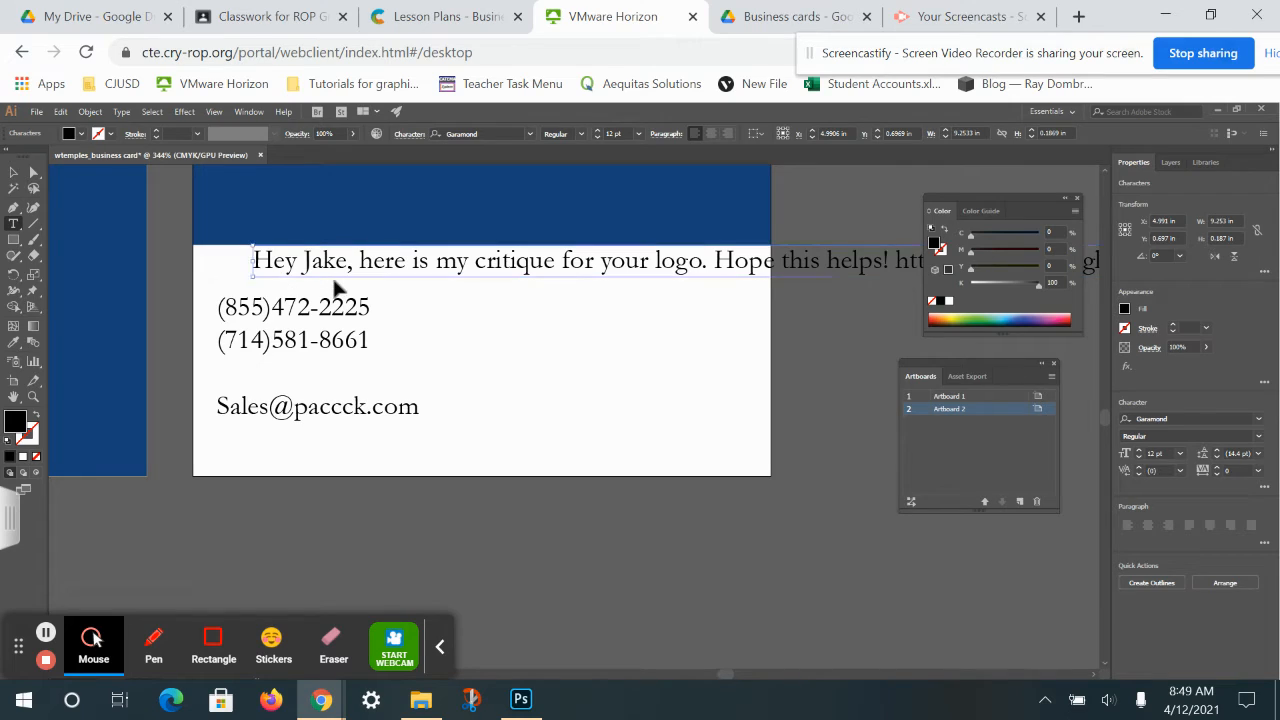
pyautogui.hotkey('ctrl', 'z')
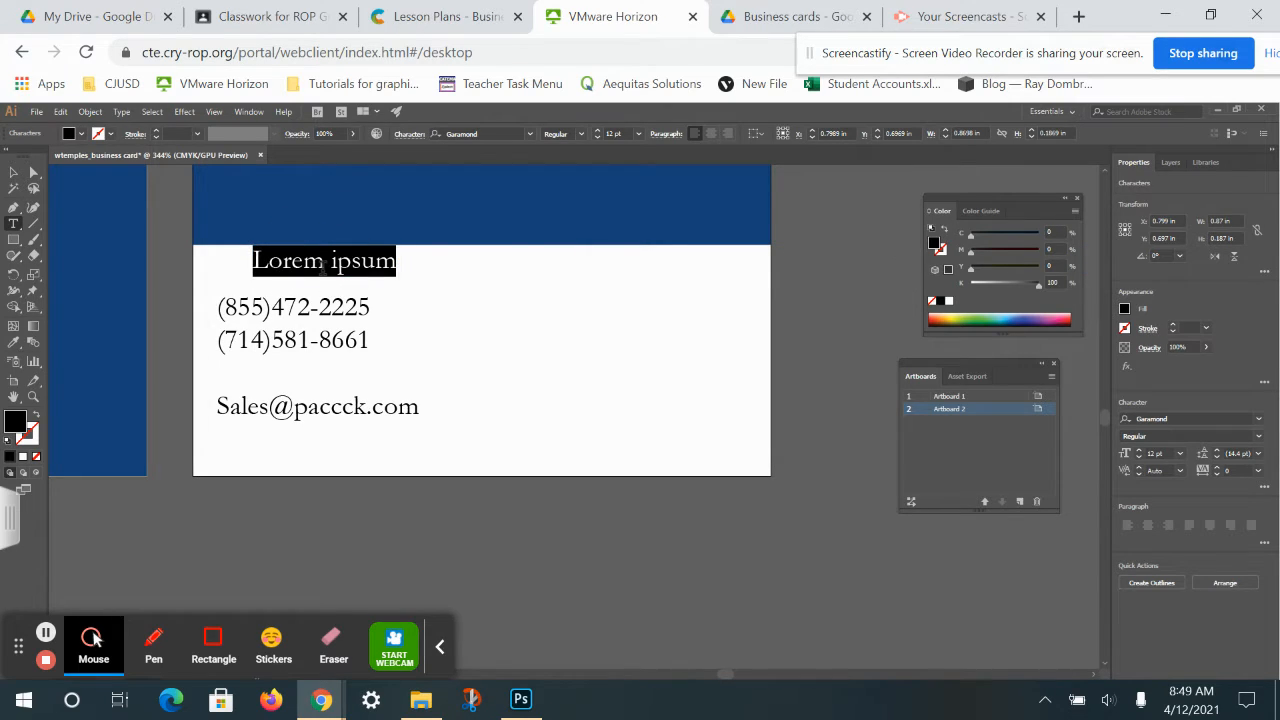
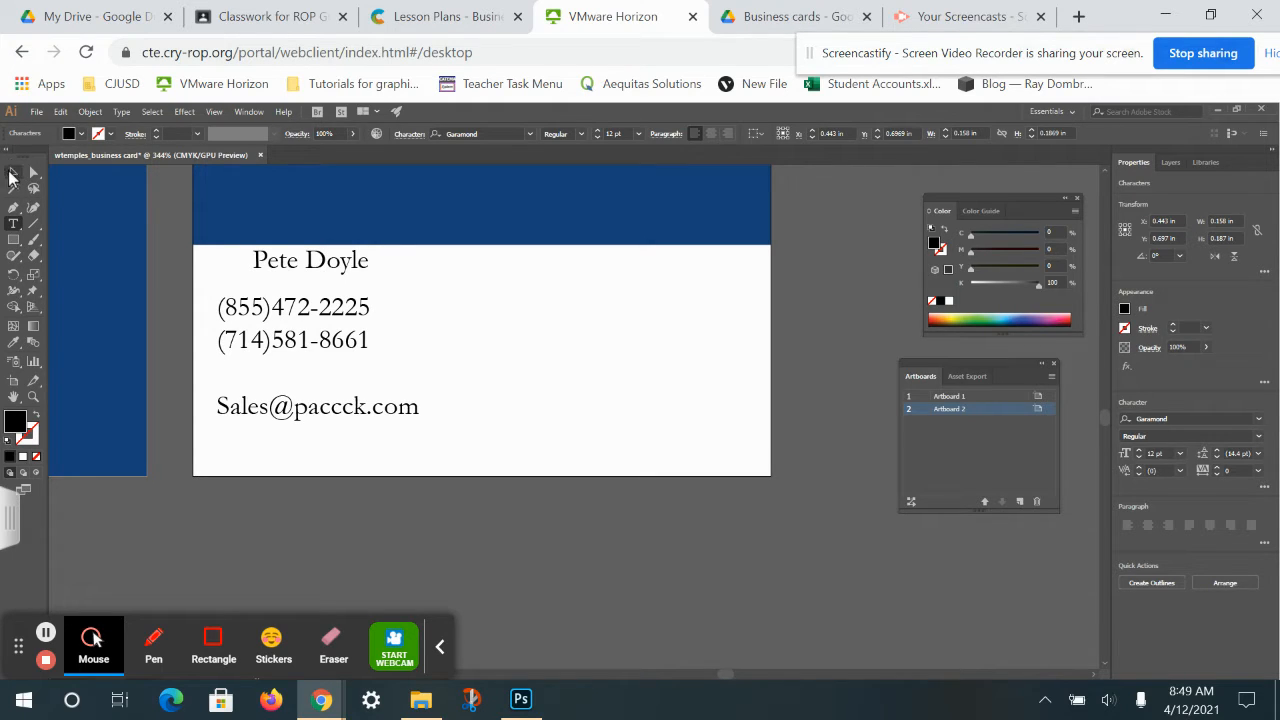
pyautogui.press('Escape')
# Shift the name line left and raise the phone and e-mail block beneath it.
pyautogui.moveTo(321, 269)
pyautogui.mouseDown()
pyautogui.moveTo(286, 264)
pyautogui.moveTo(296, 268)
pyautogui.mouseUp()
pyautogui.moveTo(305, 322); pyautogui.dragTo(310, 312)
pyautogui.click(257, 366)
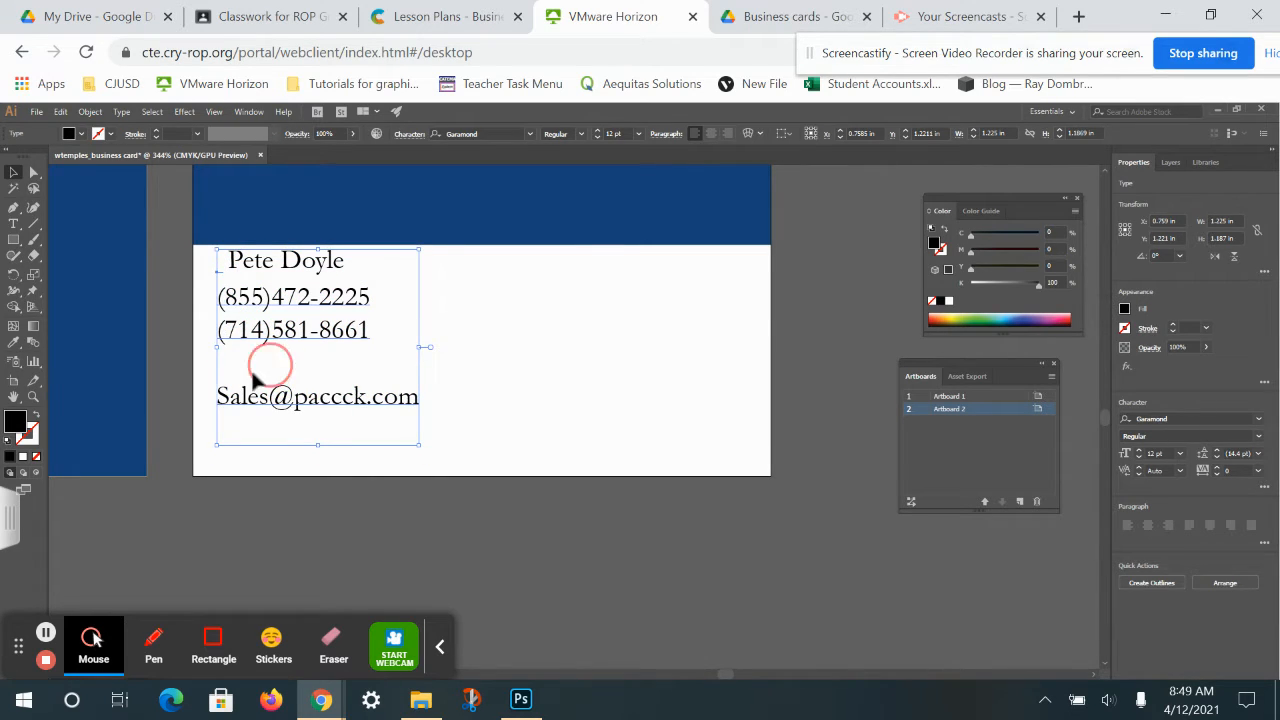
pyautogui.click(13, 224)
# Select the phone and e-mail lines and open the Character panel with all options shown.
pyautogui.moveTo(413, 398); pyautogui.dragTo(216, 296)
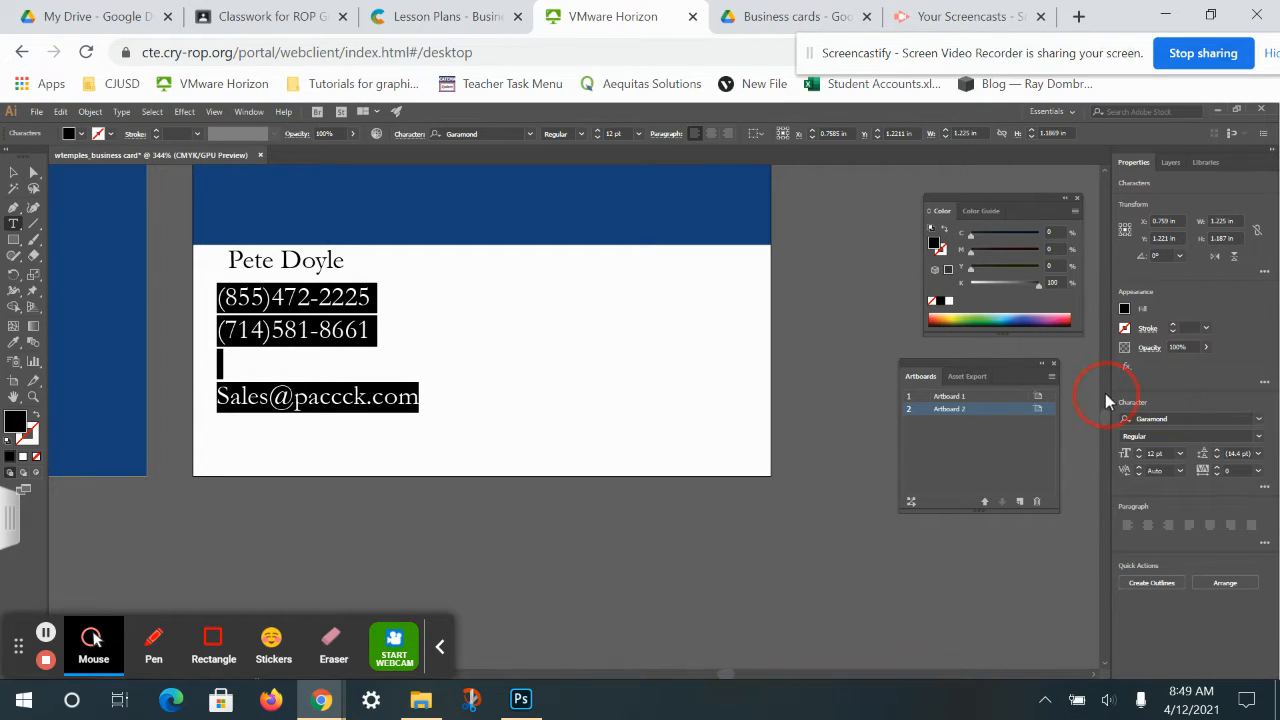
pyautogui.click(245, 111)
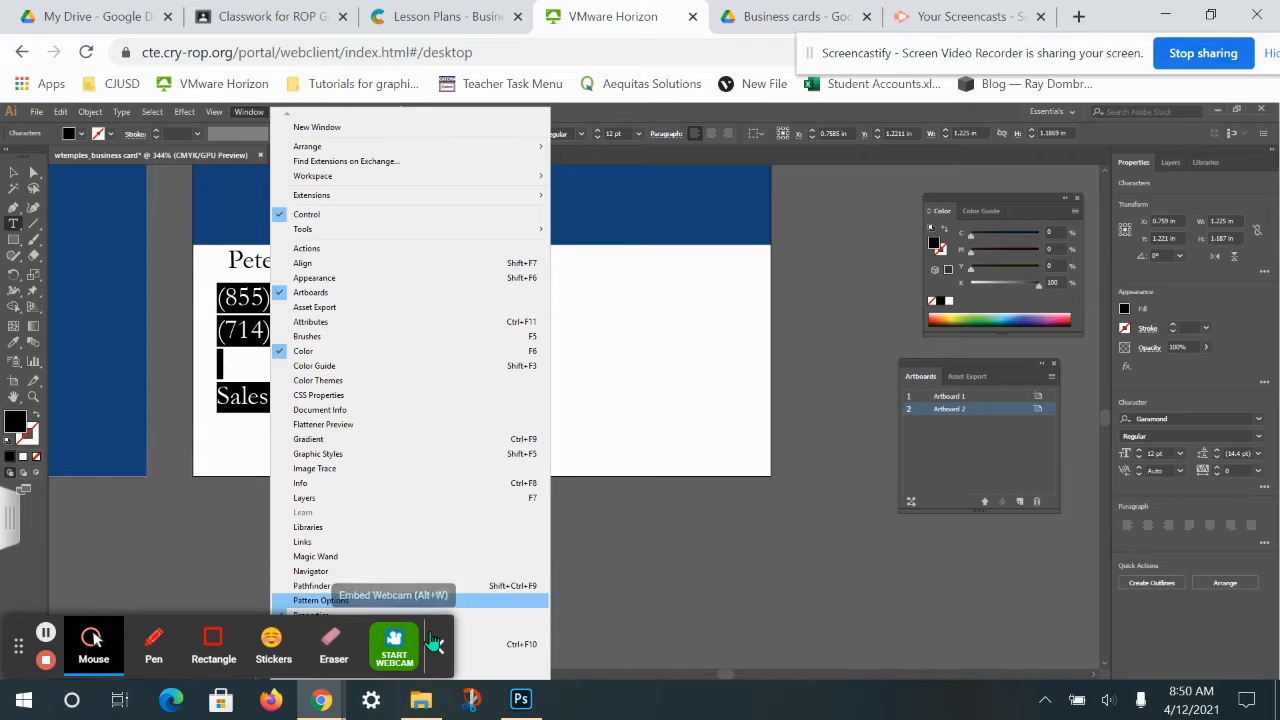
pyautogui.moveTo(18, 650)
pyautogui.mouseDown()
pyautogui.moveTo(715, 141)
pyautogui.moveTo(831, 134)
pyautogui.mouseUp()
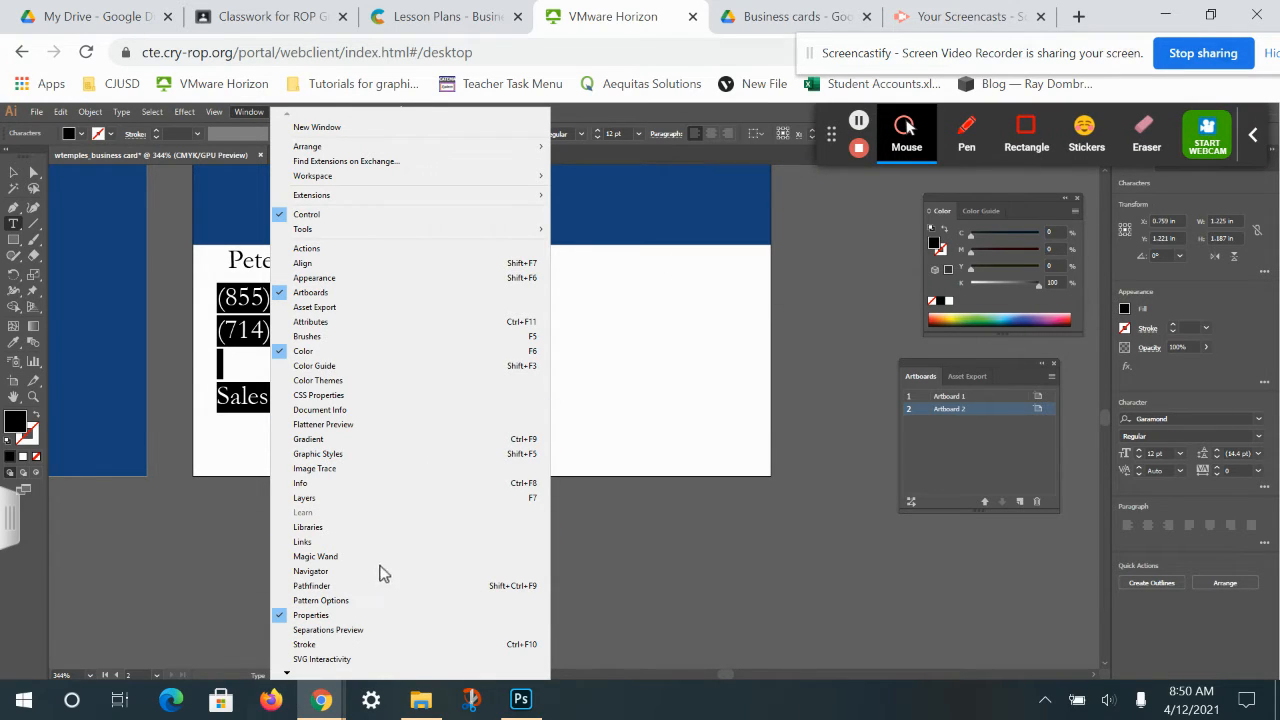
pyautogui.click(287, 673)
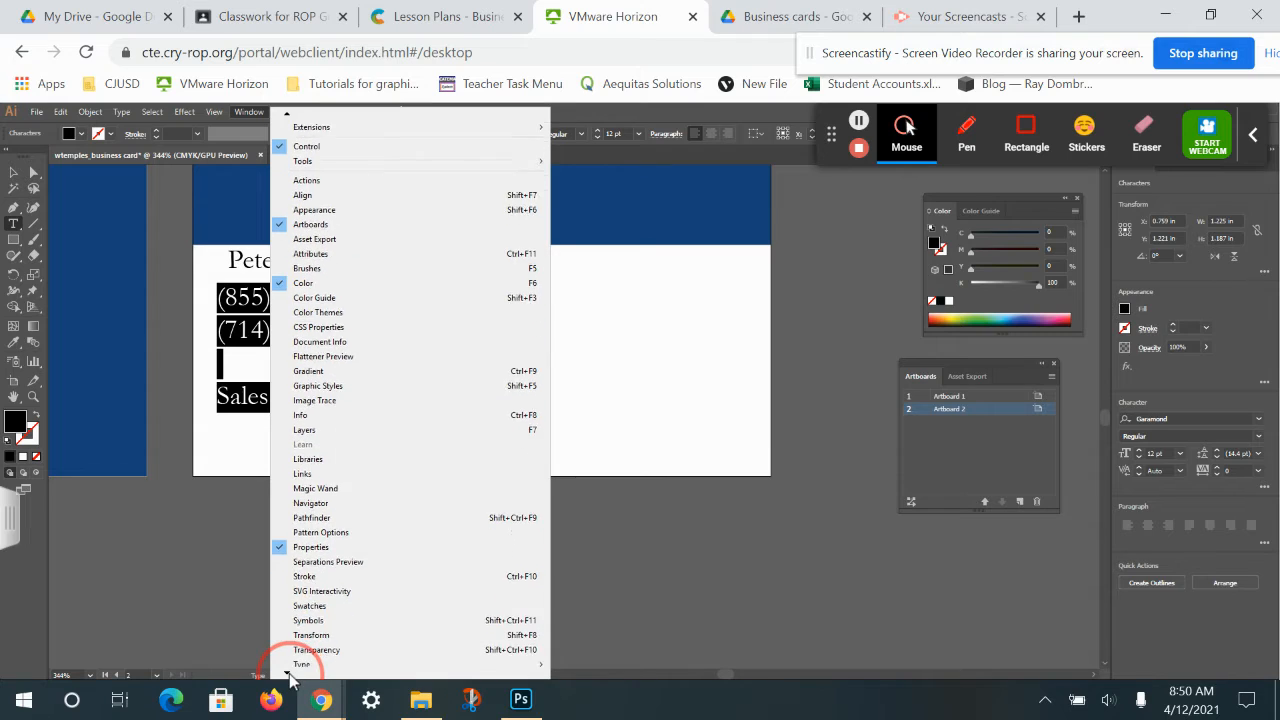
pyautogui.moveTo(405, 562)
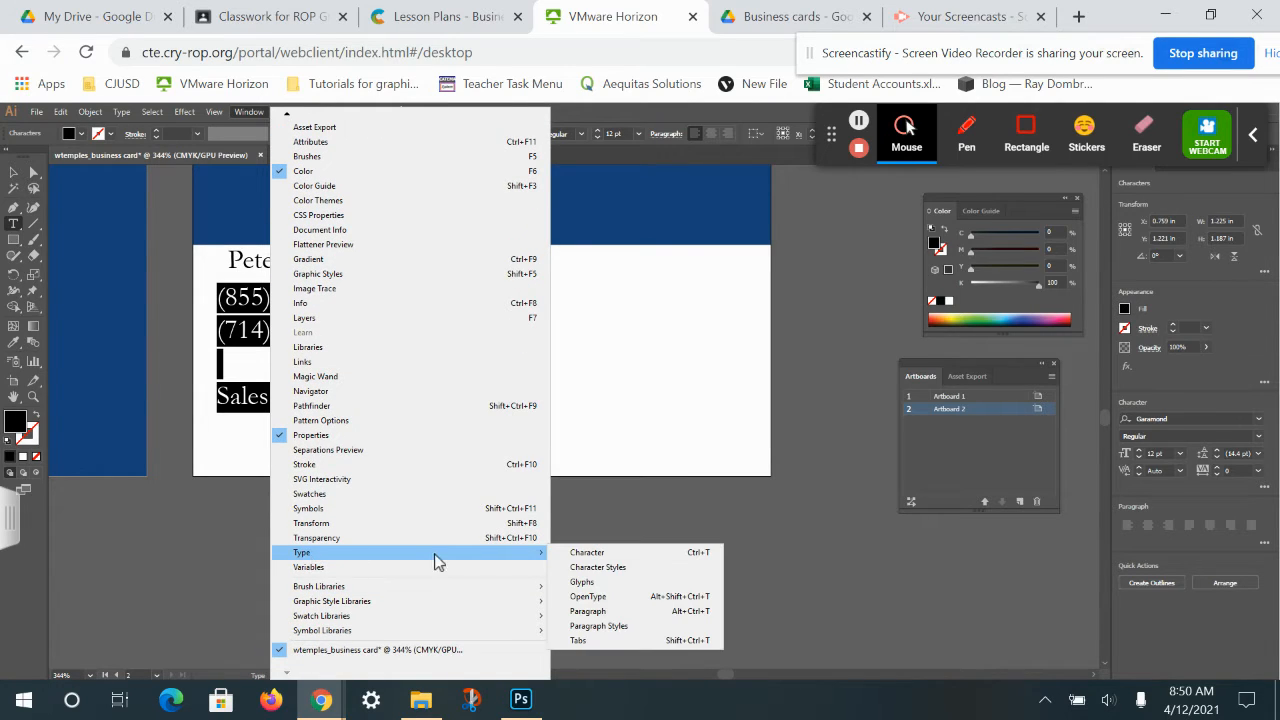
pyautogui.click(585, 552)
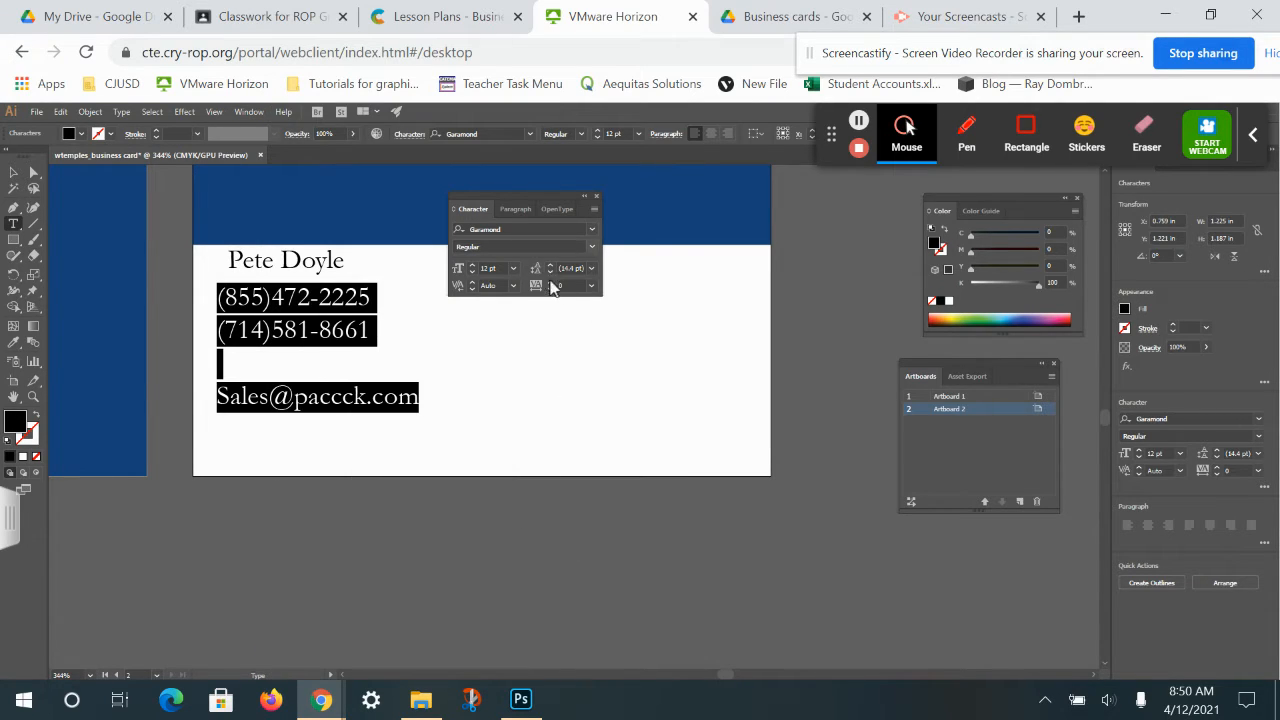
pyautogui.click(595, 209)
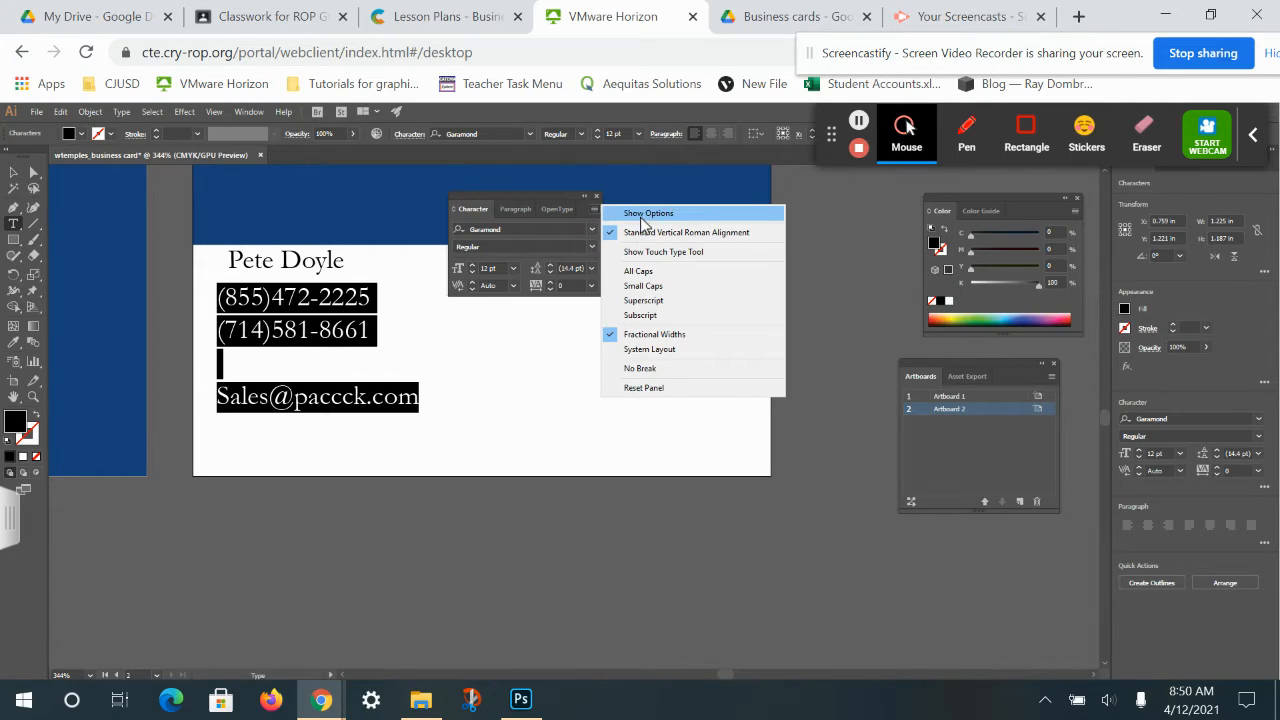
pyautogui.click(640, 213)
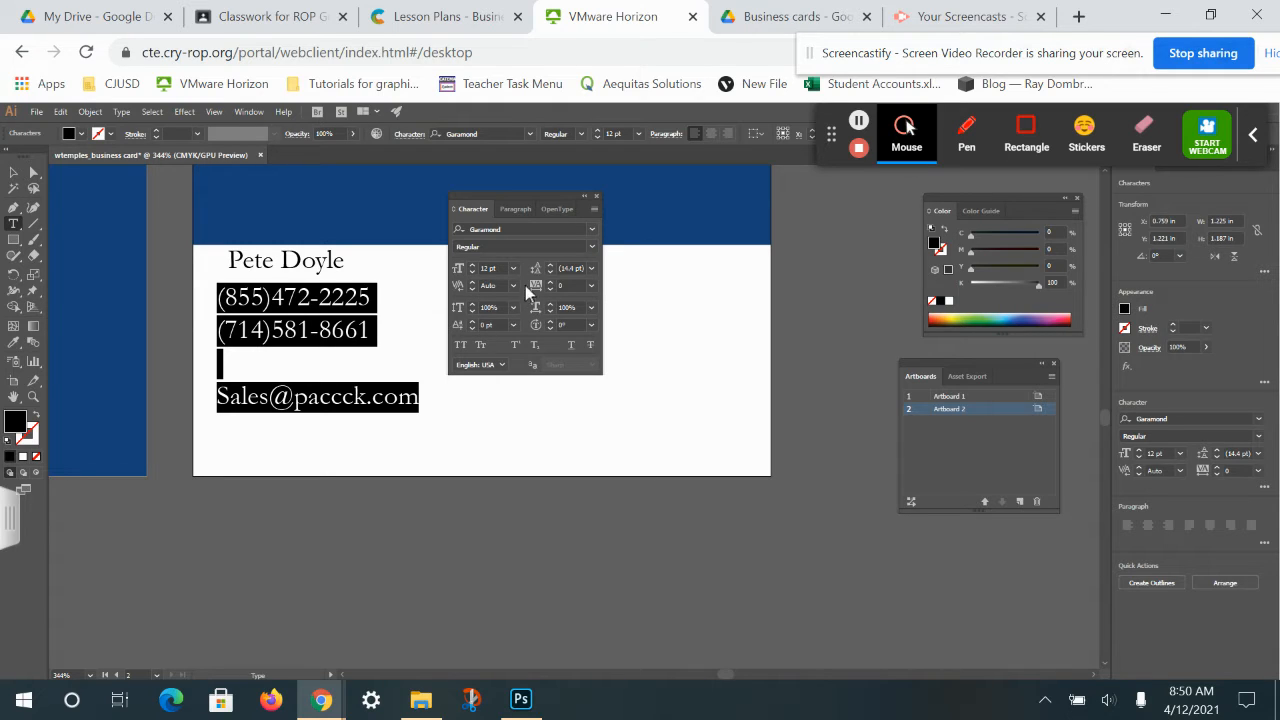
# Set the selected lines' leading to 11 pt instead of Auto.
pyautogui.click(593, 270)
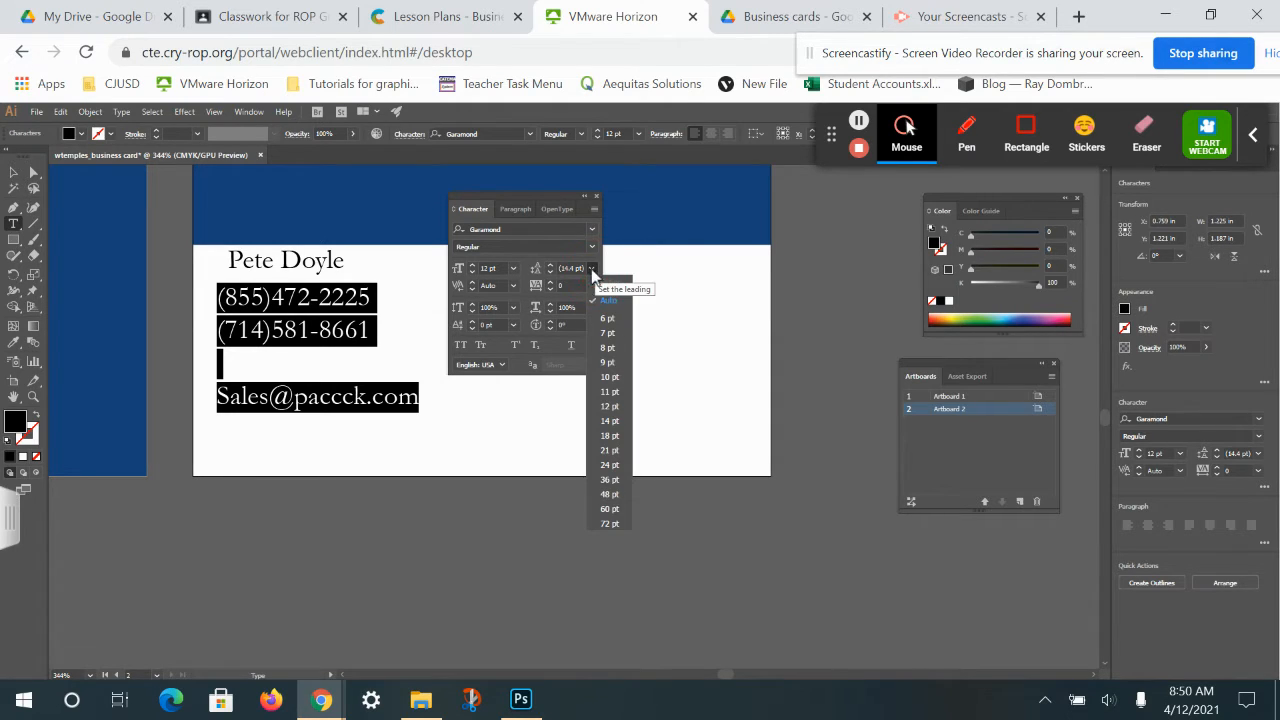
pyautogui.click(610, 392)
pyautogui.click(265, 343)
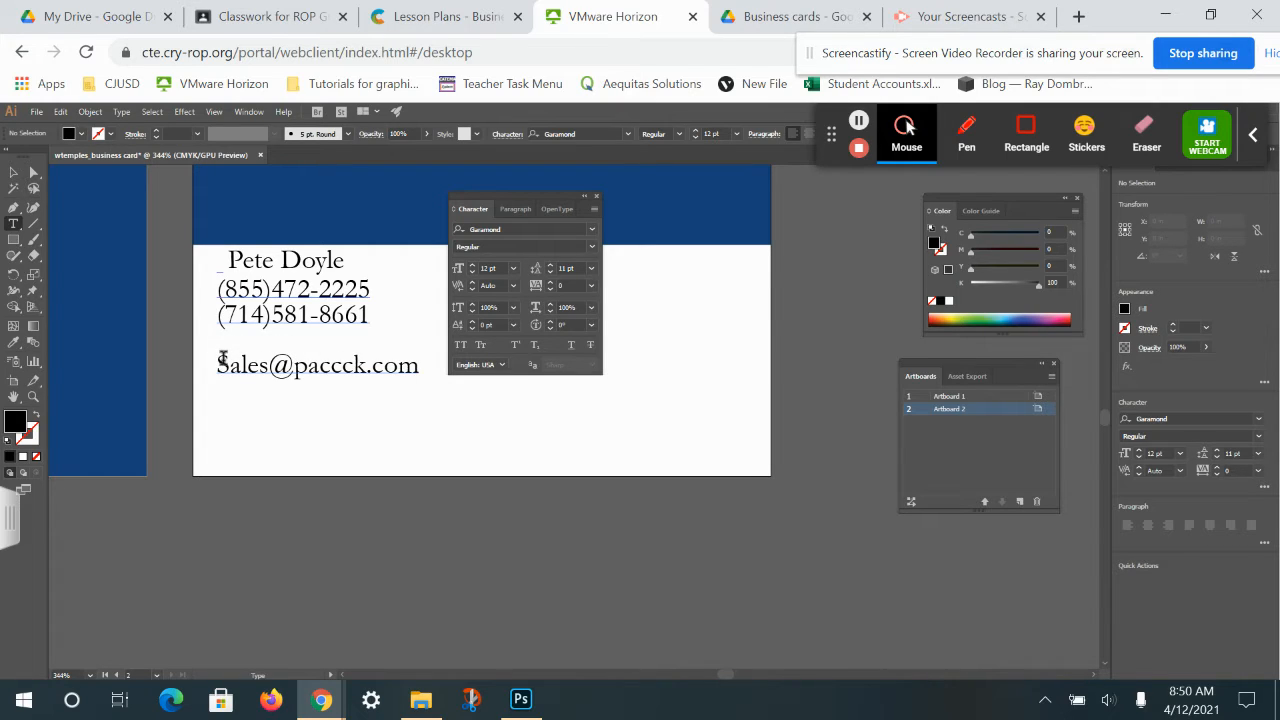
# Add the street address and the city, state and ZIP line below the e-mail.
pyautogui.click(417, 364)
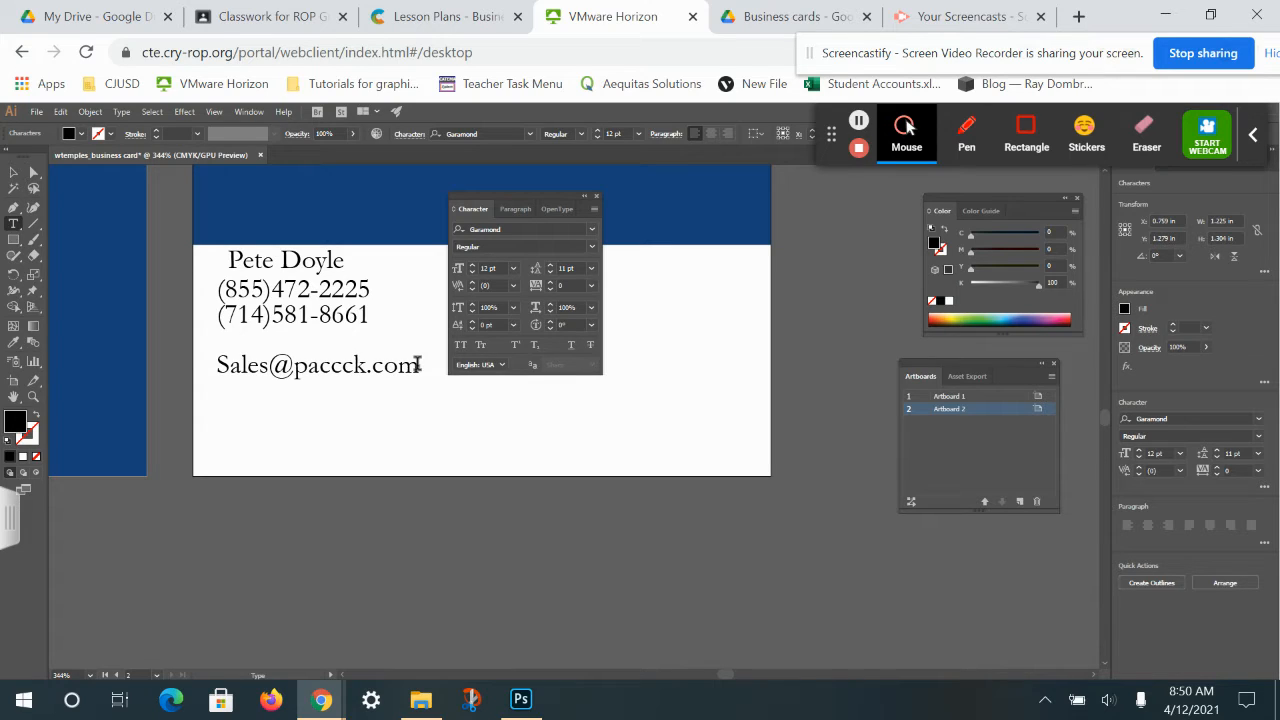
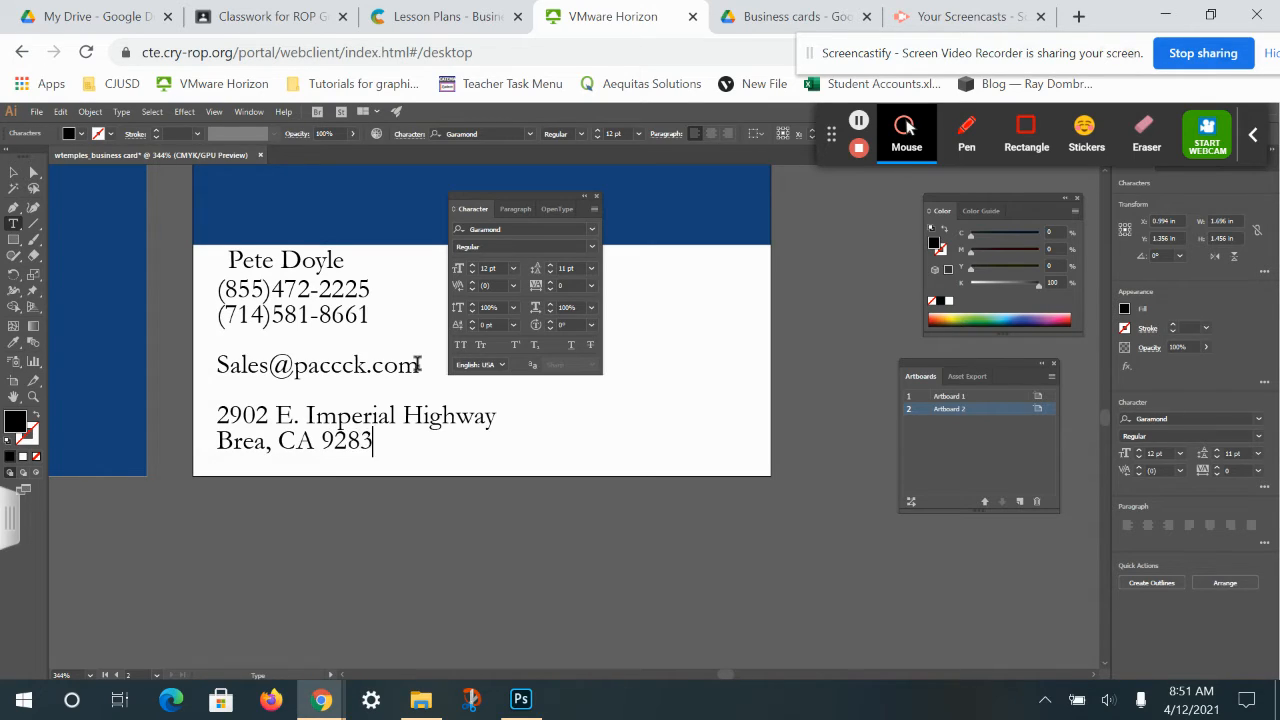
# Highlight the whole name line on the contact block.
pyautogui.click(269, 258)
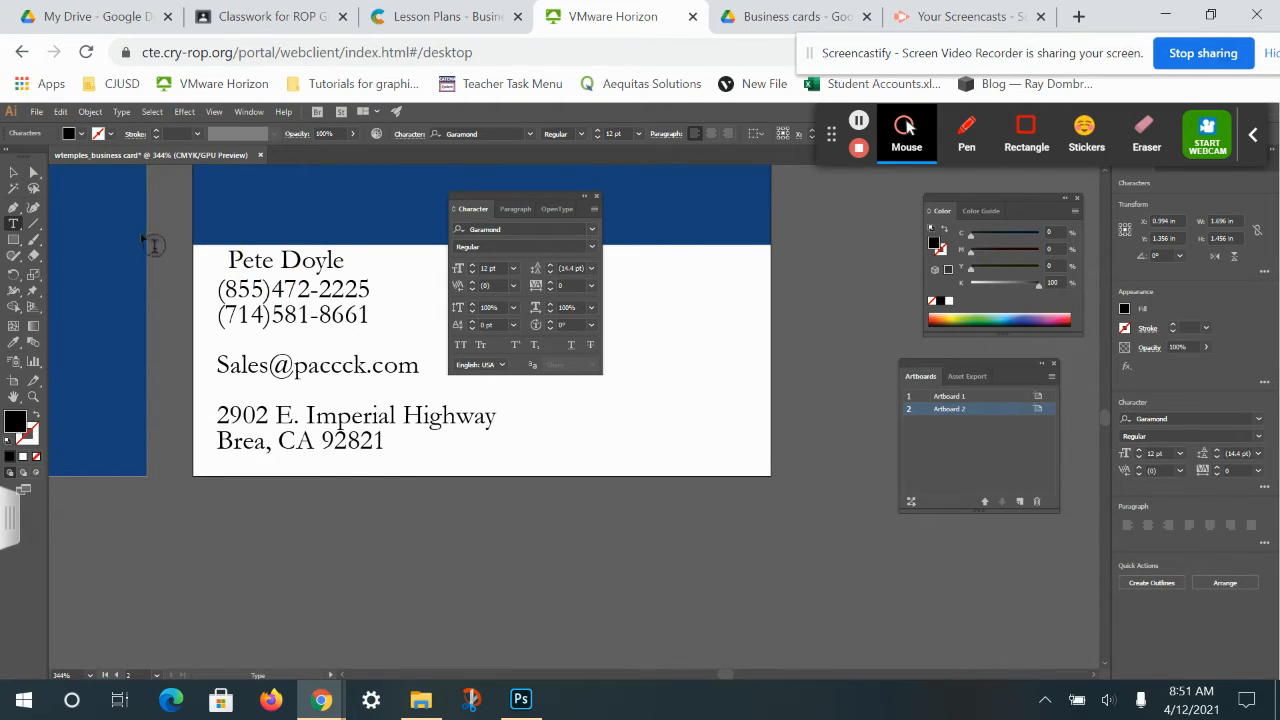
pyautogui.click(230, 259)
pyautogui.moveTo(230, 259); pyautogui.dragTo(377, 254)
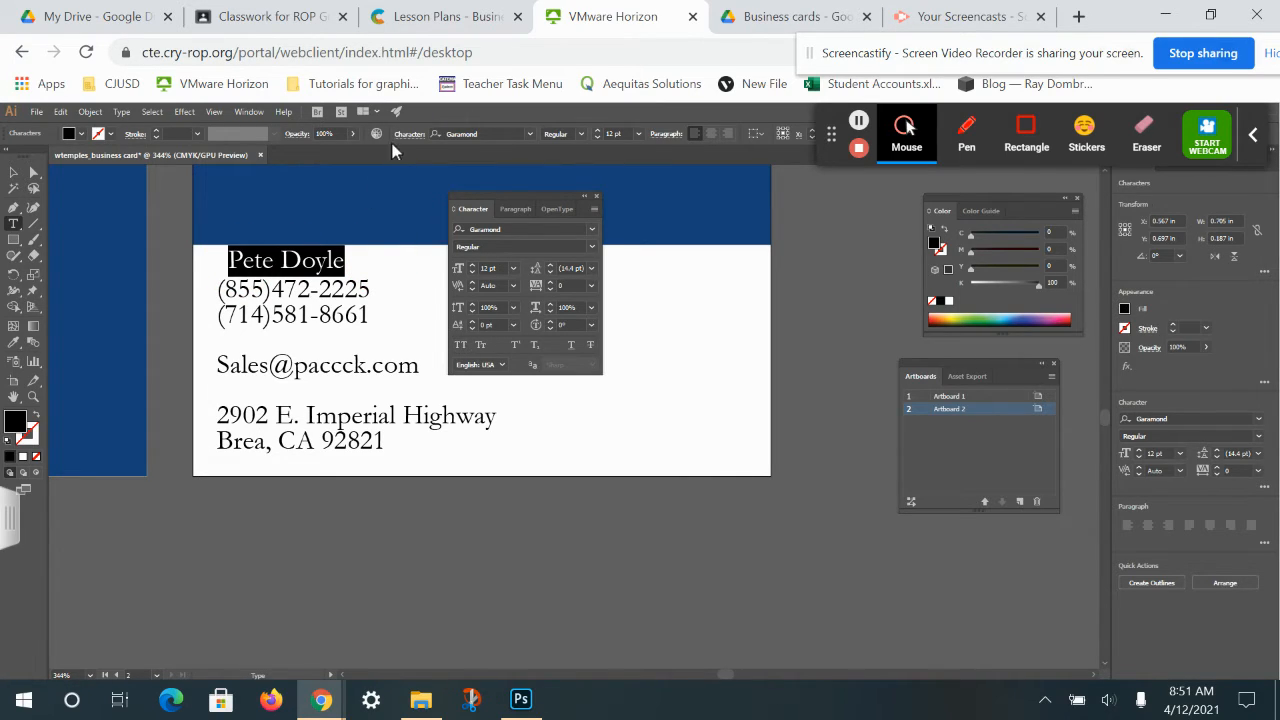
pyautogui.click(582, 135)
pyautogui.click(556, 188)
pyautogui.click(13, 172)
pyautogui.click(250, 302)
pyautogui.moveTo(285, 312); pyautogui.dragTo(286, 322)
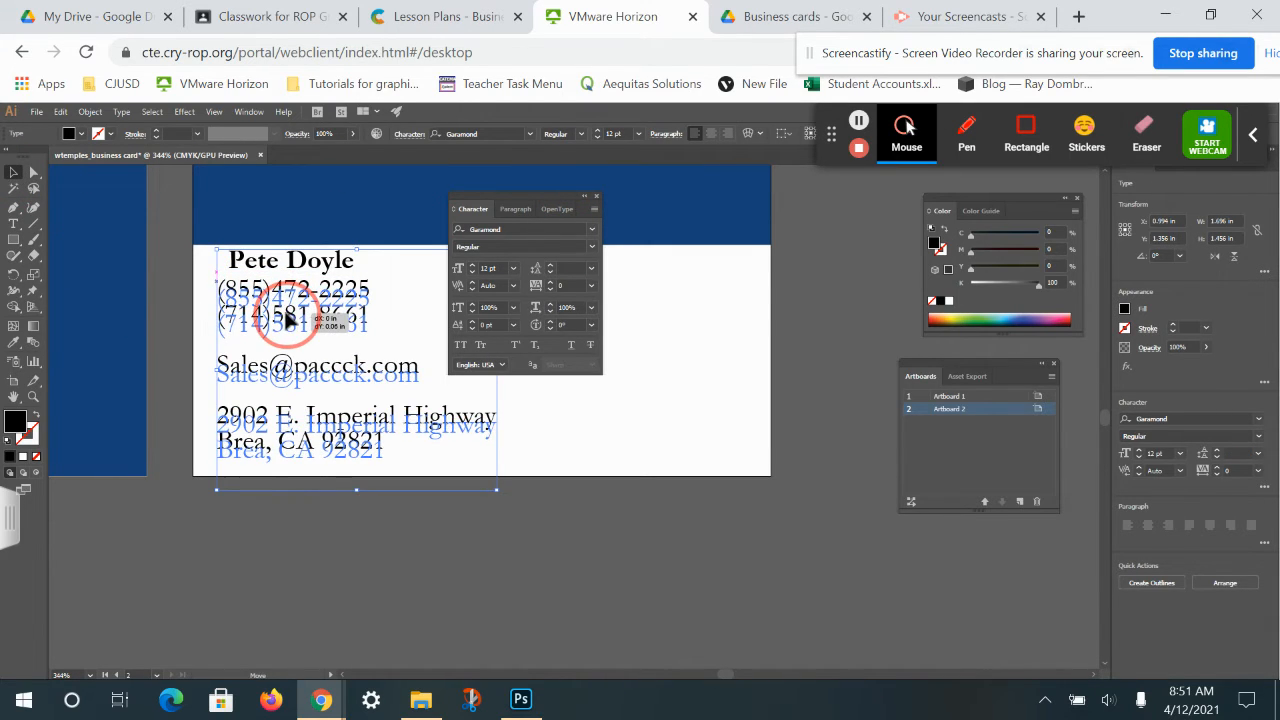
pyautogui.click(580, 440)
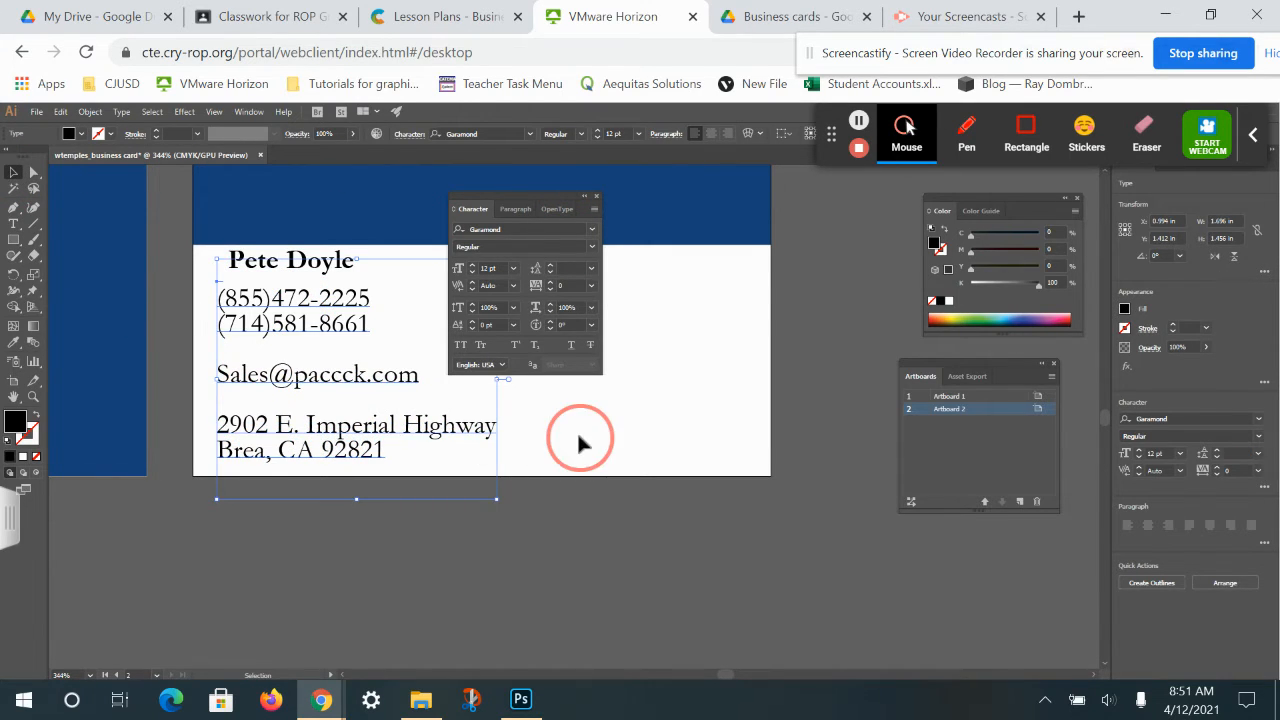
pyautogui.click(340, 262)
pyautogui.moveTo(333, 262); pyautogui.dragTo(324, 262)
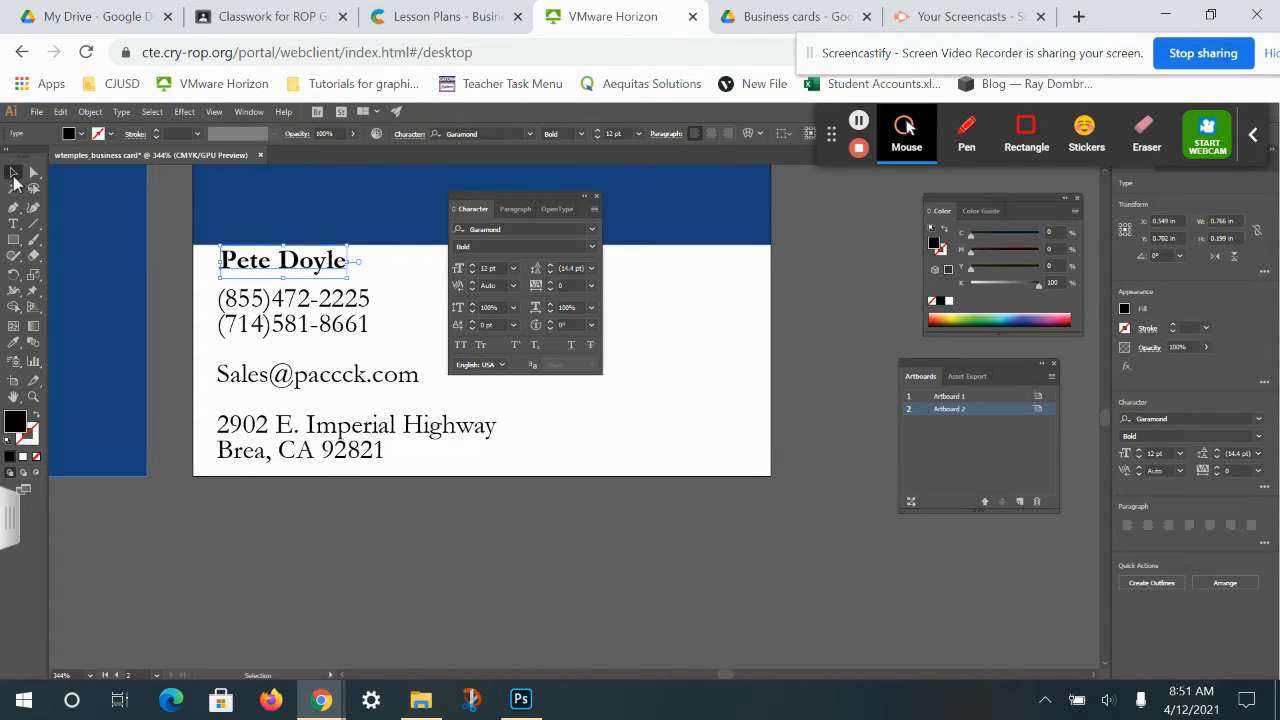
pyautogui.click(473, 246)
pyautogui.click(576, 191)
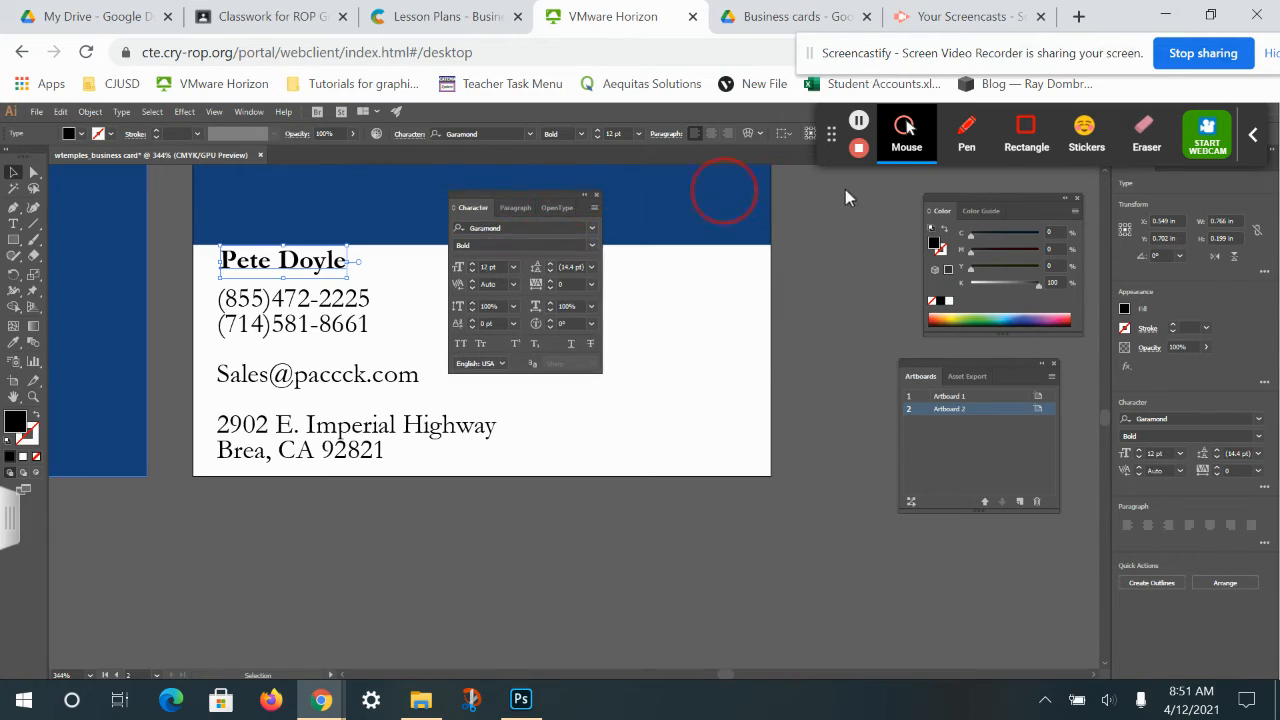
pyautogui.moveTo(576, 191); pyautogui.dragTo(996, 193)
pyautogui.click(618, 239)
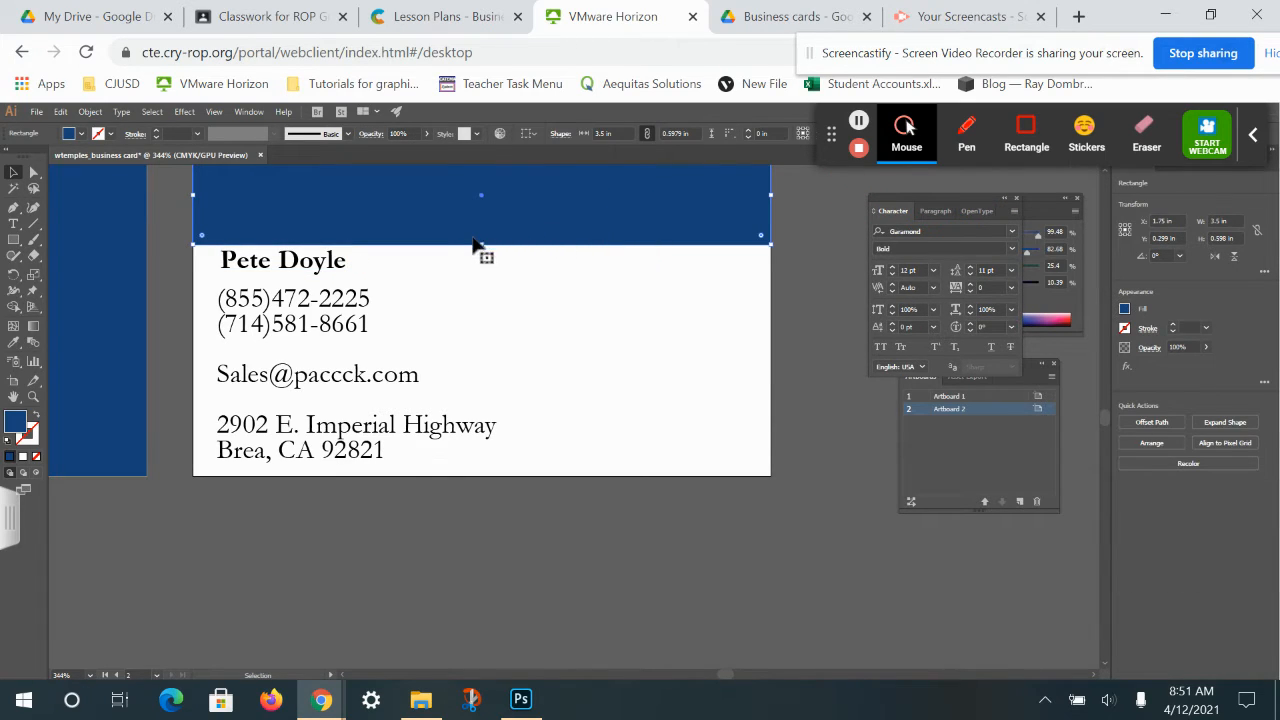
pyautogui.moveTo(483, 243); pyautogui.dragTo(487, 237)
pyautogui.moveTo(323, 266); pyautogui.dragTo(329, 256)
pyautogui.moveTo(316, 303)
pyautogui.mouseDown()
pyautogui.moveTo(337, 294)
pyautogui.moveTo(326, 300)
pyautogui.mouseUp()
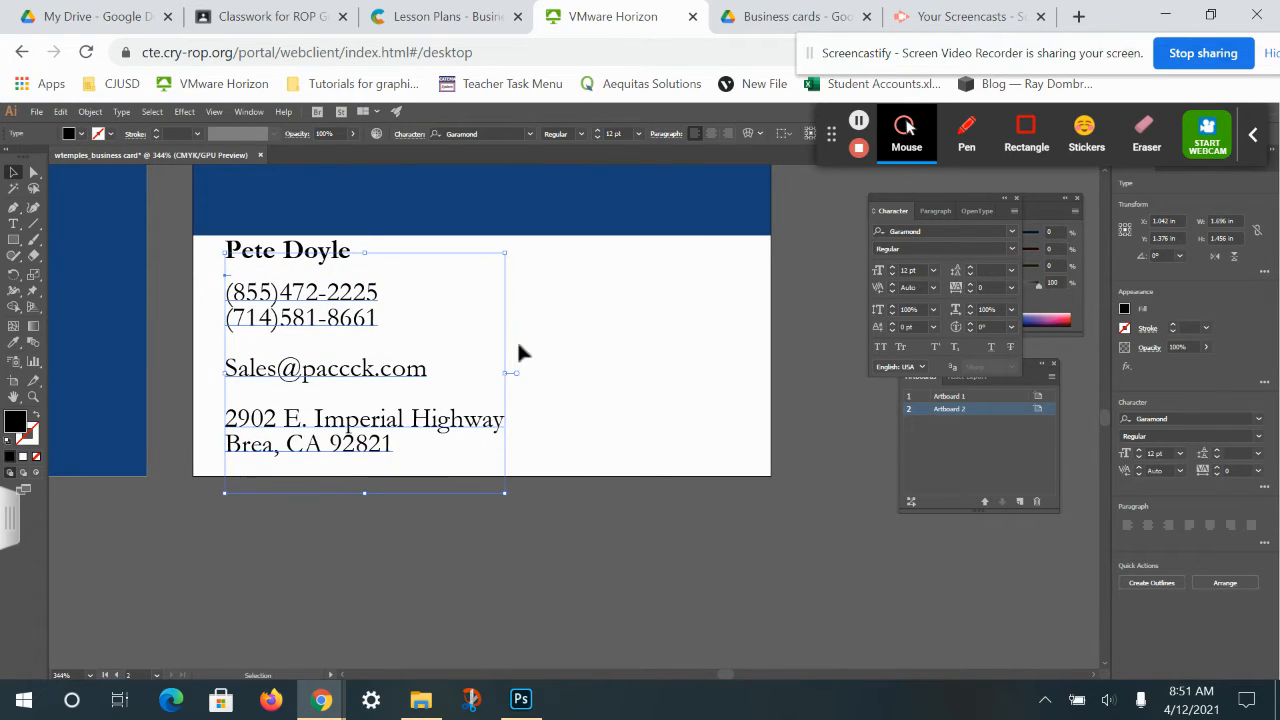
pyautogui.click(577, 343)
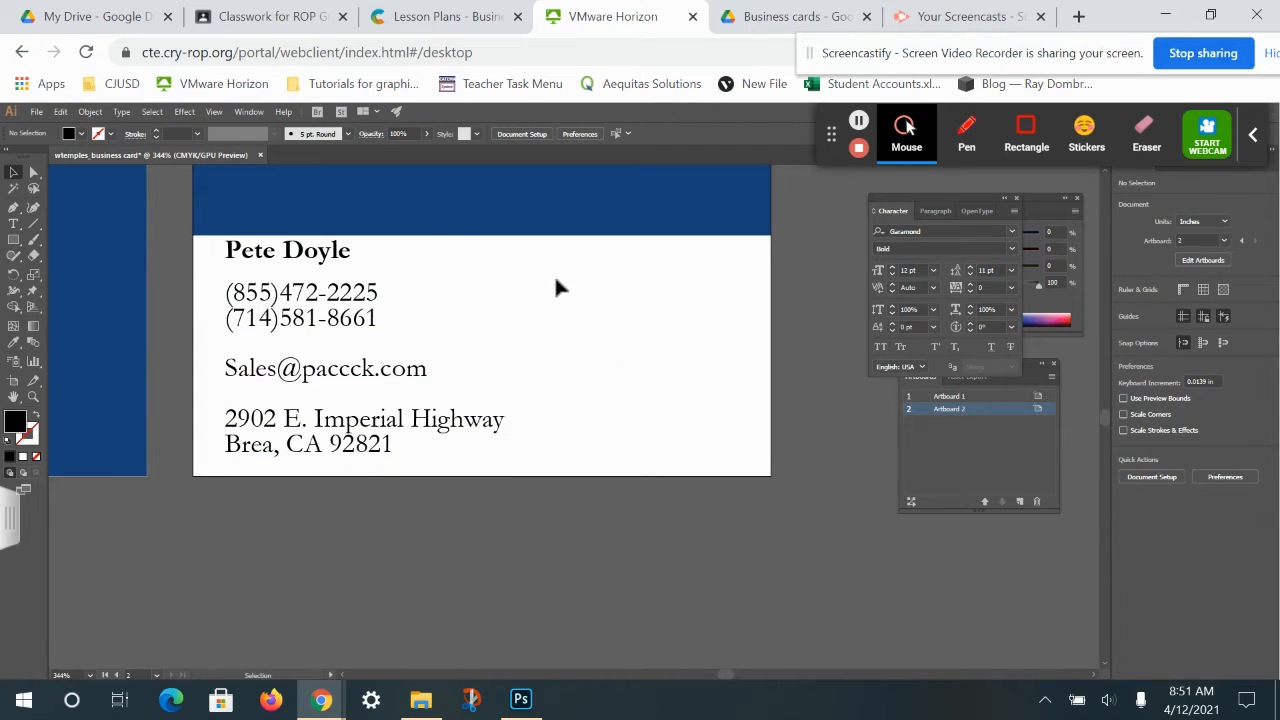
# Place the PACCCK_logo final image on the card's right side via File > Place.
pyautogui.click(36, 112)
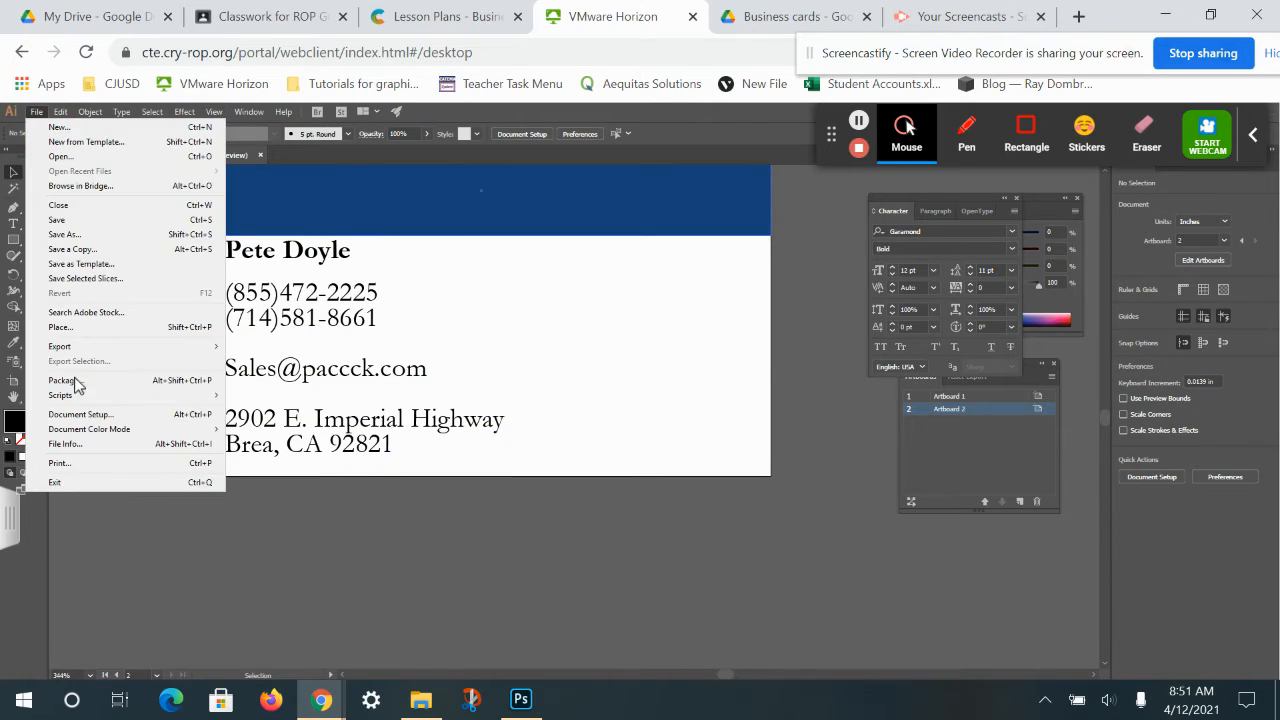
pyautogui.click(82, 328)
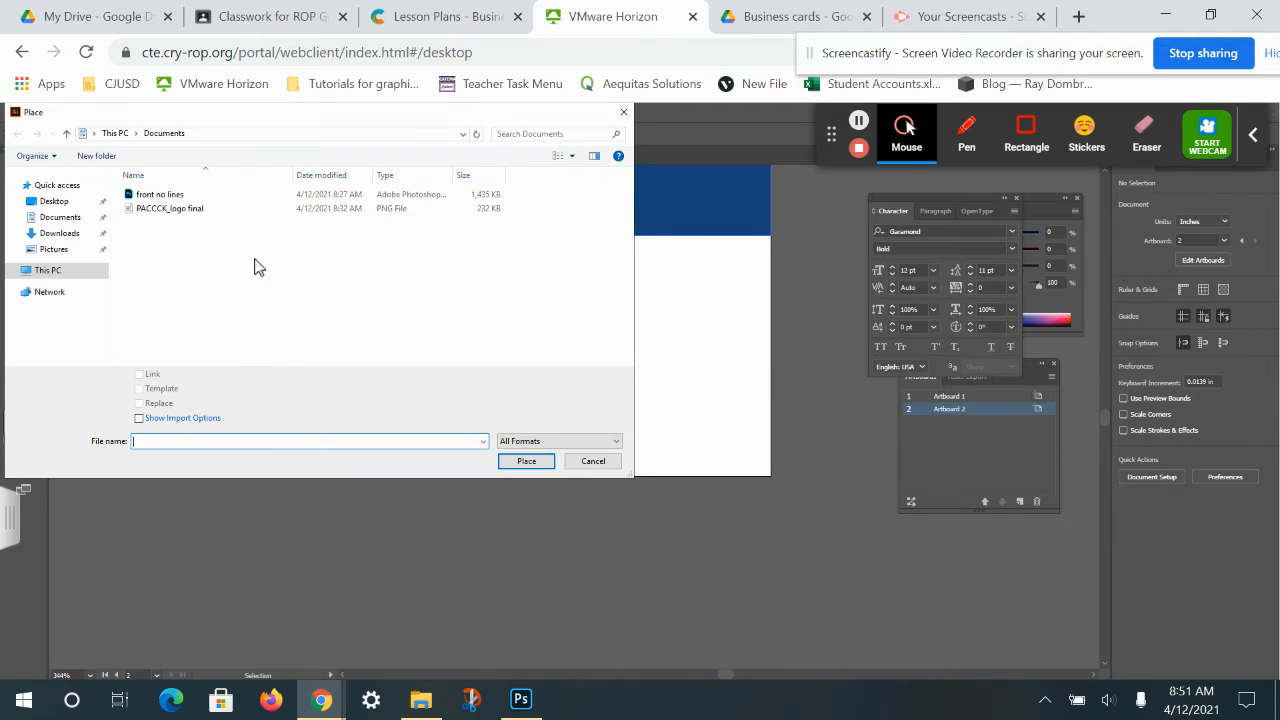
pyautogui.click(166, 215)
pyautogui.doubleClick(166, 215)
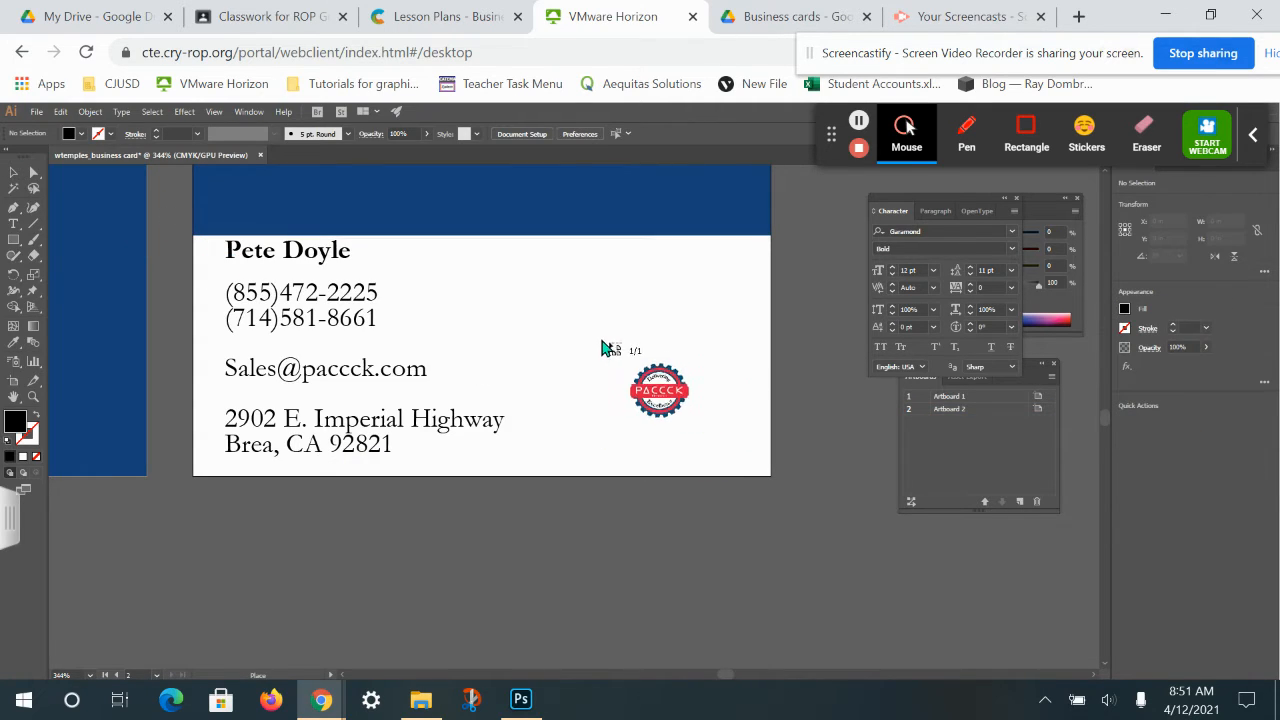
pyautogui.click(595, 302)
pyautogui.moveTo(630, 350); pyautogui.dragTo(700, 401)
# Scale the logo up, nudge it slightly upward, and recentre the view on the card.
pyautogui.moveTo(580, 291); pyautogui.dragTo(565, 268)
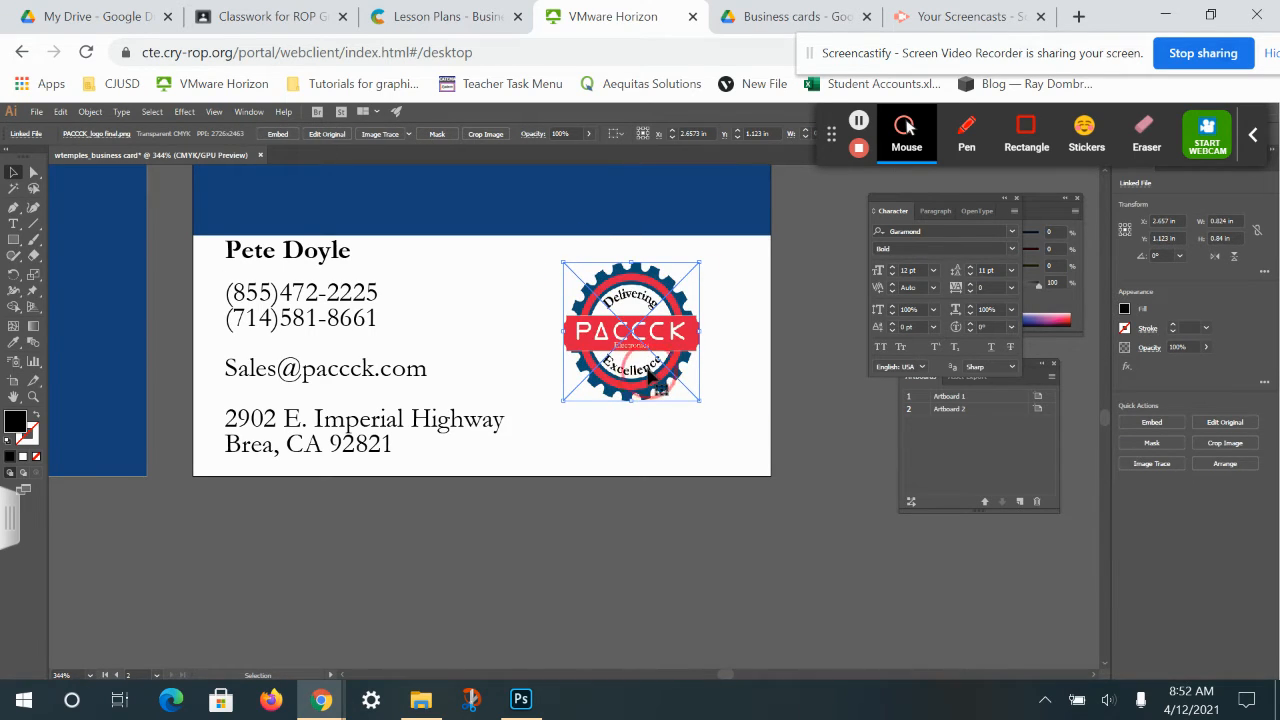
pyautogui.hotkey('ctrl', 'z')
pyautogui.moveTo(581, 400); pyautogui.dragTo(560, 420)
pyautogui.moveTo(656, 384)
pyautogui.mouseDown()
pyautogui.moveTo(665, 362)
pyautogui.moveTo(656, 368)
pyautogui.mouseUp()
pyautogui.click(789, 387)
pyautogui.press('space')
pyautogui.moveTo(562, 343); pyautogui.dragTo(578, 472)
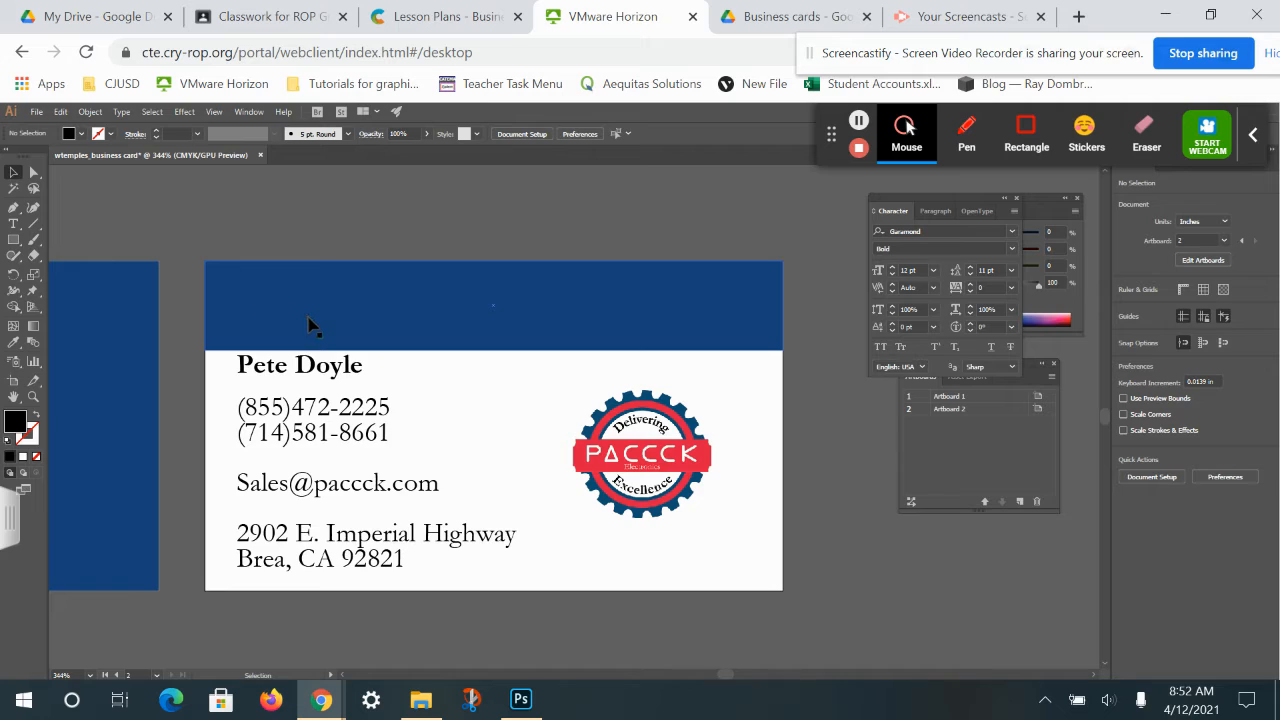
pyautogui.click(13, 225)
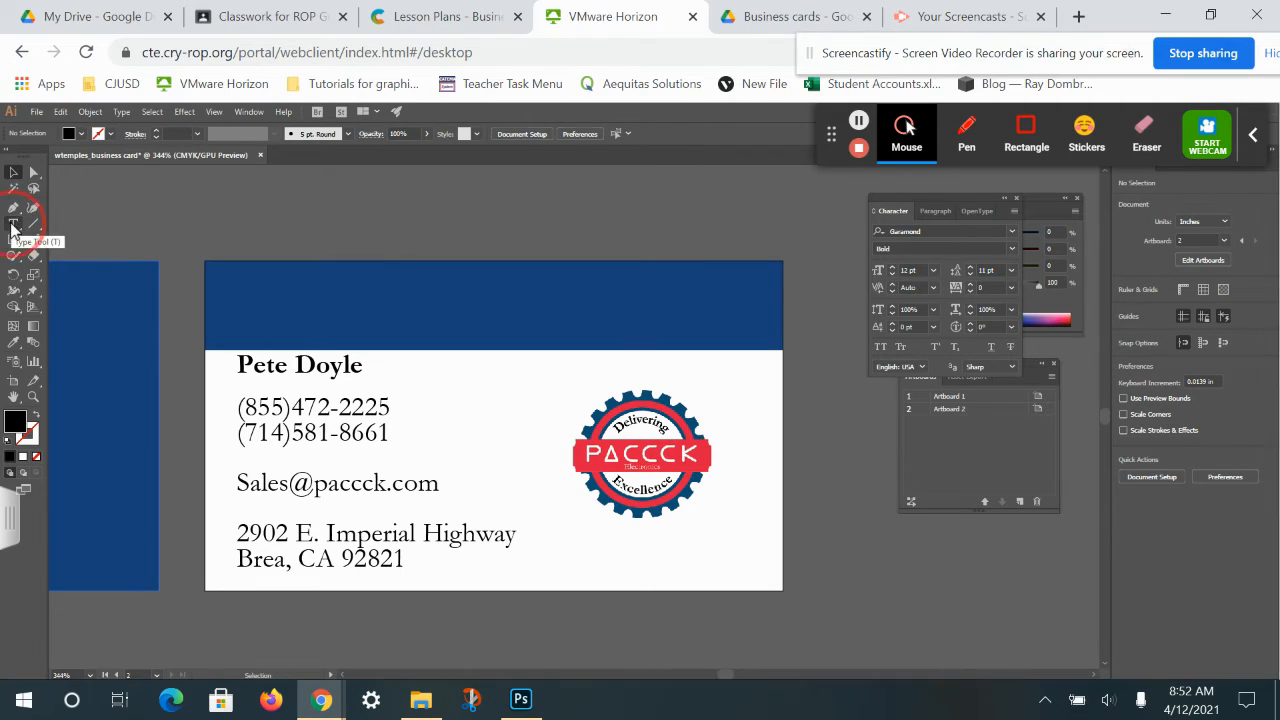
# Type 'PACCCK Electronics' in the blue bar and make it white at 19 pt.
pyautogui.click(230, 290)
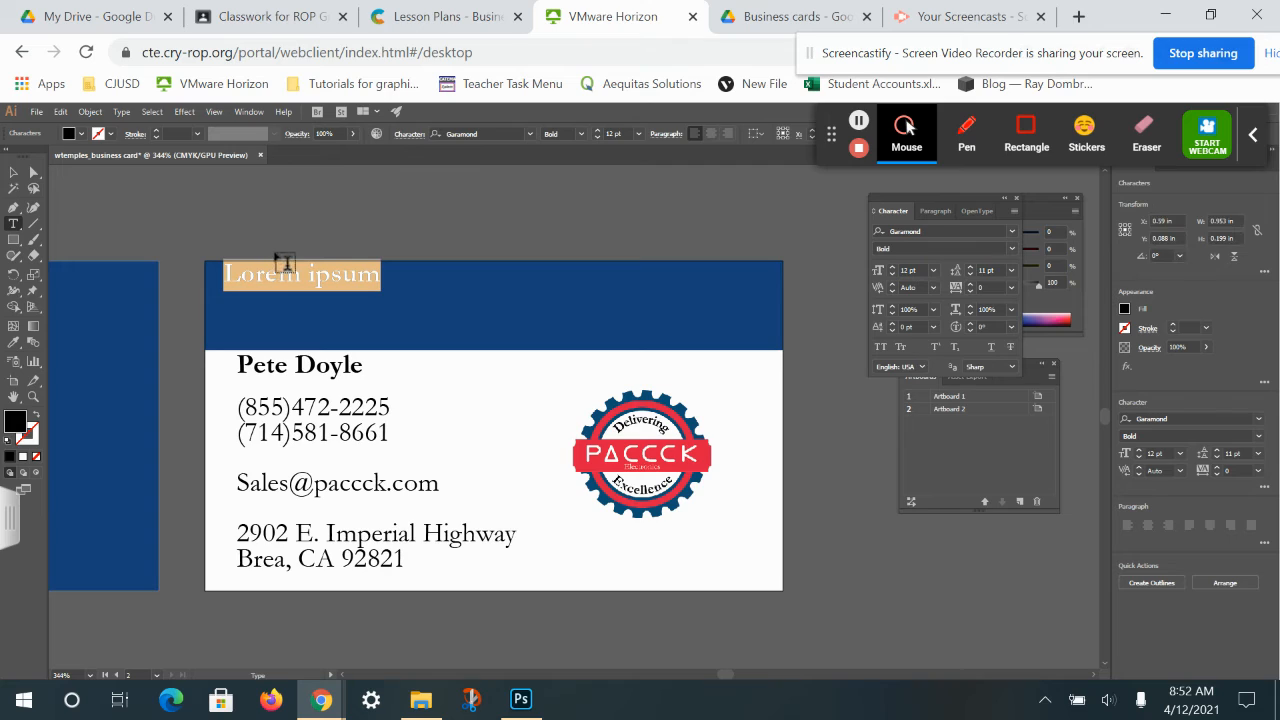
pyautogui.write('PACCCK')
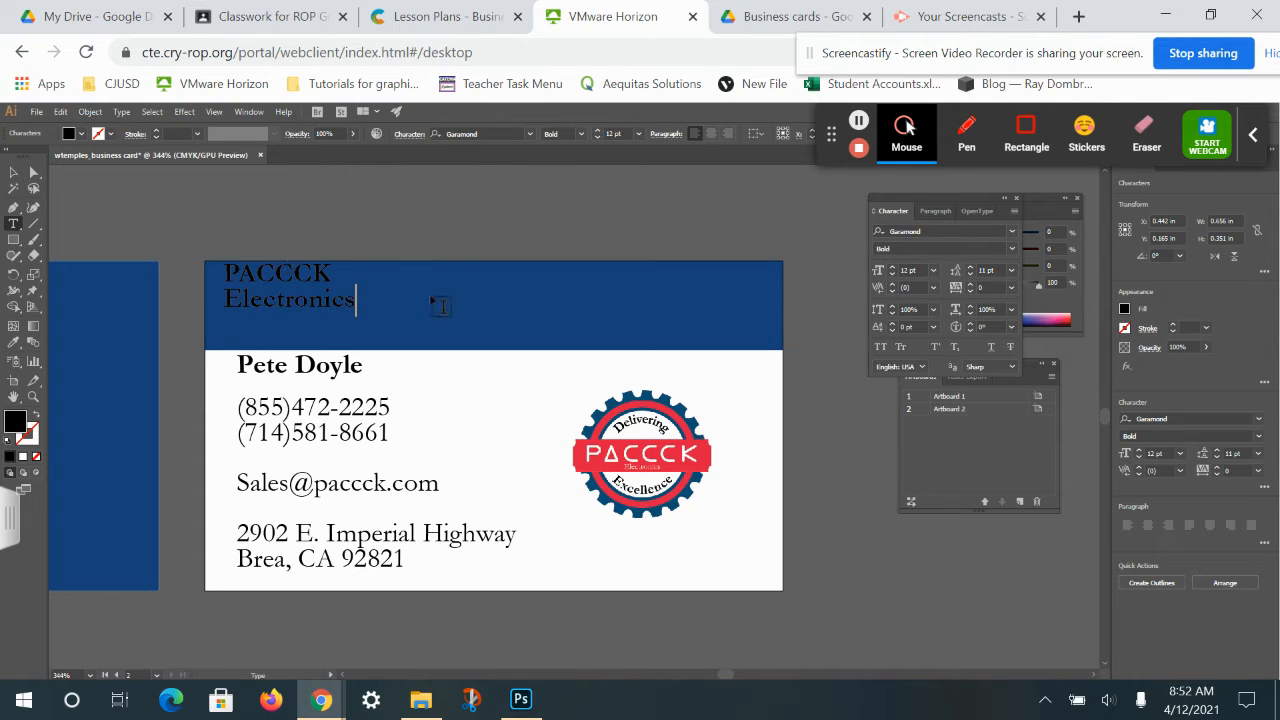
pyautogui.moveTo(350, 299); pyautogui.dragTo(214, 237)
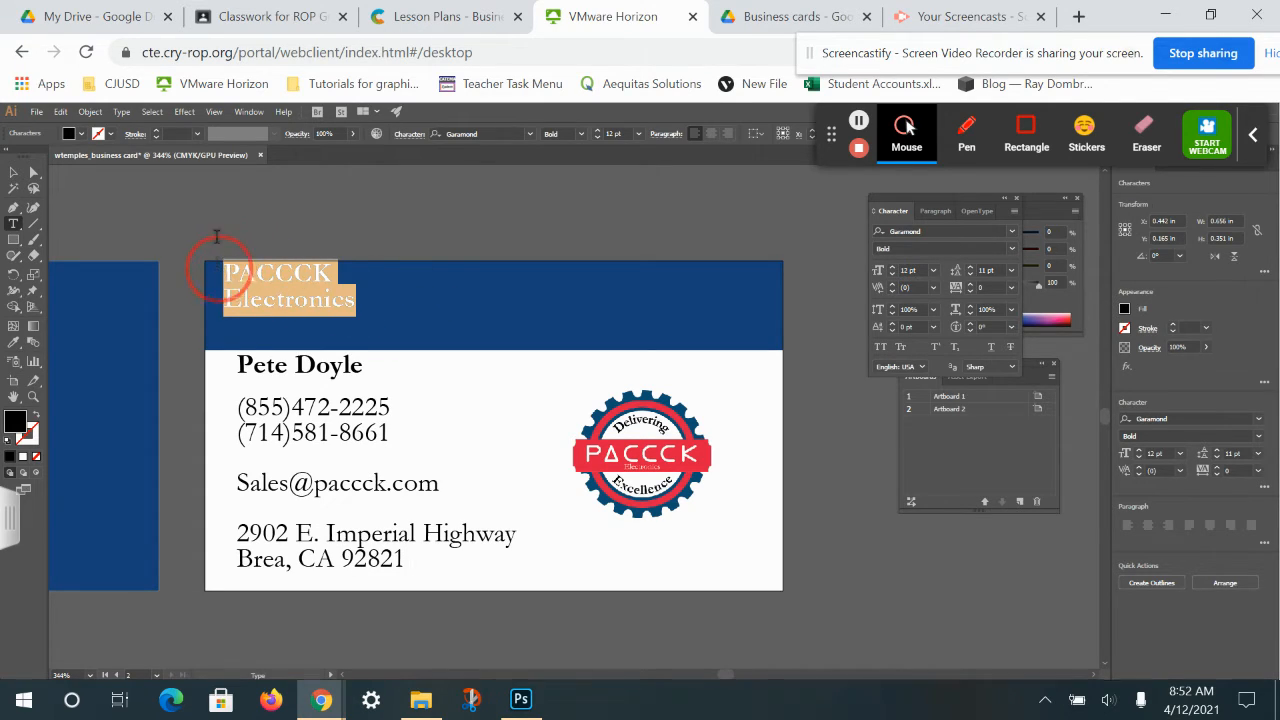
pyautogui.doubleClick(16, 424)
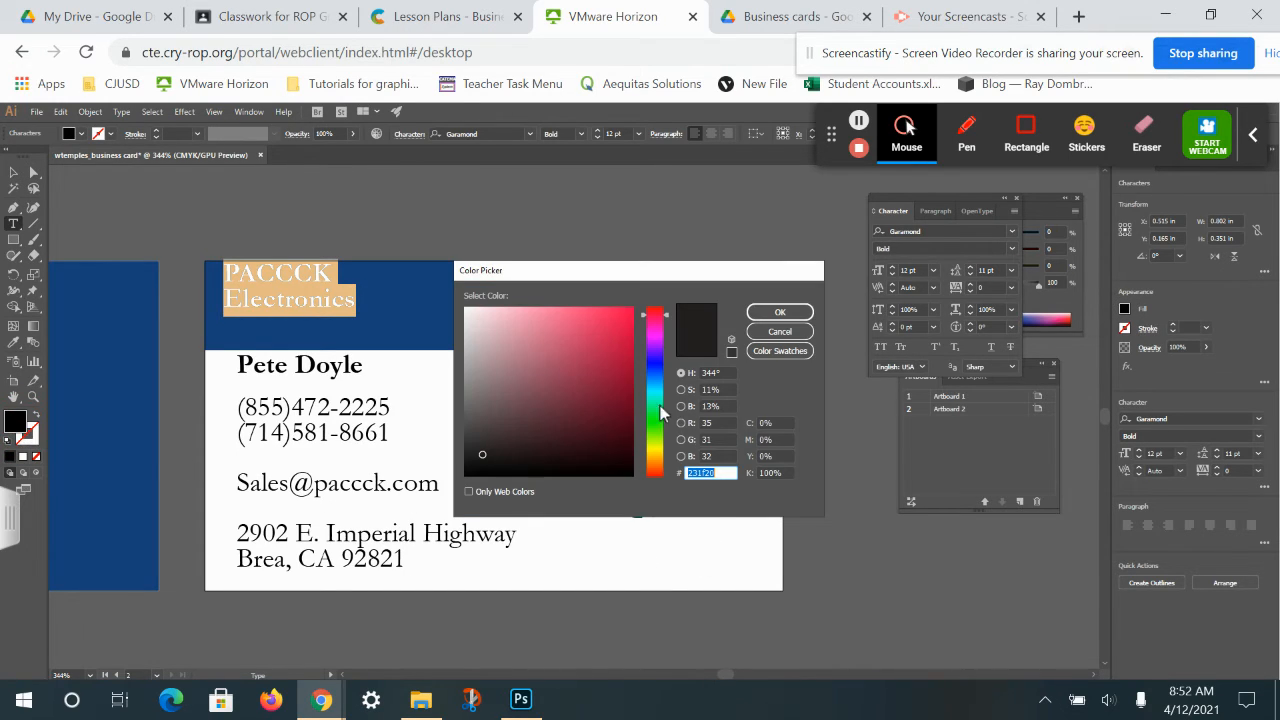
pyautogui.click(521, 328)
pyautogui.click(780, 331)
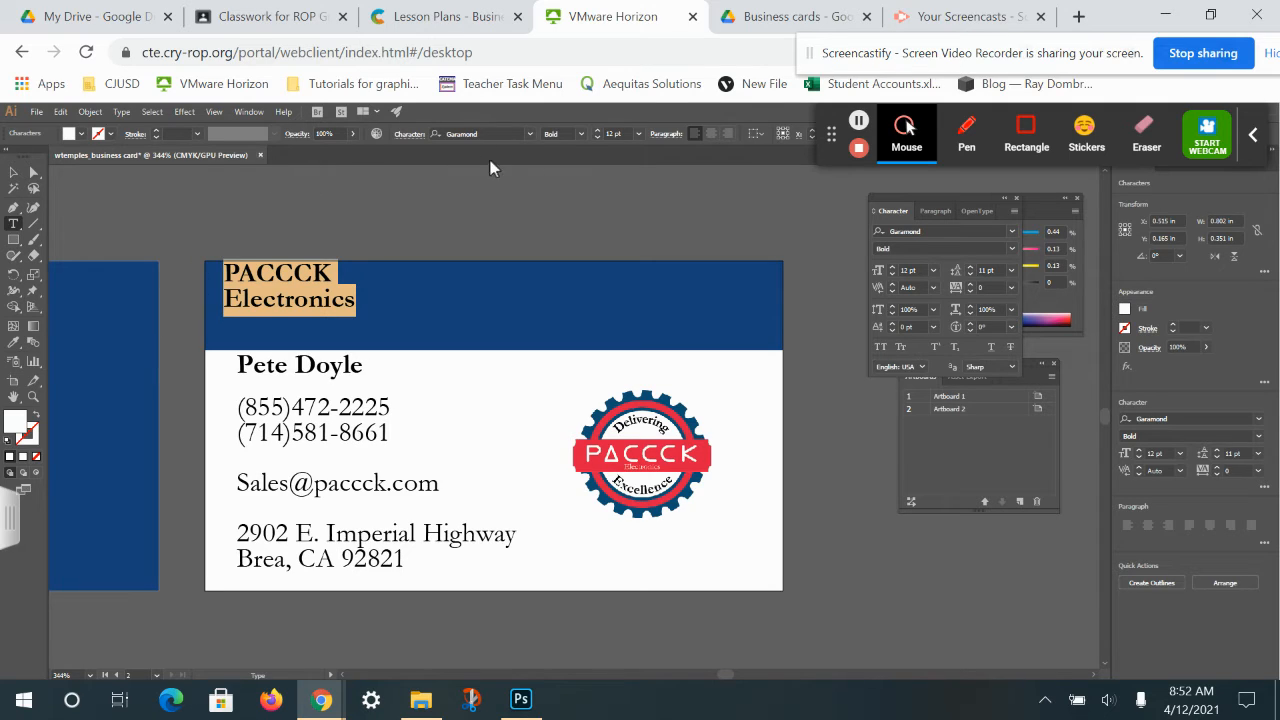
pyautogui.click(597, 130)
pyautogui.click(597, 130)
pyautogui.click(597, 130)
pyautogui.click(597, 130)
pyautogui.click(597, 130)
pyautogui.click(597, 130)
pyautogui.click(597, 130)
# Move the heading down and left, then cut the word Electronics out of it.
pyautogui.click(13, 176)
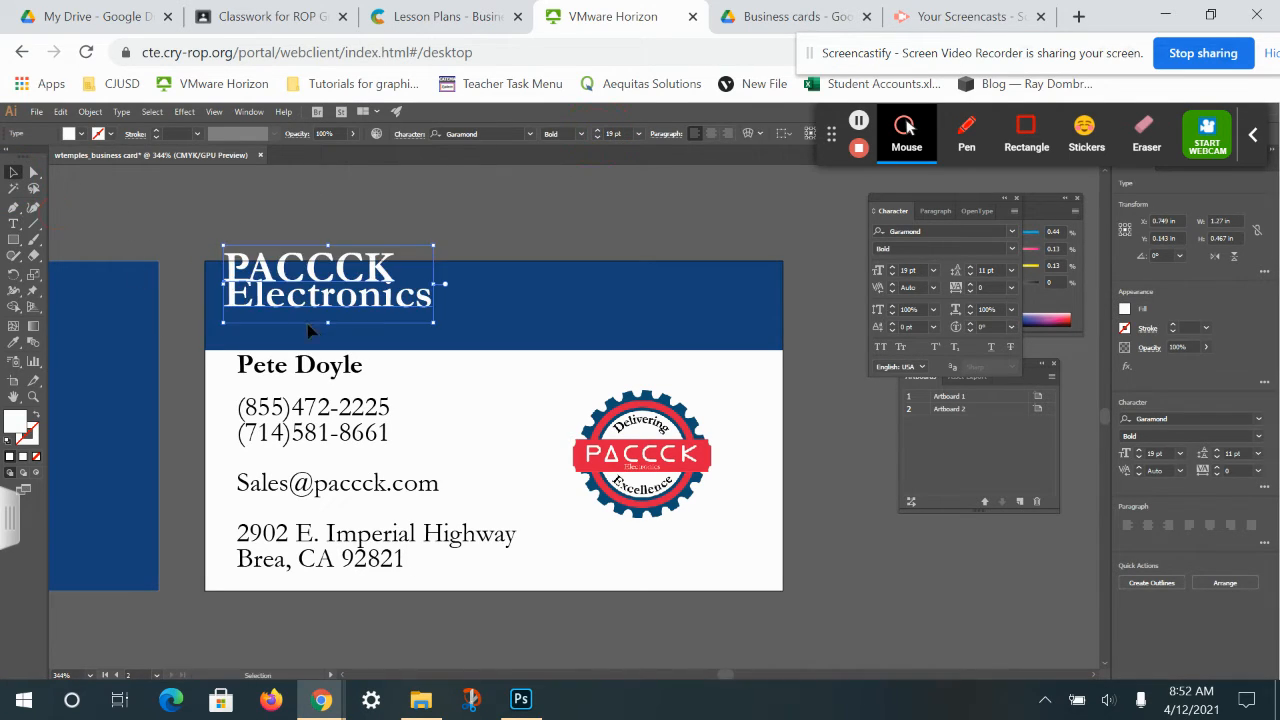
pyautogui.moveTo(326, 302); pyautogui.dragTo(310, 324)
pyautogui.doubleClick(416, 318)
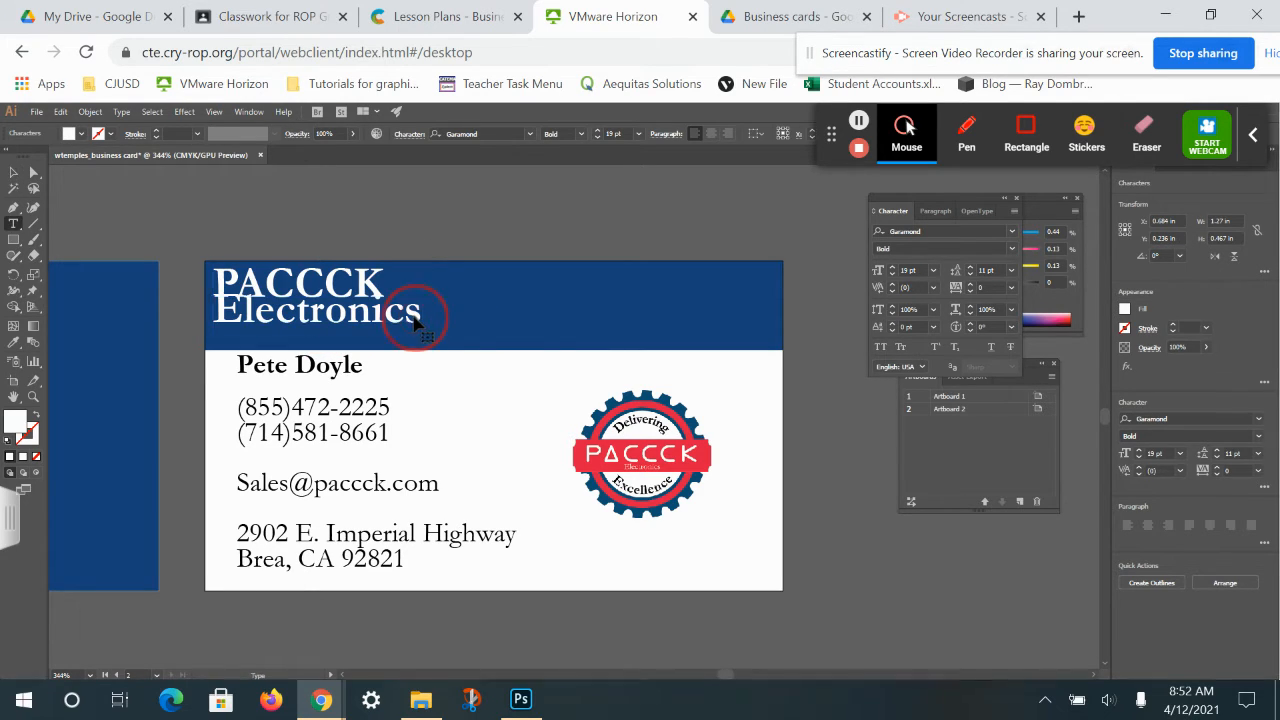
pyautogui.doubleClick(416, 318)
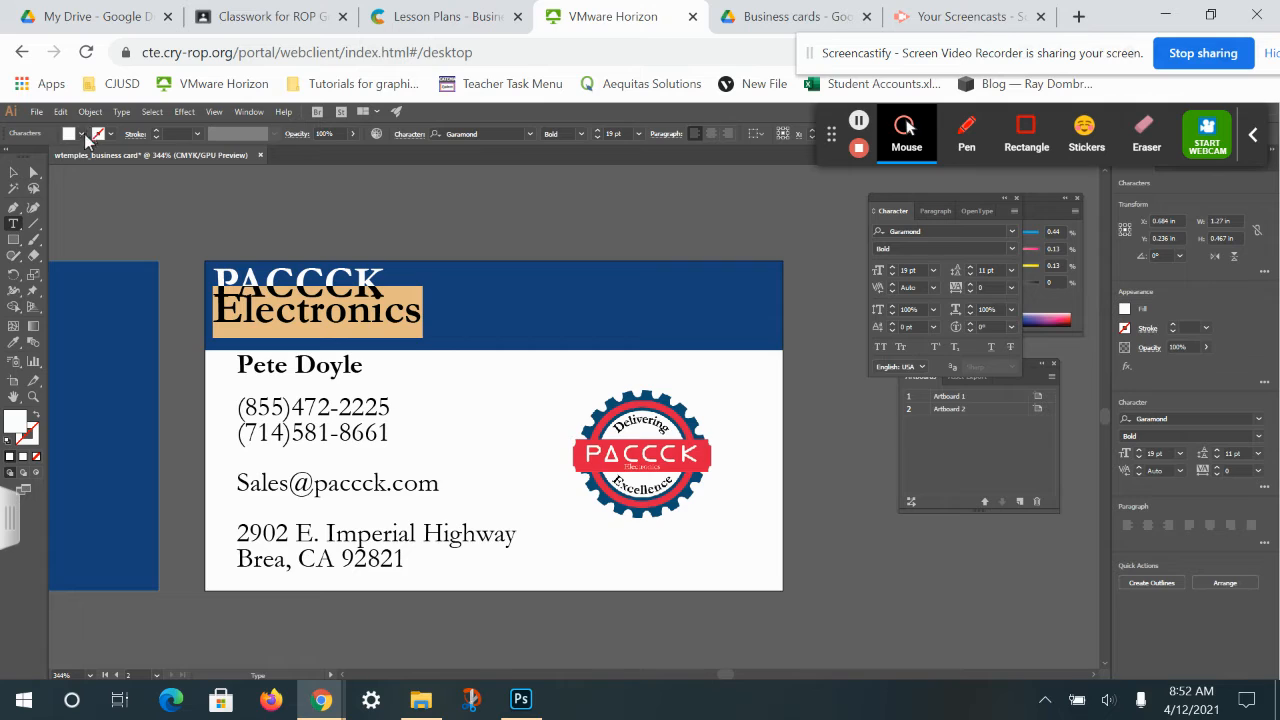
pyautogui.click(58, 113)
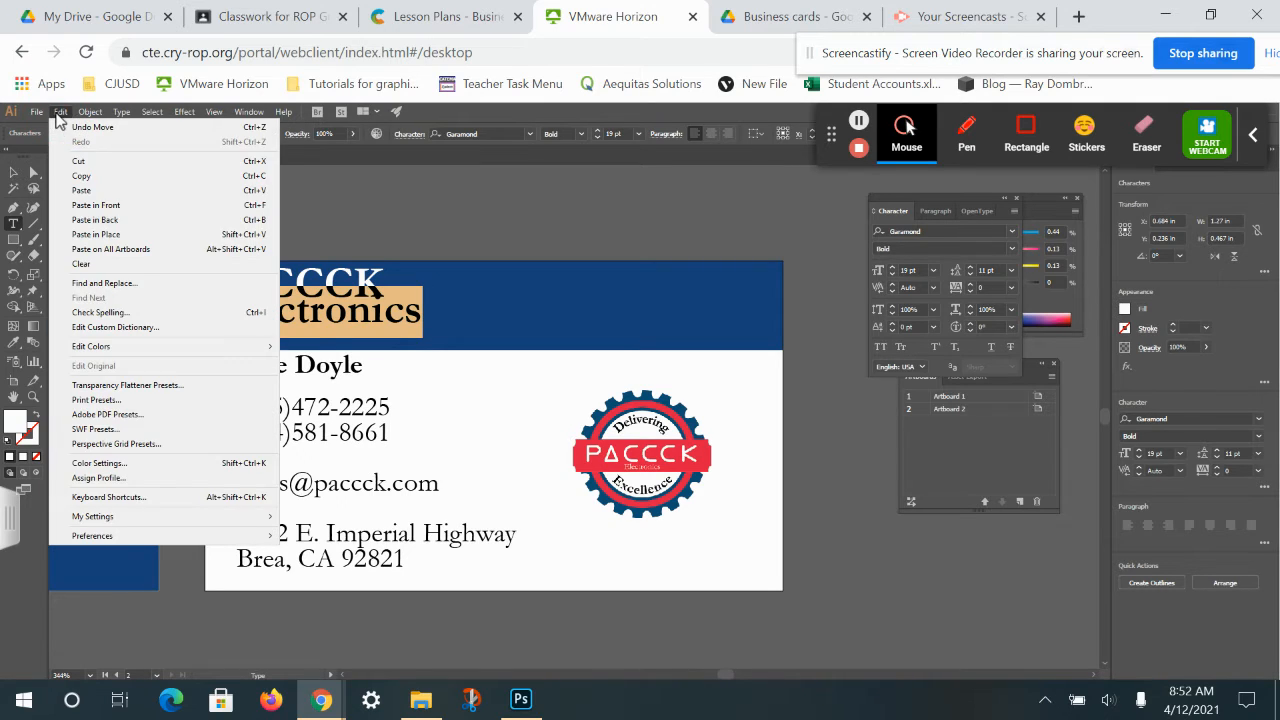
pyautogui.click(86, 163)
# Apply the Aaargh Normal font to the word PACCCK, restoring it after an accidental deletion.
pyautogui.moveTo(378, 288); pyautogui.dragTo(137, 300)
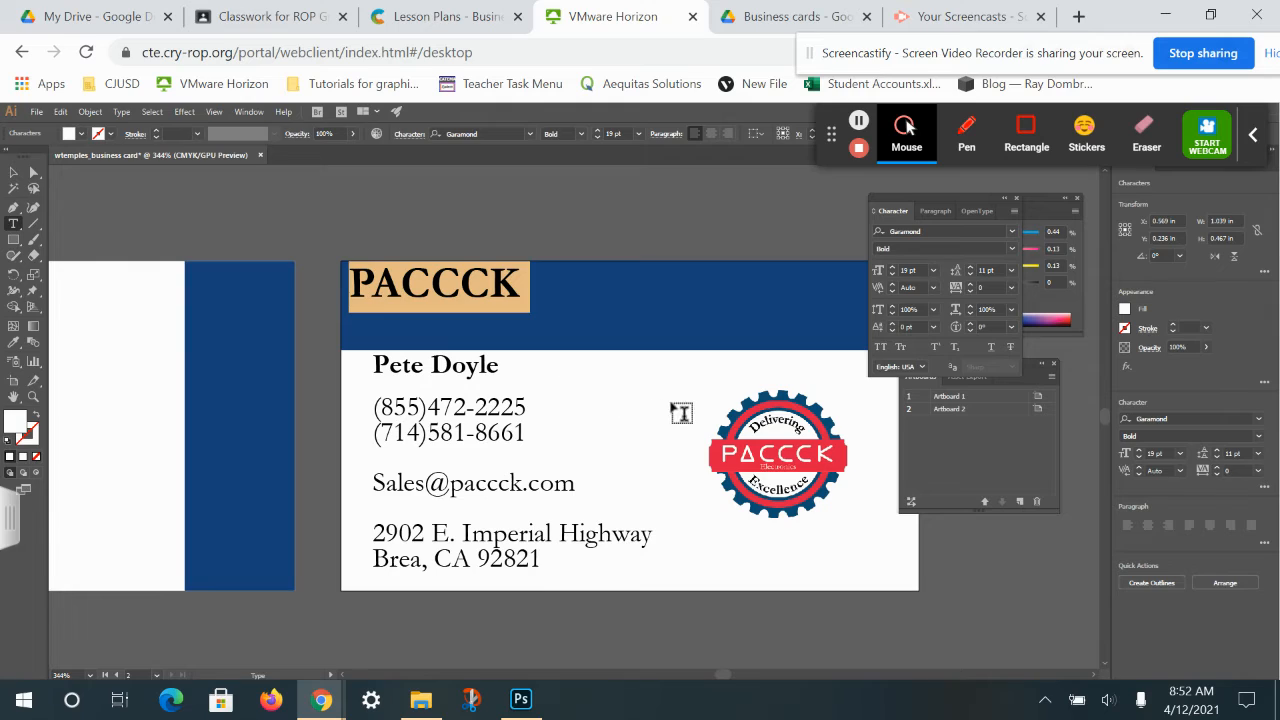
pyautogui.press('BackSpace')
pyautogui.moveTo(662, 396); pyautogui.dragTo(478, 384)
pyautogui.hotkey('ctrl', 'z')
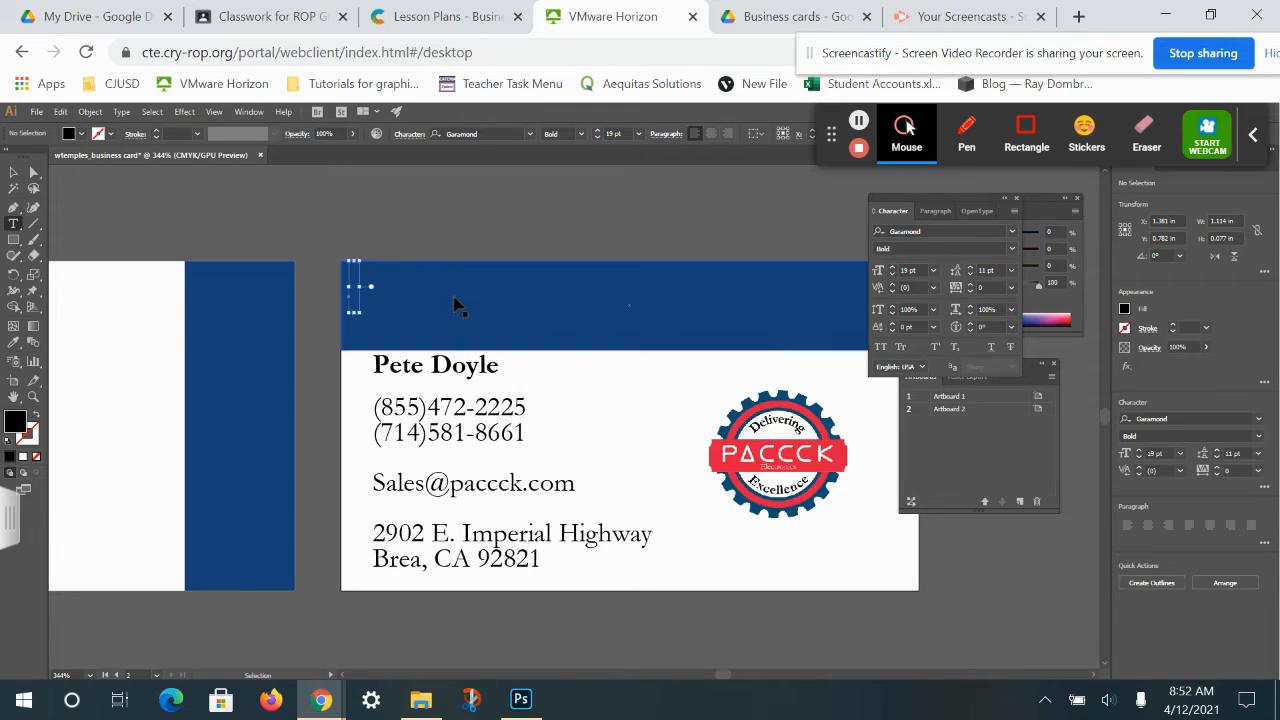
pyautogui.hotkey('ctrl', 'z')
pyautogui.click(479, 275)
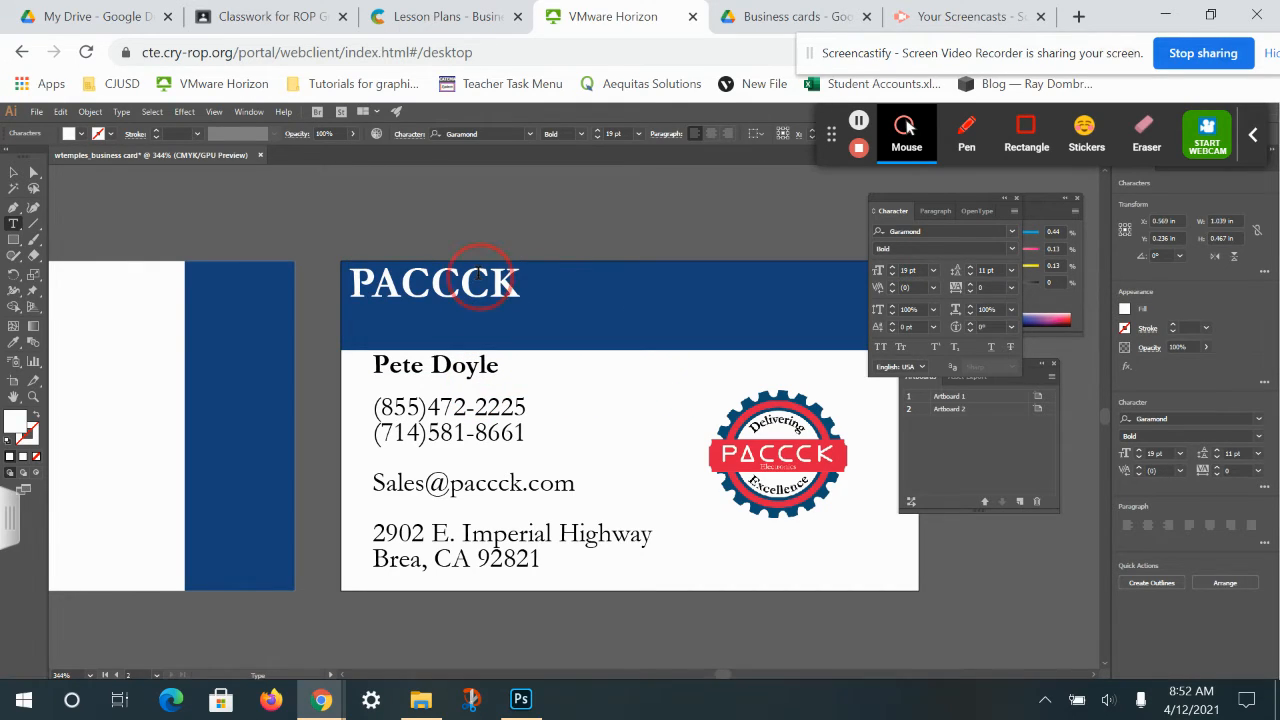
pyautogui.doubleClick(479, 275)
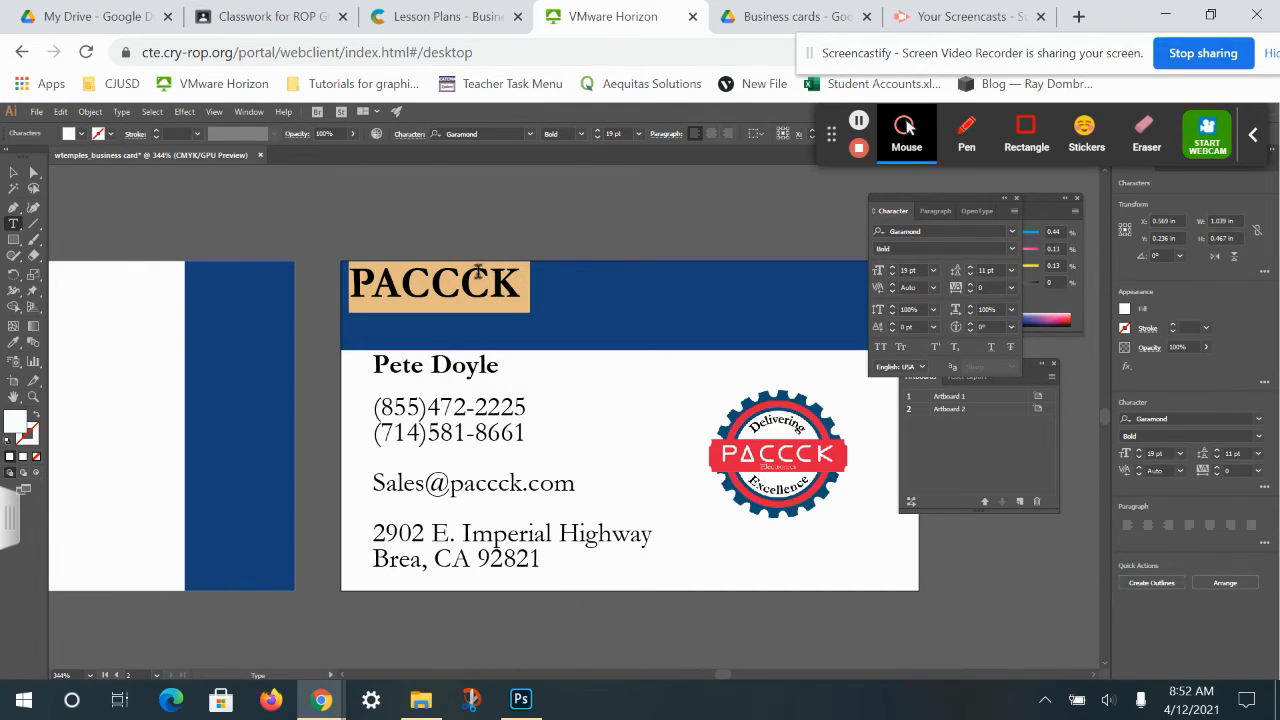
pyautogui.click(531, 134)
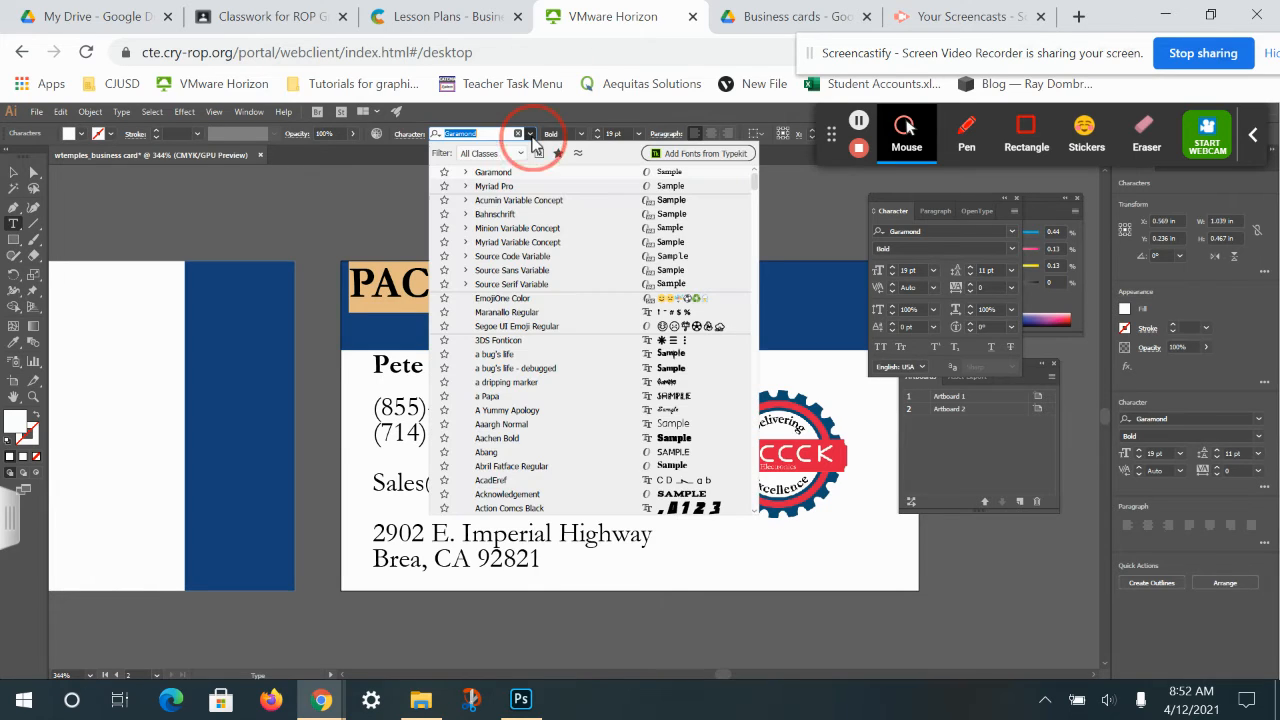
pyautogui.click(674, 428)
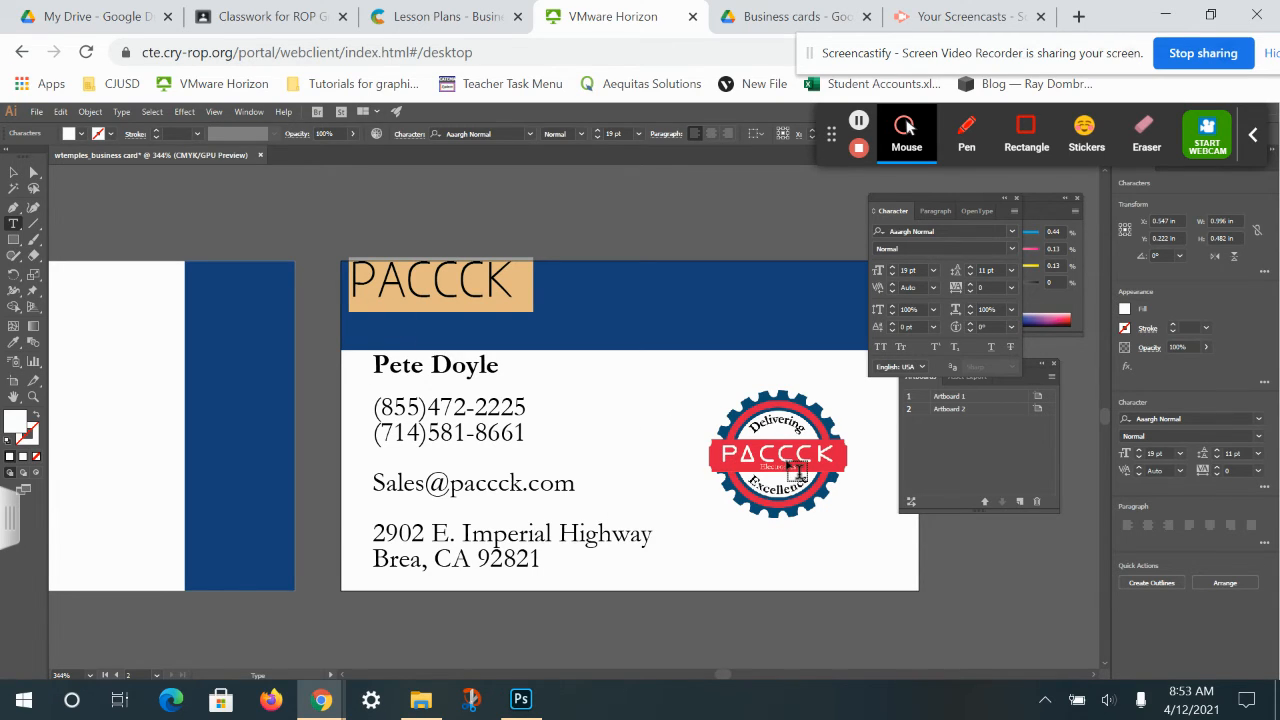
# Paste Electronics as a new line and move it below PACCCK.
pyautogui.click(482, 315)
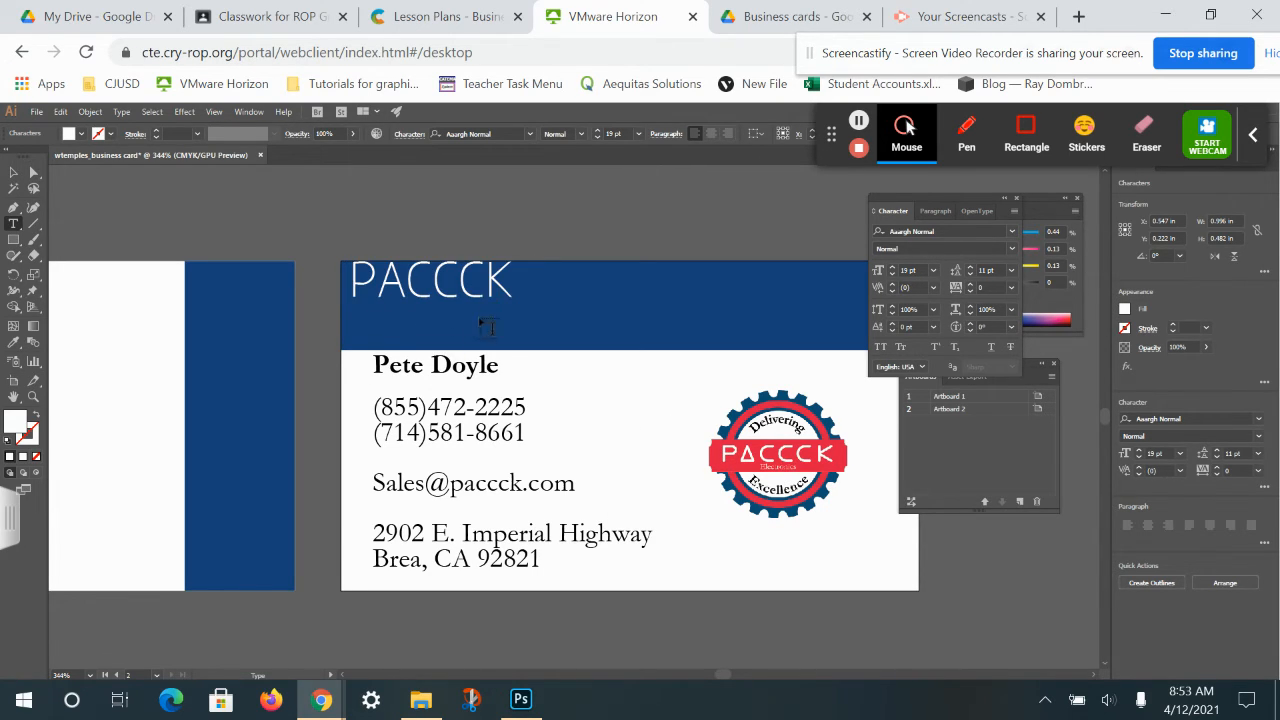
pyautogui.rightClick(357, 327)
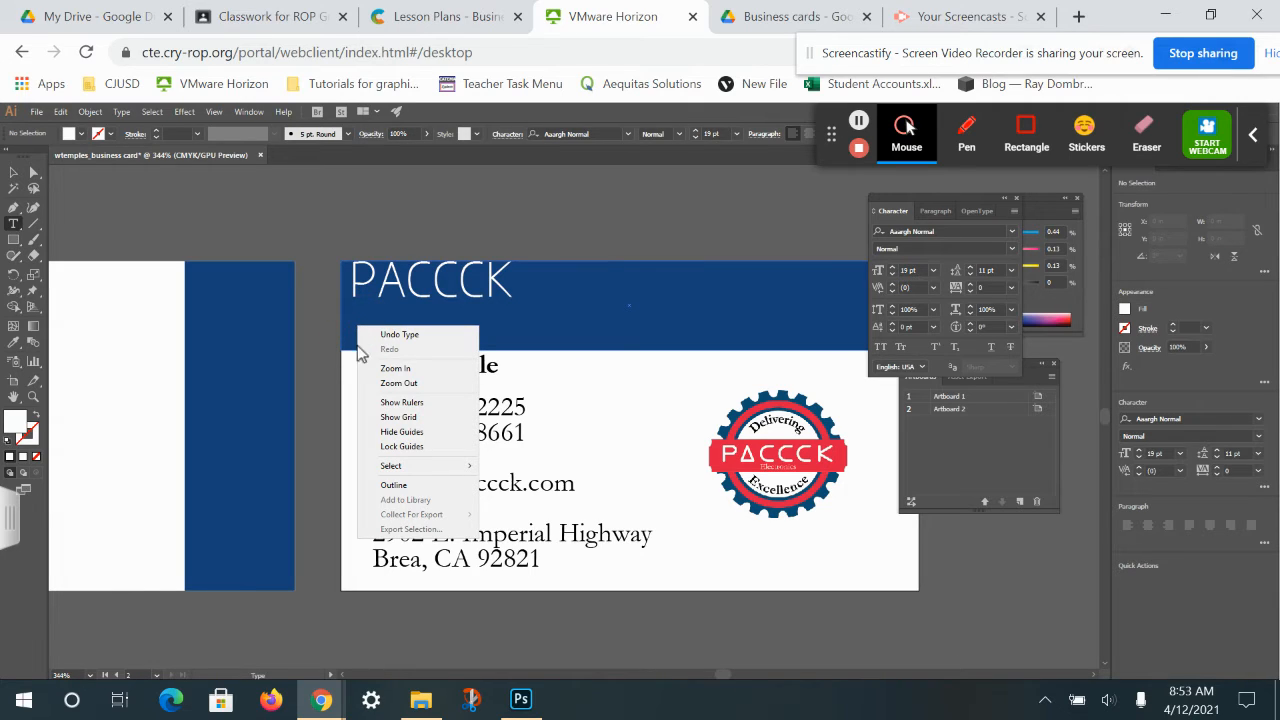
pyautogui.click(358, 322)
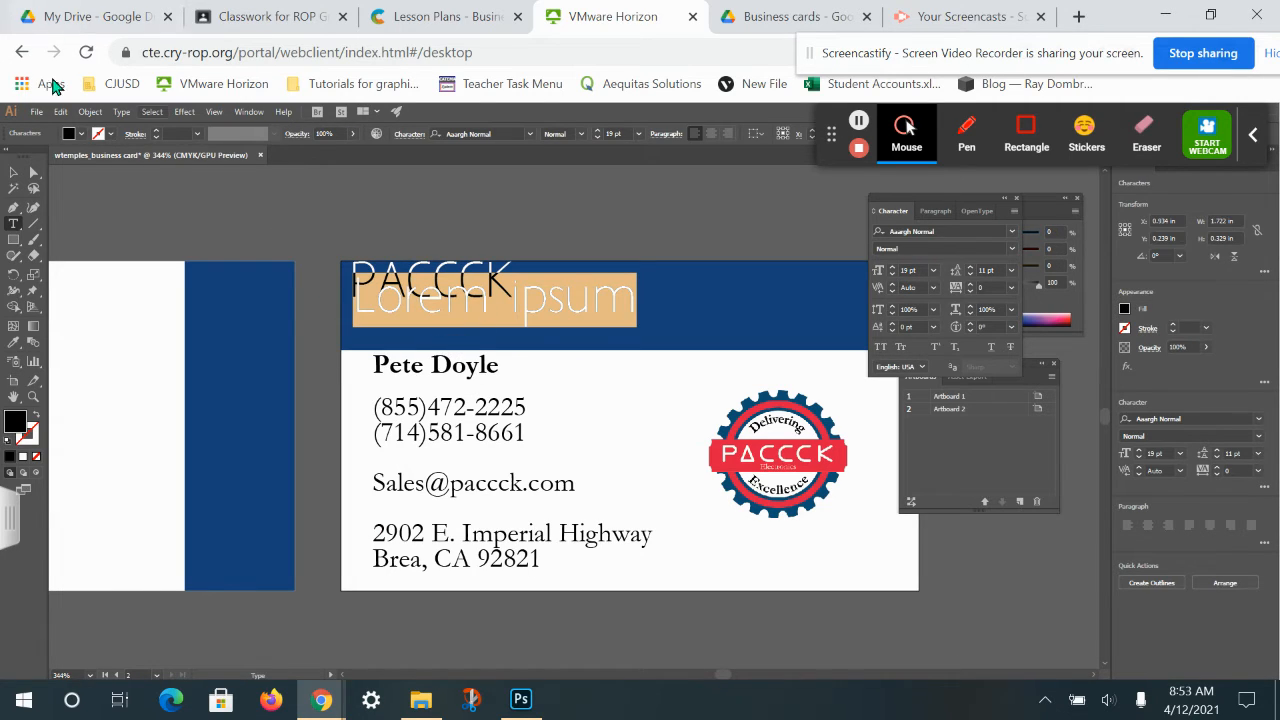
pyautogui.click(60, 111)
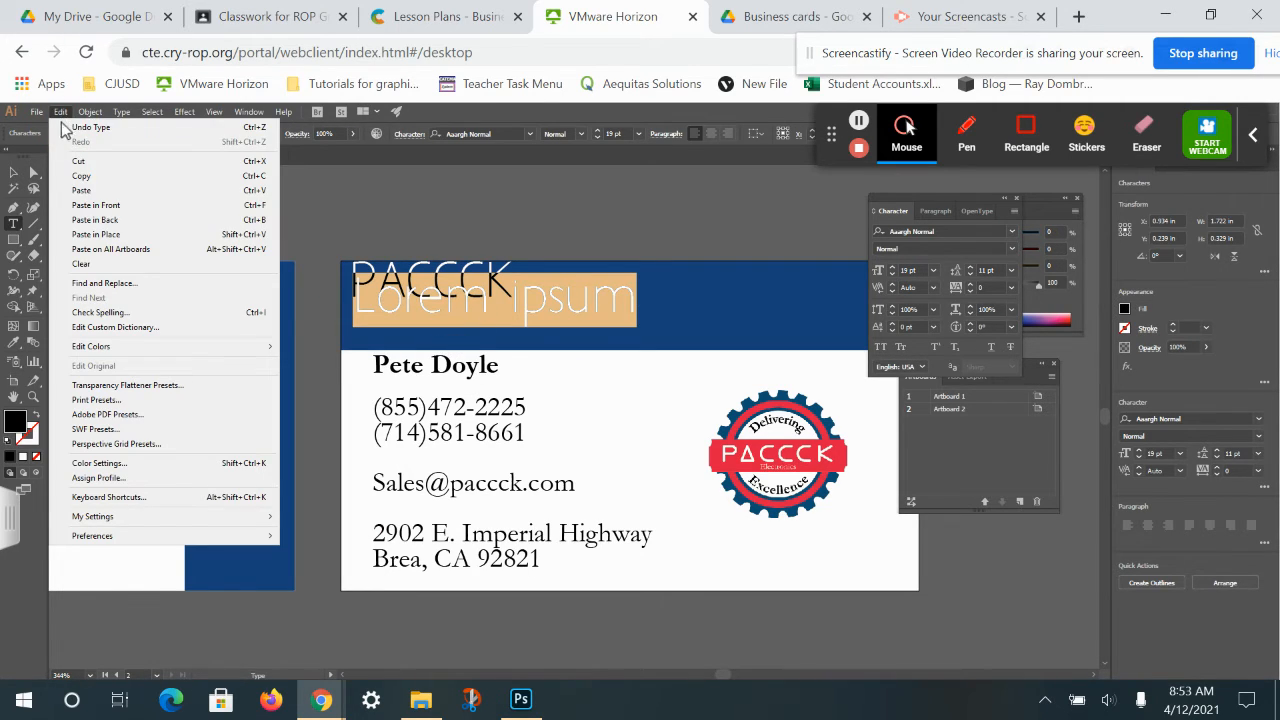
pyautogui.click(86, 192)
pyautogui.click(13, 172)
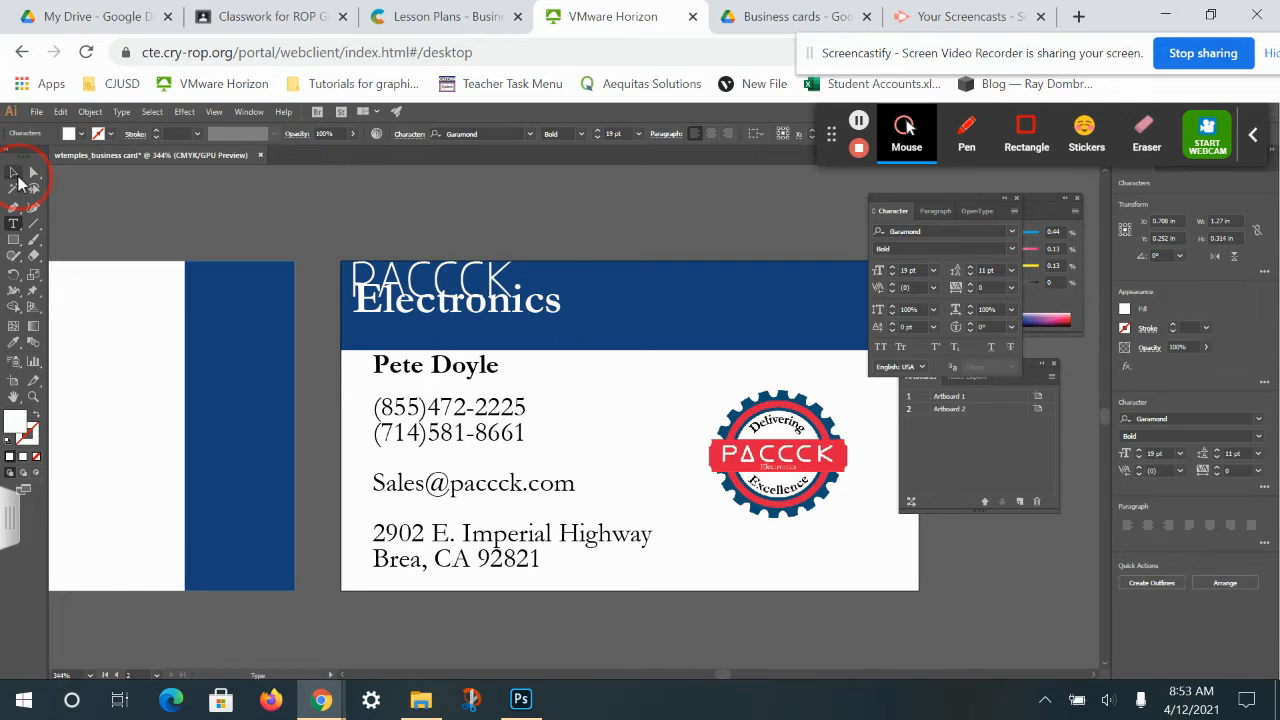
pyautogui.moveTo(442, 303); pyautogui.dragTo(436, 334)
# Reselect the word PACCCK and open its font style list.
pyautogui.click(446, 286)
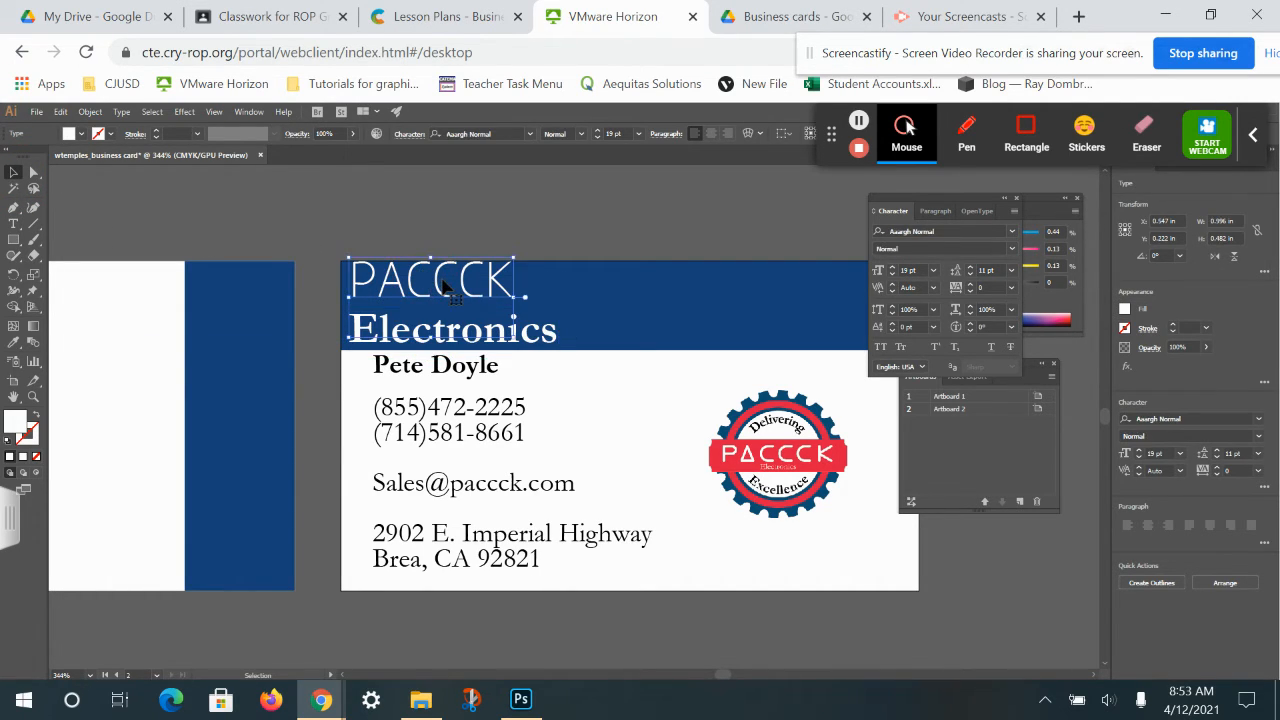
pyautogui.doubleClick(498, 284)
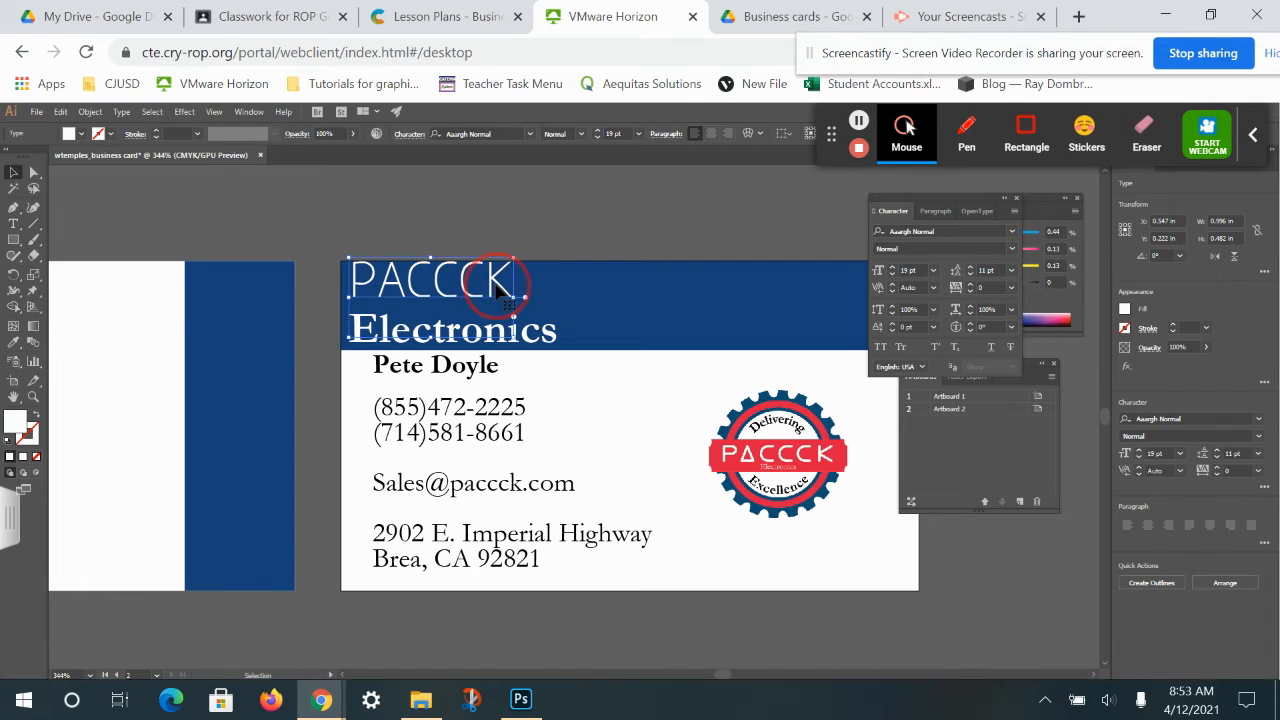
pyautogui.doubleClick(497, 287)
pyautogui.click(581, 134)
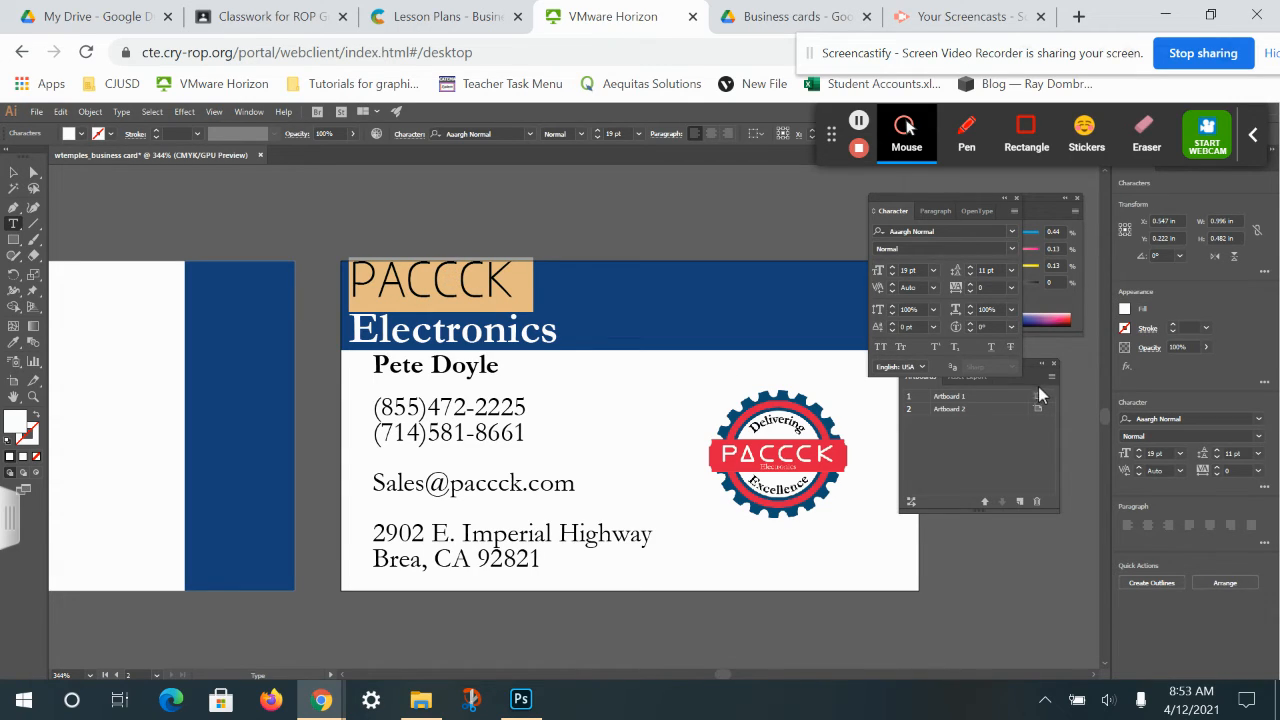
# Give the PACCCK text a white stroke.
pyautogui.click(111, 135)
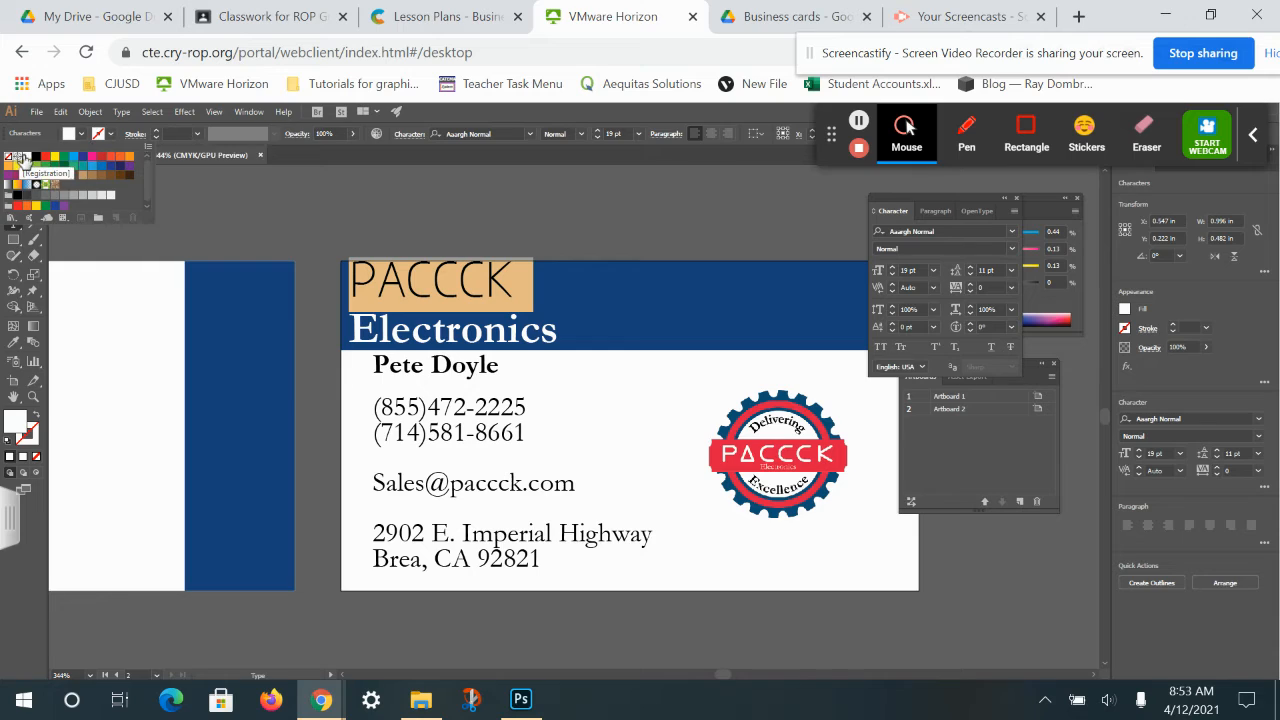
pyautogui.click(29, 158)
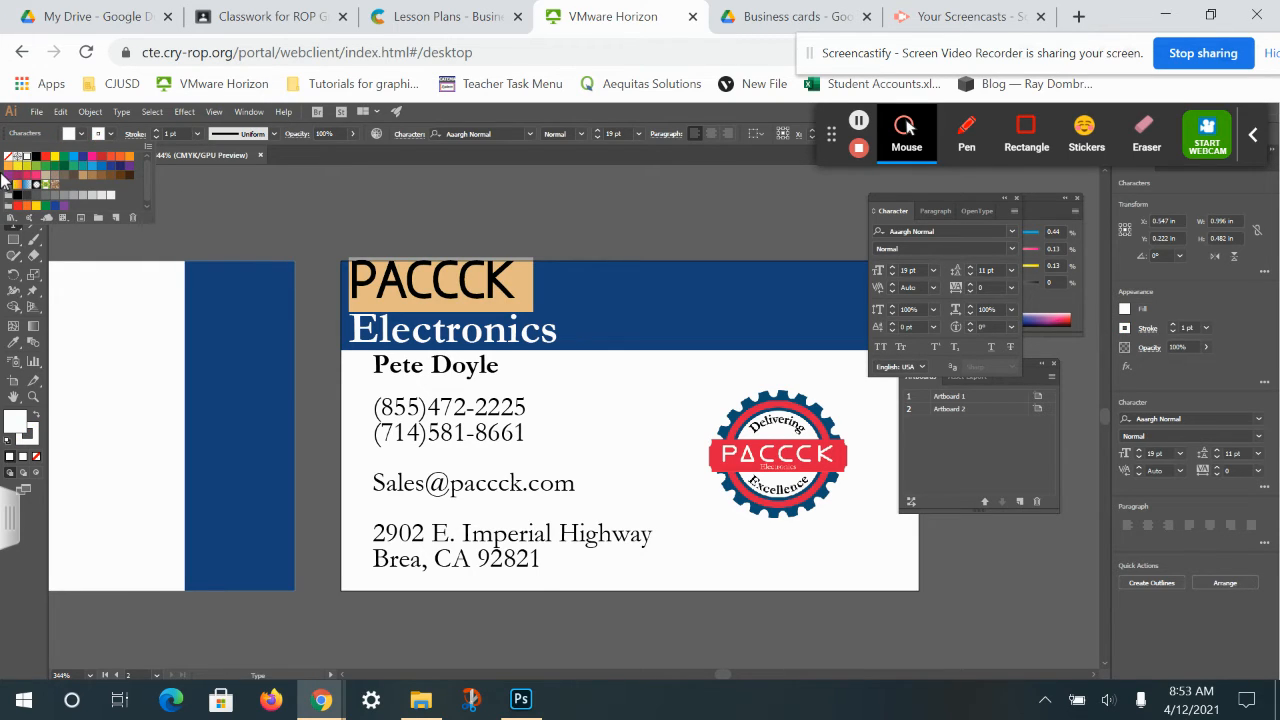
pyautogui.click(13, 172)
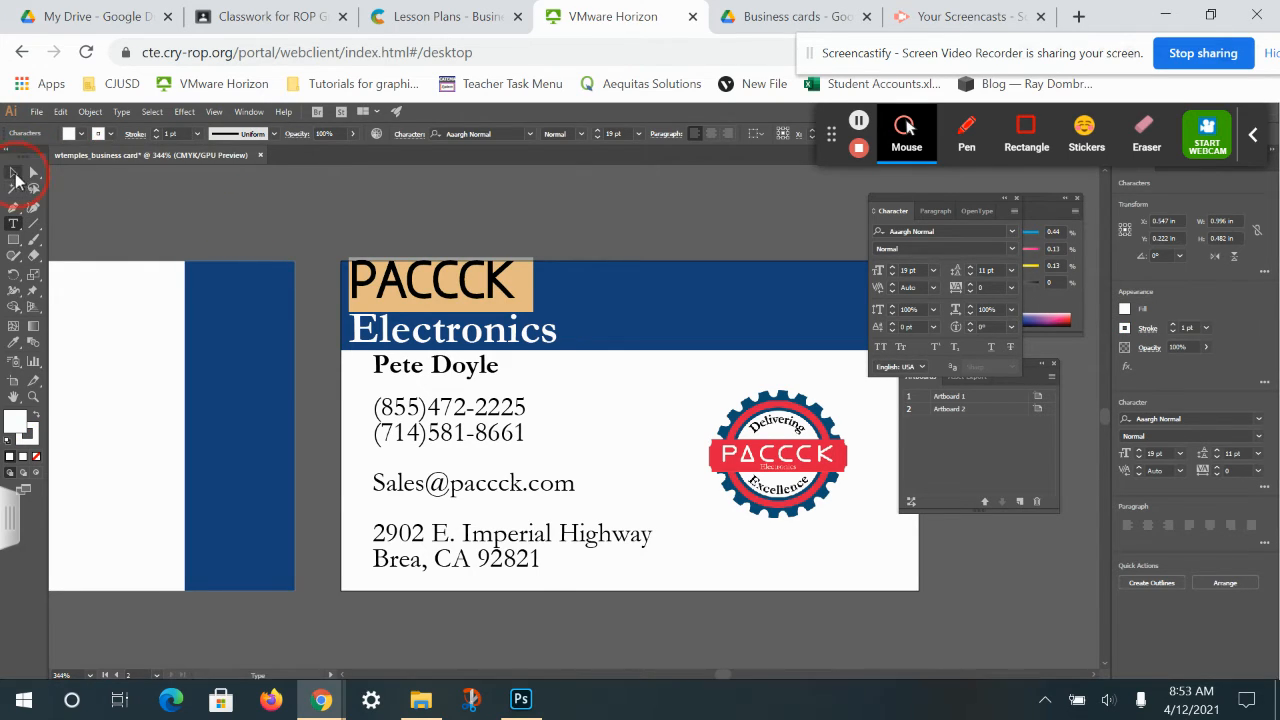
pyautogui.click(569, 207)
# Nudge the Electronics text slightly to the right.
pyautogui.click(512, 341)
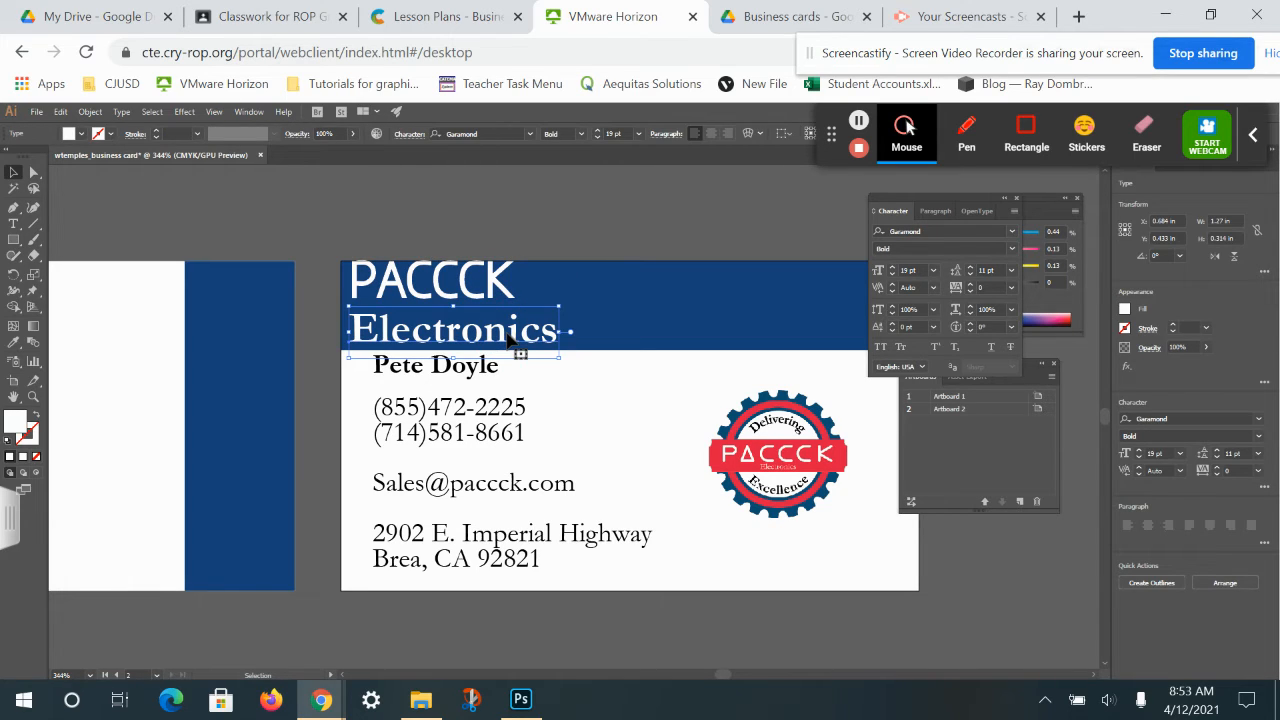
pyautogui.moveTo(448, 268); pyautogui.dragTo(460, 336)
pyautogui.click(489, 228)
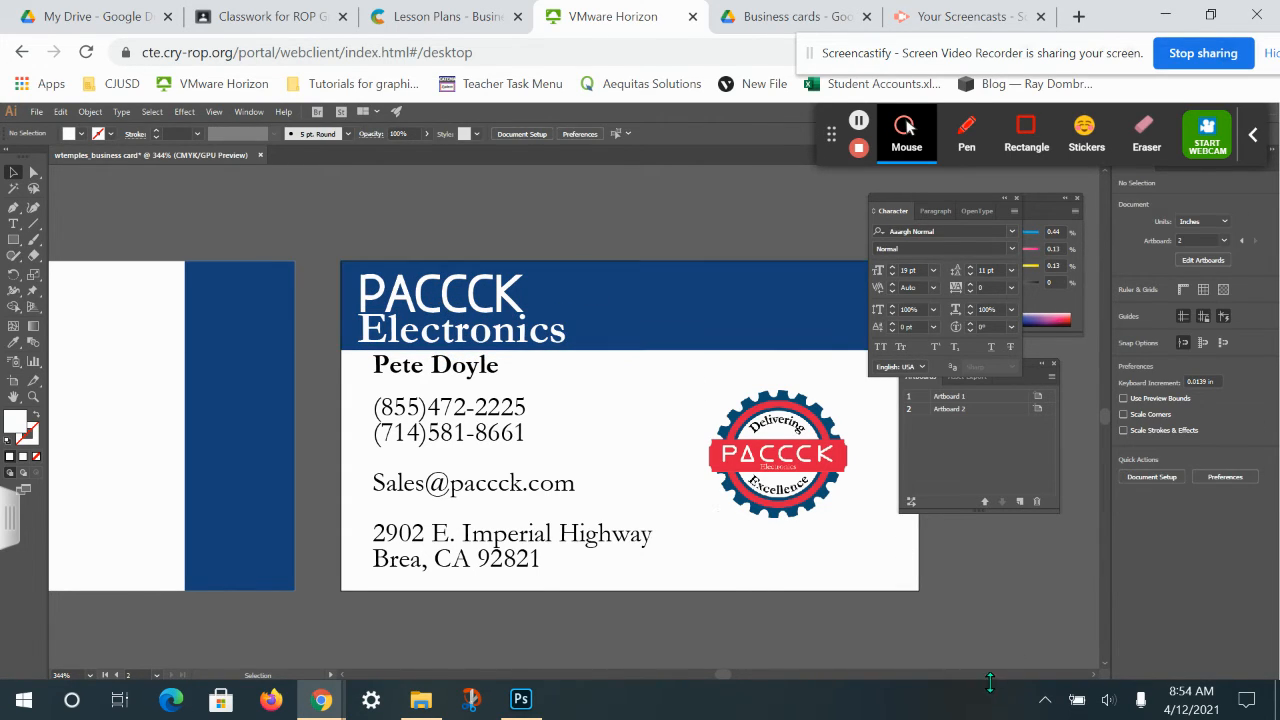
# Zoom to show both artboards and delete the three colour swatches beside the cards.
pyautogui.click(946, 677)
pyautogui.moveTo(483, 498); pyautogui.dragTo(881, 428)
pyautogui.hotkey('ctrl', '1')
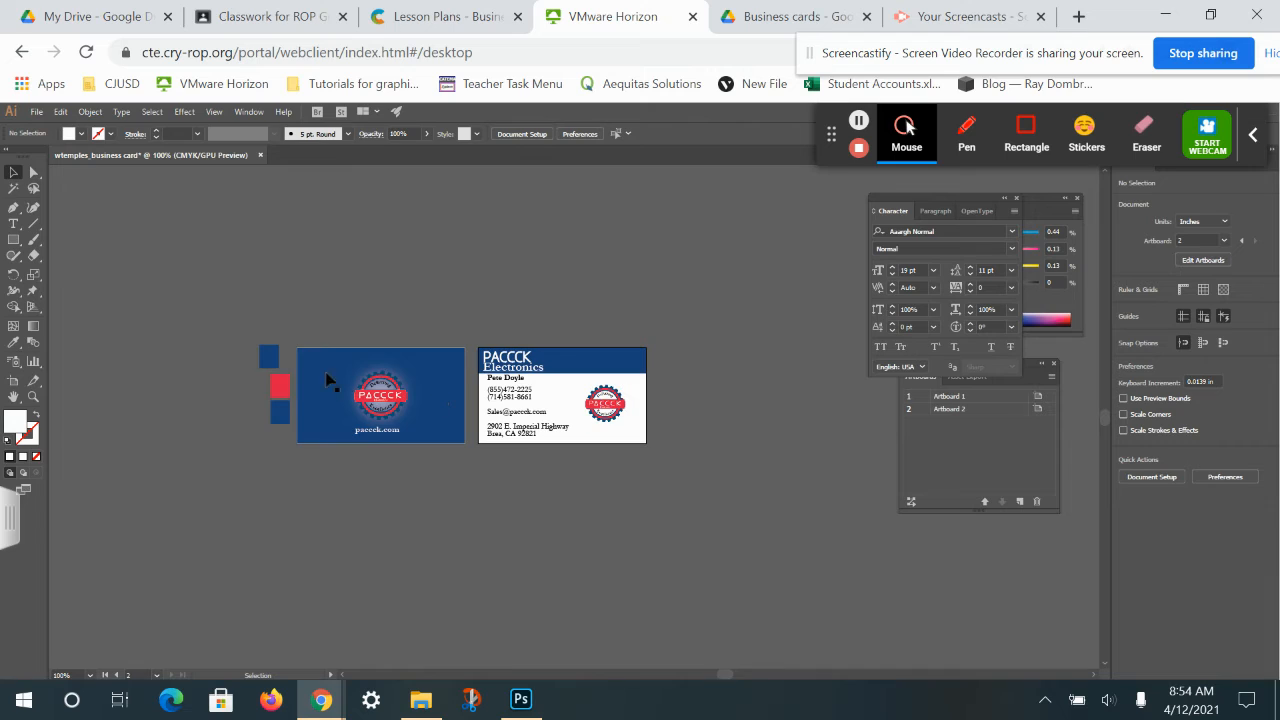
pyautogui.moveTo(248, 332); pyautogui.dragTo(278, 425)
pyautogui.press('Delete')
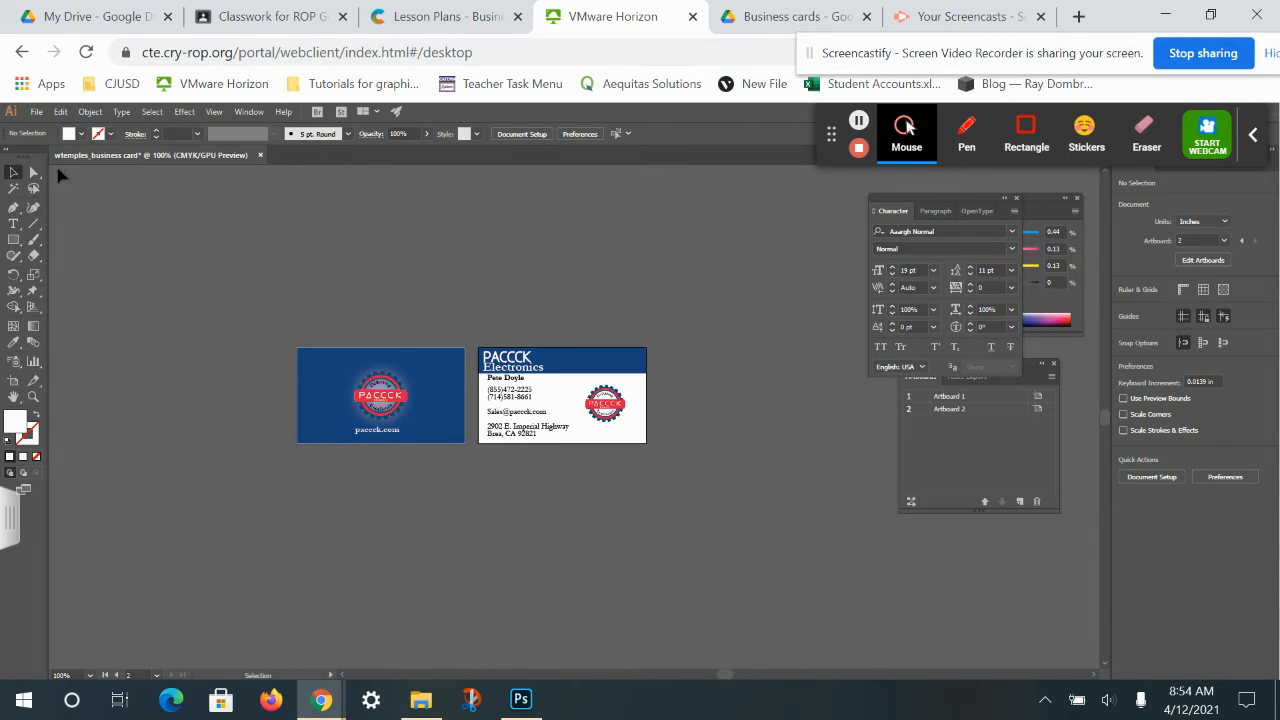
# Move the Character panel off the colour settings.
pyautogui.click(37, 112)
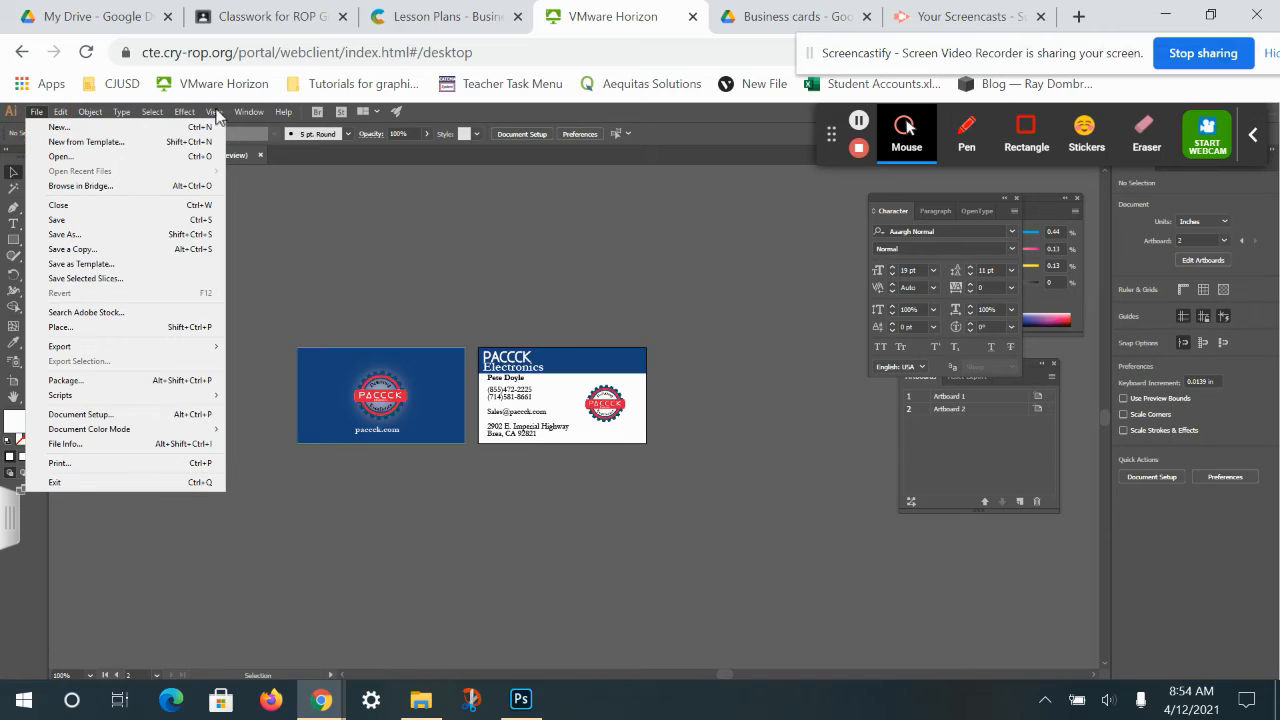
pyautogui.click(985, 420)
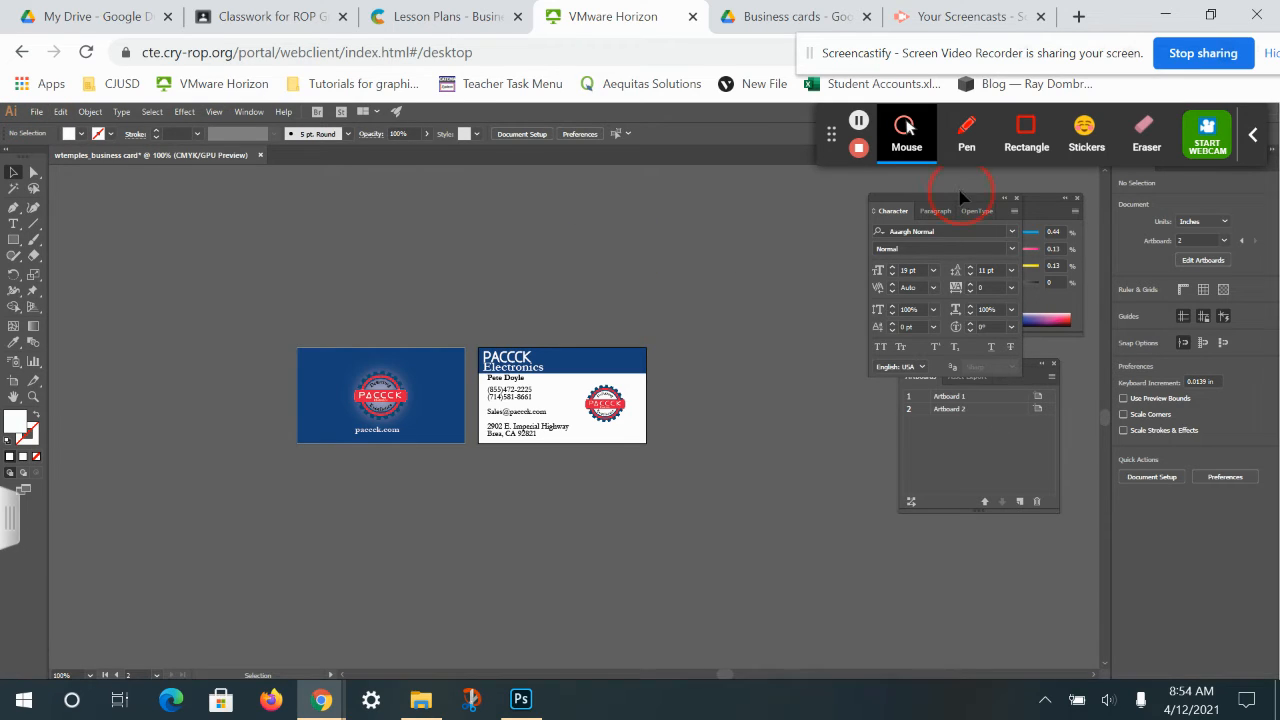
pyautogui.moveTo(956, 197); pyautogui.dragTo(758, 170)
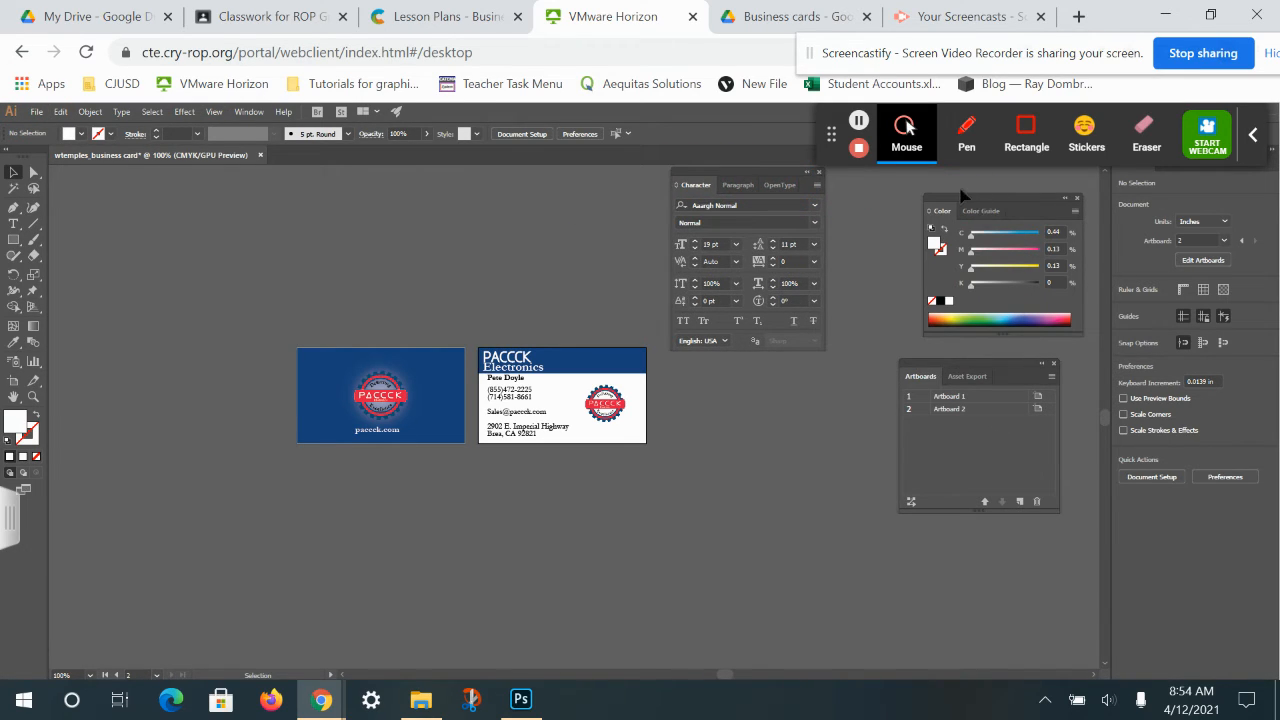
# In the Layers panel, expand Layer 1 and select Electronics through the contact text objects.
pyautogui.moveTo(834, 140); pyautogui.dragTo(25, 650)
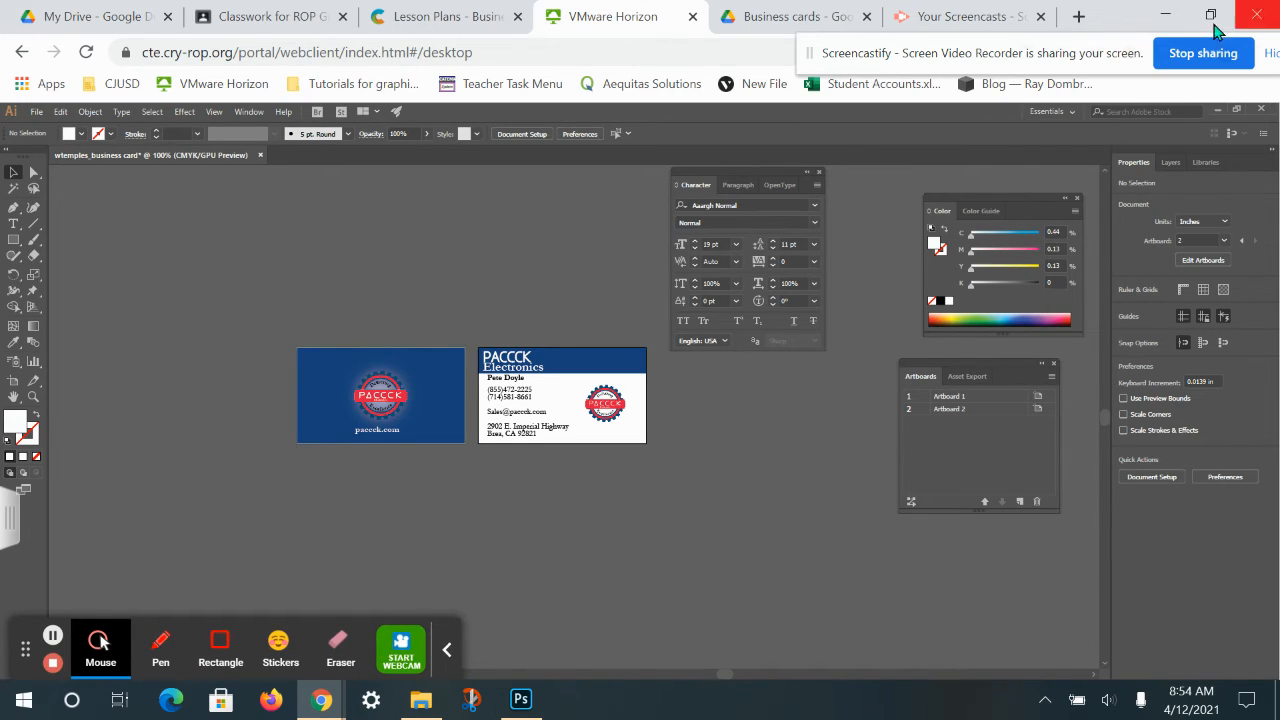
pyautogui.click(1163, 164)
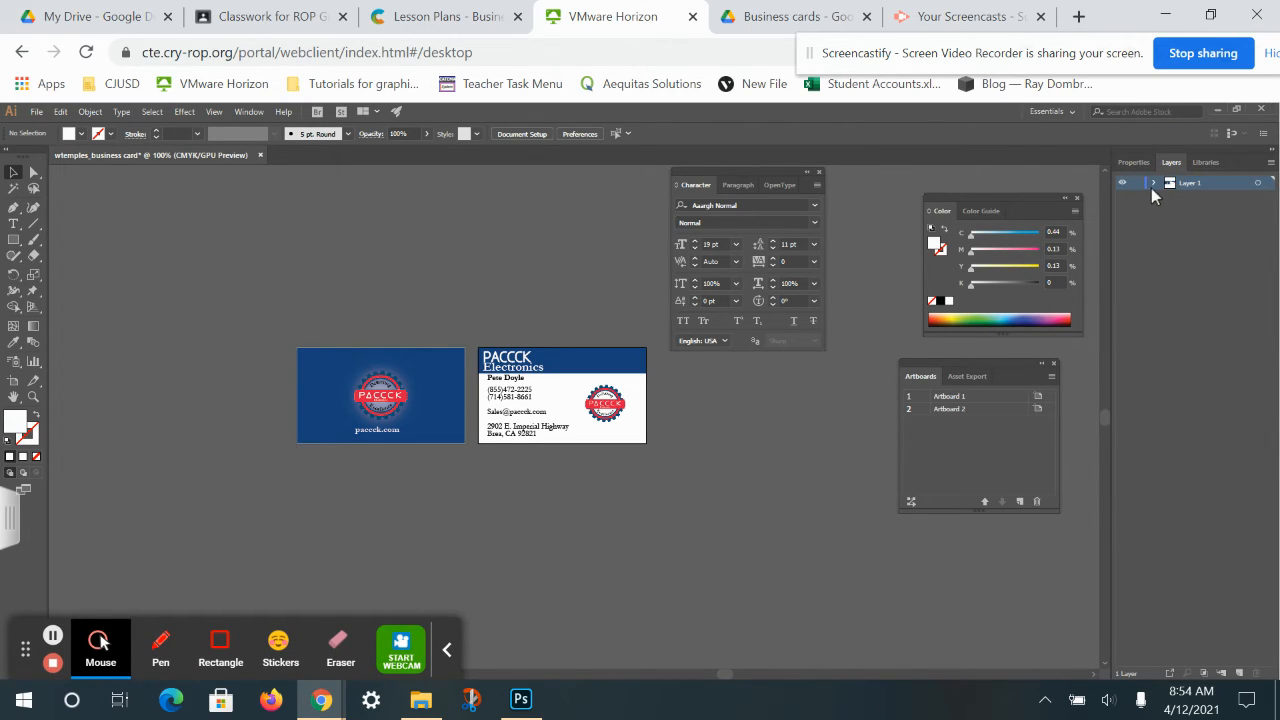
pyautogui.click(1155, 184)
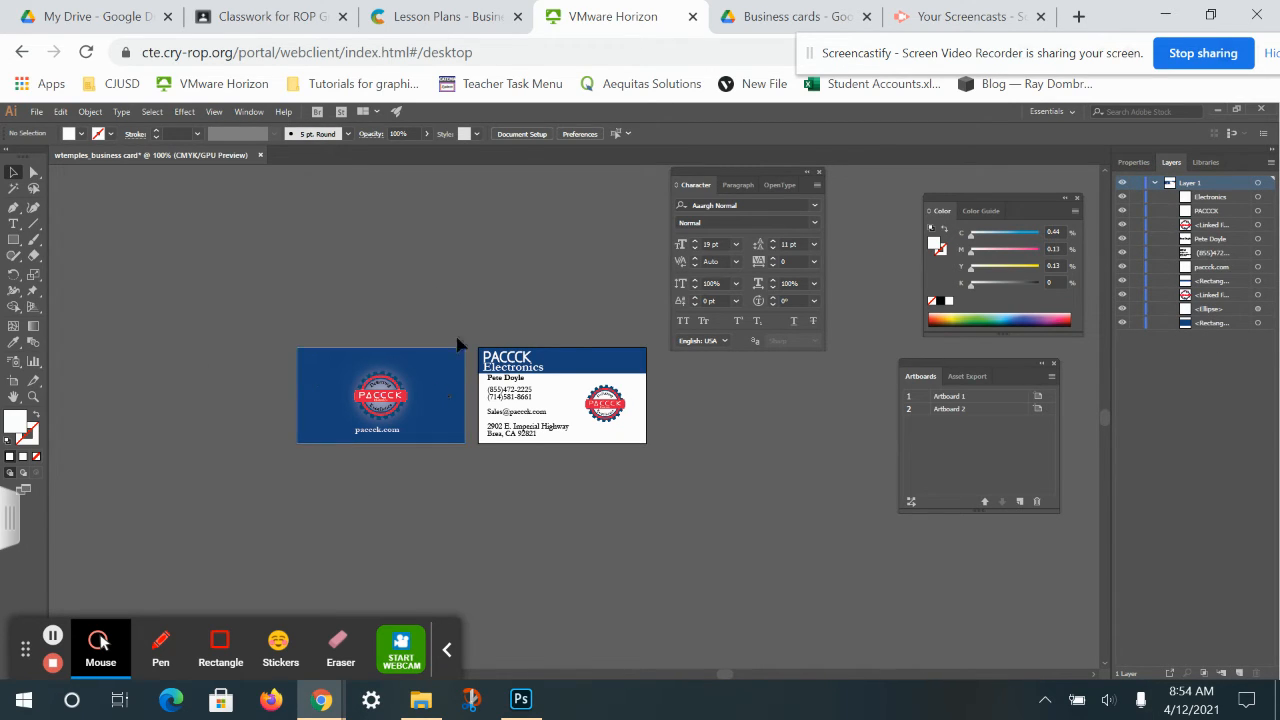
pyautogui.click(1219, 213)
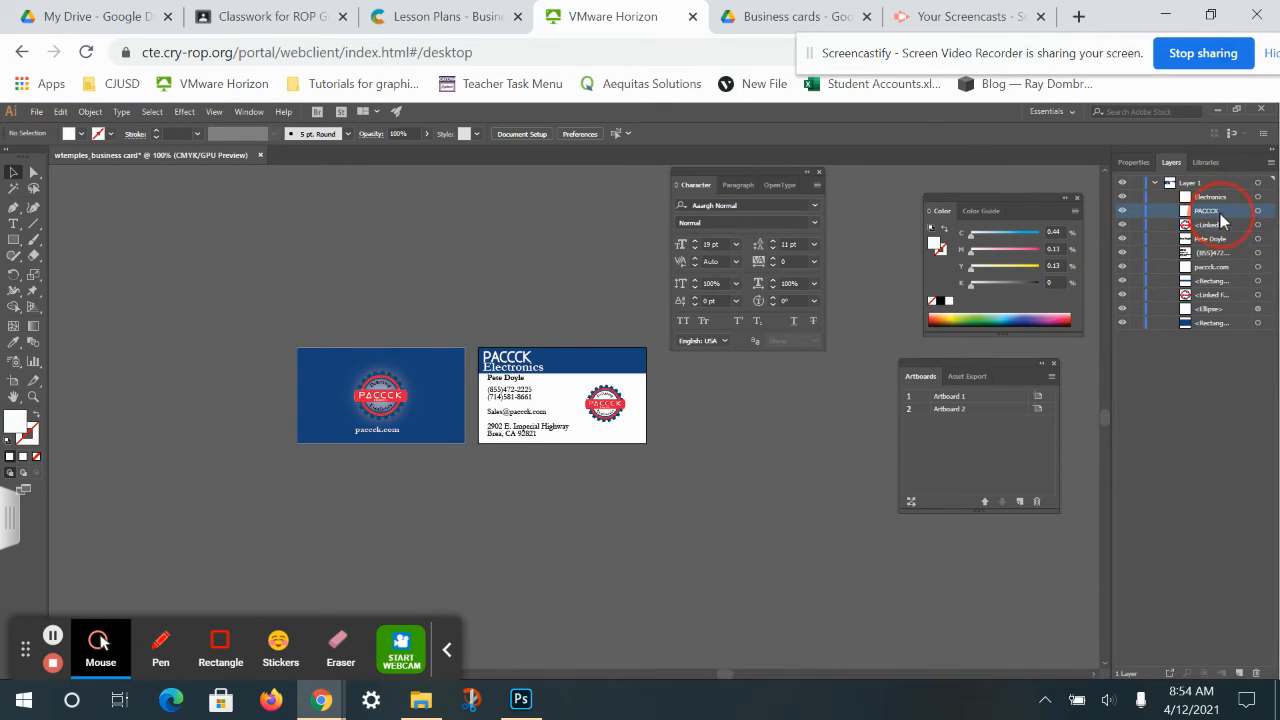
pyautogui.click(1213, 198)
pyautogui.keyDown('shift'); pyautogui.click(1211, 257); pyautogui.keyUp('shift')
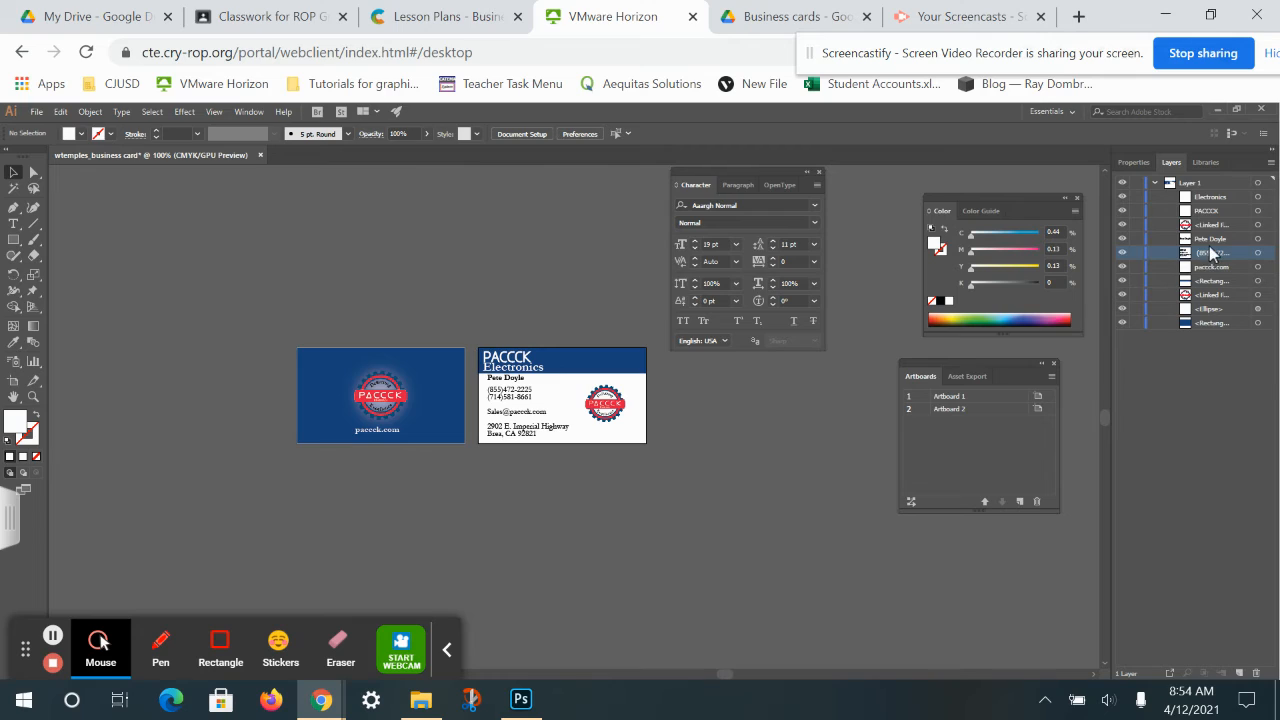
# Create Layer 2 and move the five heading, logo and contact objects into it.
pyautogui.click(1239, 673)
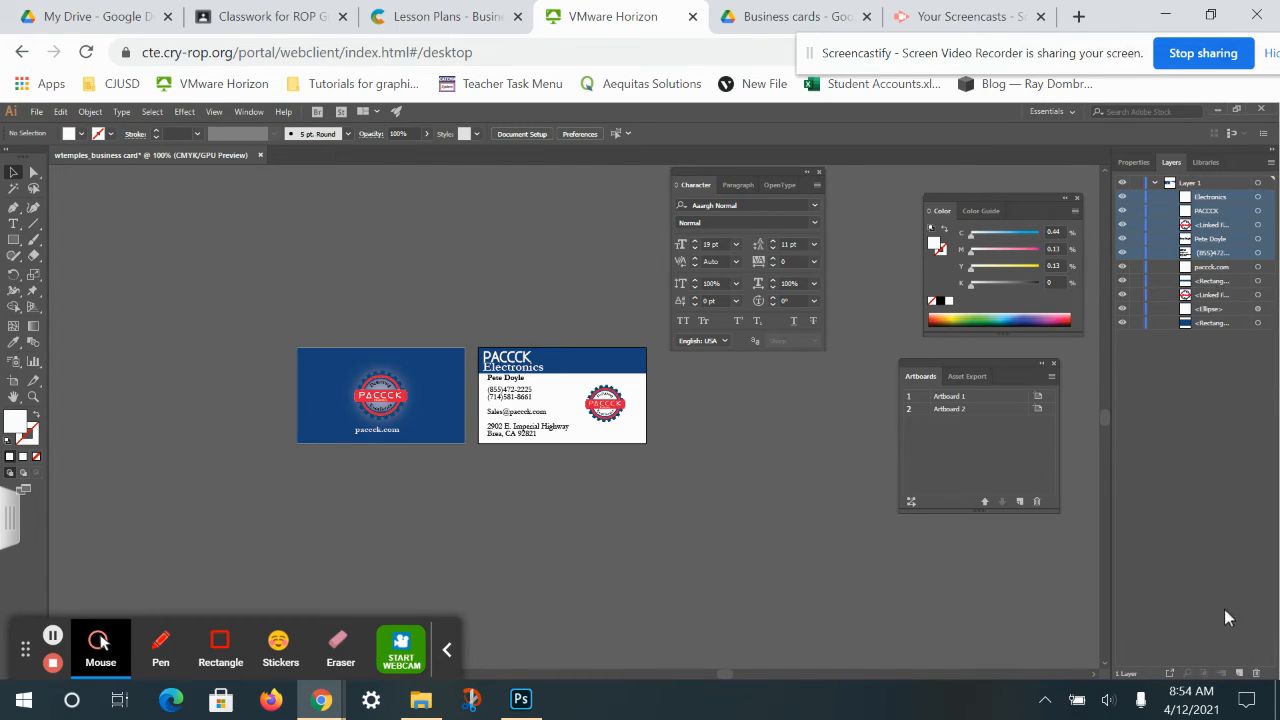
pyautogui.click(1241, 674)
pyautogui.click(1206, 212)
pyautogui.keyDown('shift'); pyautogui.click(1210, 266); pyautogui.keyUp('shift')
pyautogui.moveTo(1211, 240); pyautogui.dragTo(1195, 186)
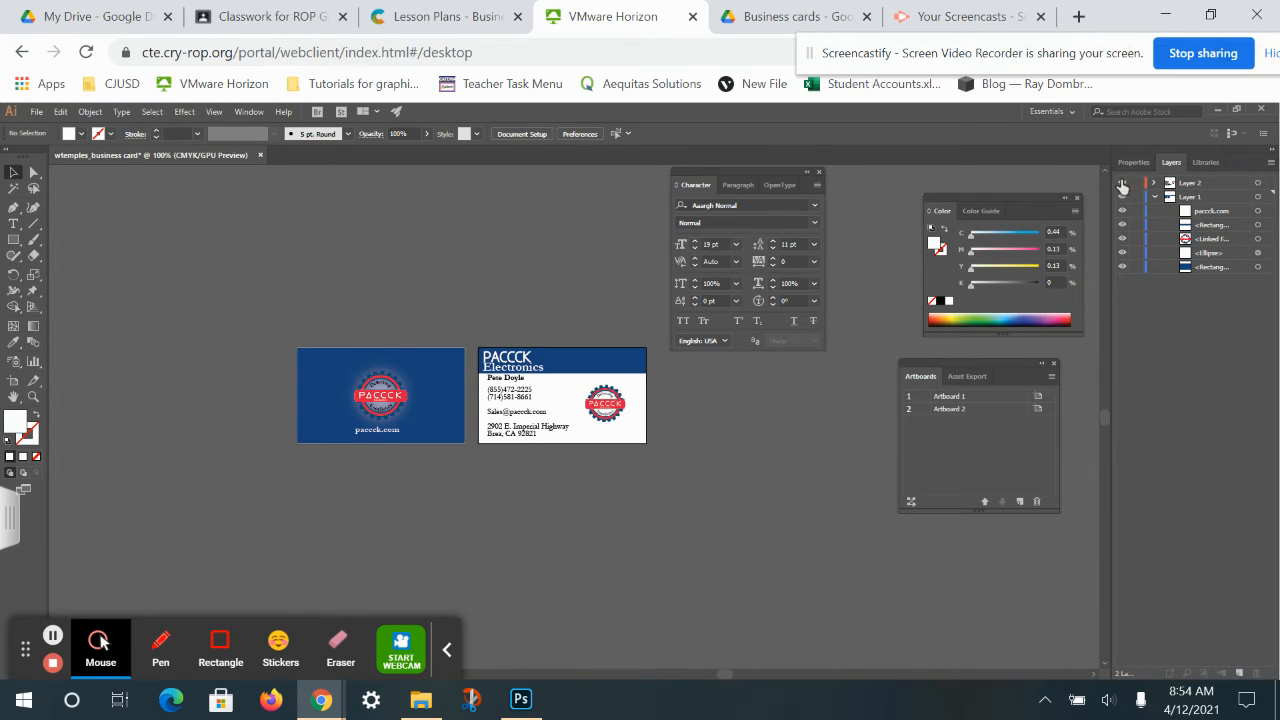
pyautogui.click(1122, 183)
# Move the blue header rectangle from Layer 1 into Layer 2.
pyautogui.click(1122, 183)
pyautogui.click(1222, 225)
pyautogui.moveTo(1218, 228); pyautogui.dragTo(1184, 186)
# Rename Layer 1 'front' and Layer 2 'back', toggling each layer's visibility to check it.
pyautogui.doubleClick(1188, 197)
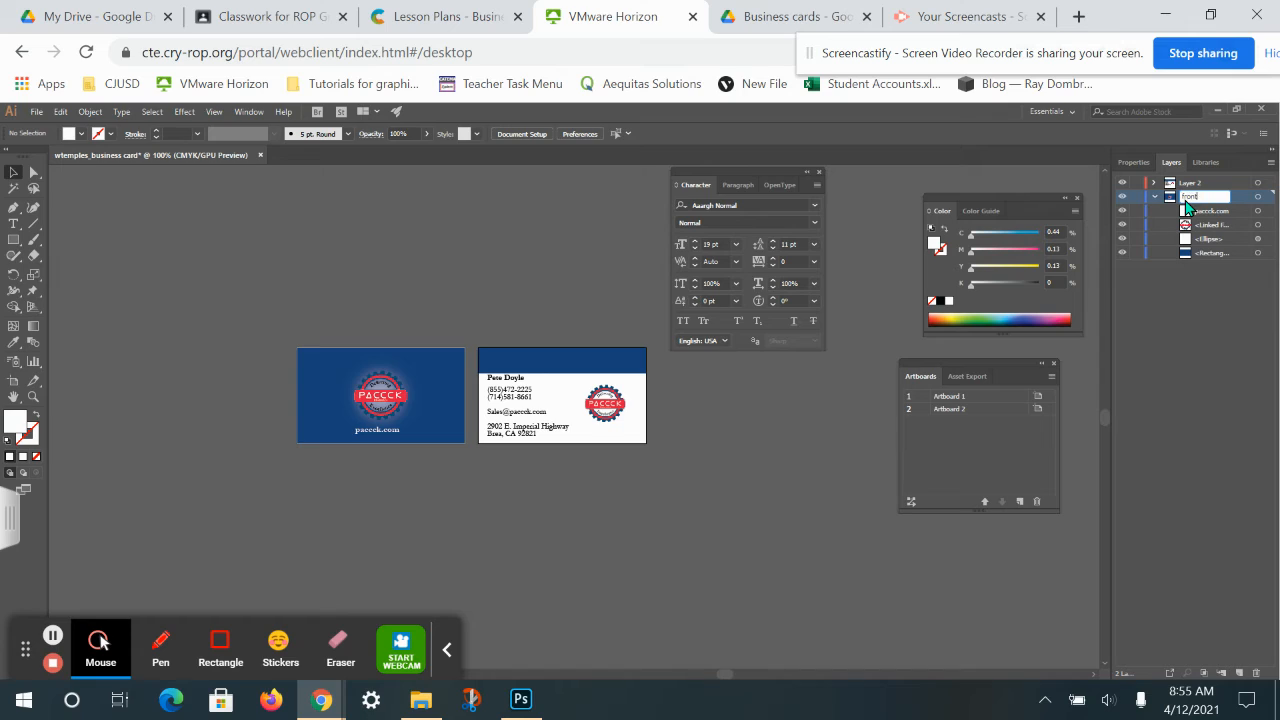
pyautogui.doubleClick(1193, 182)
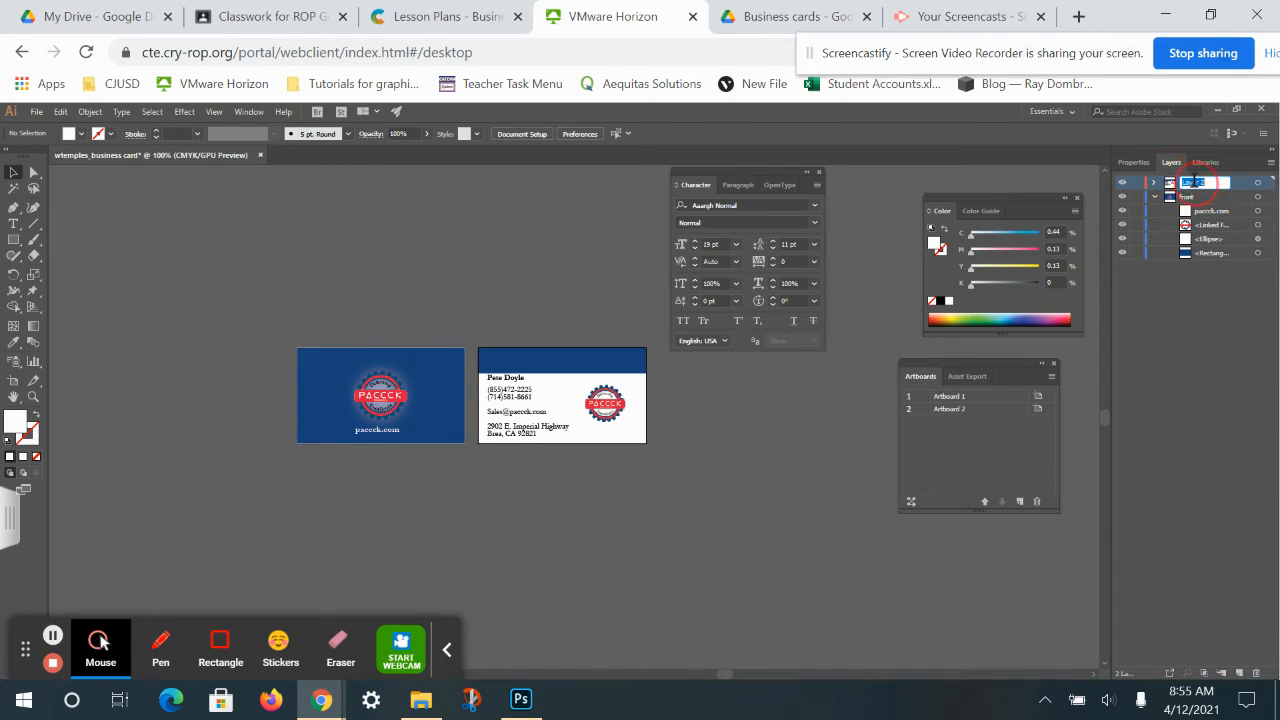
pyautogui.write('bac')
pyautogui.press('Return')
pyautogui.click(1121, 197)
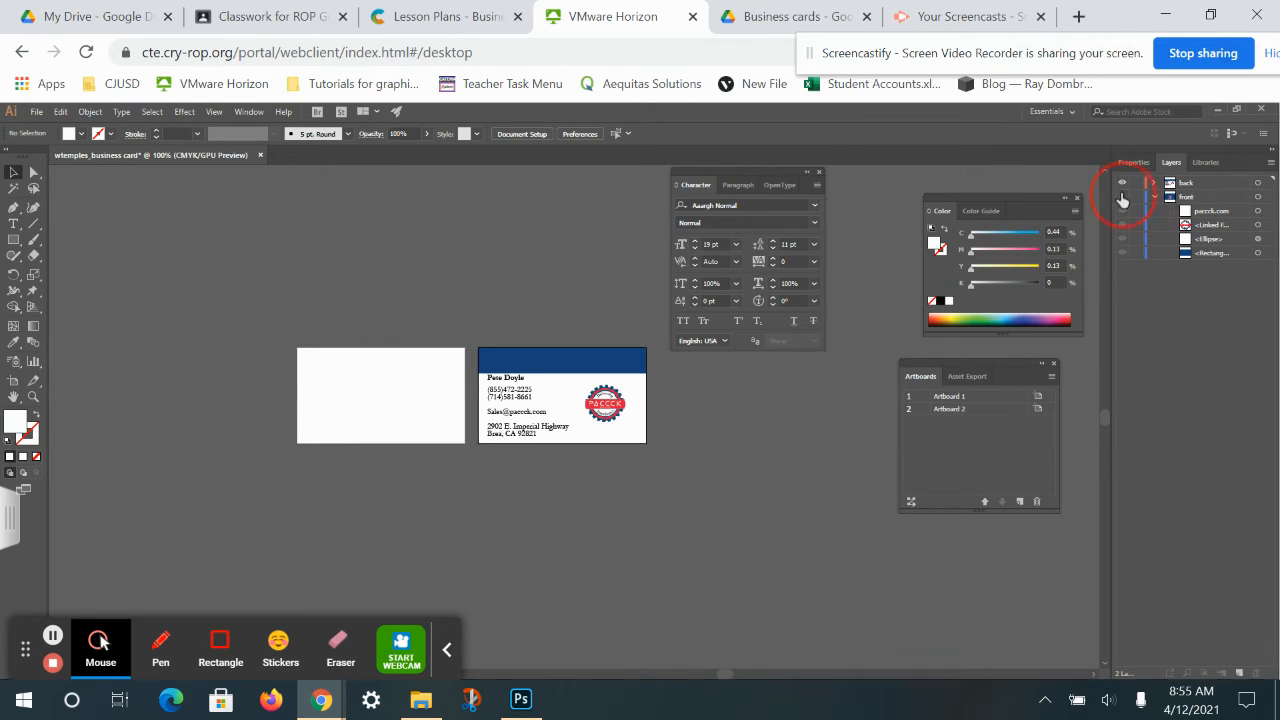
pyautogui.click(1122, 198)
pyautogui.click(1123, 184)
pyautogui.click(1123, 184)
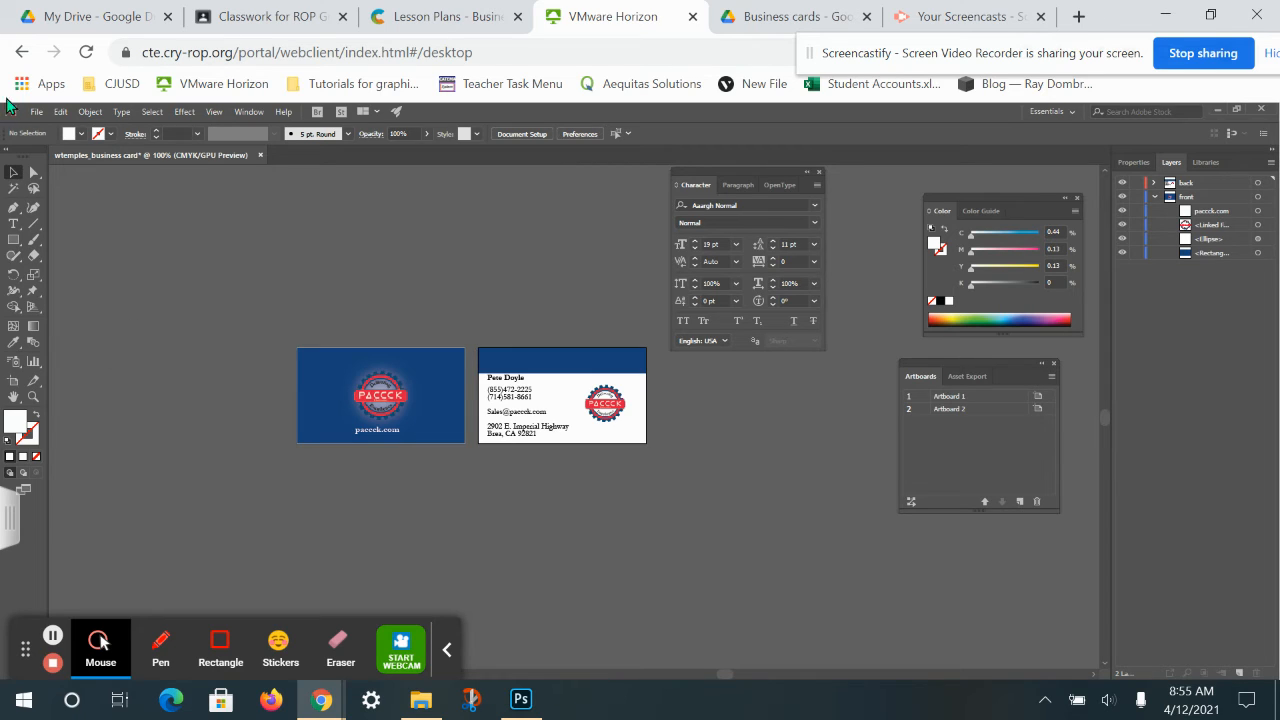
# Nudge the left card's PACCCK logo up slightly.
pyautogui.click(367, 407)
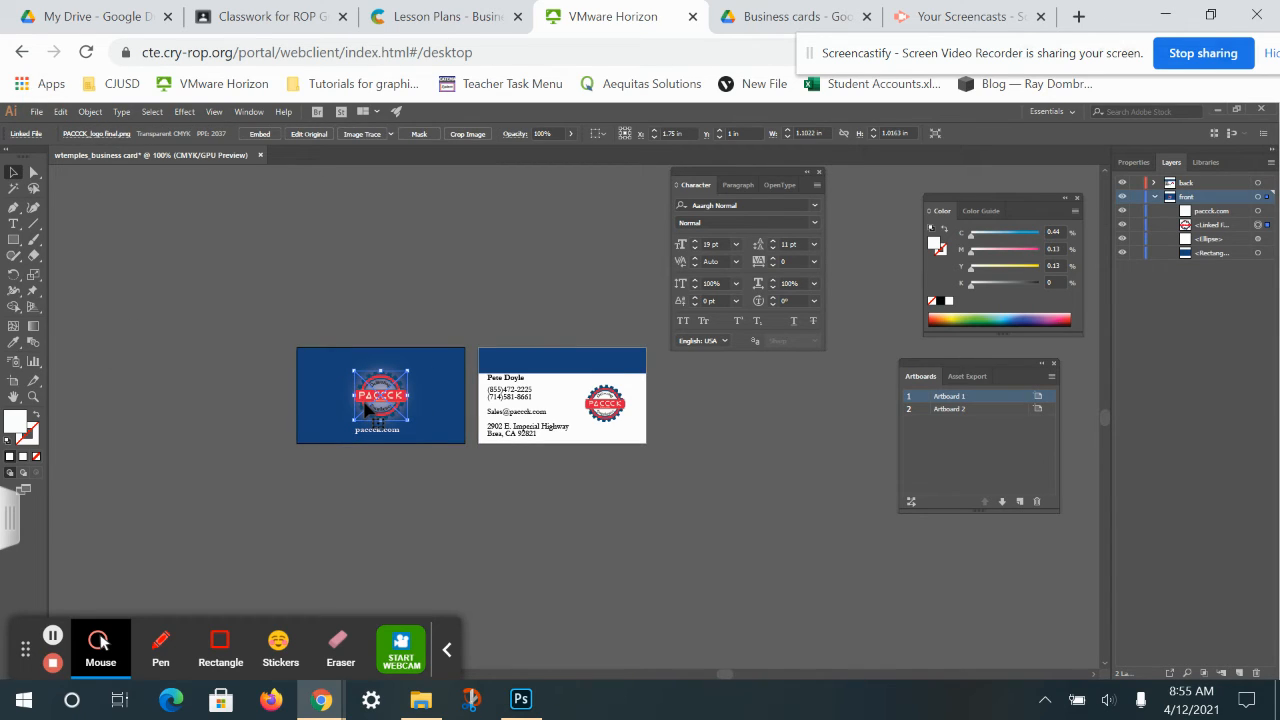
pyautogui.press('Up')
pyautogui.press('Up')
pyautogui.press('Up')
pyautogui.press('Up')
pyautogui.press('Up')
pyautogui.press('Up')
pyautogui.press('Up')
pyautogui.press('Up')
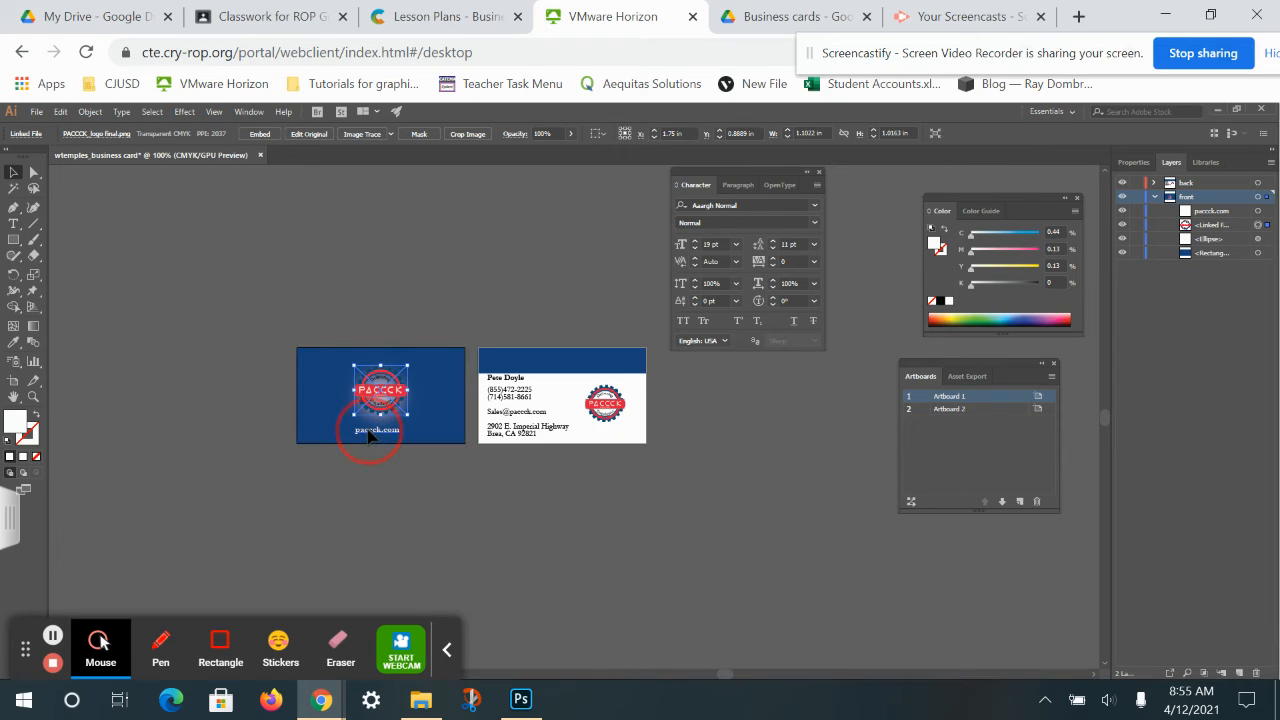
pyautogui.click(370, 432)
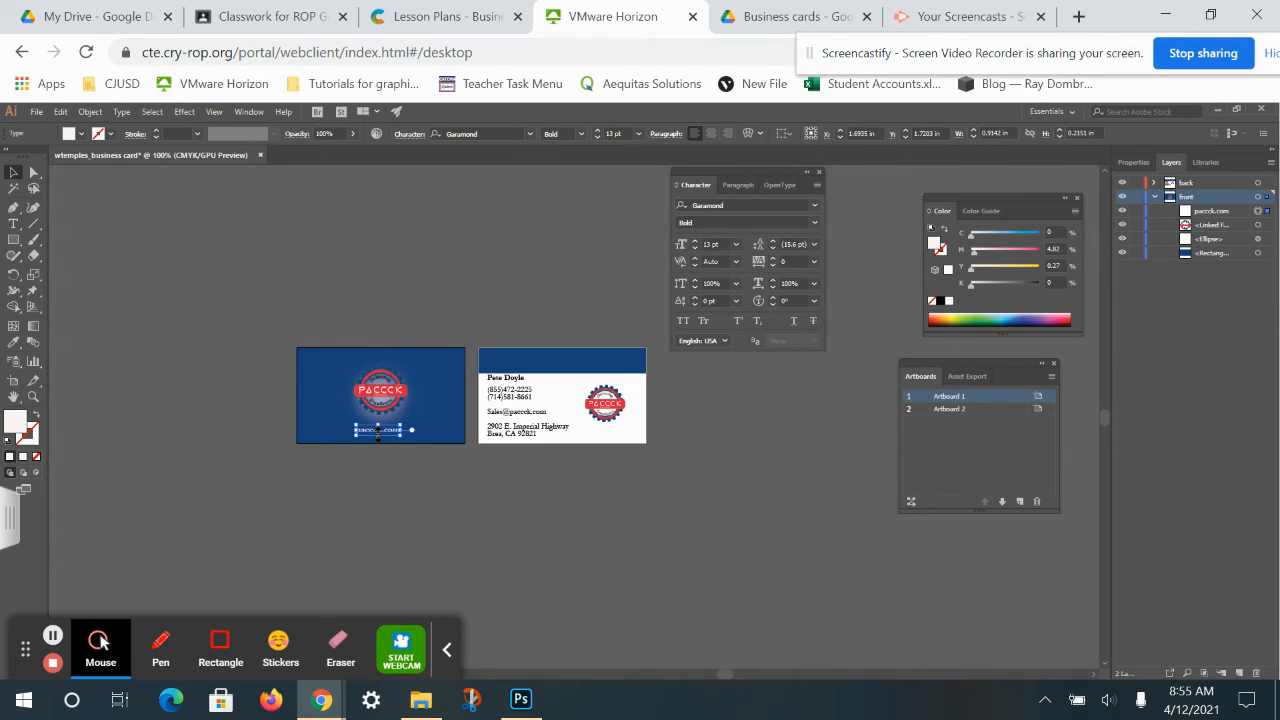
pyautogui.click(444, 285)
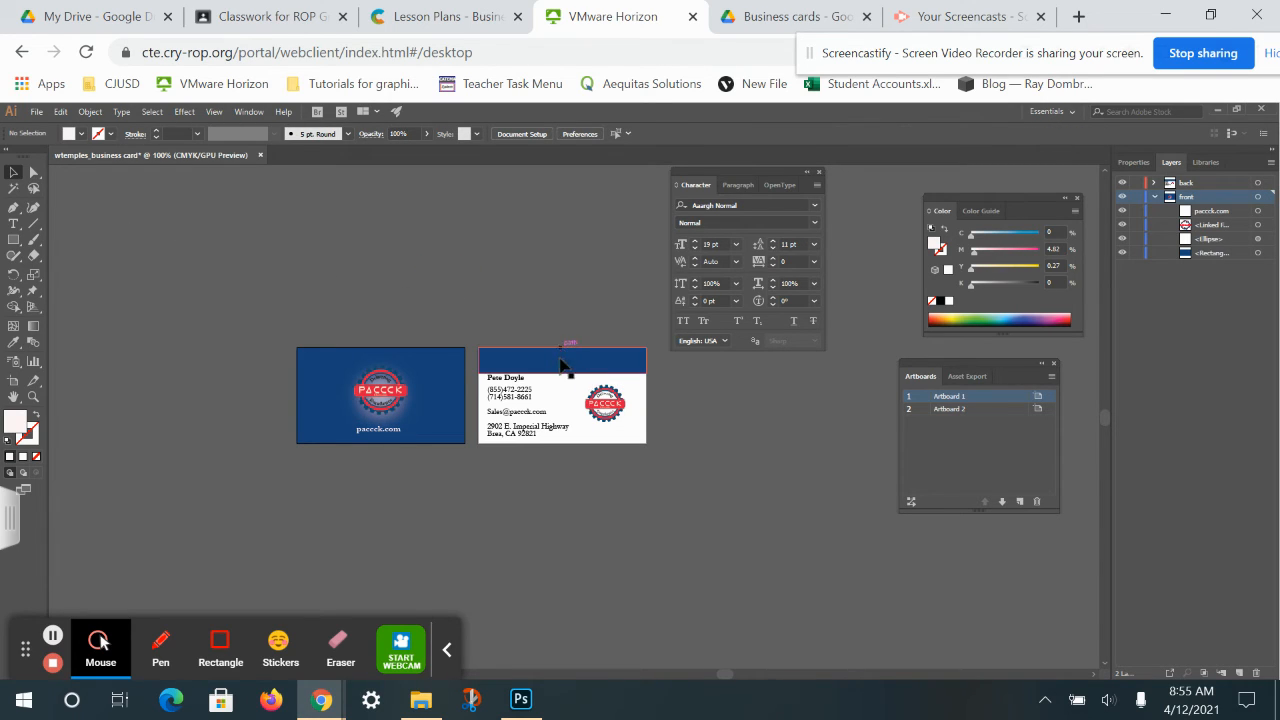
# Restack the navy header rectangle behind the PACCCK heading in the back layer.
pyautogui.click(494, 368)
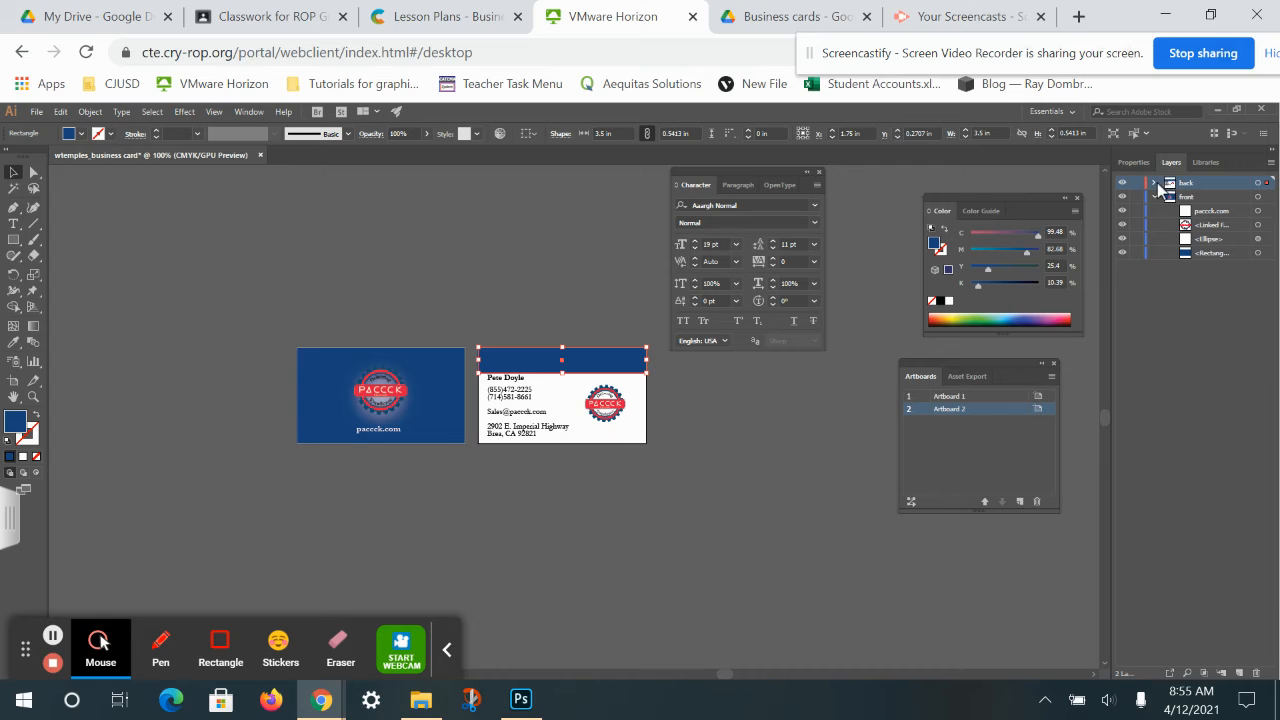
pyautogui.click(1155, 184)
pyautogui.moveTo(1206, 198); pyautogui.dragTo(1226, 260)
pyautogui.click(568, 246)
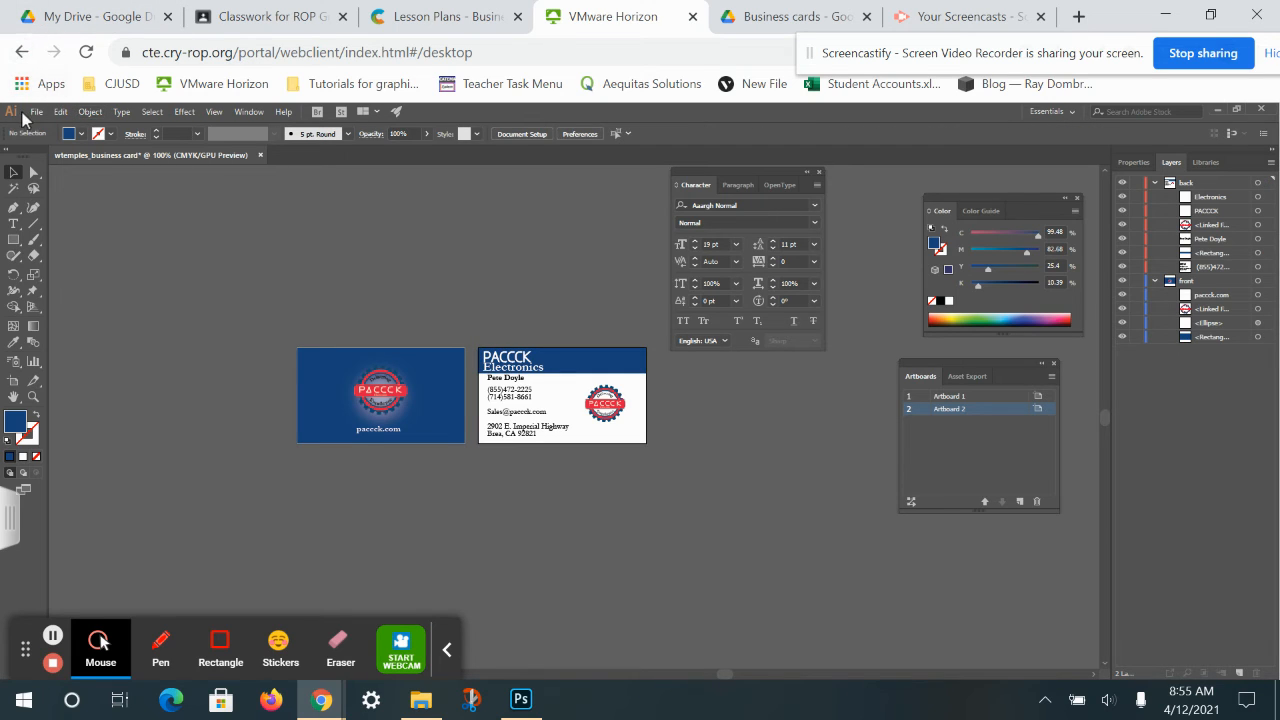
# Start Save As and browse to the U: network drive.
pyautogui.click(36, 111)
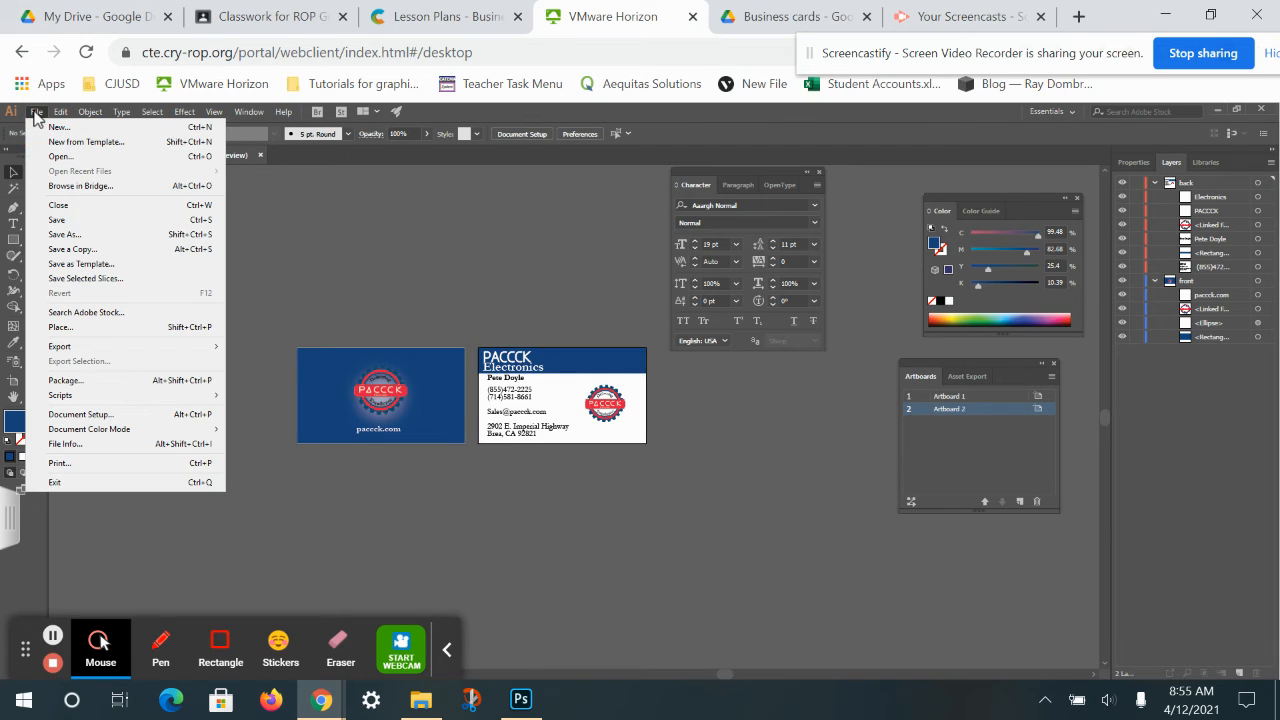
pyautogui.click(65, 234)
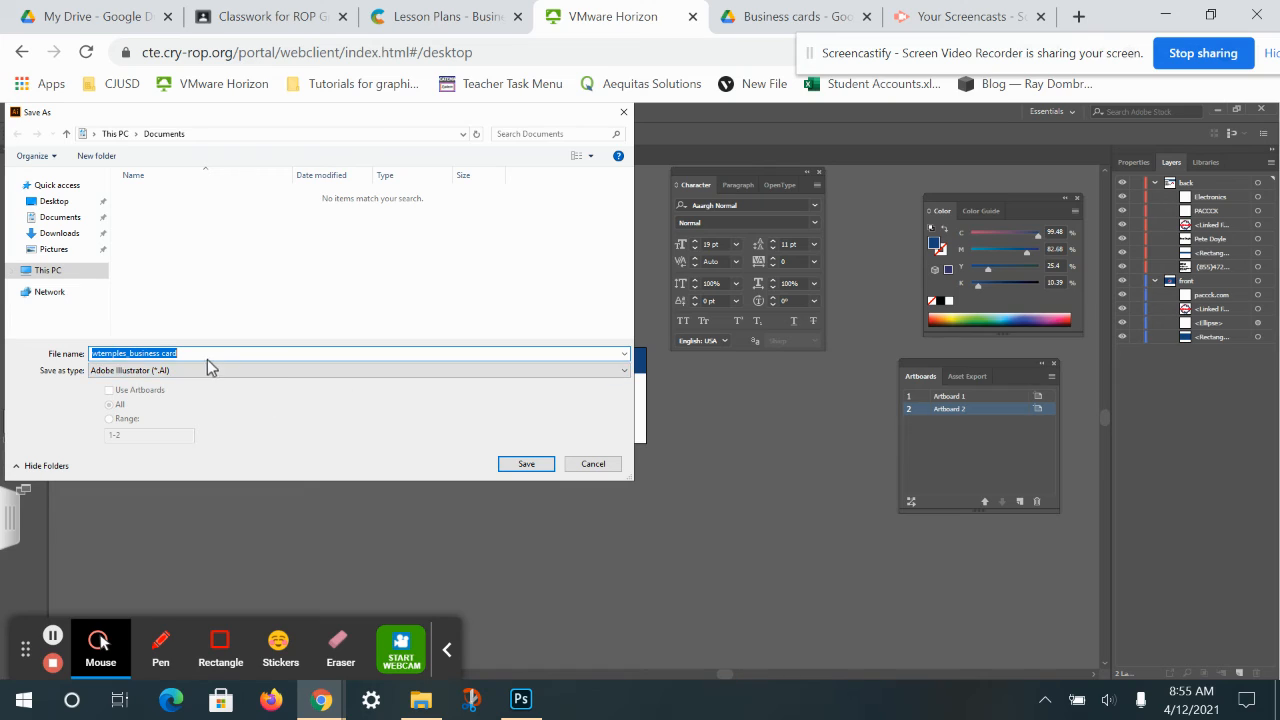
pyautogui.click(33, 287)
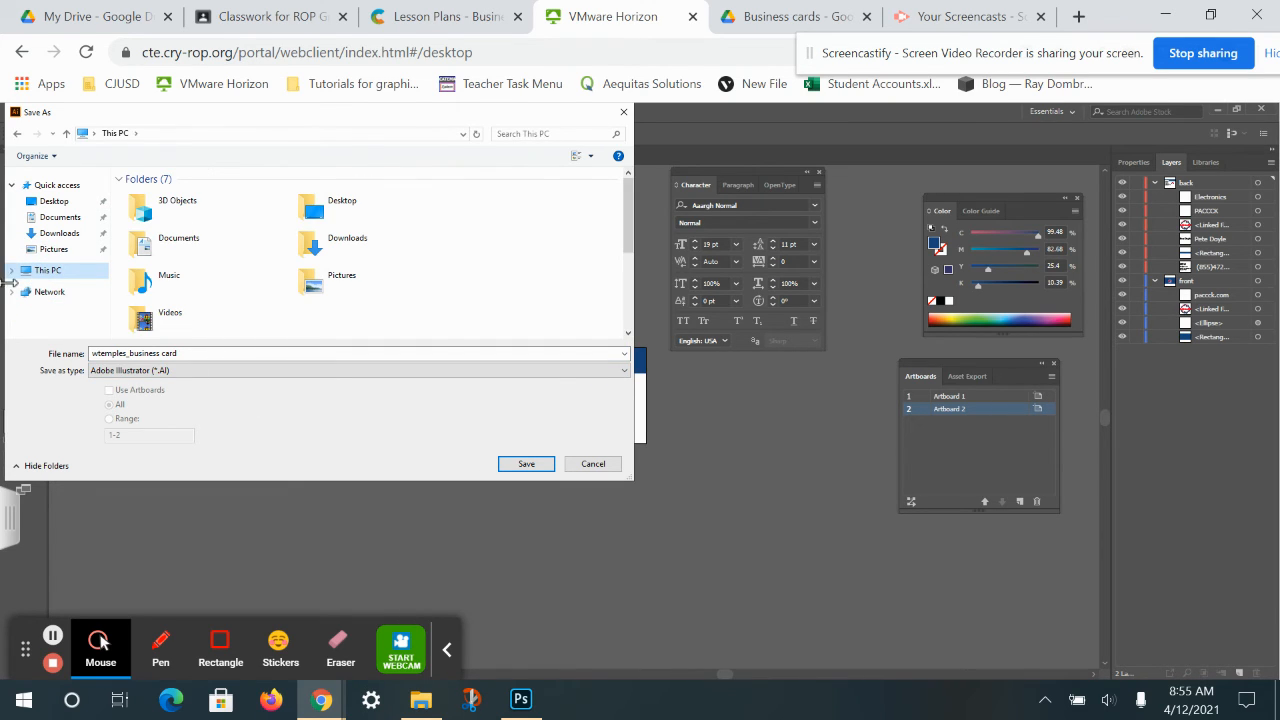
pyautogui.click(628, 310)
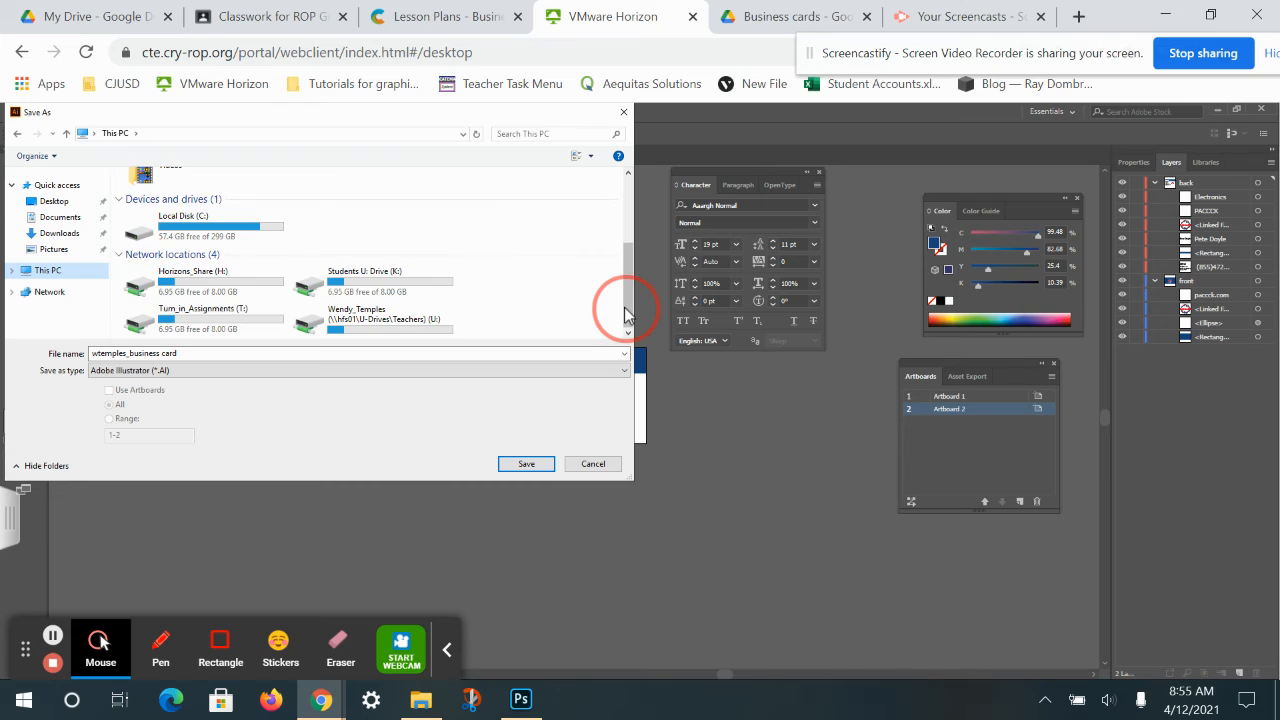
pyautogui.click(359, 331)
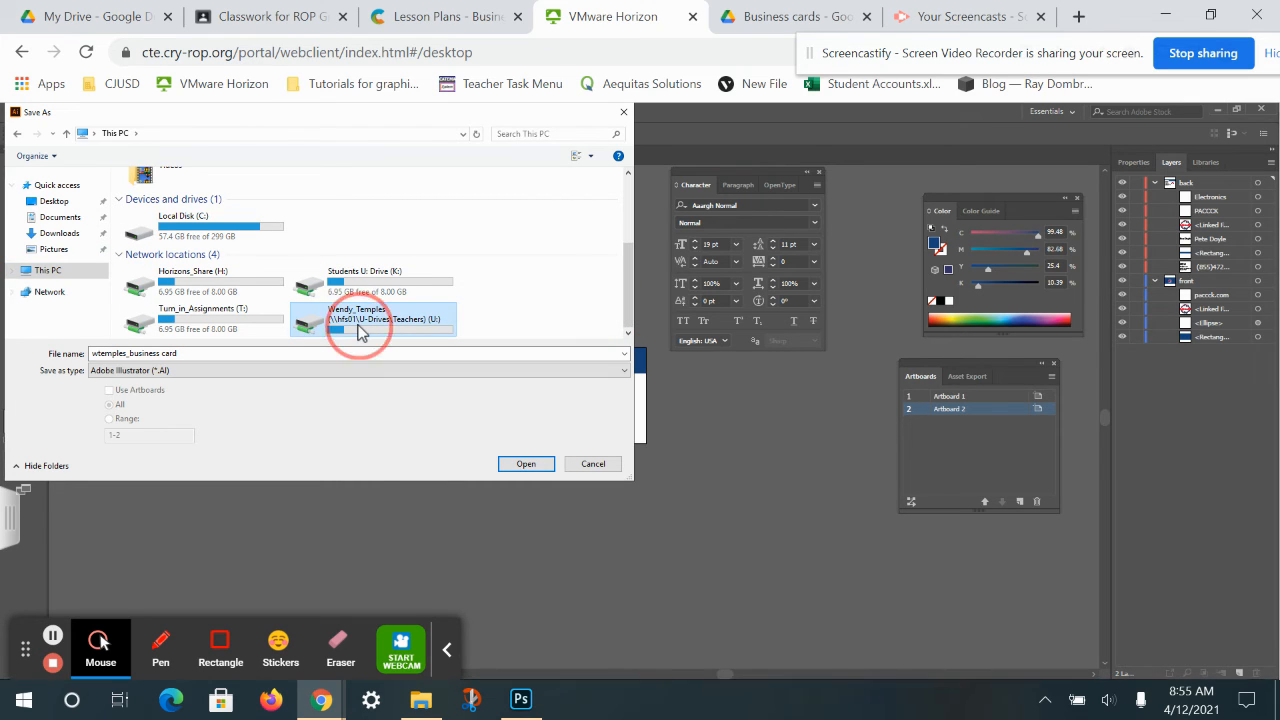
pyautogui.doubleClick(359, 331)
# Create a 'business card' folder there and save the document into it.
pyautogui.click(115, 157)
pyautogui.write('be')
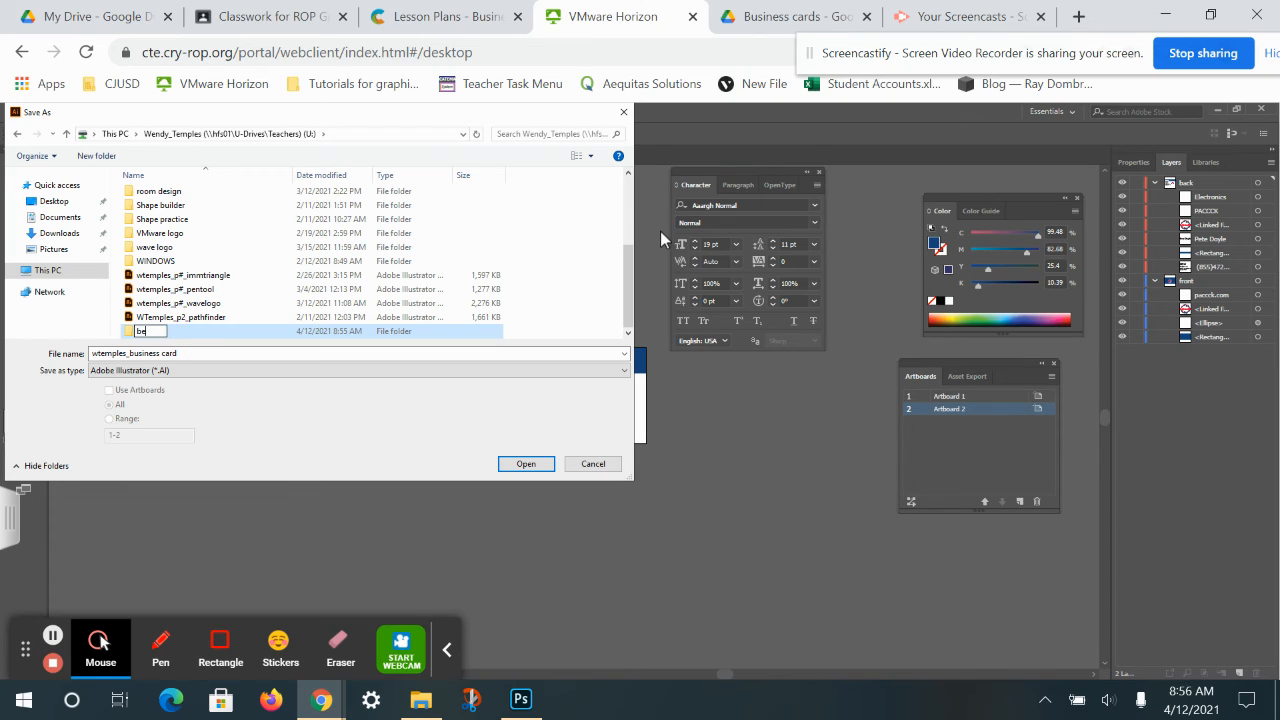
pyautogui.write('siness card')
pyautogui.press('Return')
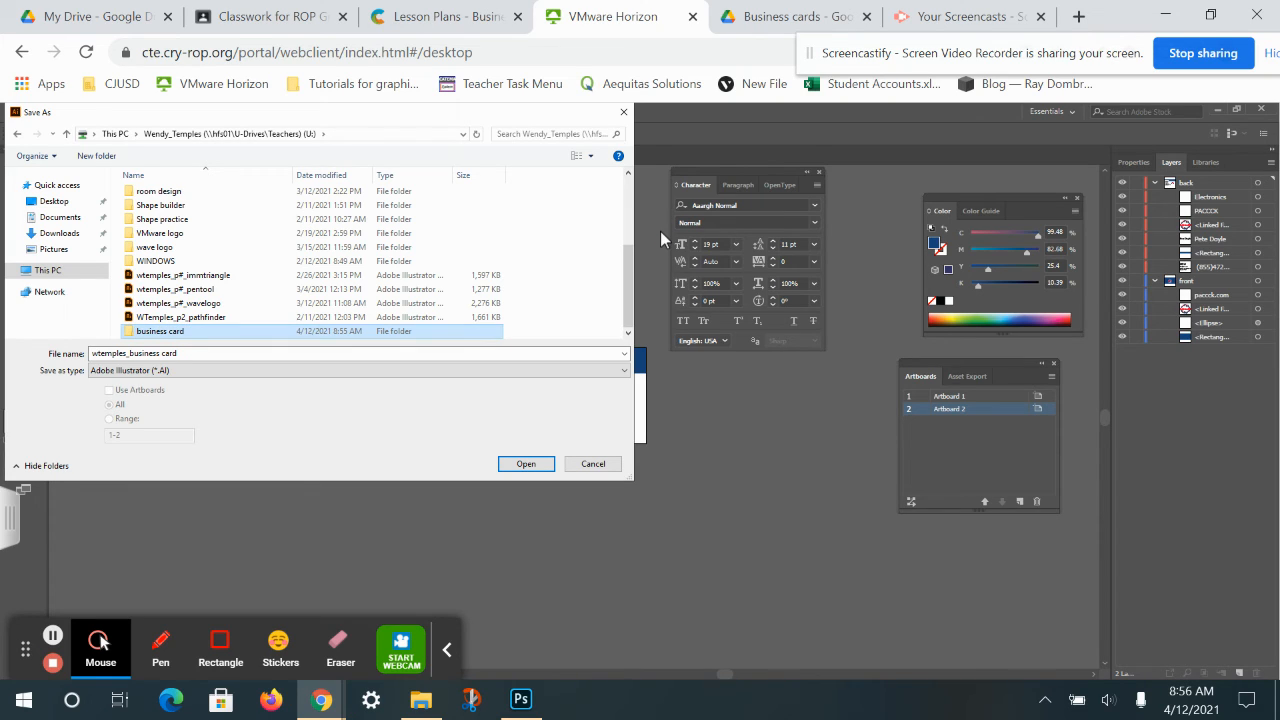
pyautogui.doubleClick(412, 332)
pyautogui.click(525, 463)
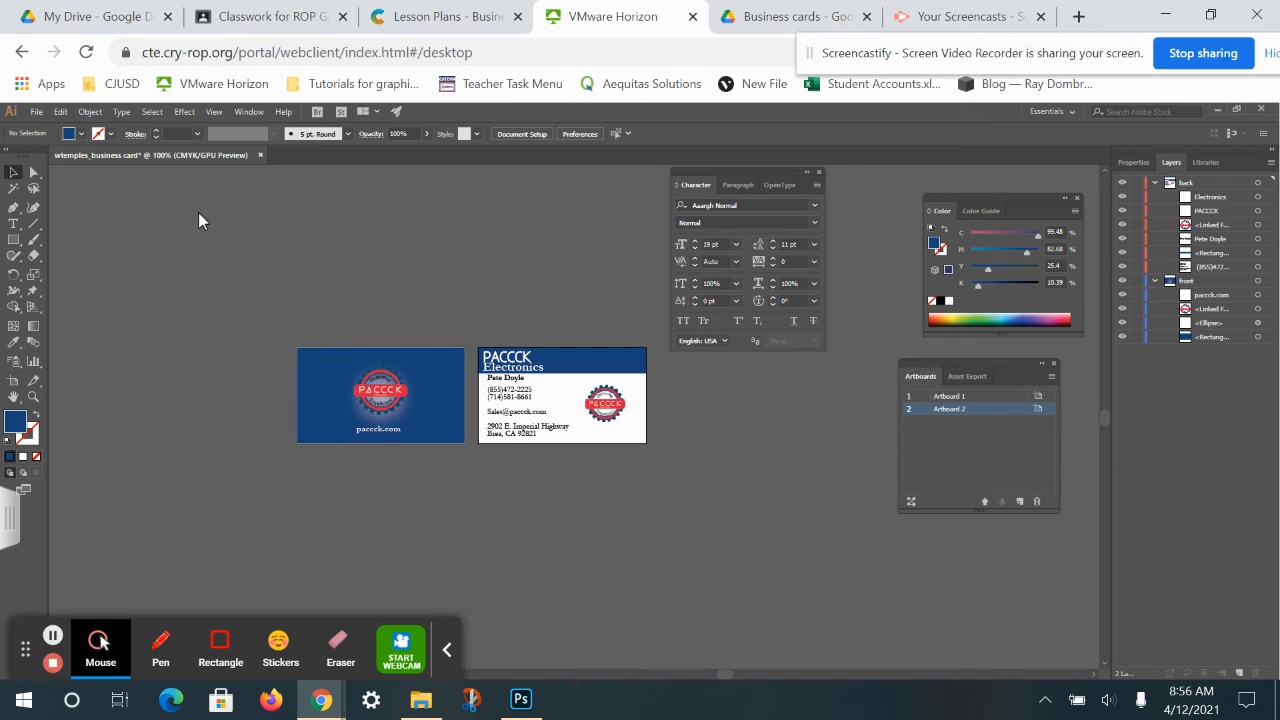
# Accept the Illustrator save options, then set up a PNG export using all artboards.
pyautogui.click(691, 580)
pyautogui.click(38, 112)
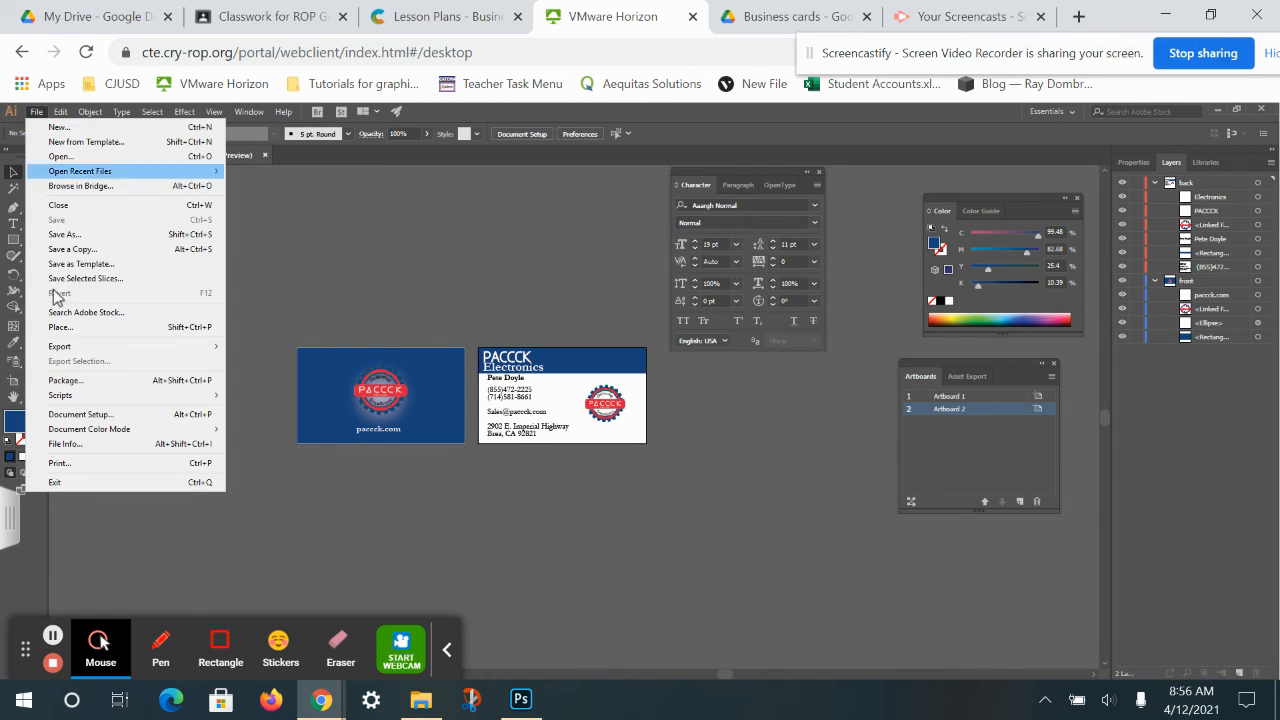
pyautogui.moveTo(80, 347)
pyautogui.click(263, 361)
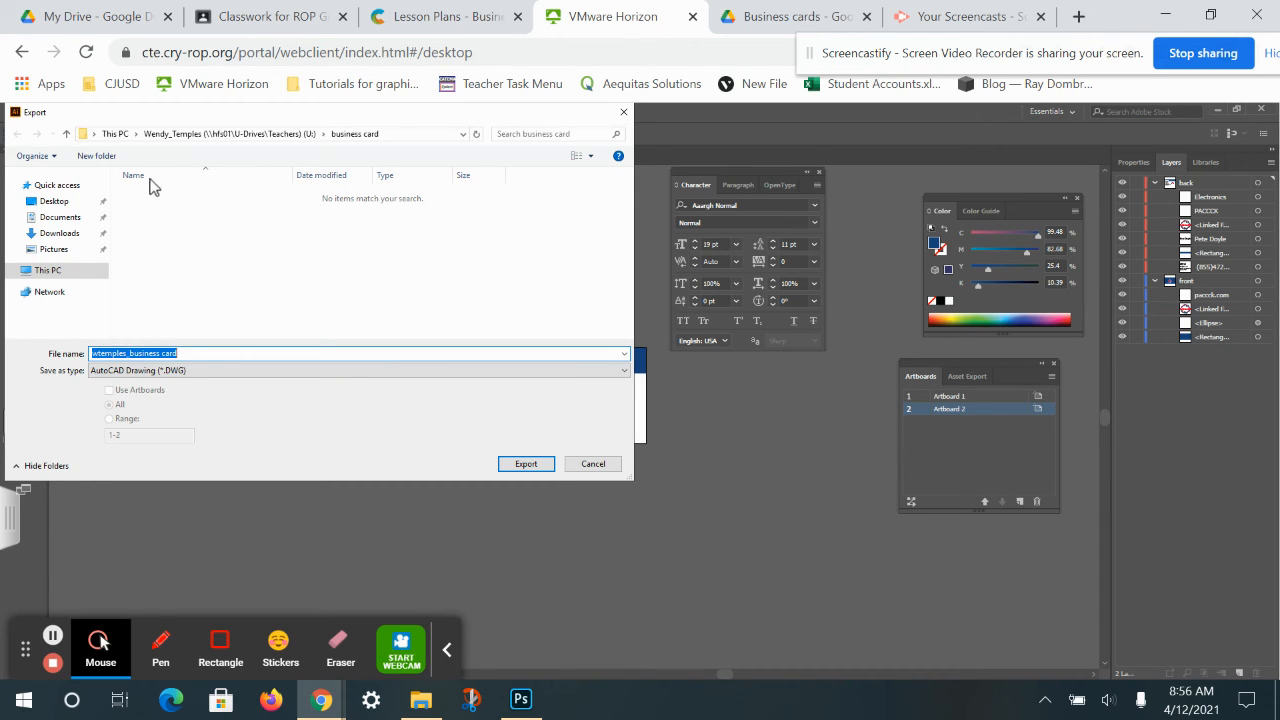
pyautogui.click(195, 376)
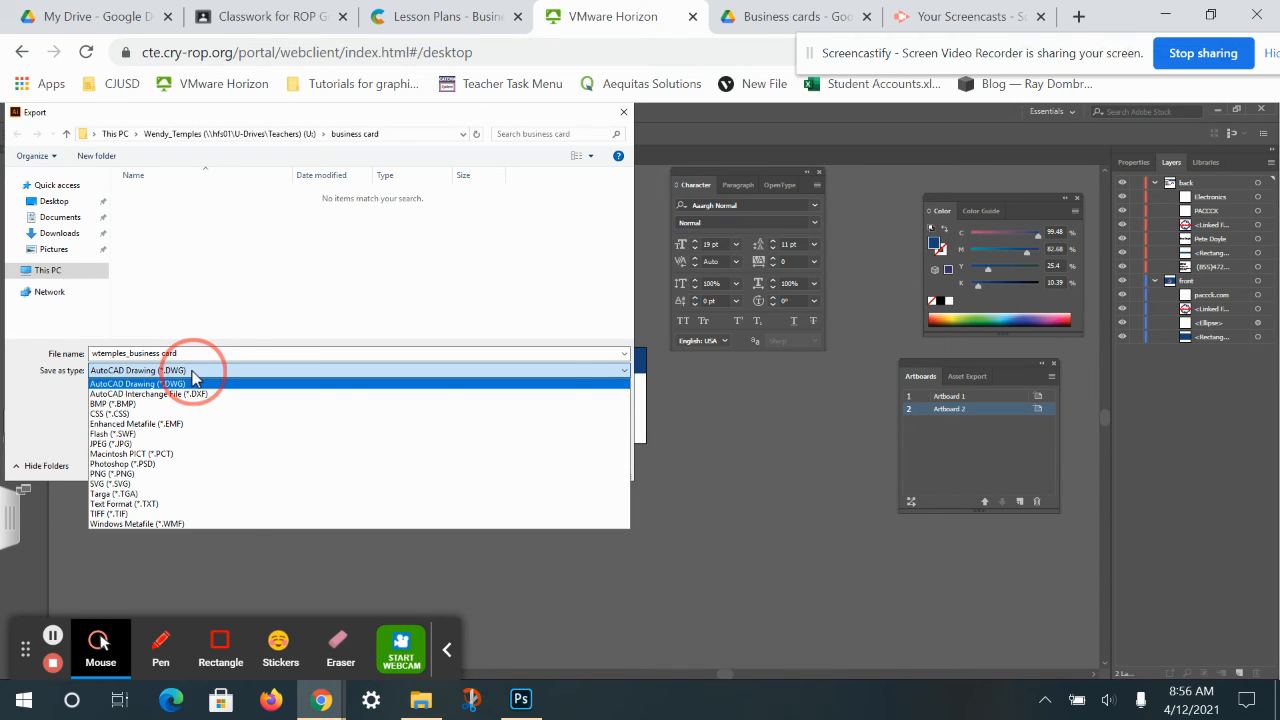
pyautogui.click(138, 484)
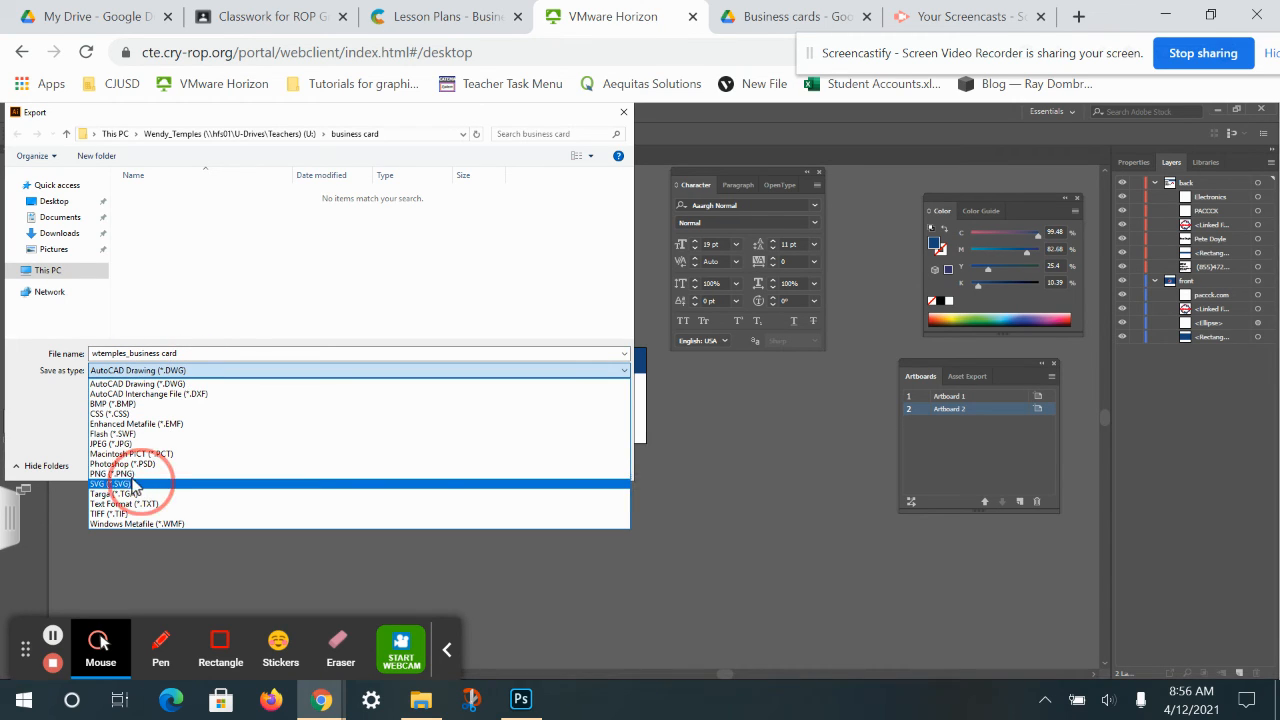
pyautogui.click(128, 474)
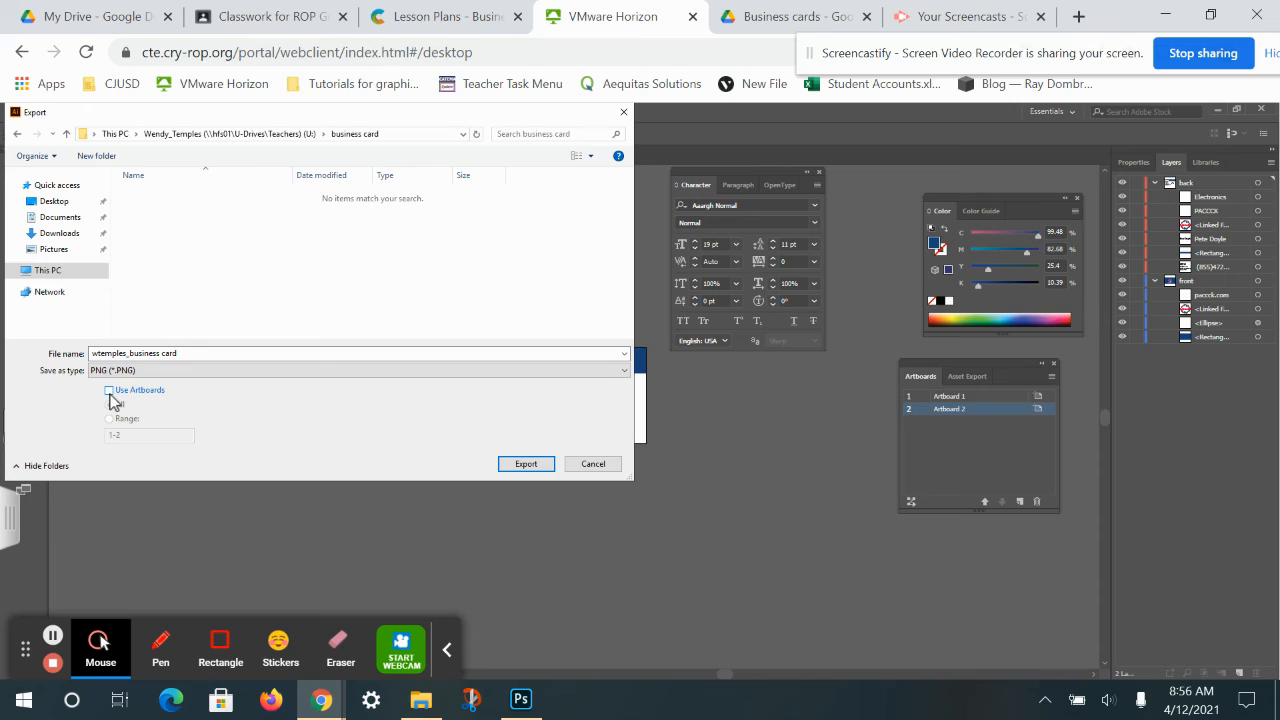
pyautogui.click(110, 393)
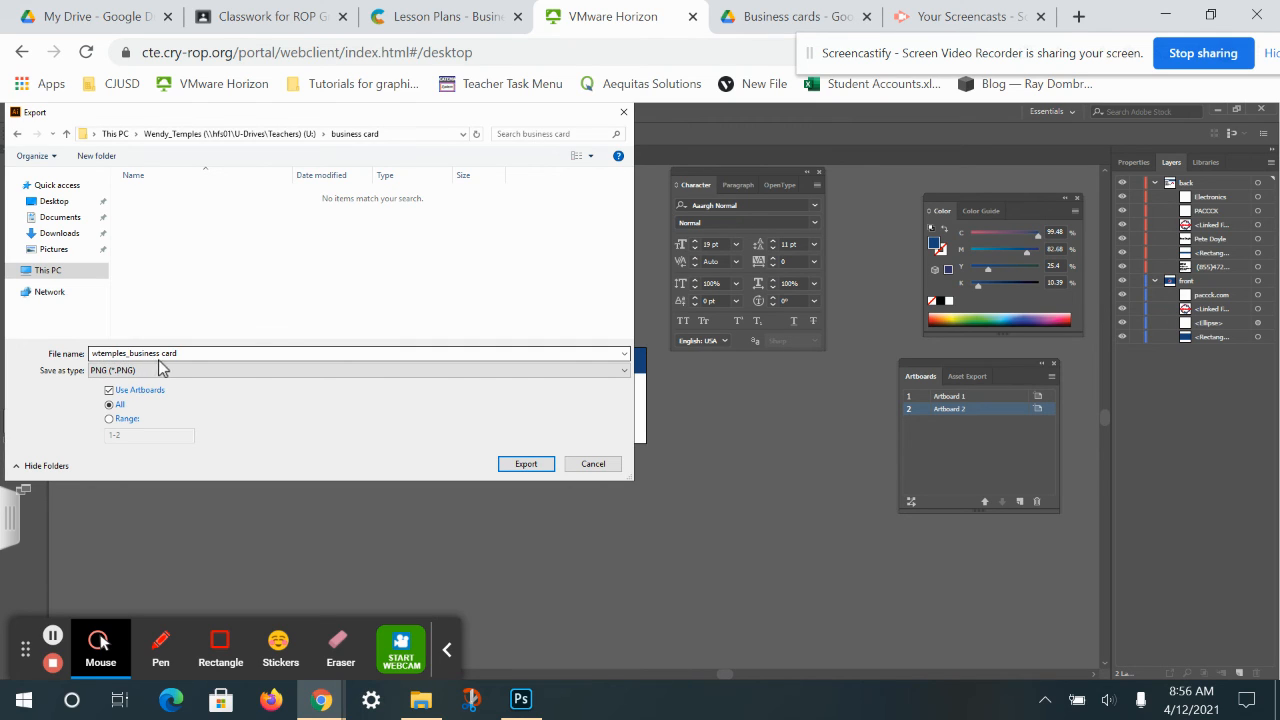
# Export the PNGs at High (300 ppi) resolution.
pyautogui.click(534, 467)
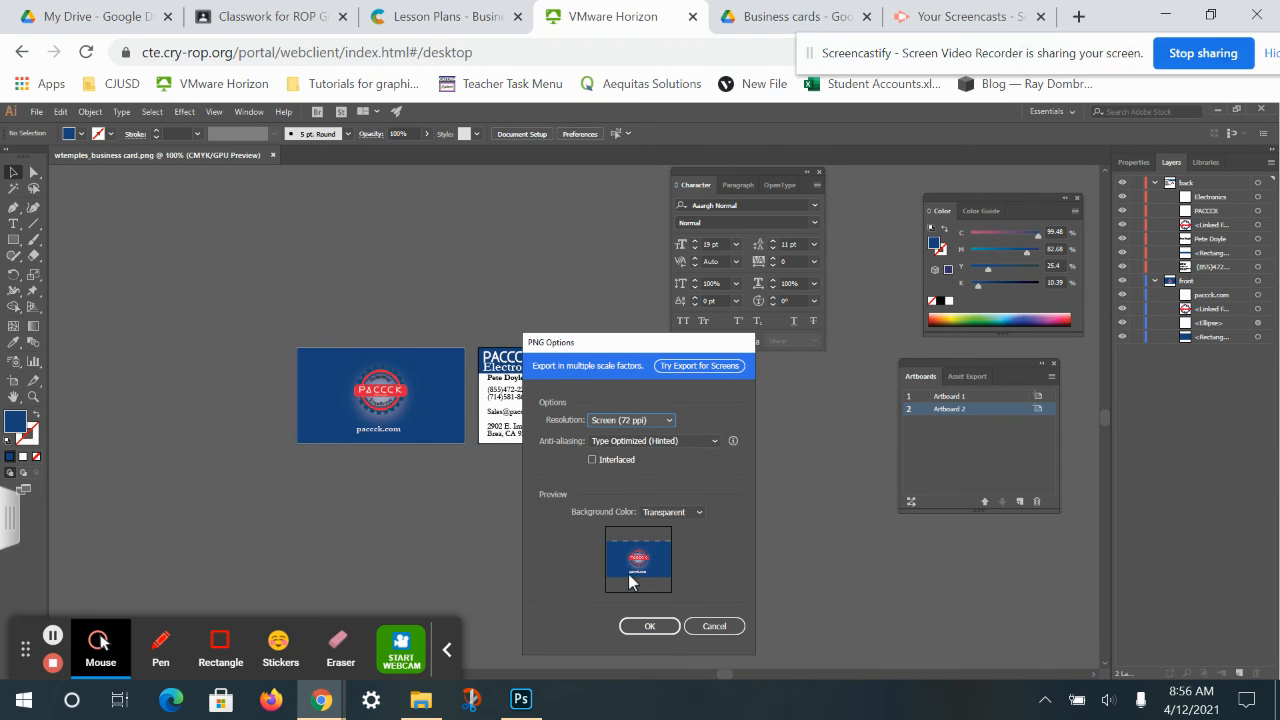
pyautogui.click(641, 420)
pyautogui.click(639, 464)
pyautogui.click(643, 625)
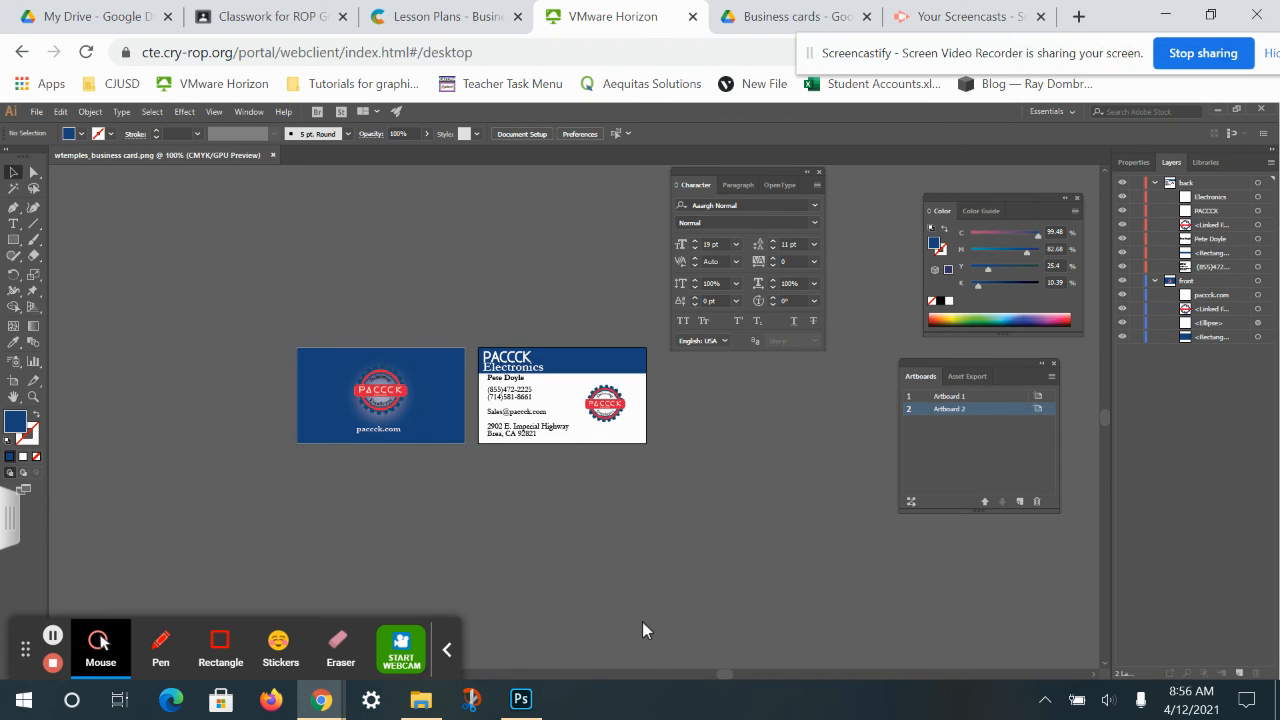
# Launch Explorer++ from the Horizon app list and open the business card folder on the U: drive.
pyautogui.click(11, 515)
pyautogui.moveTo(271, 265); pyautogui.dragTo(289, 555)
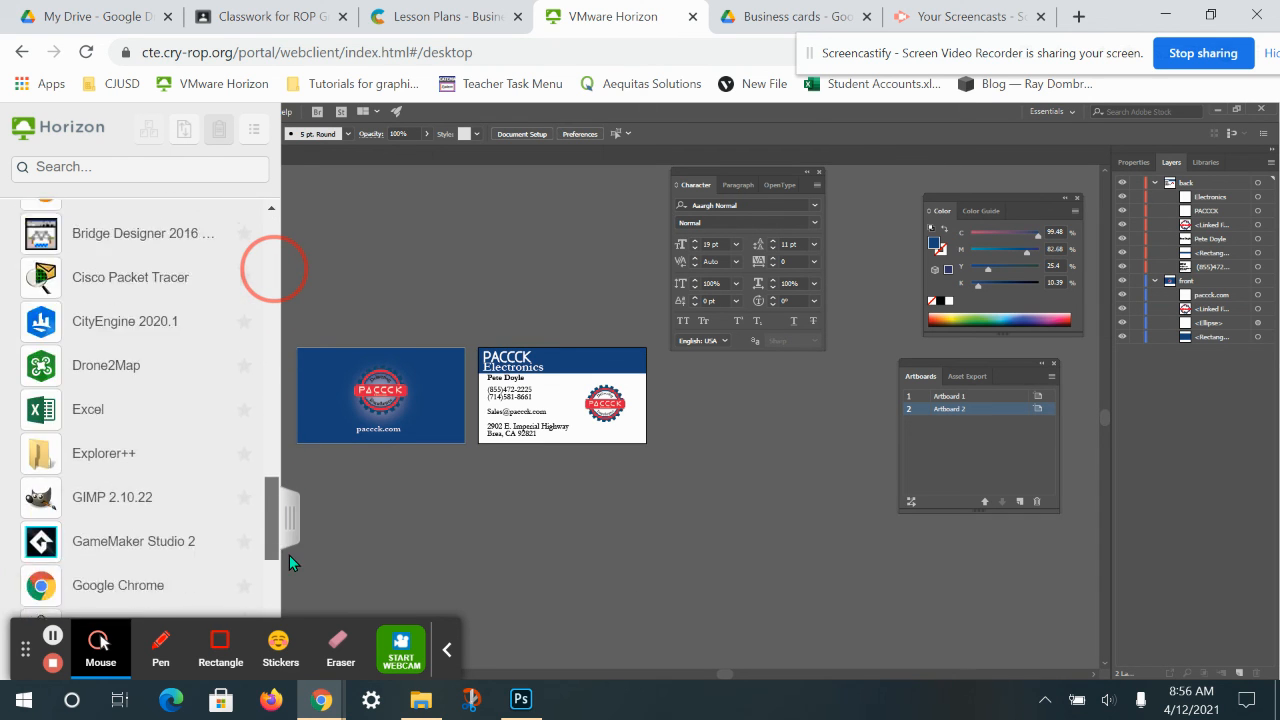
pyautogui.click(115, 322)
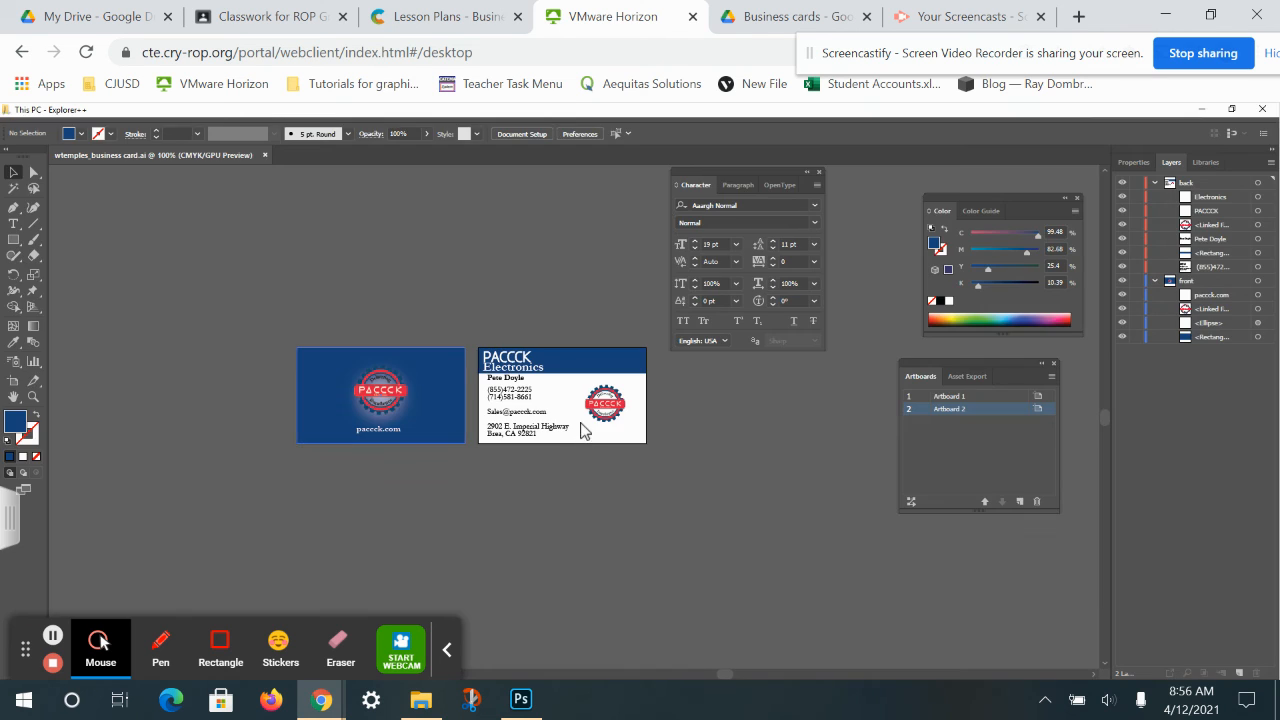
pyautogui.doubleClick(362, 214)
pyautogui.doubleClick(207, 222)
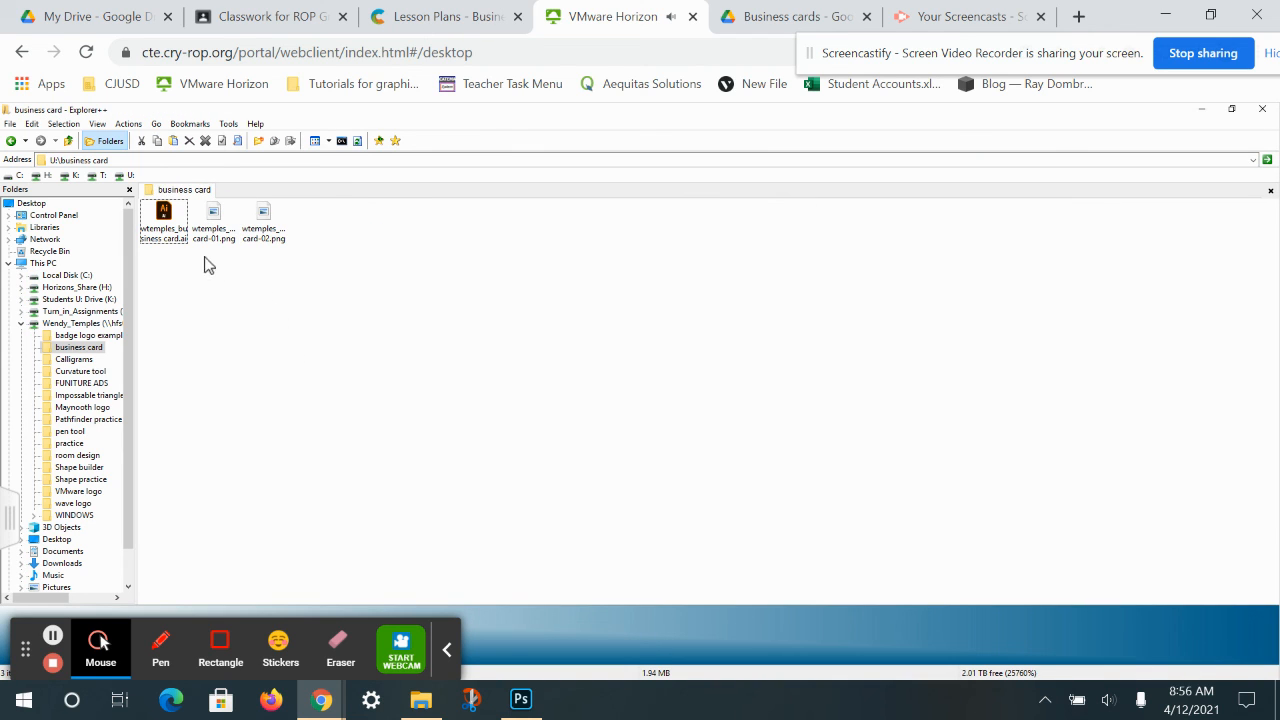
# Open the card-01 PNG in Paint to check it, then close it.
pyautogui.click(209, 241)
pyautogui.press('Right')
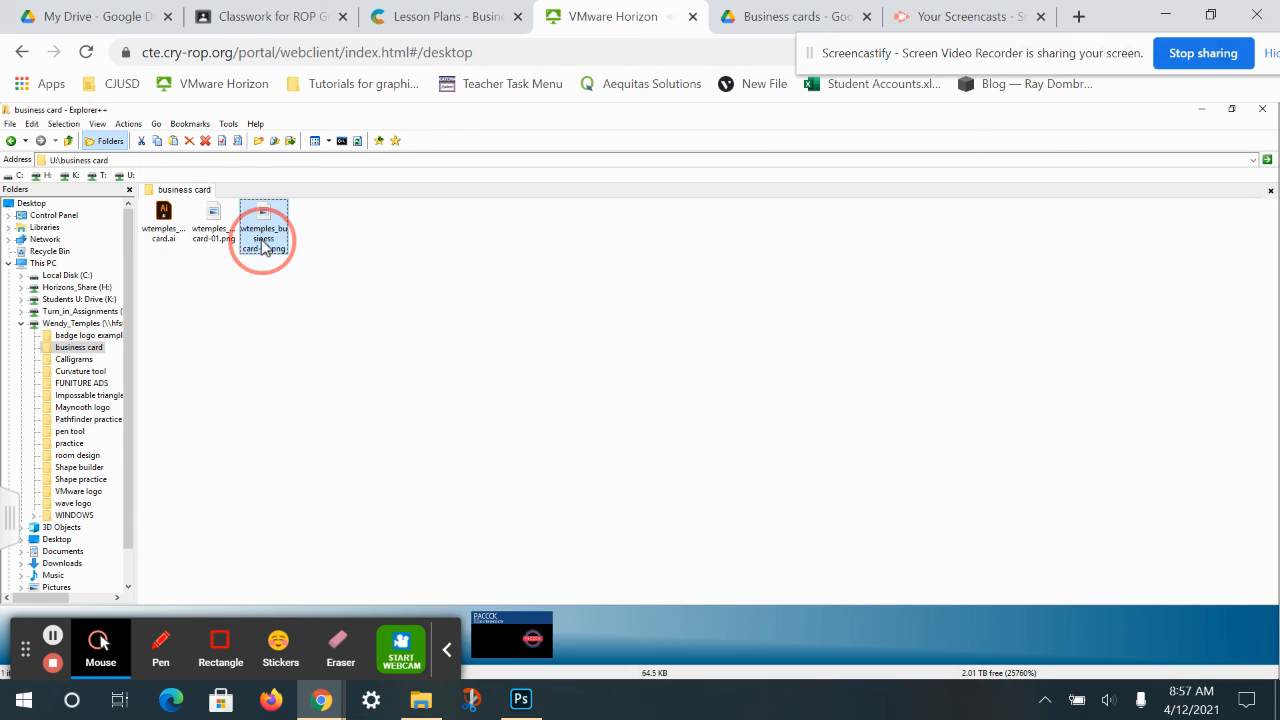
pyautogui.doubleClick(212, 238)
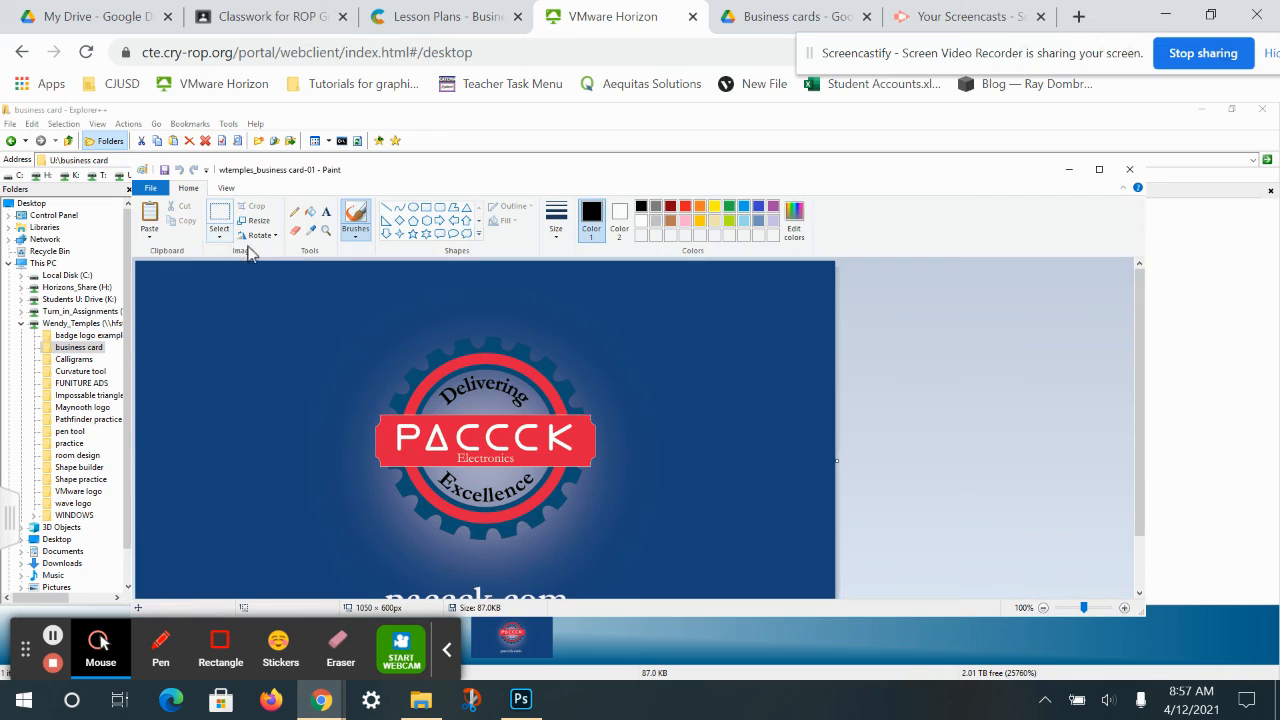
pyautogui.click(1129, 170)
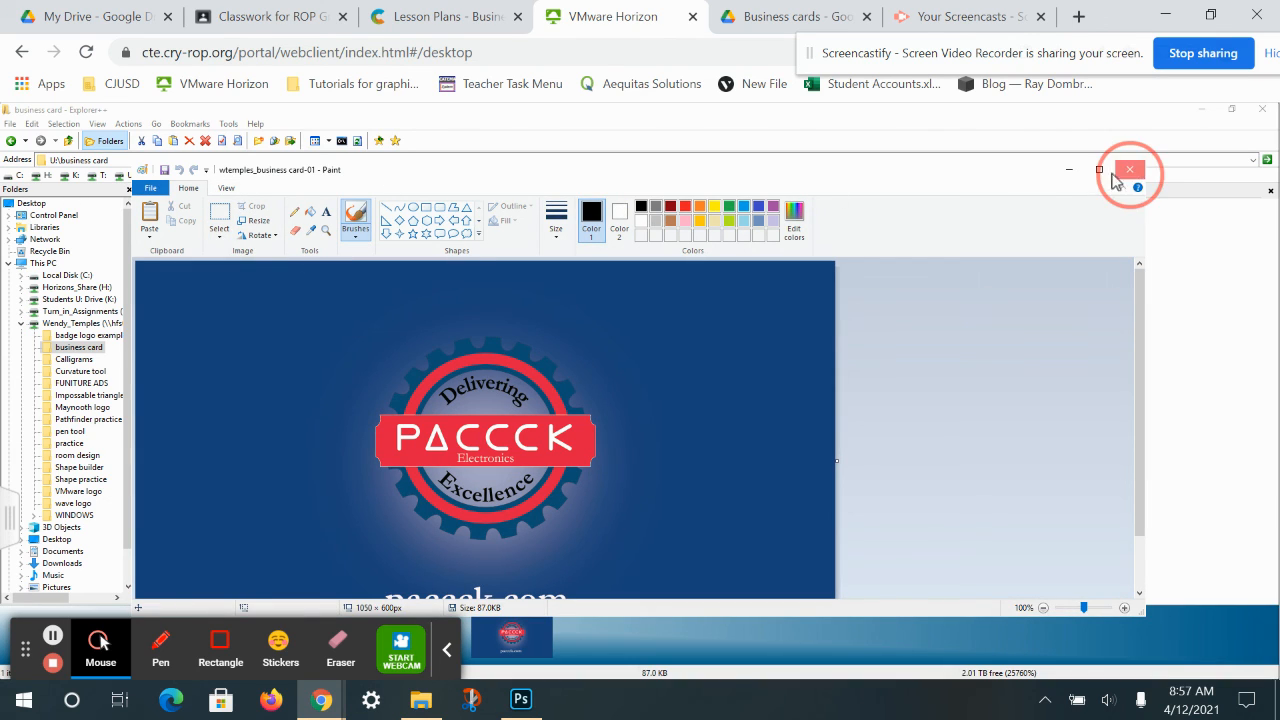
# Reopen the business card folder and check the card-02 PNG in Paint, then close it.
pyautogui.doubleClick(286, 223)
pyautogui.doubleClick(211, 220)
pyautogui.click(265, 224)
pyautogui.doubleClick(265, 224)
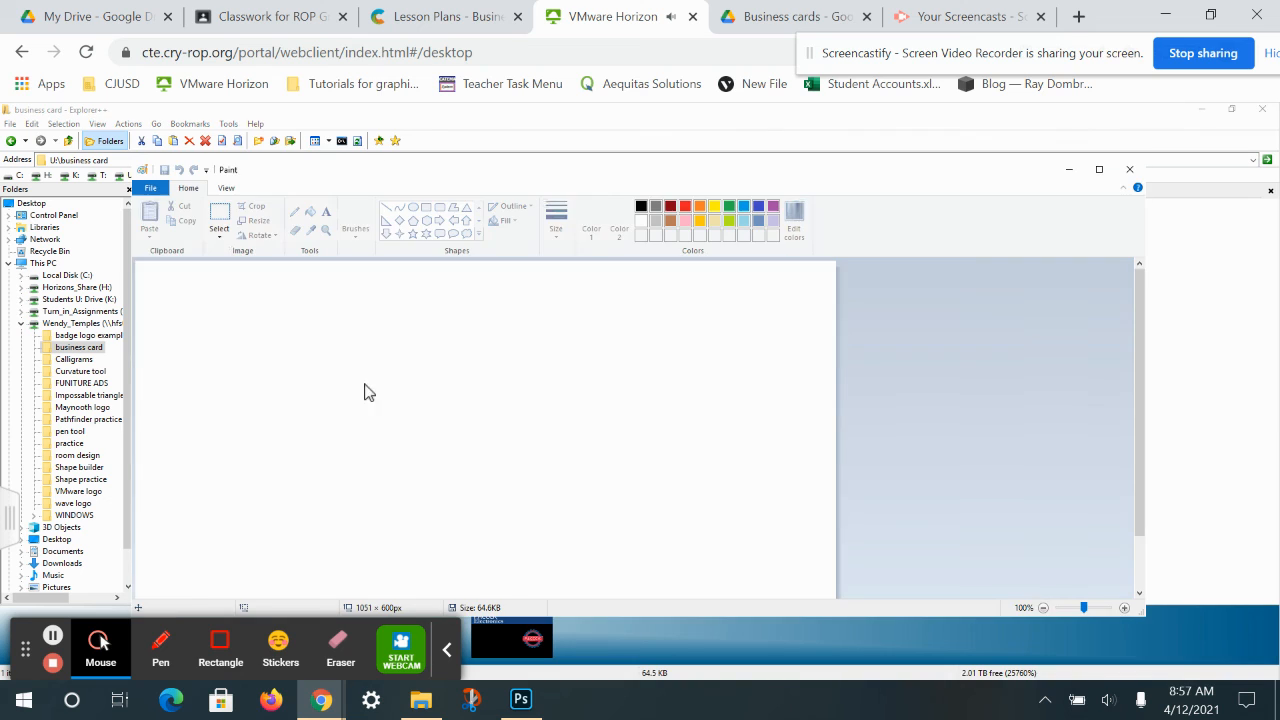
pyautogui.moveTo(1143, 477)
pyautogui.mouseDown()
pyautogui.moveTo(1134, 580)
pyautogui.moveTo(1140, 460)
pyautogui.mouseUp()
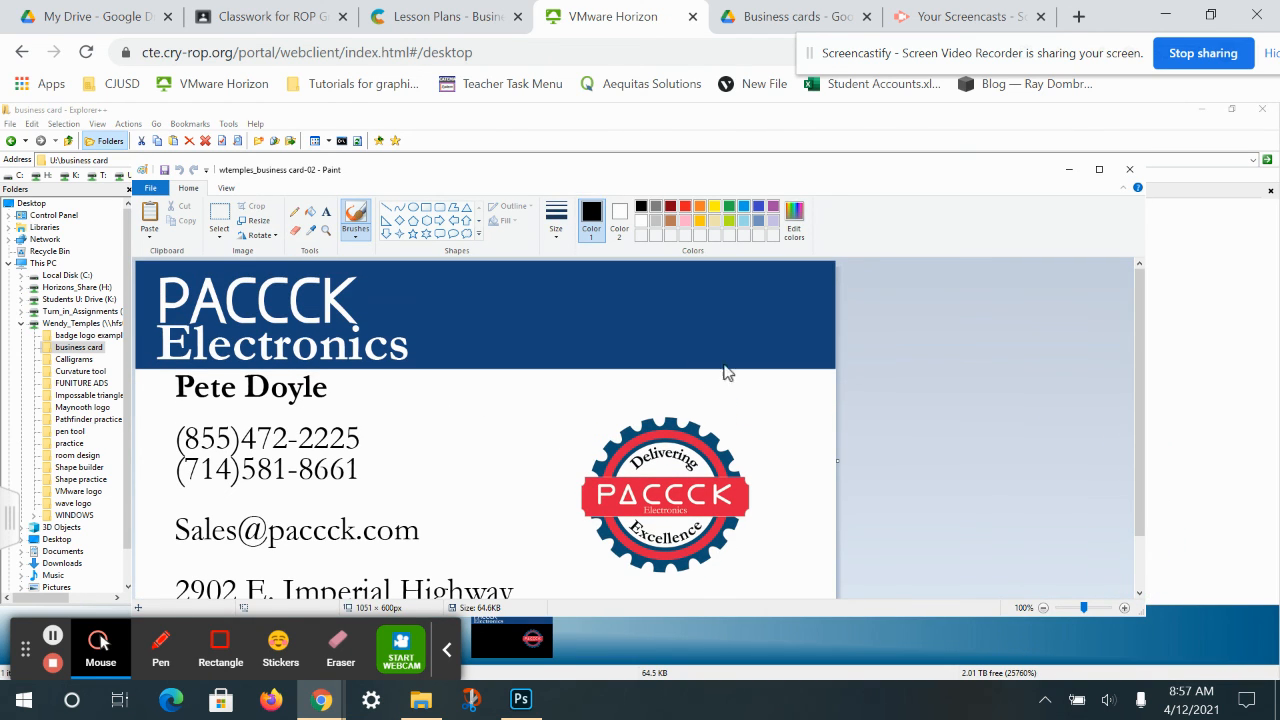
pyautogui.click(1129, 169)
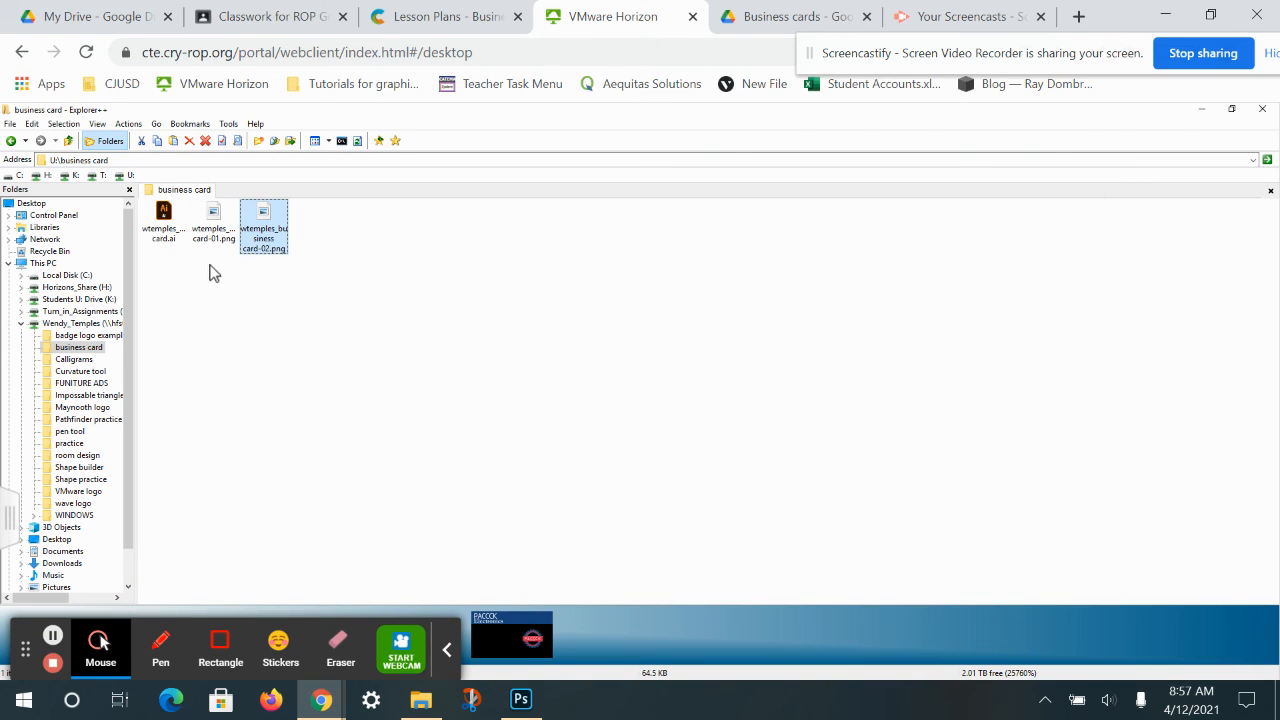